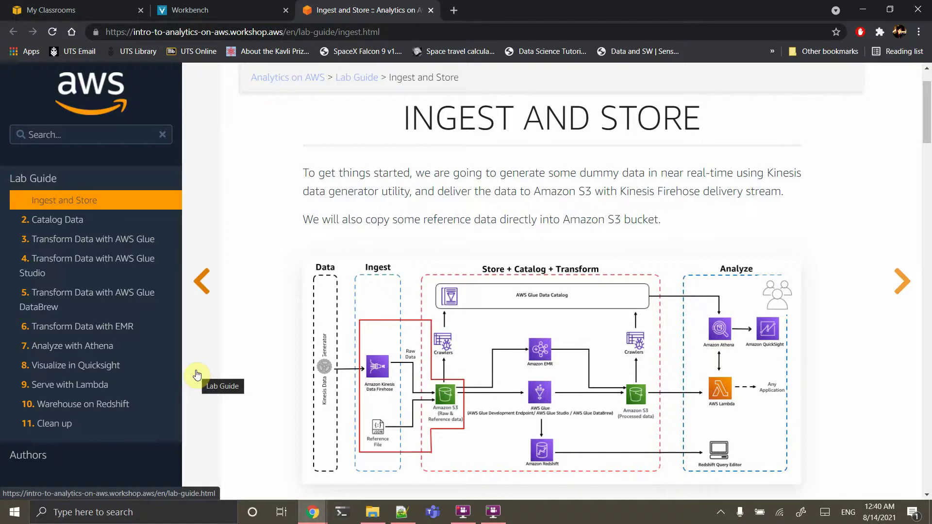
Scroll the Ingest and Store guide to the Pre-requisites and Create S3 Bucket sections
scroll(318, 371, "down", 1)
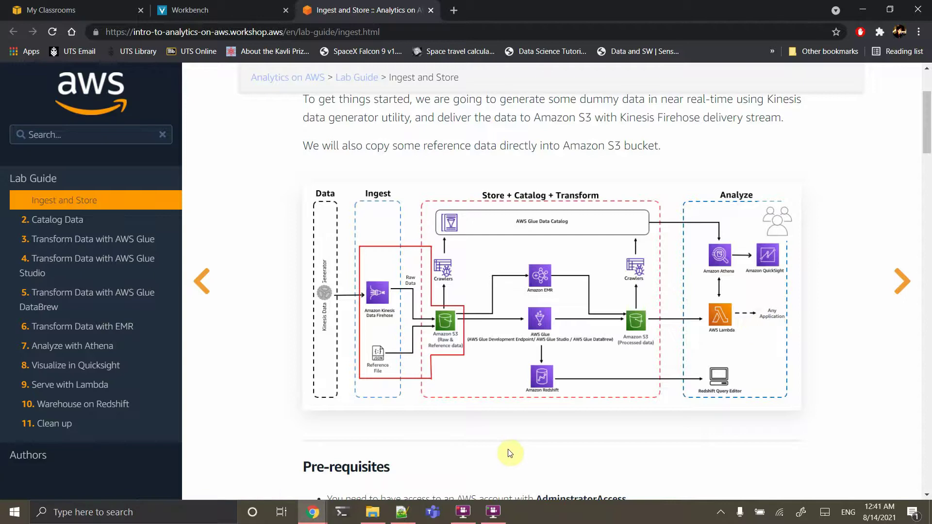
scroll(509, 452, "down", 1)
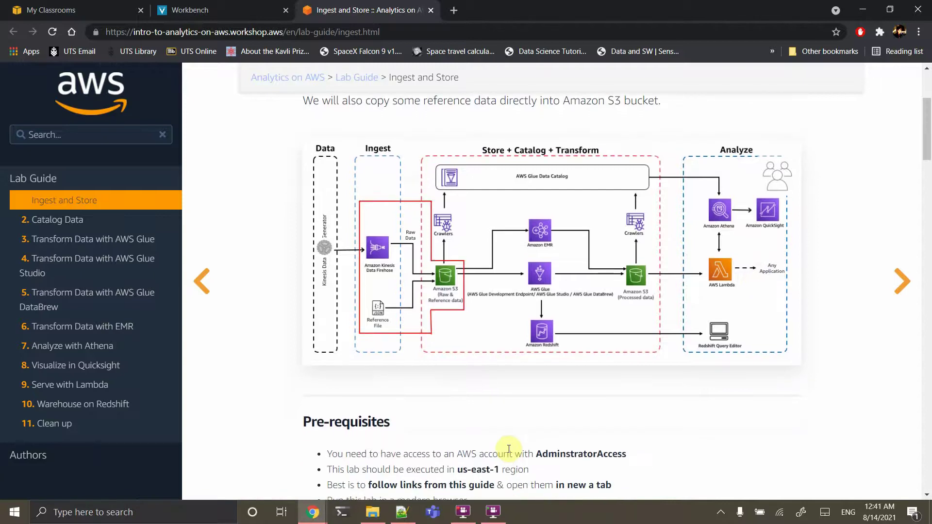
scroll(508, 449, "up", 2)
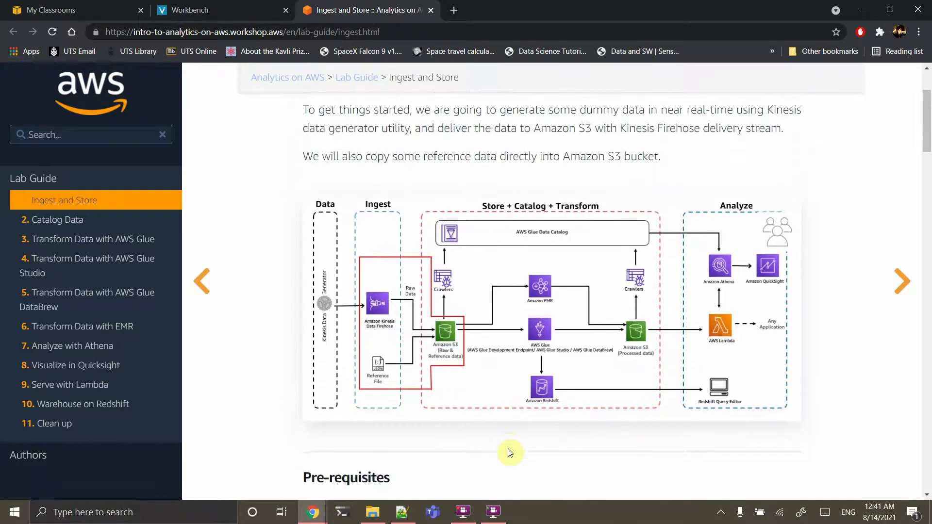
scroll(510, 452, "down", 6)
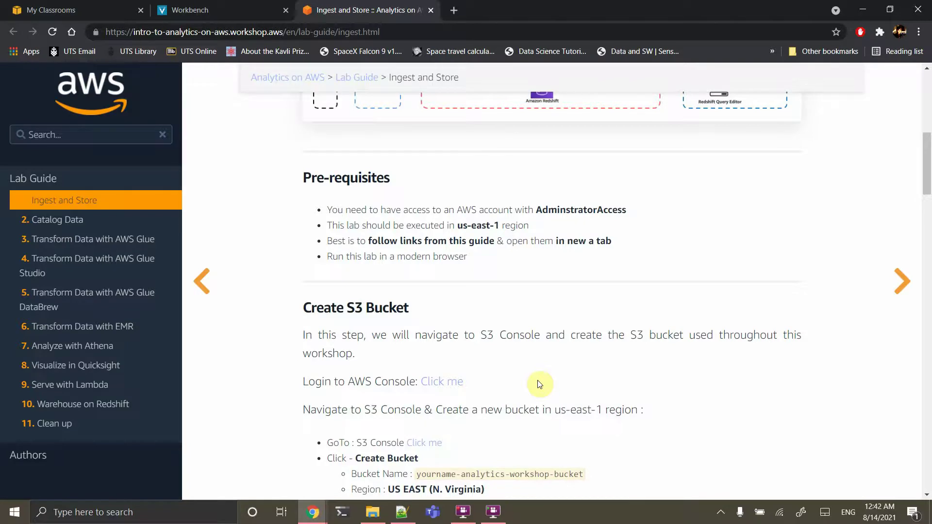
scroll(539, 384, "down", 1)
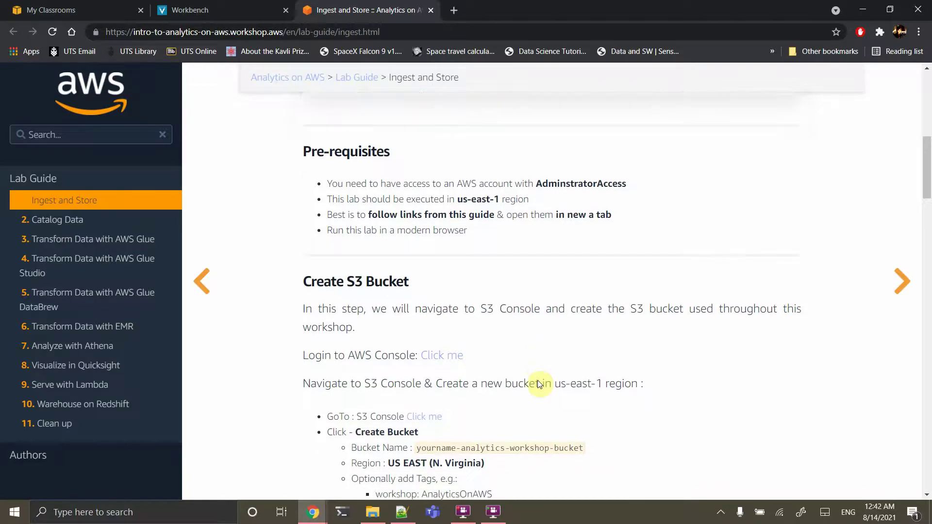
scroll(539, 384, "up", 1)
scroll(539, 384, "down", 1)
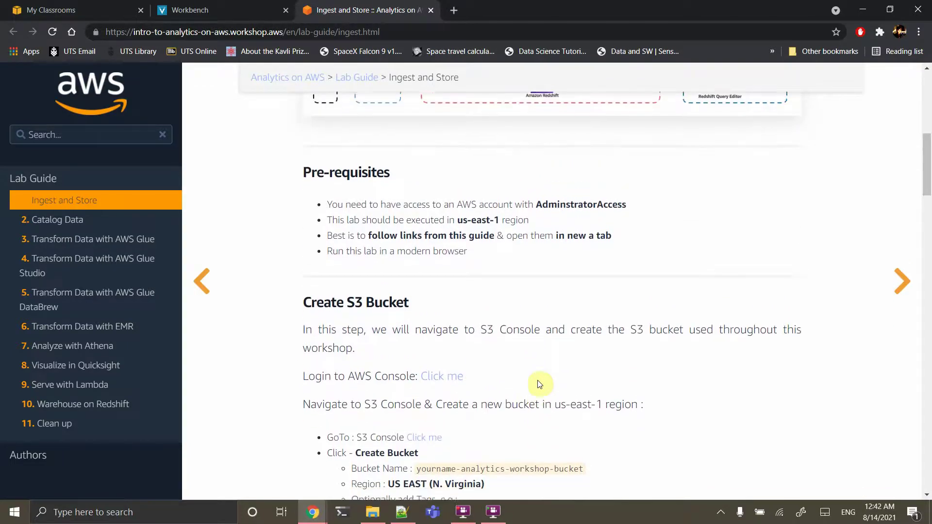
Launch the AWS Management Console from the Vocareum workbench
left_click(67, 10)
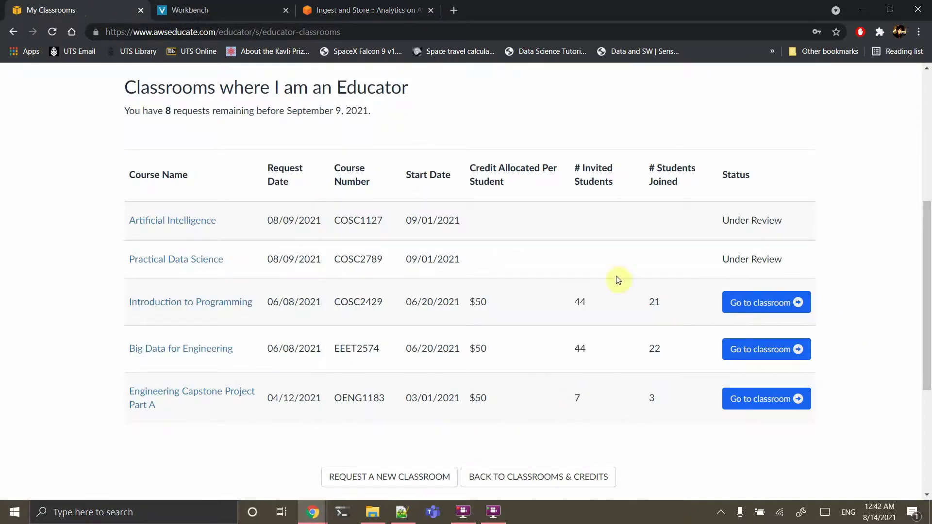
left_click(194, 10)
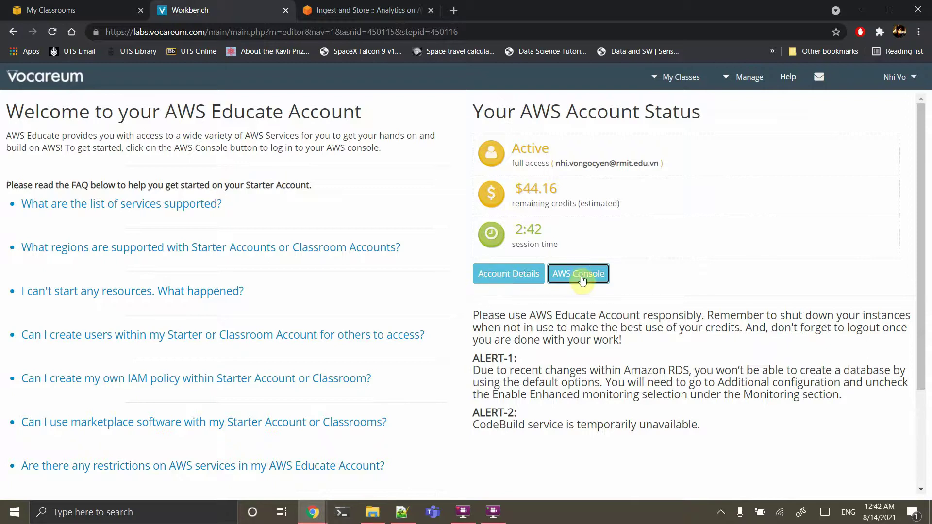
left_click(583, 279)
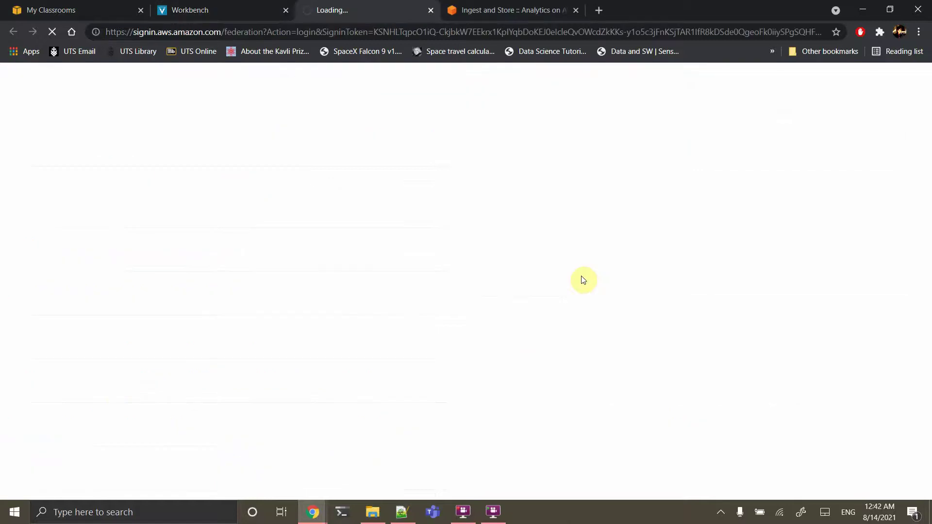
Copy the -analytics-workshop-bucket name suffix from the guide and return to the console
left_click(512, 10)
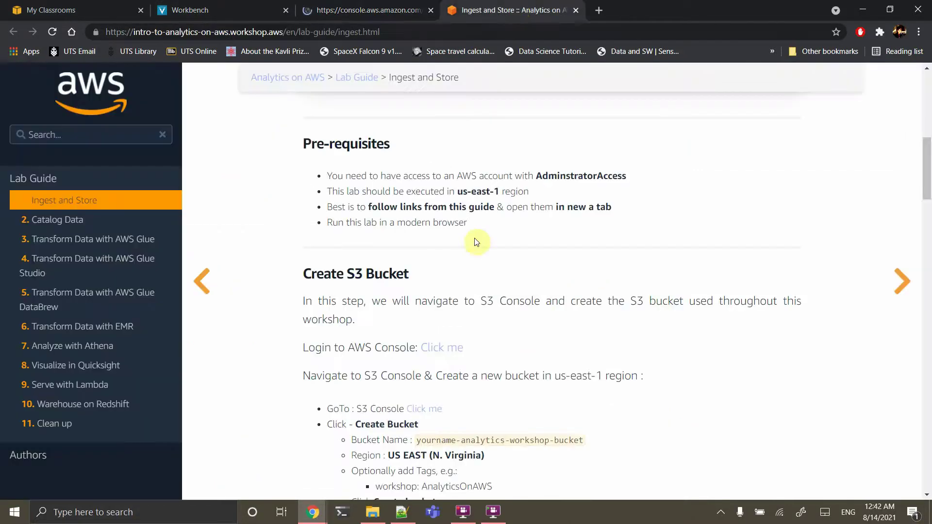
scroll(478, 316, "down", 2)
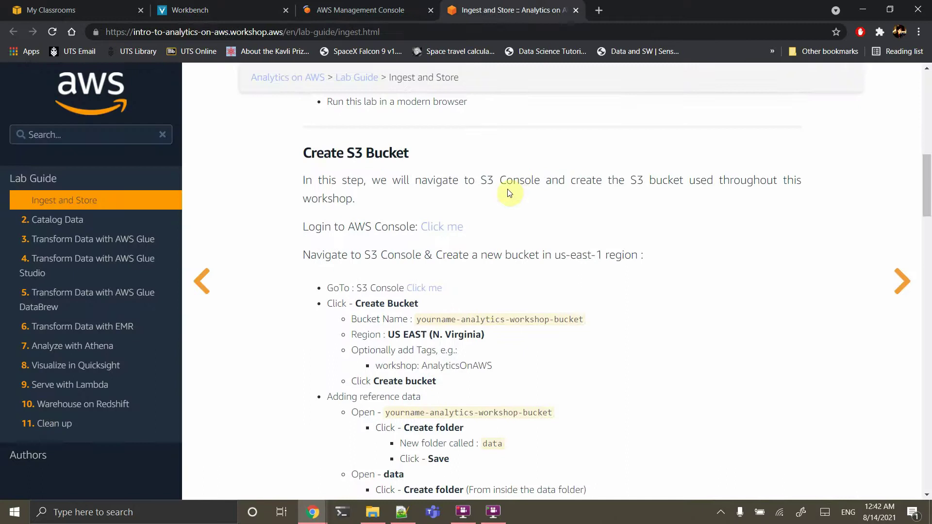
left_click_drag(583, 319, 456, 315)
key("ctrl+c")
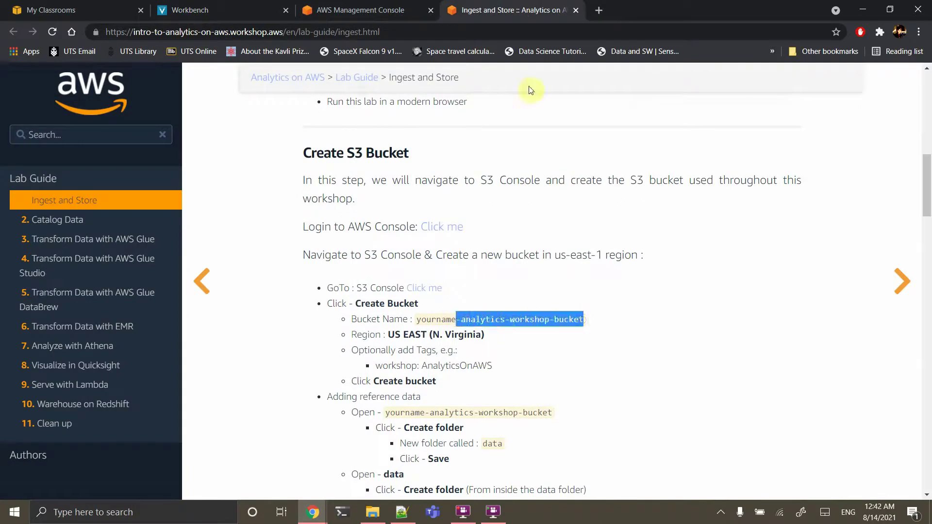
left_click(205, 10)
left_click(373, 4)
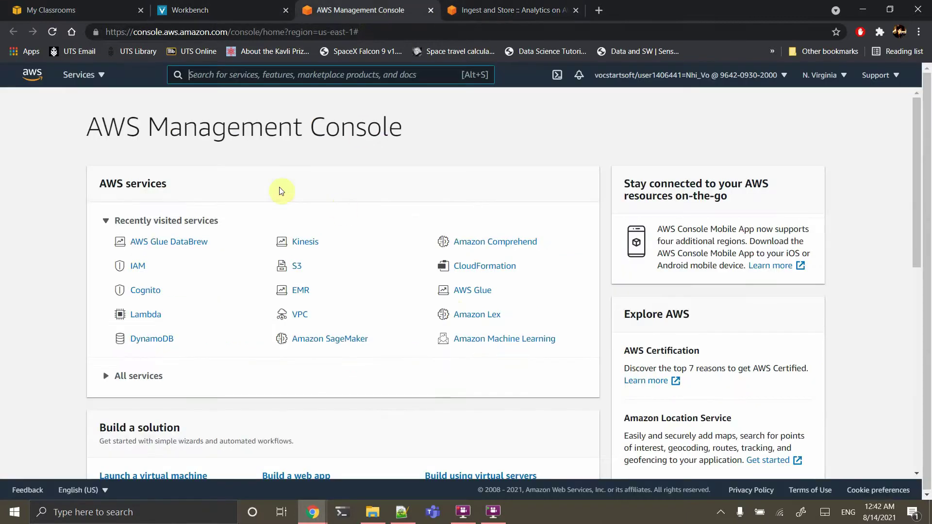
Create an S3 bucket named with the user's name prefix plus -analytics-workshop-bucket
left_click(288, 267)
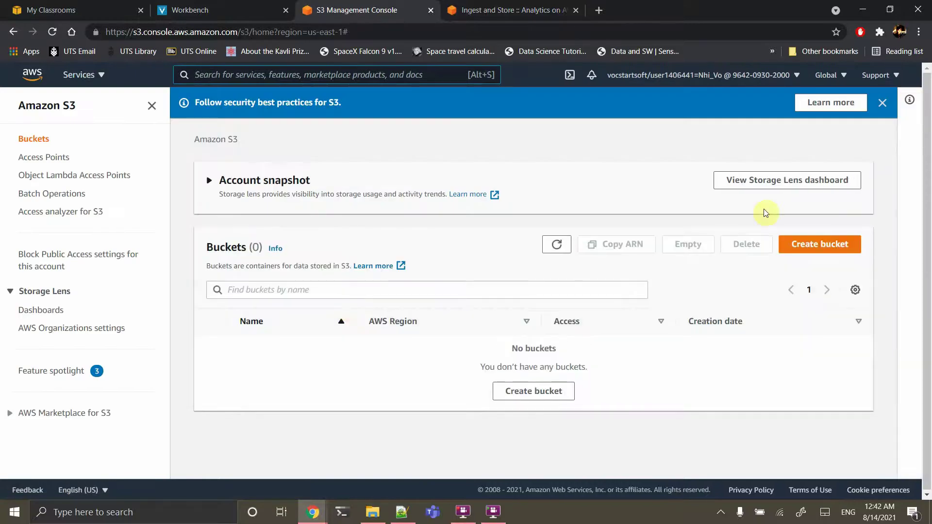
left_click(528, 393)
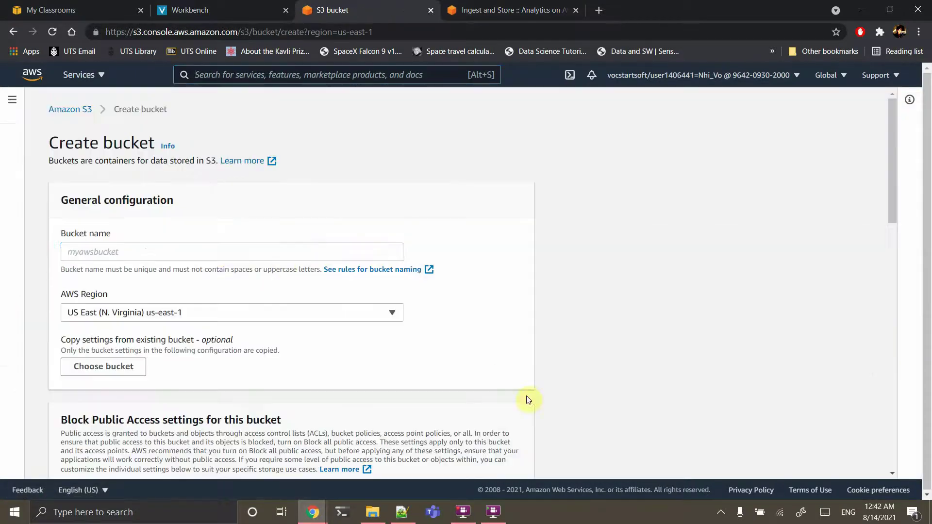
left_click(219, 253)
key("ctrl+v")
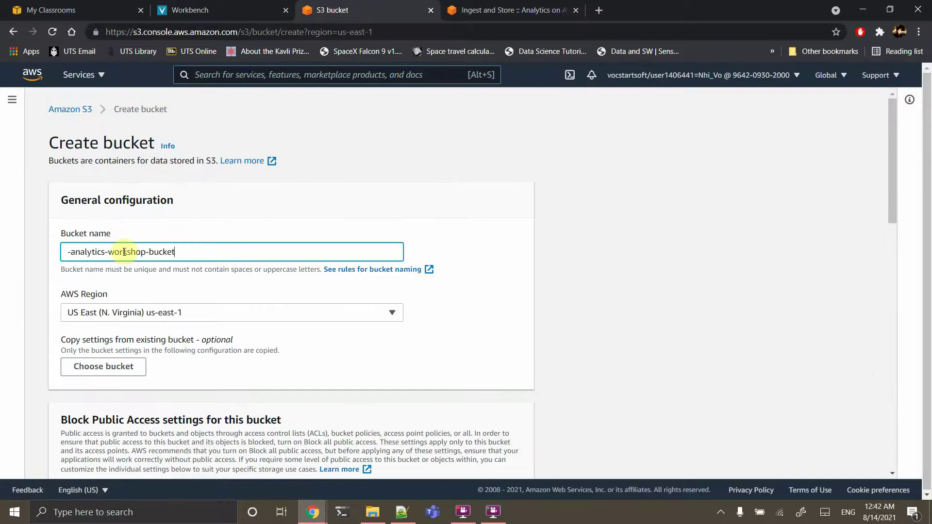
left_click(66, 248)
type("nhivo")
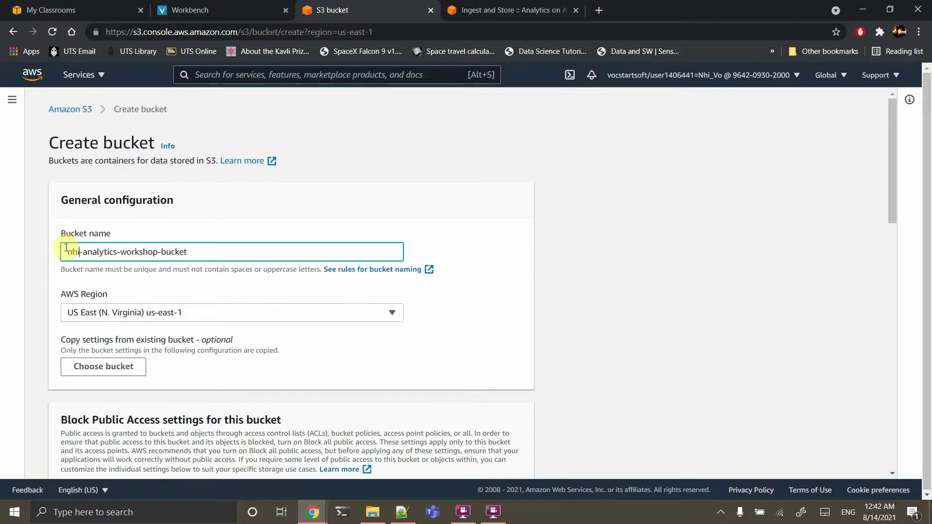
scroll(385, 381, "down", 15)
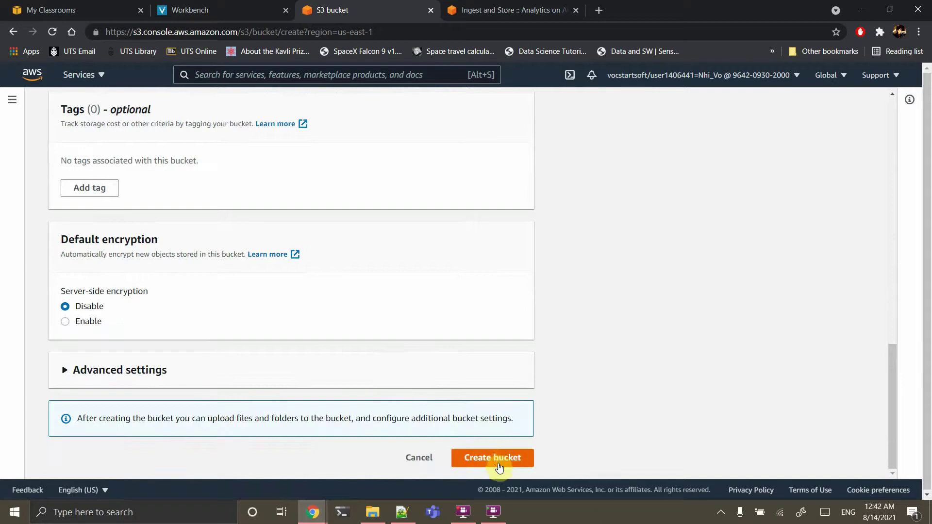
left_click(500, 464)
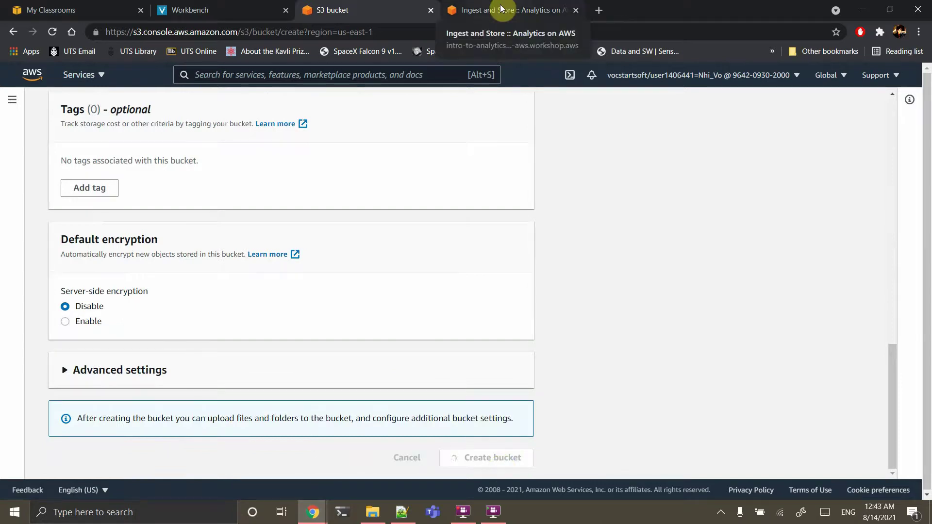
left_click(500, 7)
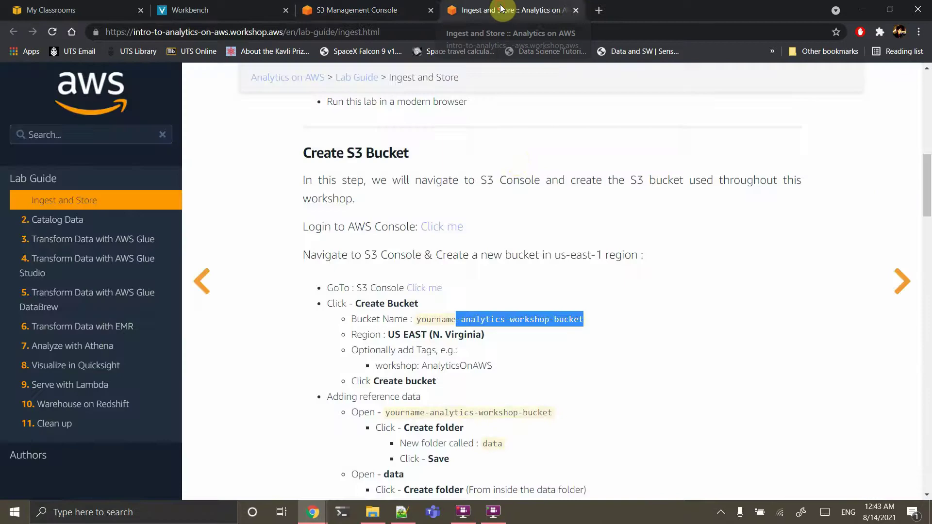
Create a data folder at the top level of the workshop bucket
scroll(520, 247, "down", 3)
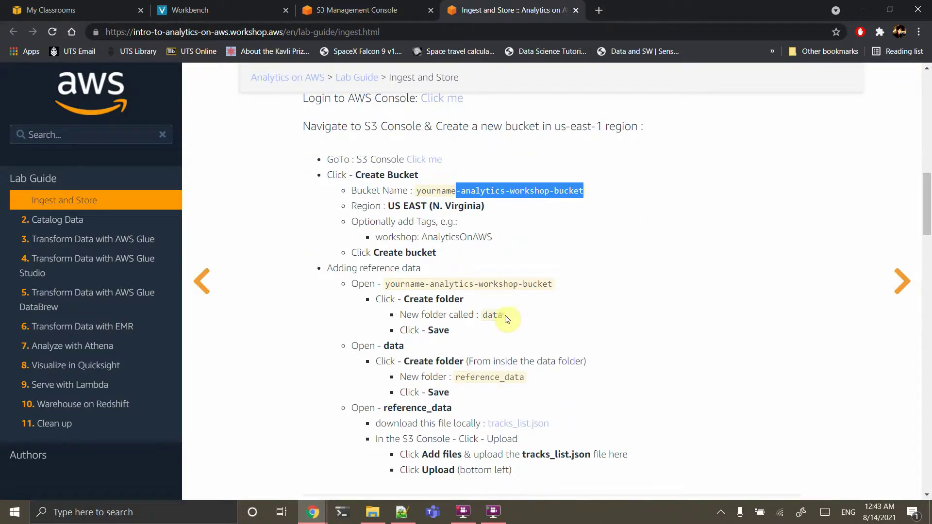
double_click(468, 375)
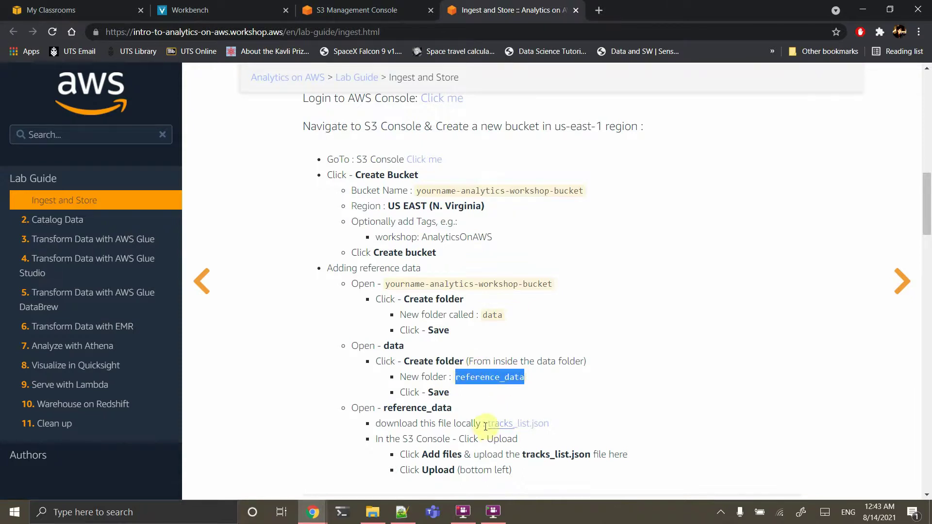
scroll(533, 429, "down", 1)
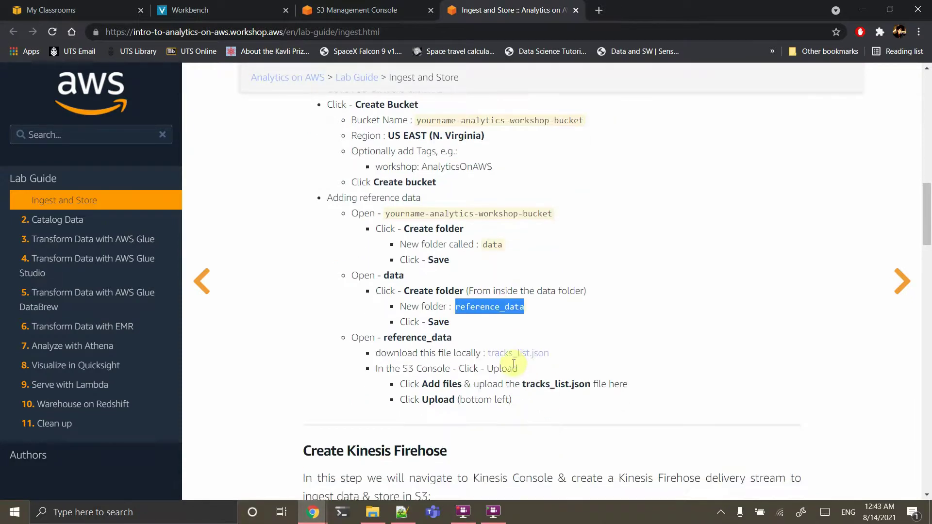
left_click(368, 10)
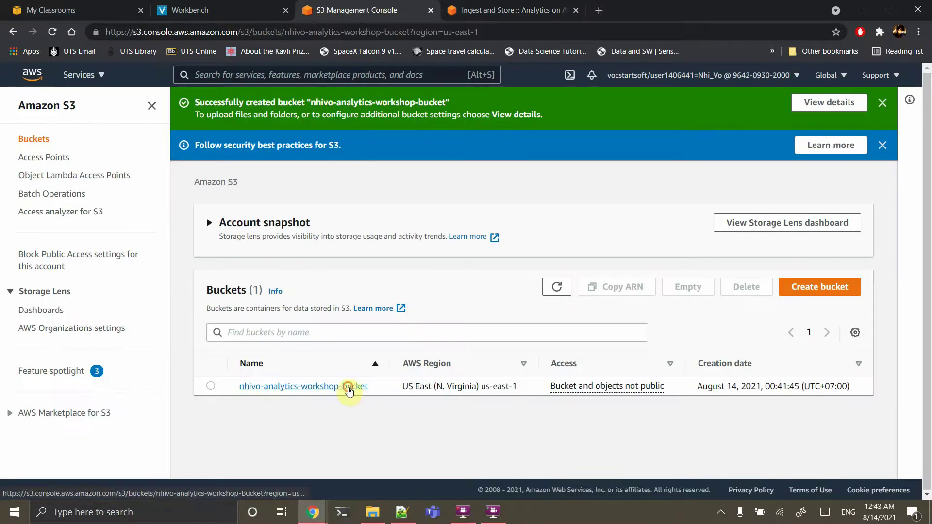
left_click(349, 387)
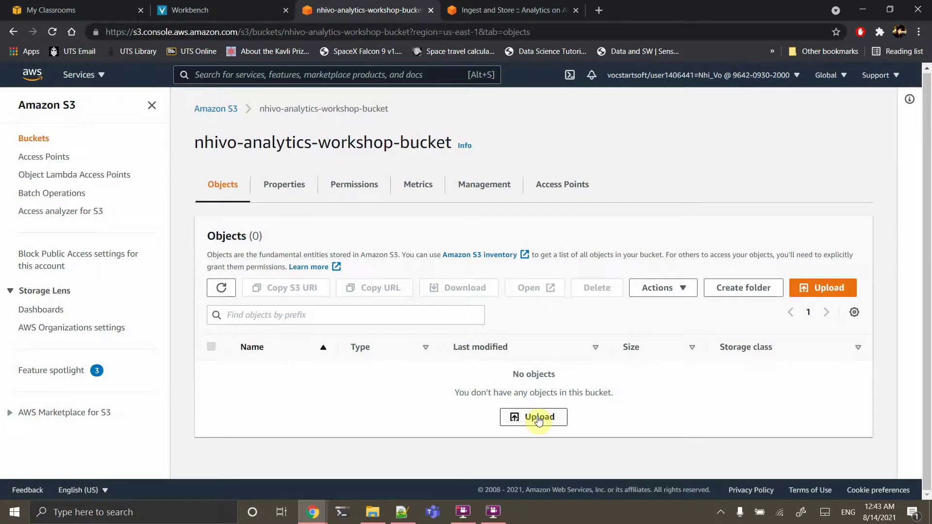
left_click(750, 287)
type("data")
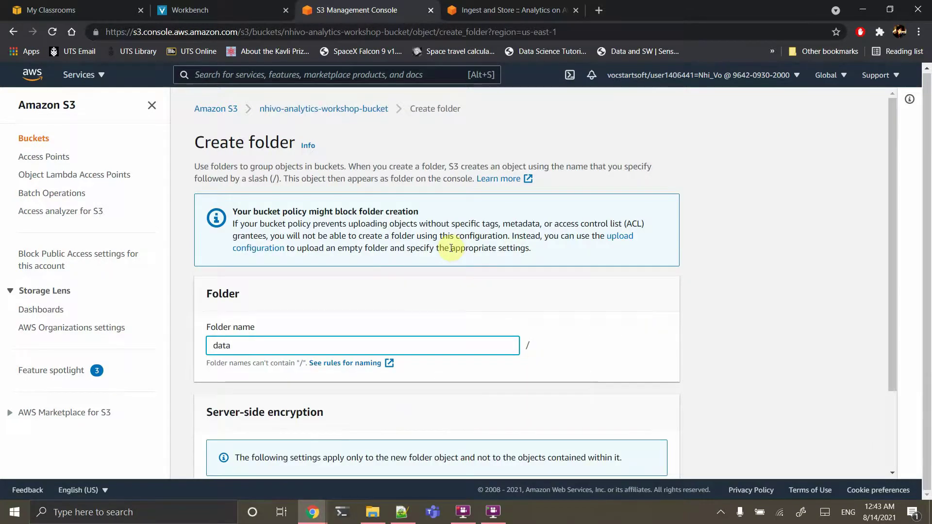
scroll(451, 248, "down", 3)
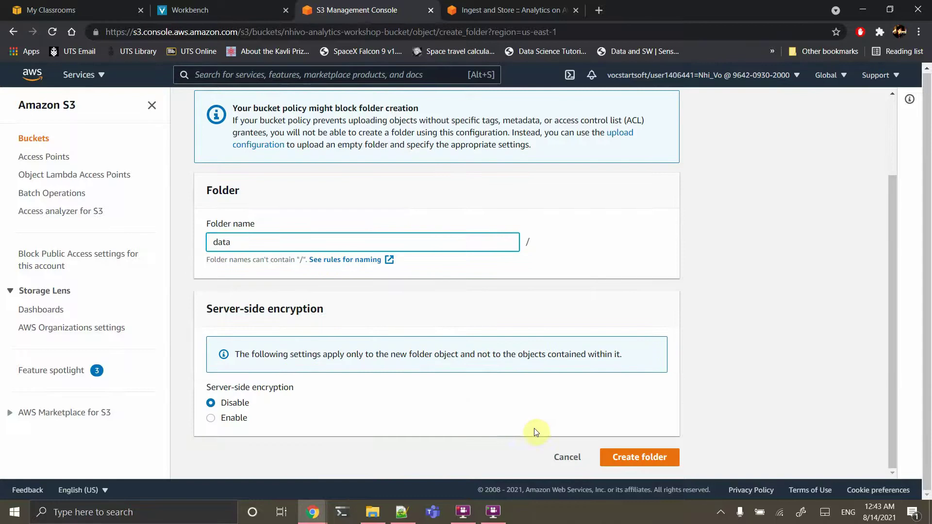
left_click(640, 460)
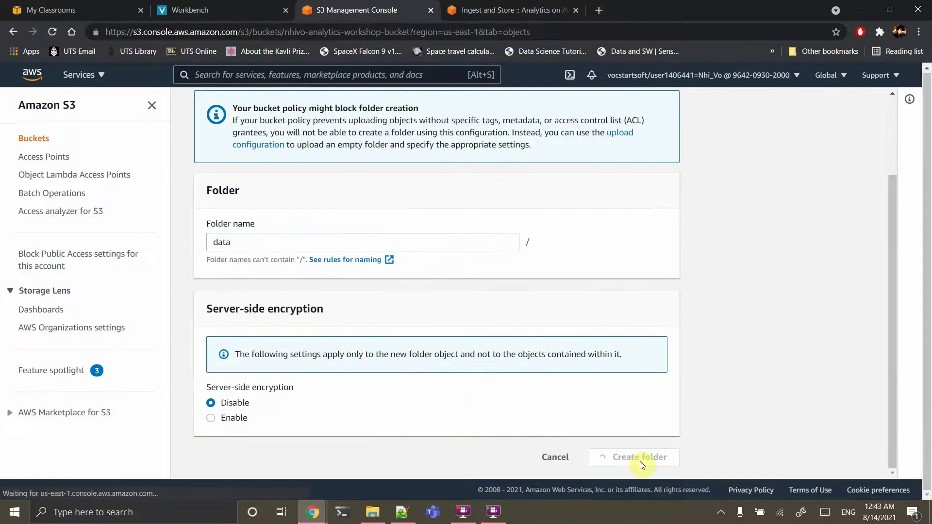
Inside data/, create the reference_data folder
left_click(264, 412)
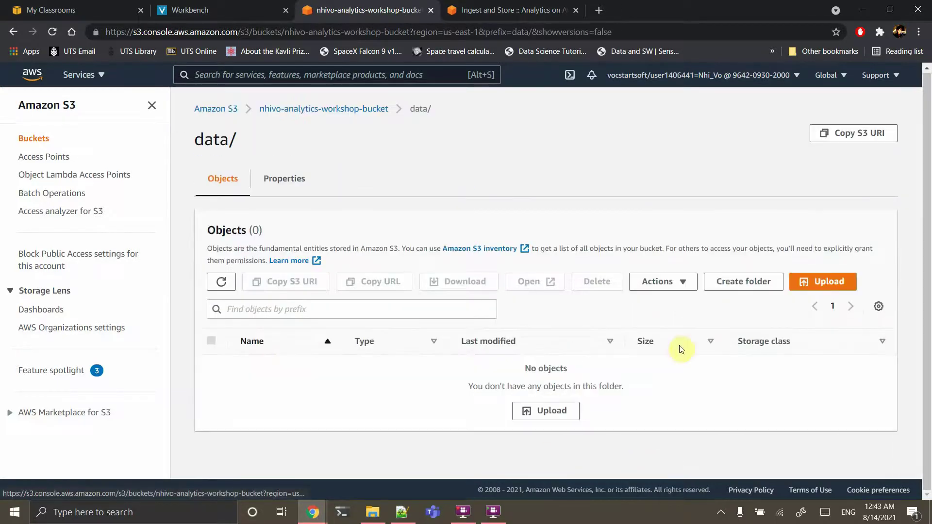
left_click(741, 282)
type("reference_data")
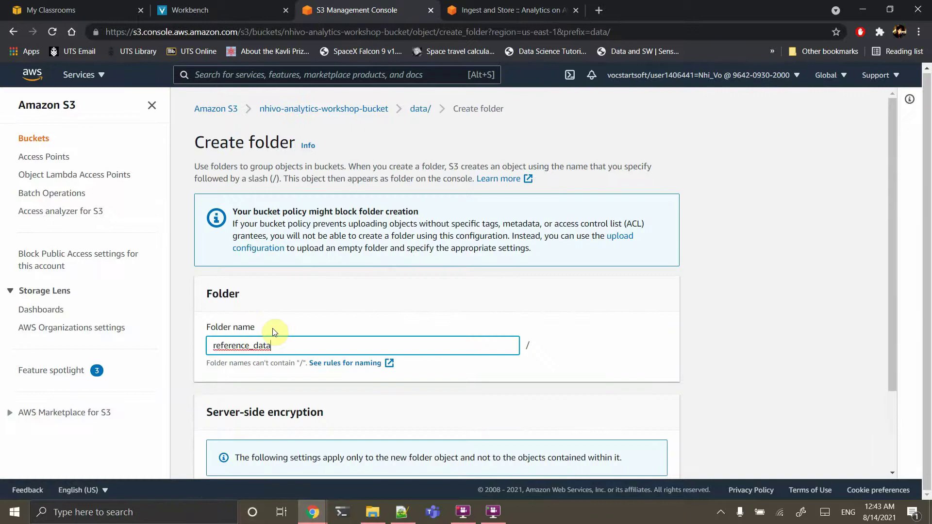
scroll(589, 463, "down", 2)
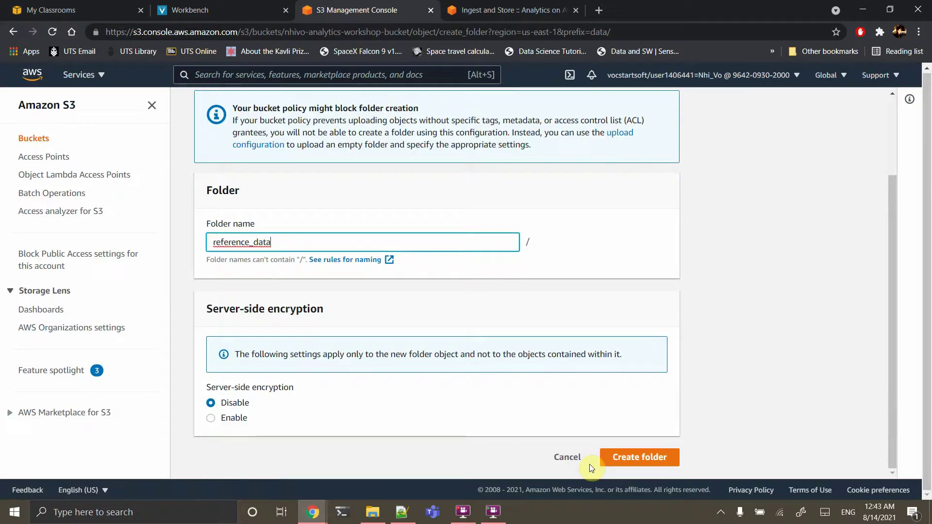
left_click(629, 458)
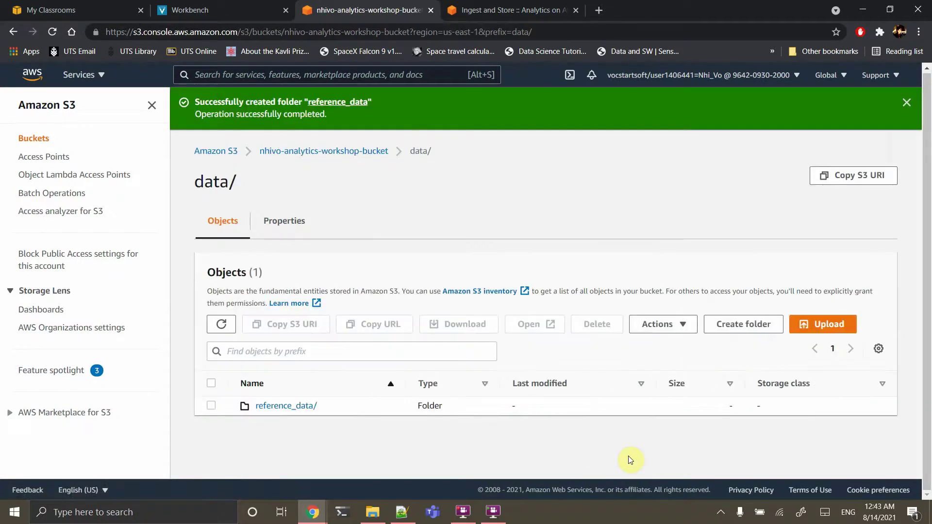
left_click(494, 9)
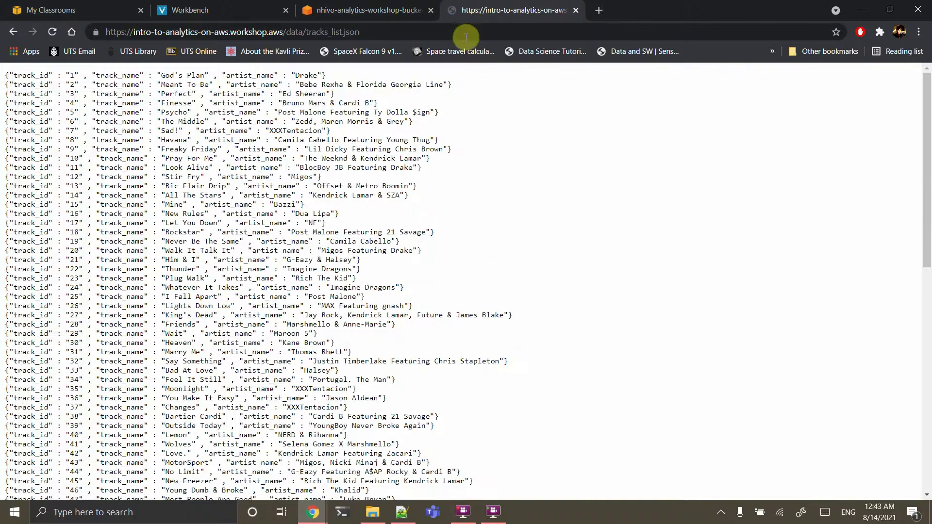
Save the linked file into the tutorials folder as tracks_list.json, dropping the (1) suffix
right_click(358, 139)
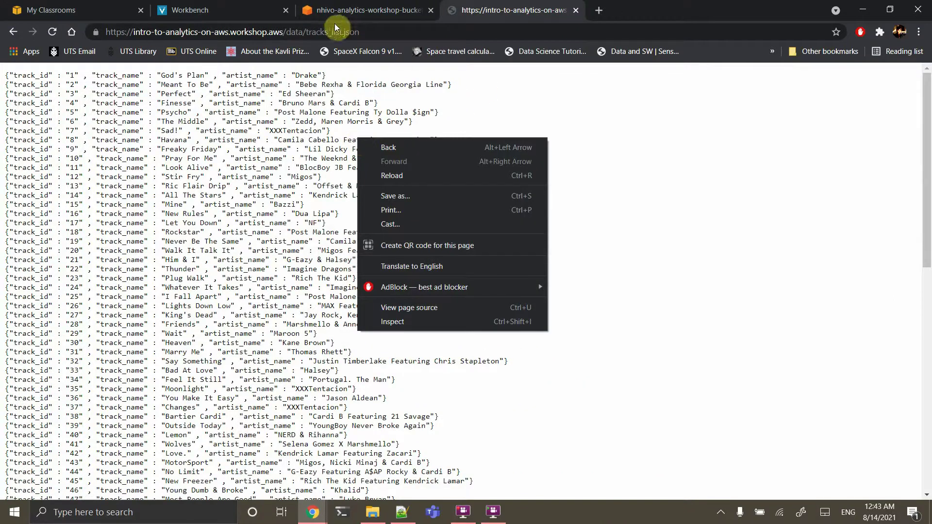
left_click(13, 32)
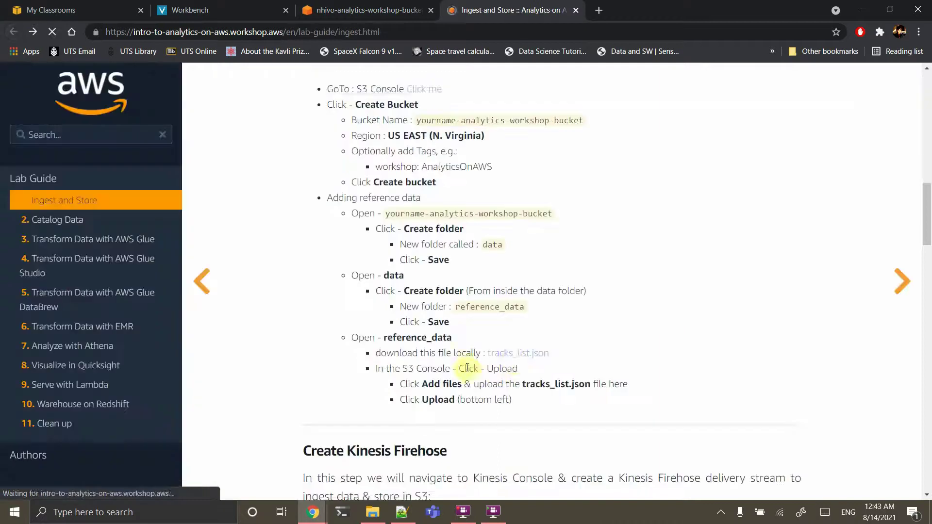
right_click(513, 353)
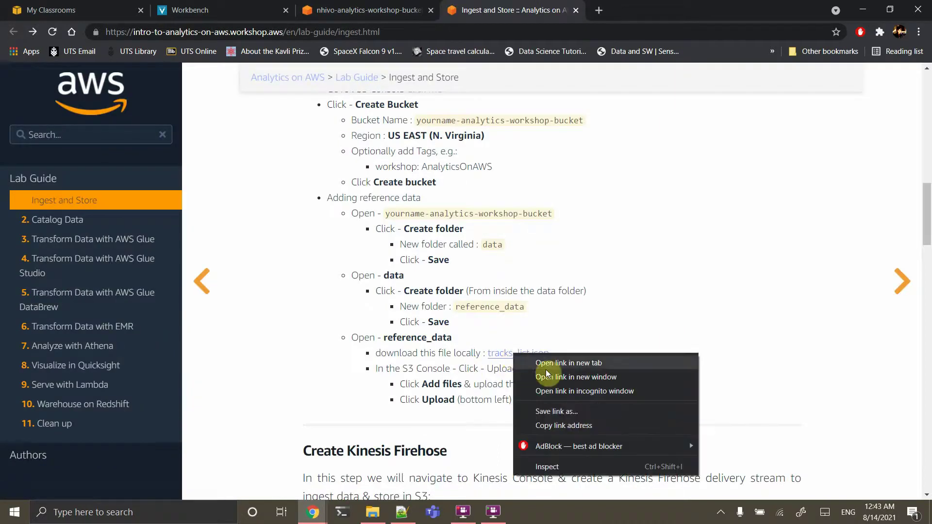
left_click(568, 412)
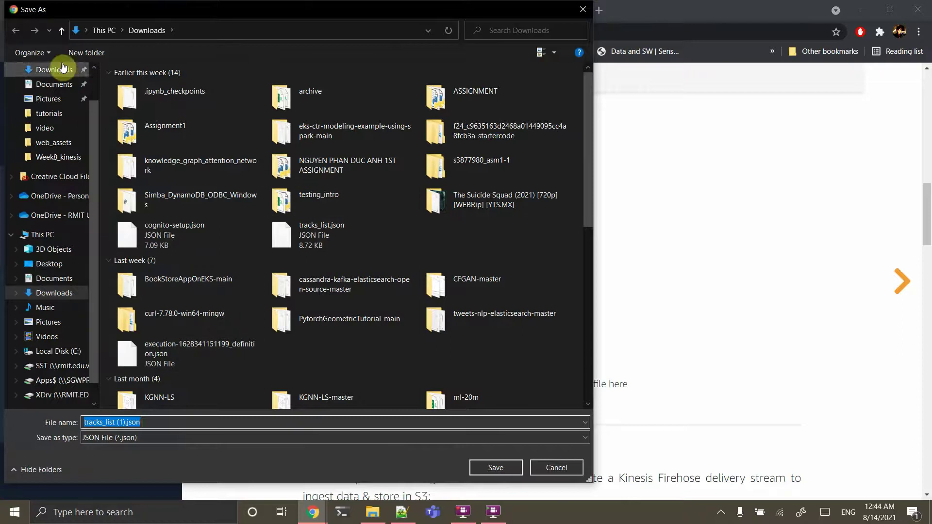
left_click(48, 115)
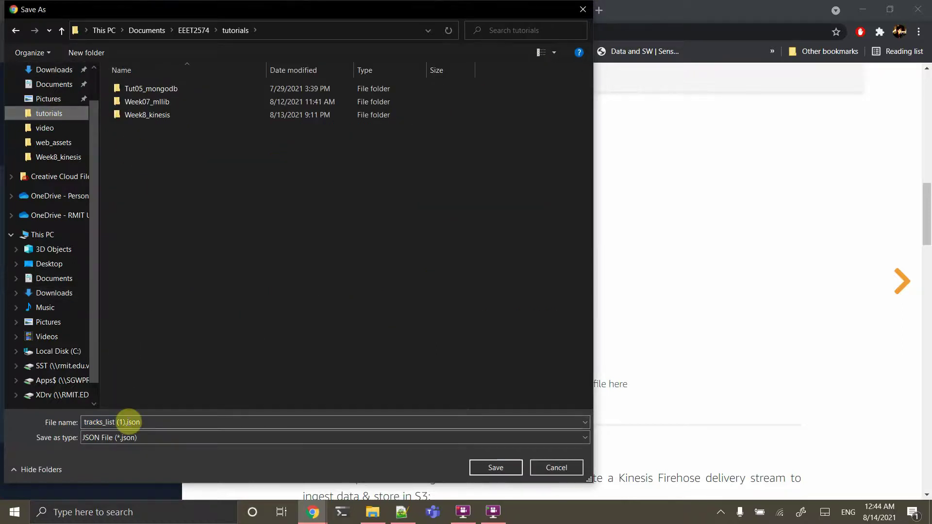
left_click(126, 422)
left_click(126, 421)
key("BackSpace")
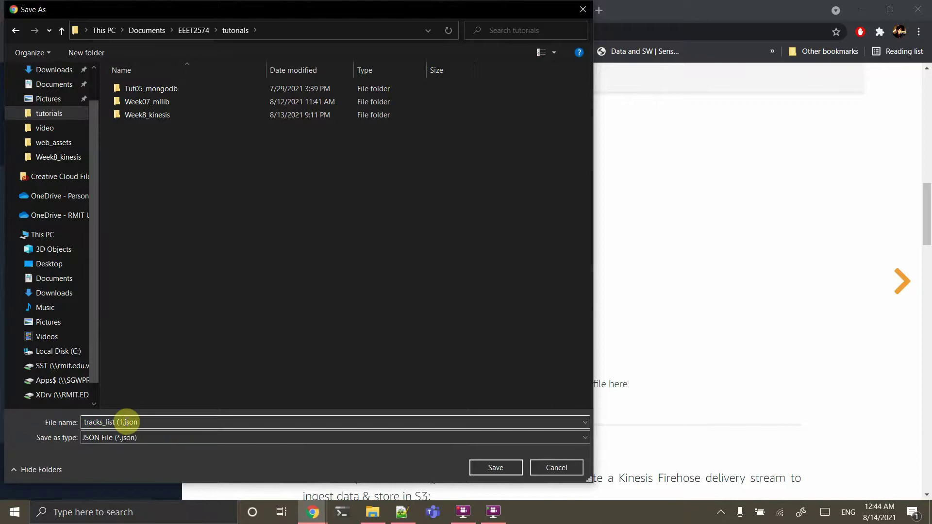
left_click(497, 469)
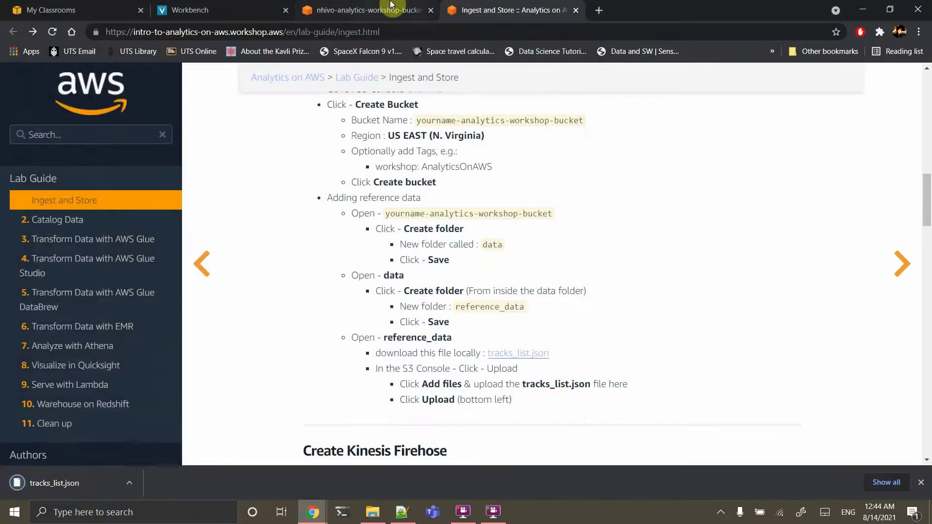
left_click(368, 10)
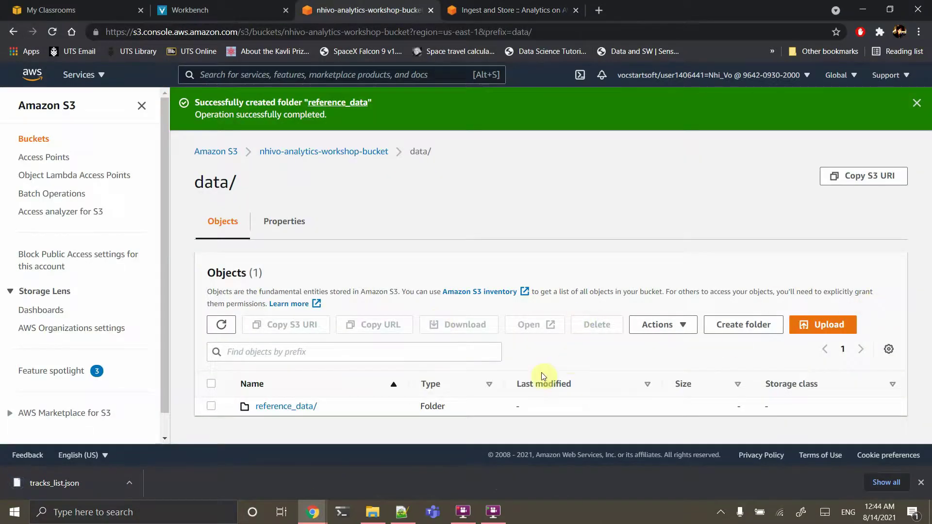
Start an upload into reference_data/ and locate the tutorials folder in File Explorer
left_click(307, 406)
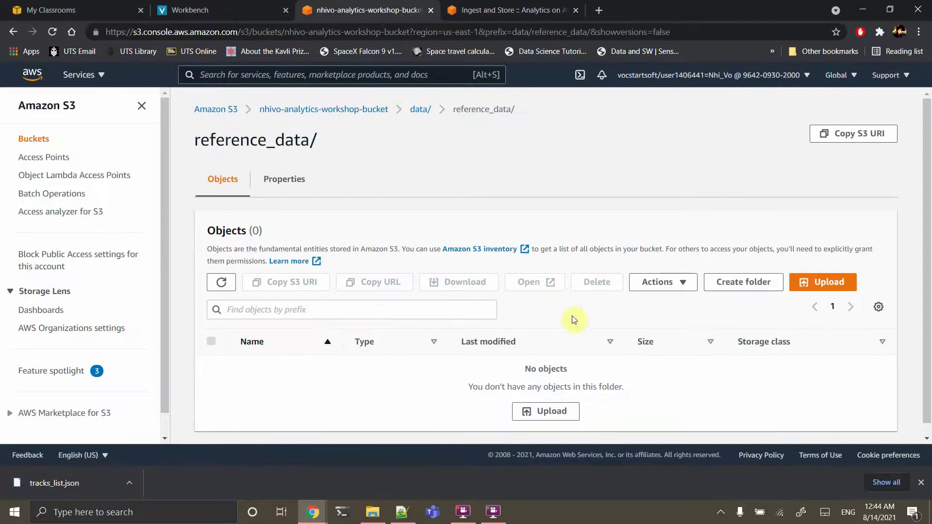
left_click(826, 284)
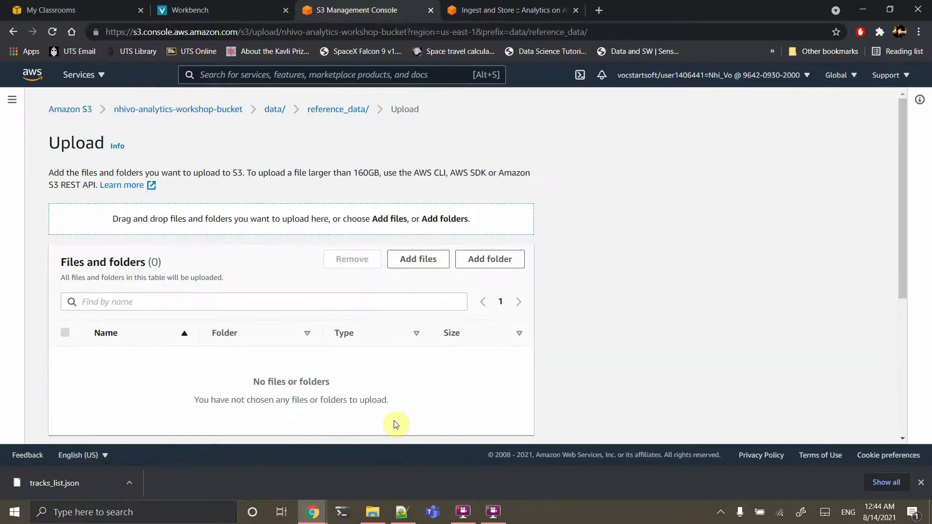
left_click(372, 511)
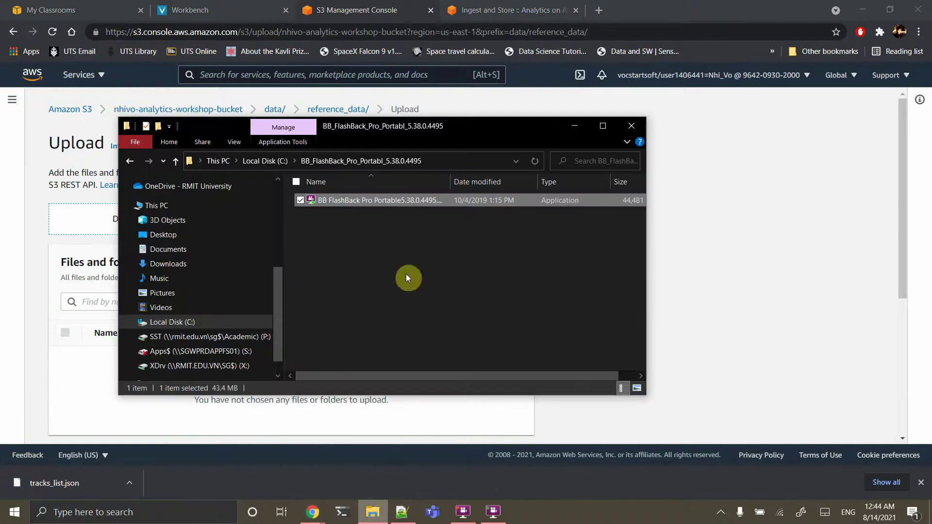
left_click(175, 263)
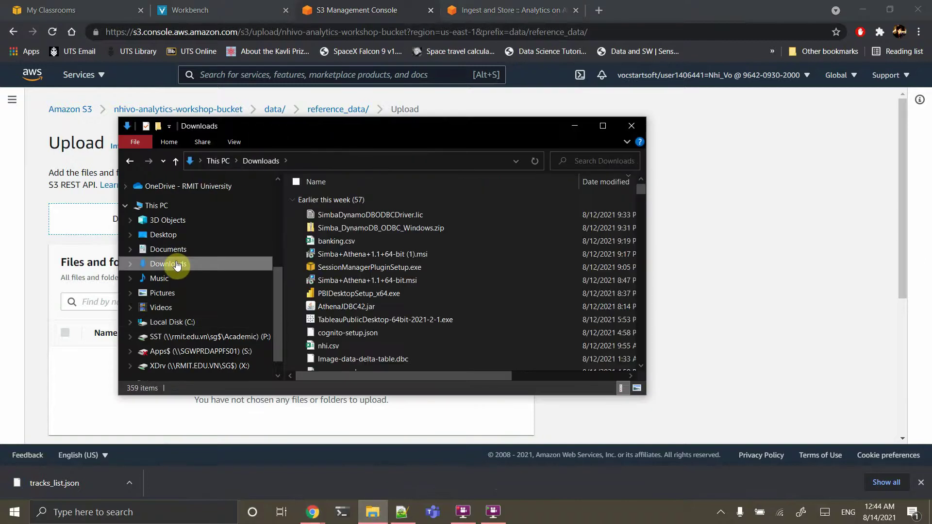
scroll(176, 265, "up", 4)
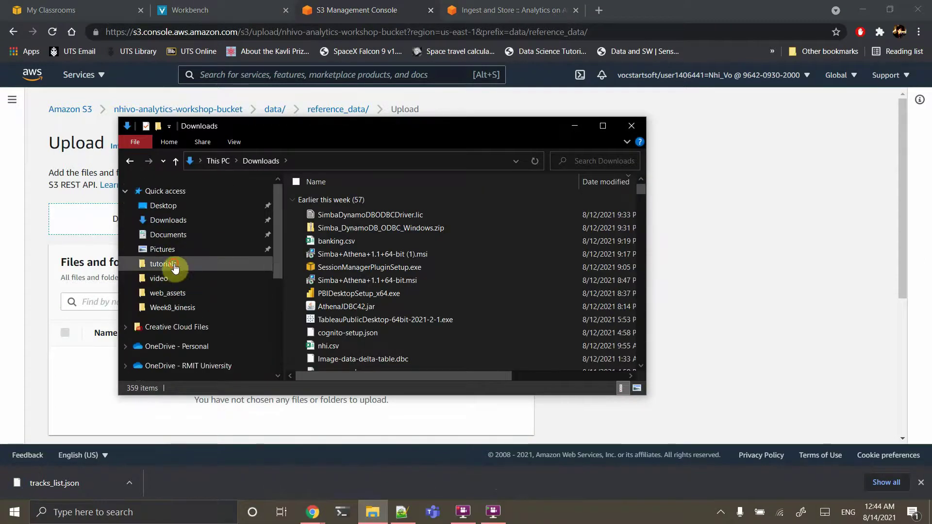
left_click(174, 267)
scroll(366, 289, "down", 3)
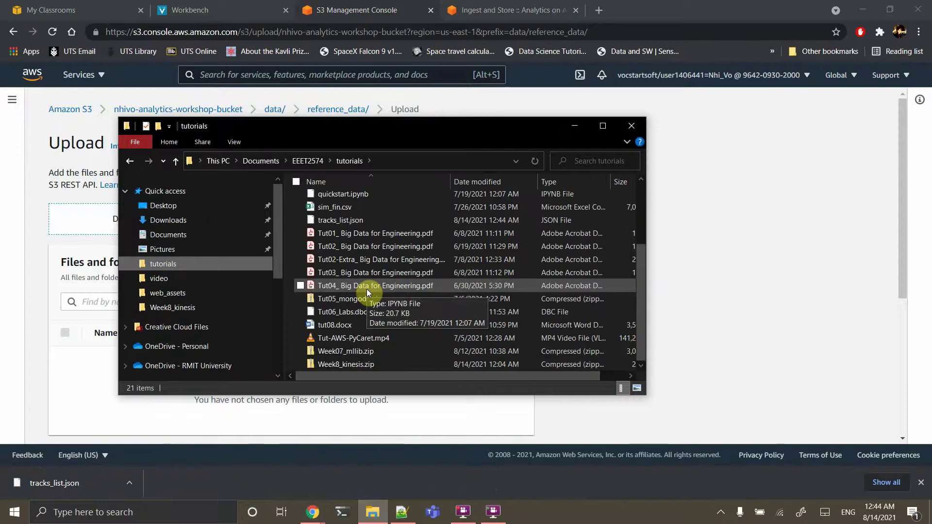
Drag tracks_list.json onto the upload page and upload it
left_click(350, 219)
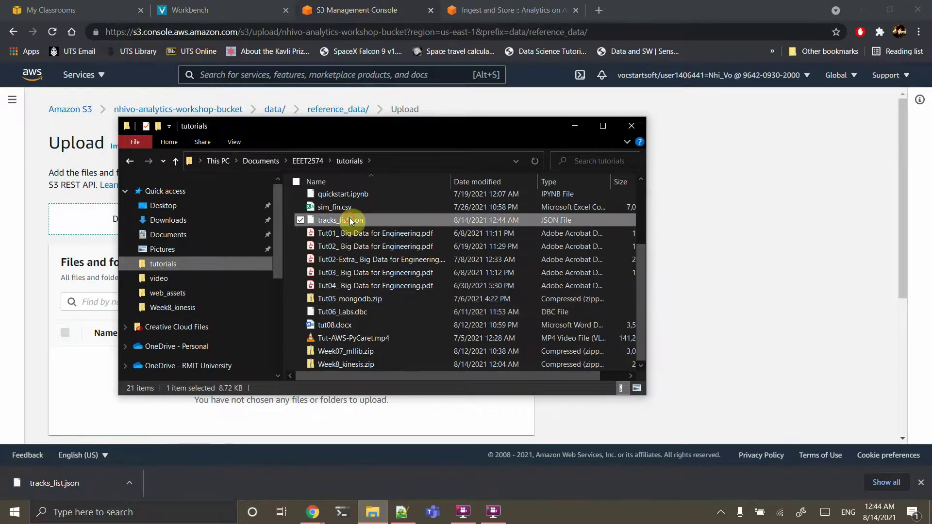
left_click_drag(349, 217, 74, 214)
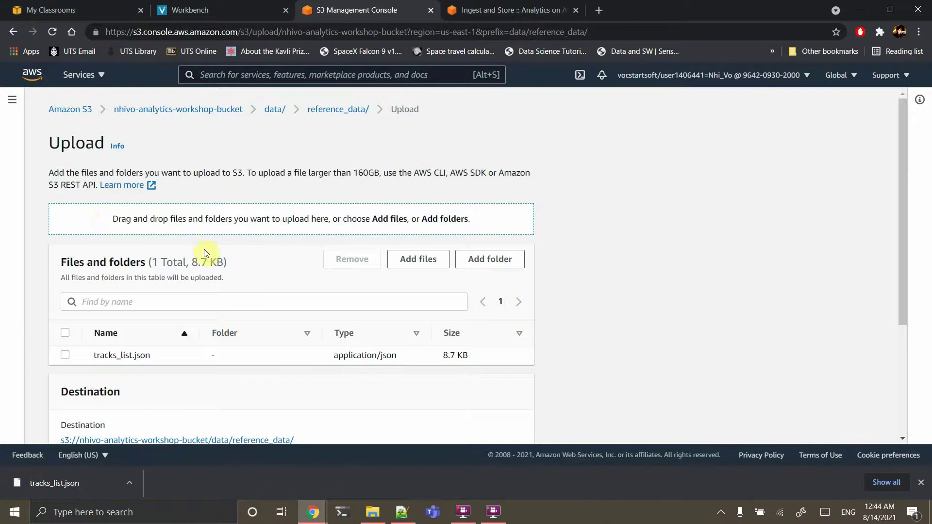
scroll(204, 249, "down", 2)
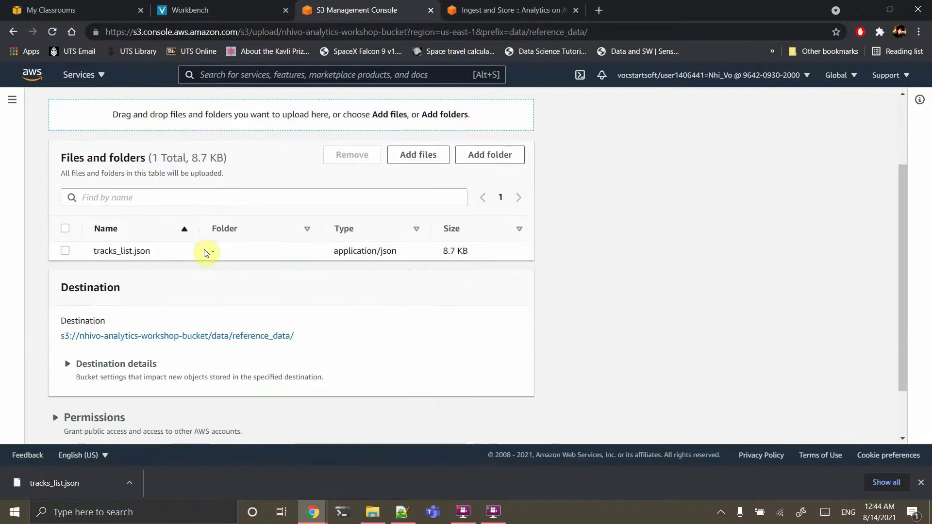
scroll(462, 356, "down", 2)
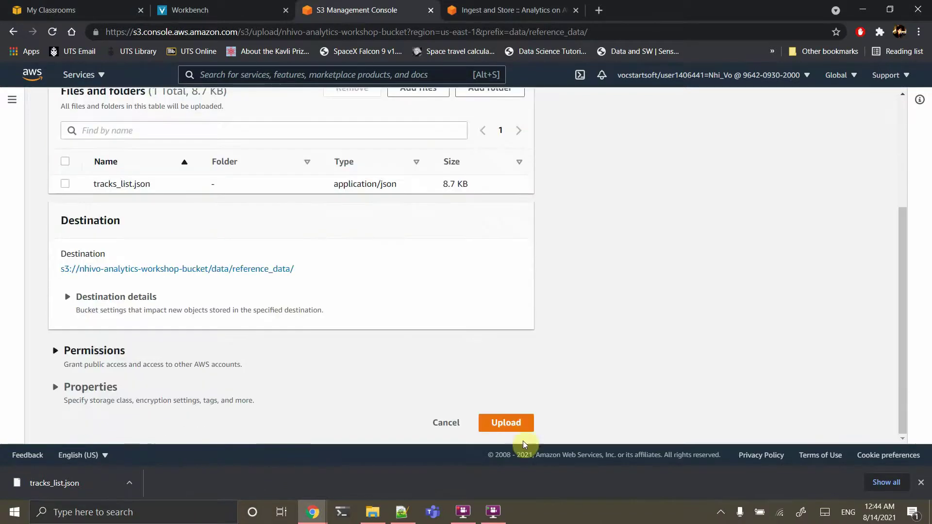
left_click(515, 423)
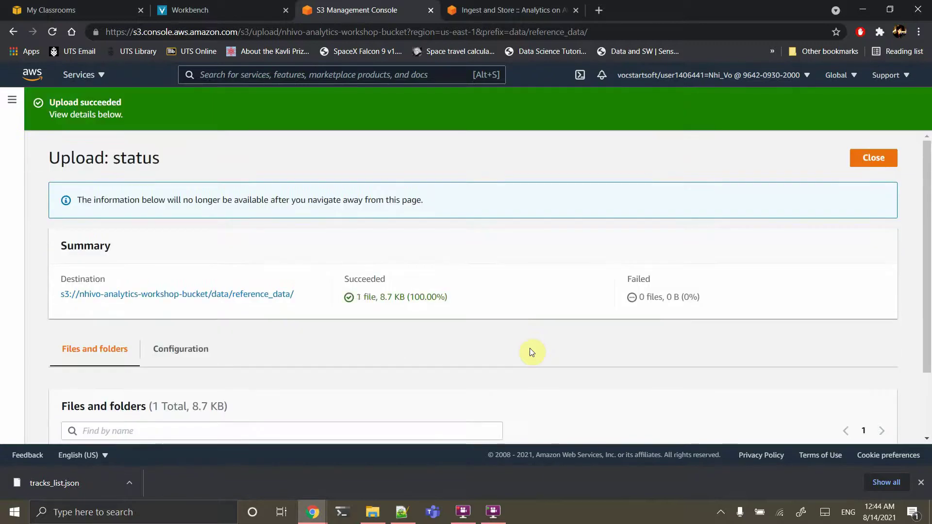
scroll(532, 352, "down", 2)
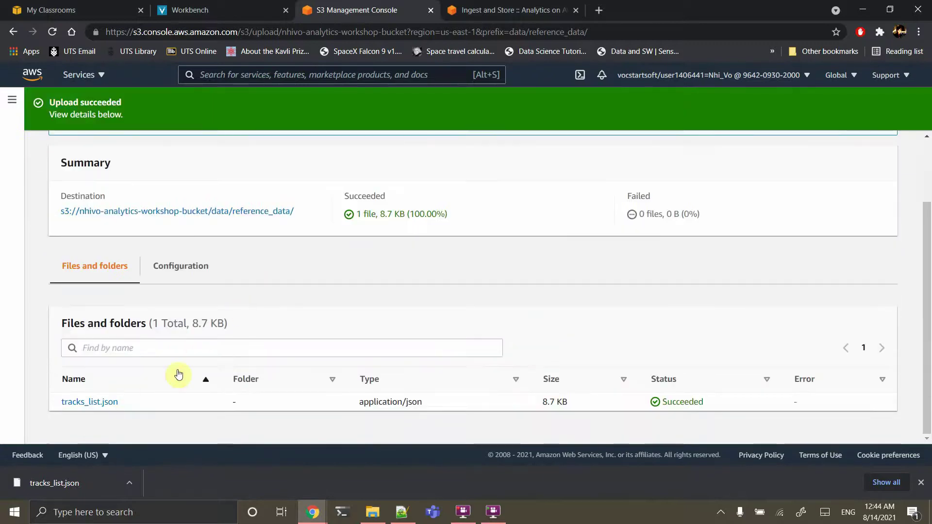
Read the guide's Kinesis Firehose steps and copy the stream name analytics-workshop-stream
left_click(517, 6)
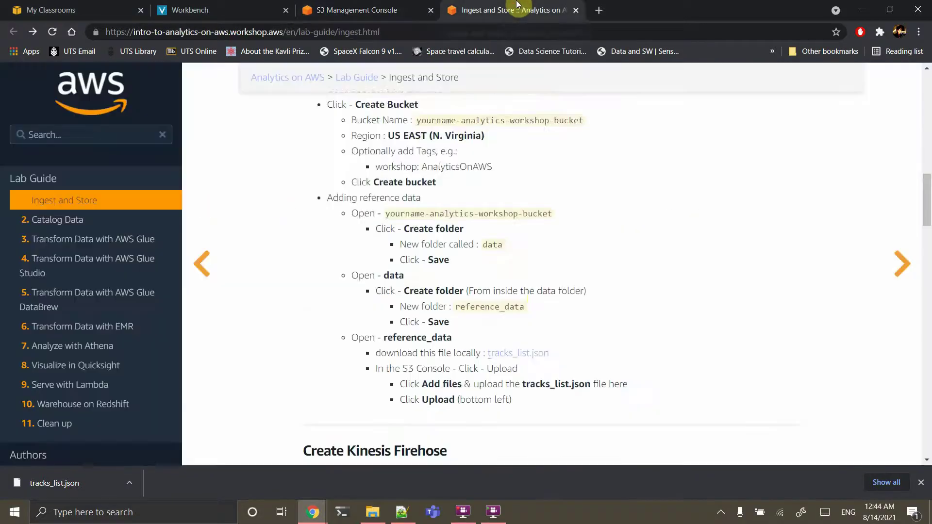
scroll(537, 177, "down", 5)
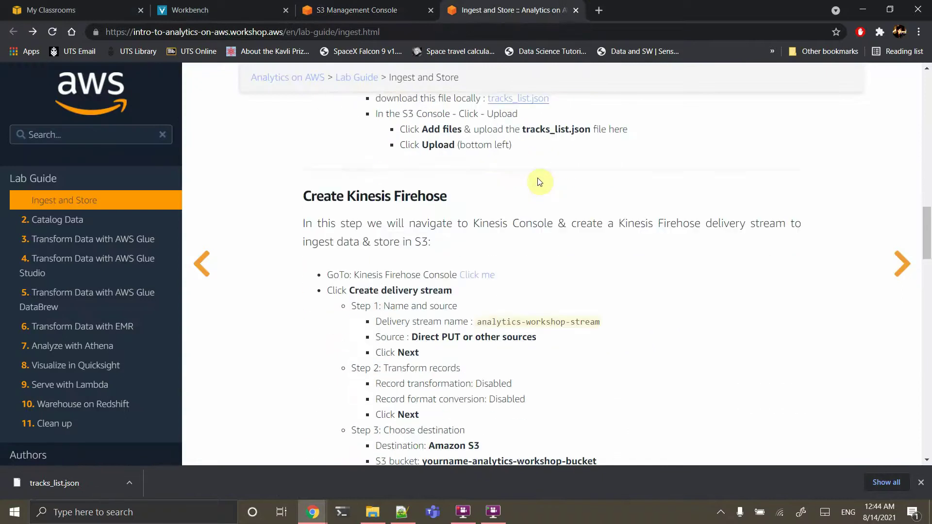
scroll(537, 177, "down", 1)
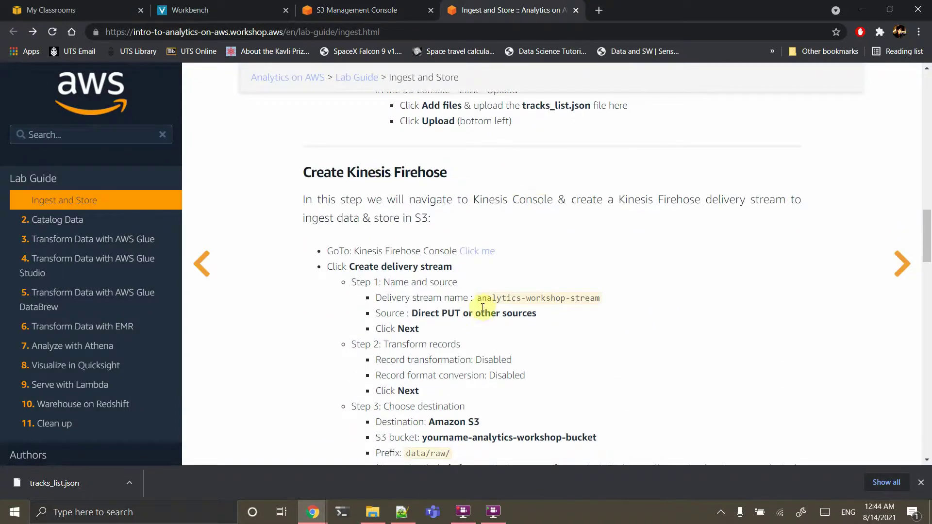
left_click_drag(476, 301, 610, 301)
key("ctrl+c")
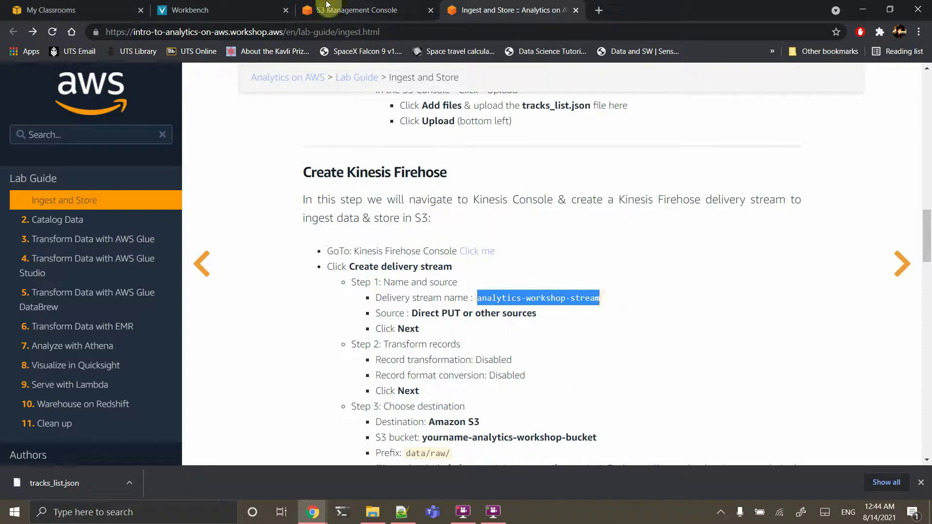
scroll(395, 322, "down", 4)
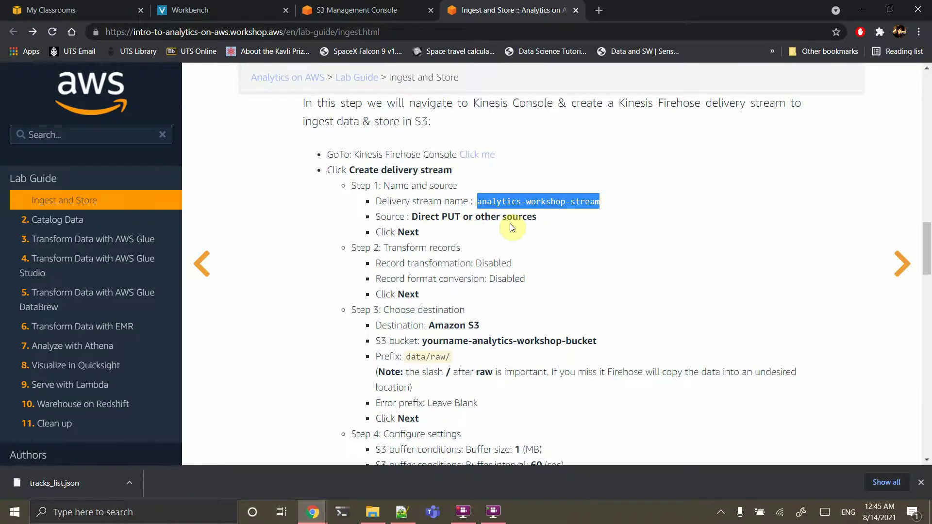
scroll(511, 227, "up", 1)
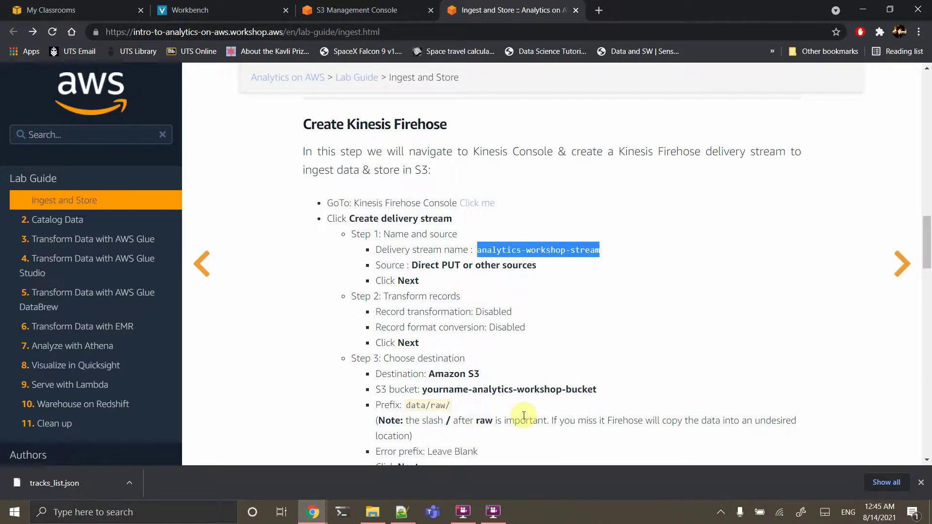
scroll(523, 415, "down", 2)
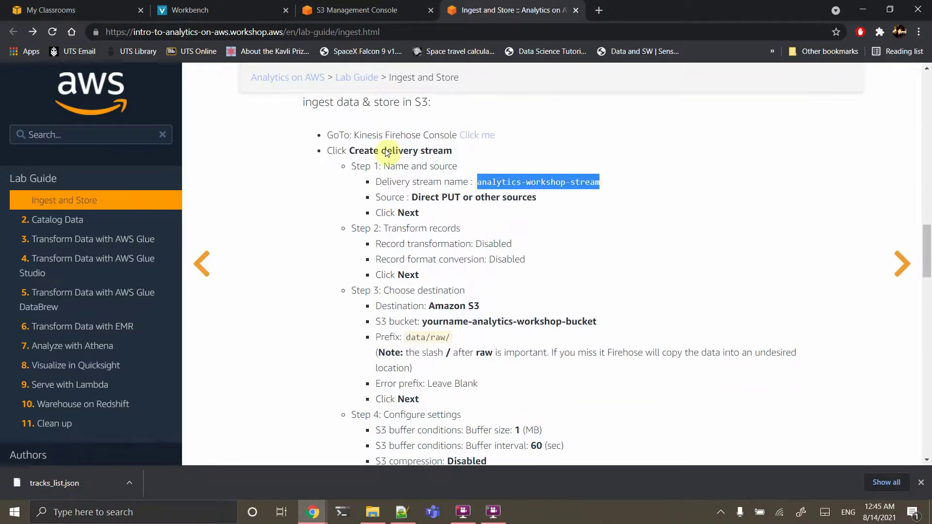
scroll(395, 241, "down", 2)
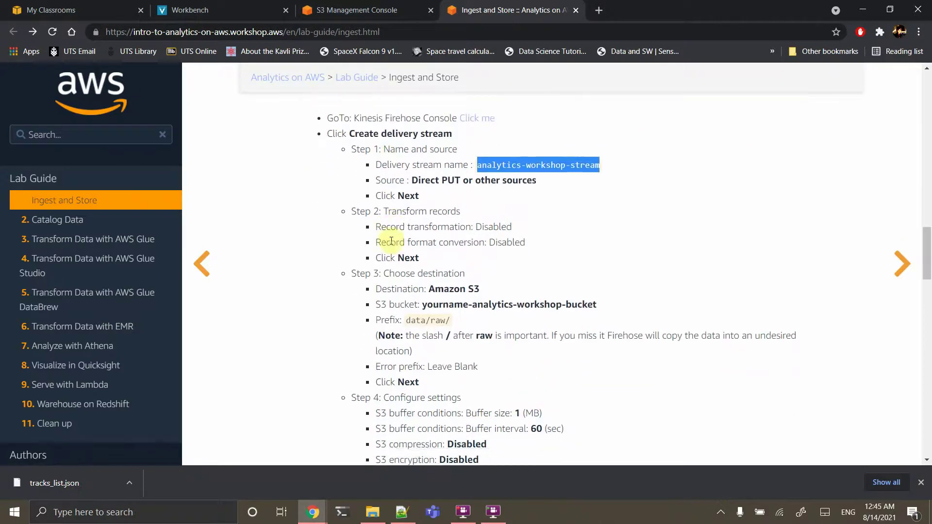
left_click(369, 9)
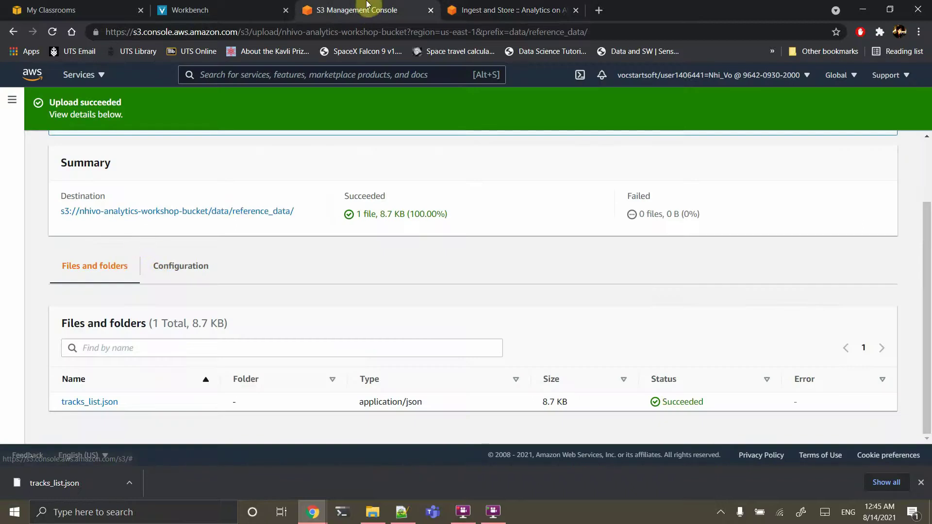
Open Kinesis Data Firehose via a 'ki' service search and begin a new delivery stream
left_click(321, 80)
type("ki")
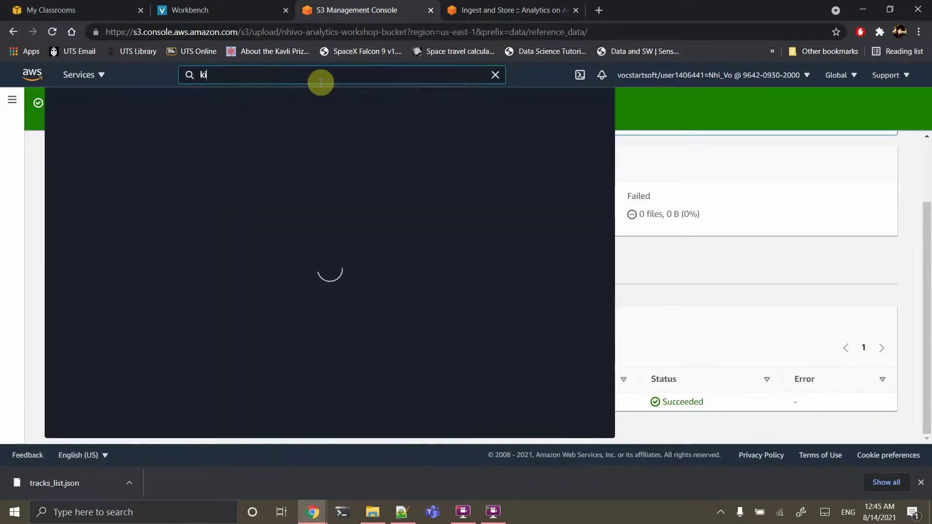
key("Return")
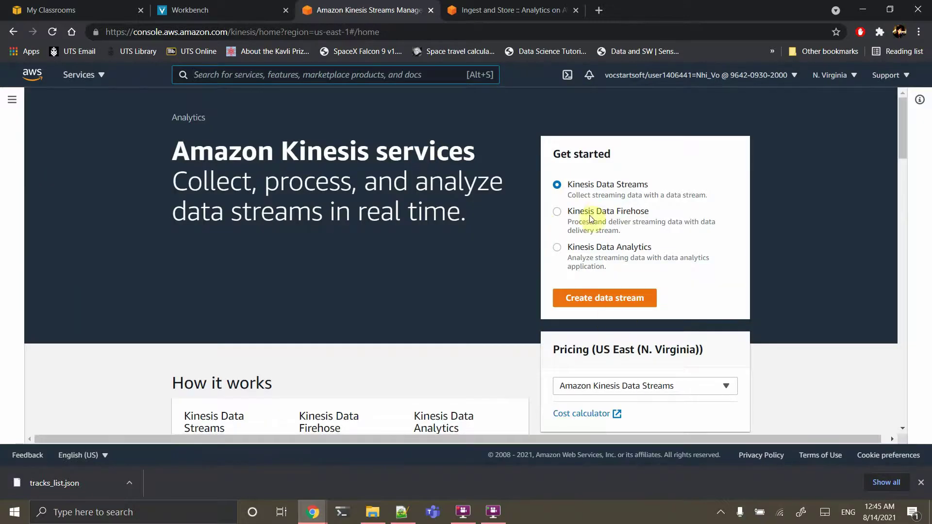
left_click(590, 213)
left_click(591, 299)
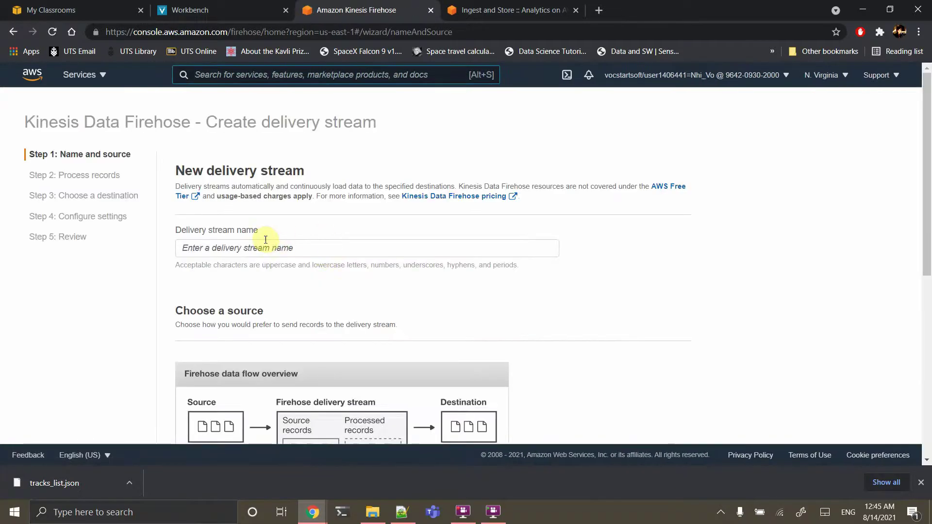
Name the stream analytics-workshop-stream, keep the Direct PUT source, and continue
left_click(252, 248)
key("ctrl+v")
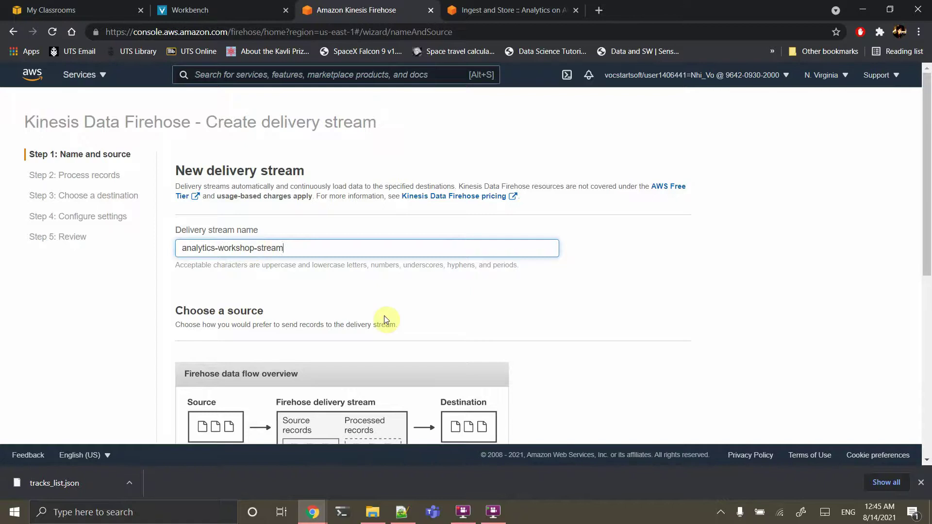
scroll(383, 315, "down", 8)
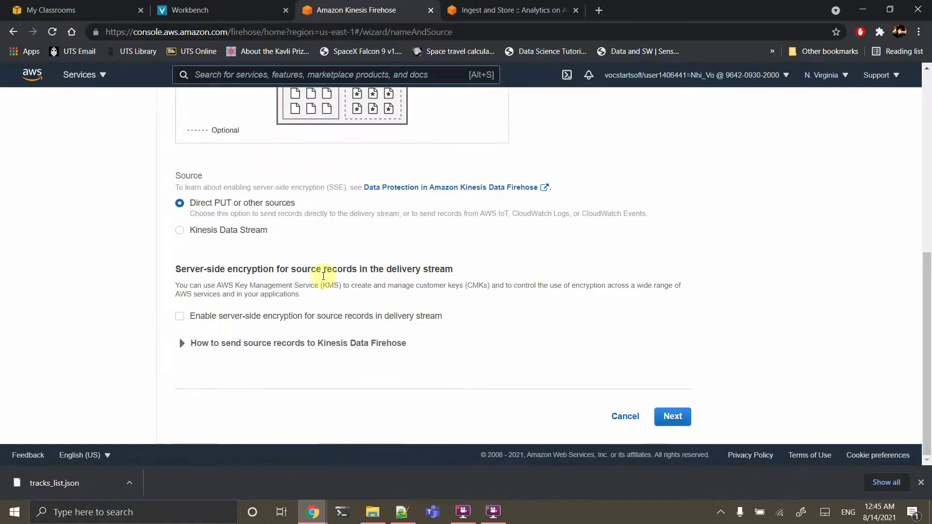
left_click(672, 417)
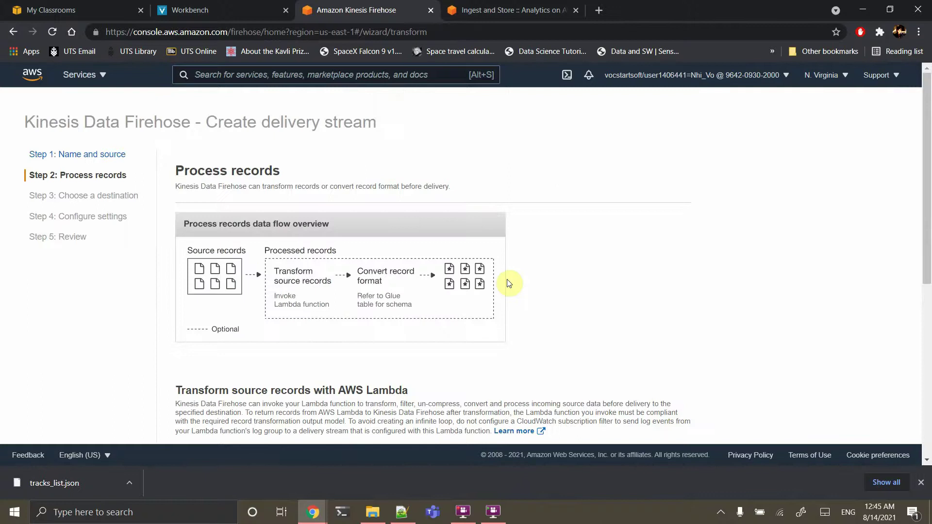
Skip record processing and choose the workshop bucket as the Amazon S3 destination
scroll(506, 282, "down", 5)
scroll(507, 283, "down", 2)
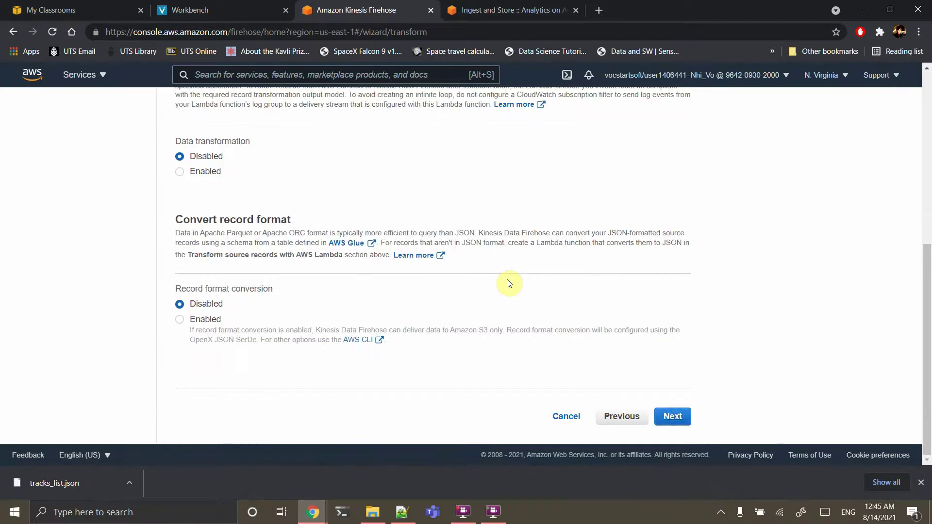
left_click(674, 419)
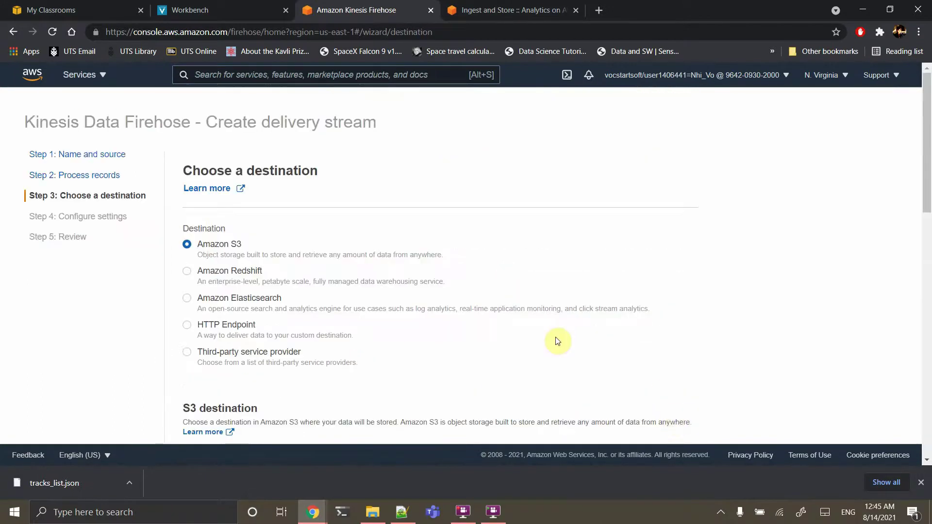
scroll(557, 340, "down", 4)
scroll(557, 341, "down", 4)
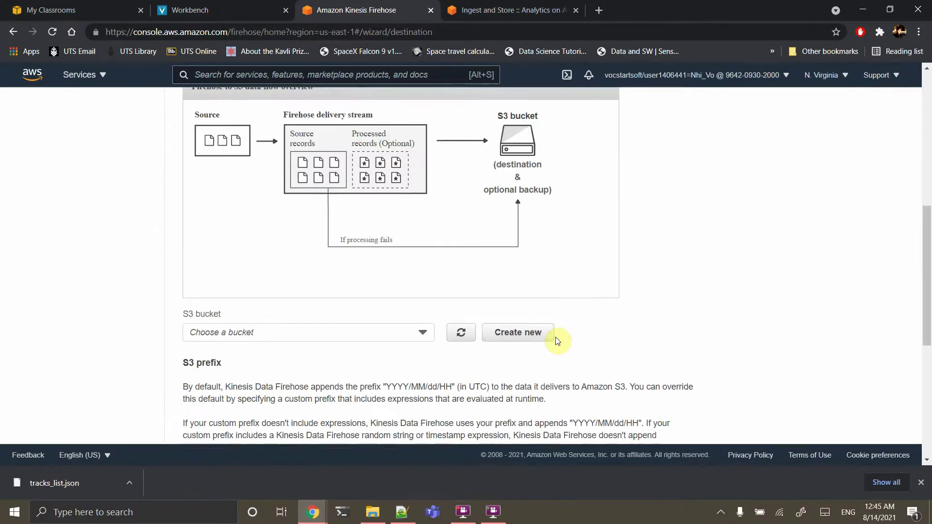
left_click(422, 331)
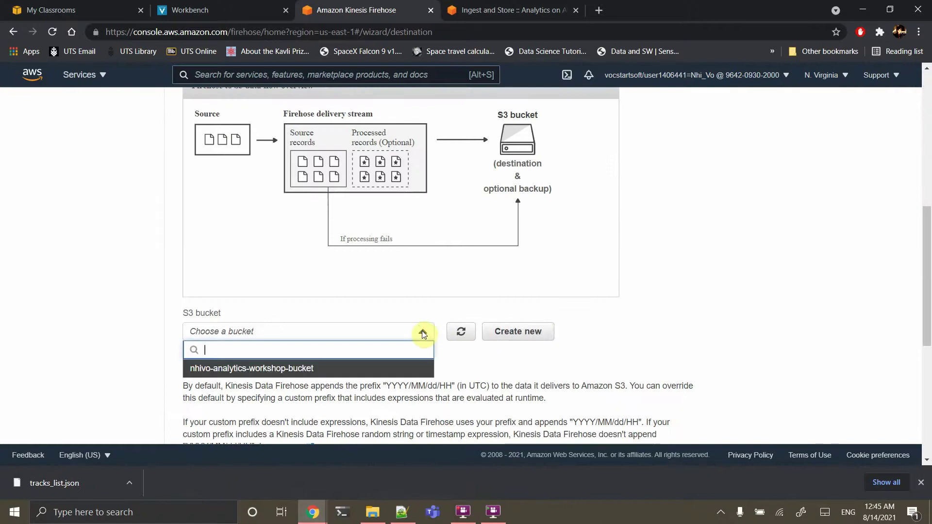
left_click(360, 373)
scroll(427, 381, "down", 3)
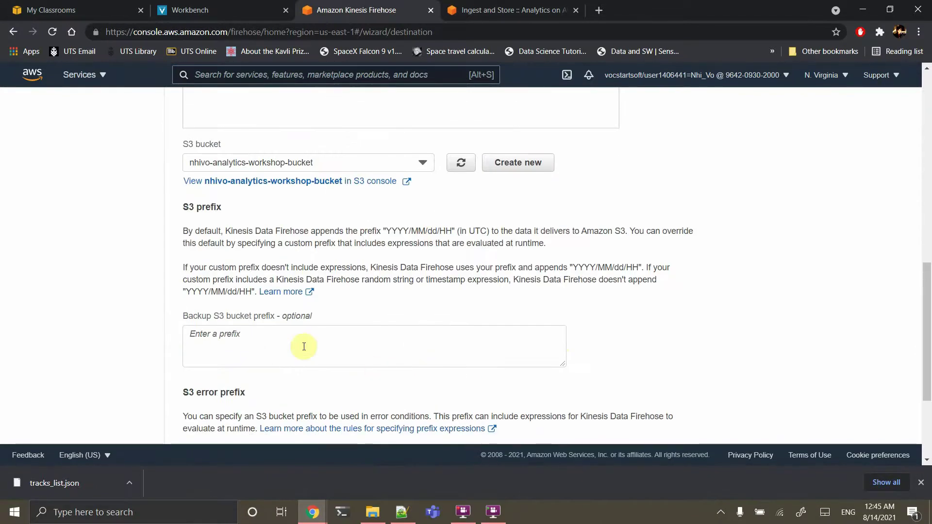
Copy data/raw/ from the guide into the S3 prefix field and continue to settings
left_click(500, 11)
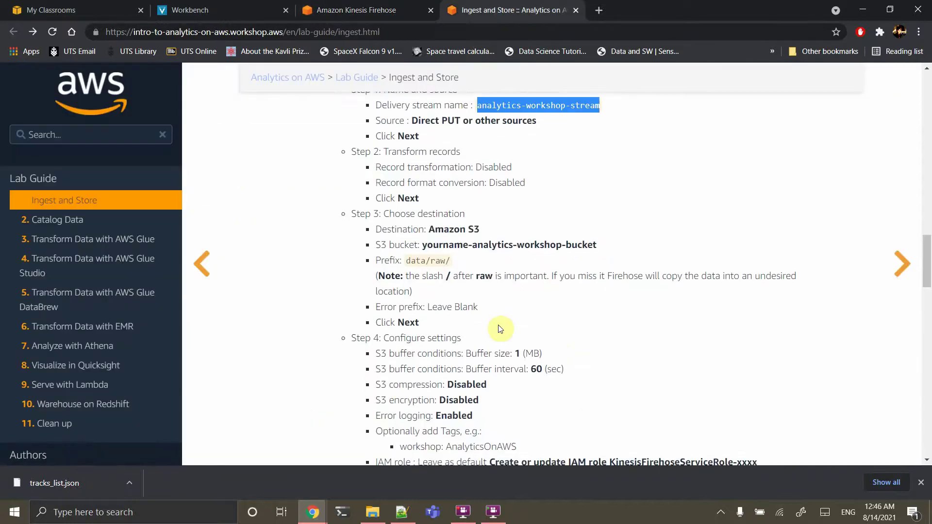
scroll(500, 326, "down", 1)
left_click_drag(451, 259, 402, 256)
key("ctrl+c")
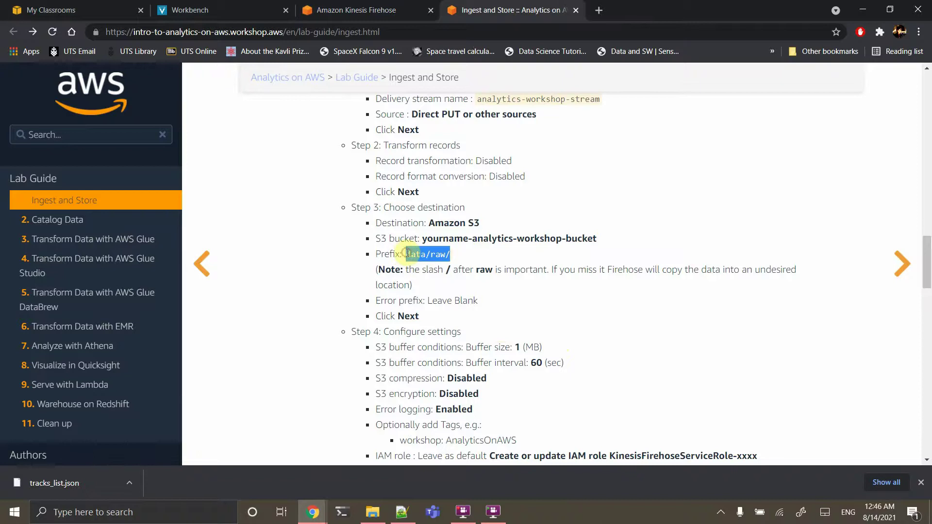
left_click(364, 6)
left_click(237, 332)
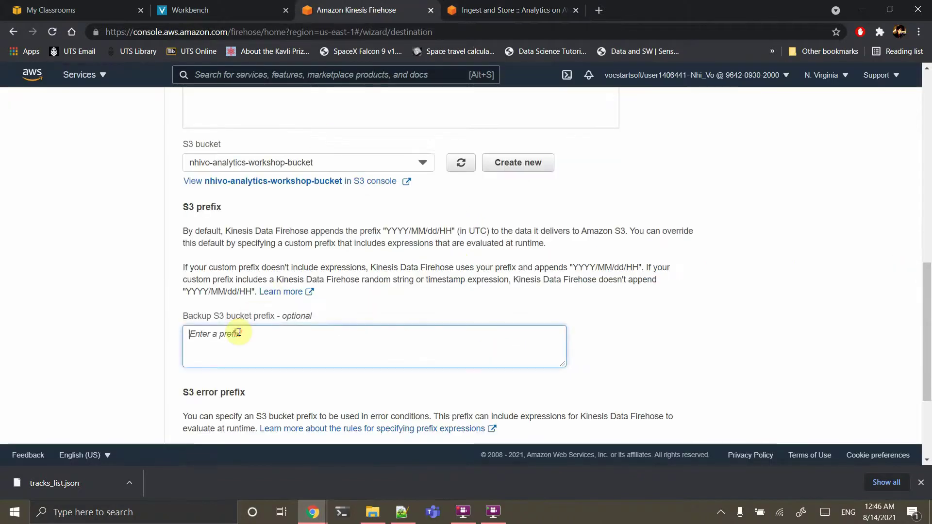
key("ctrl+v")
scroll(582, 354, "down", 5)
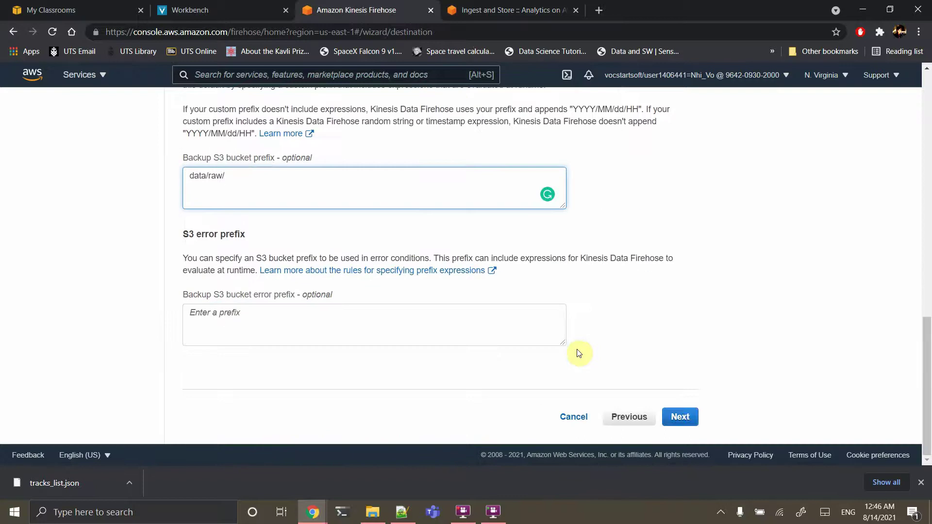
left_click(679, 416)
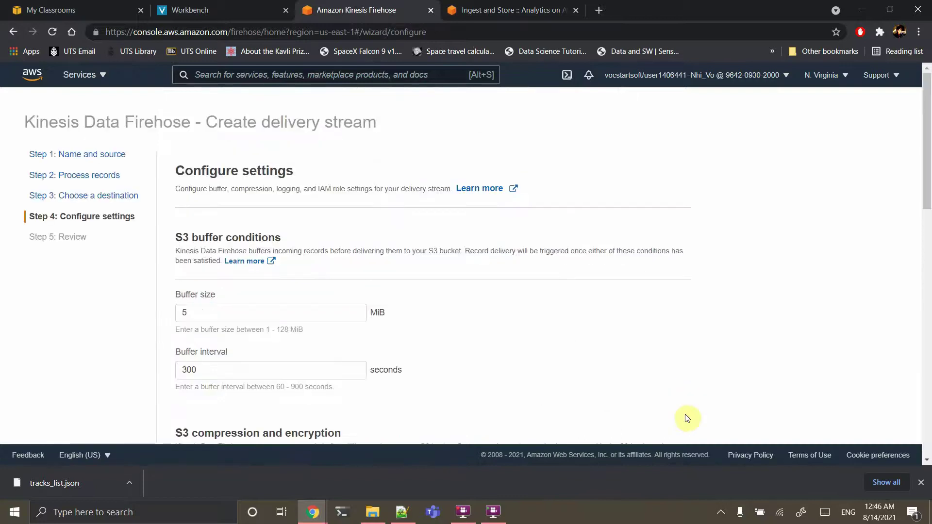
Set the buffer size to 1 MiB and shorten the buffer interval
double_click(301, 316)
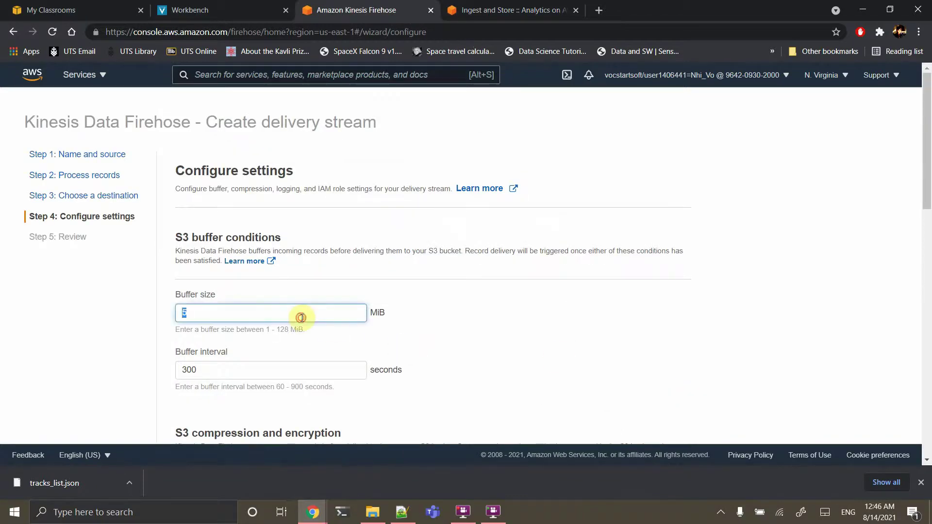
type("1")
double_click(249, 372)
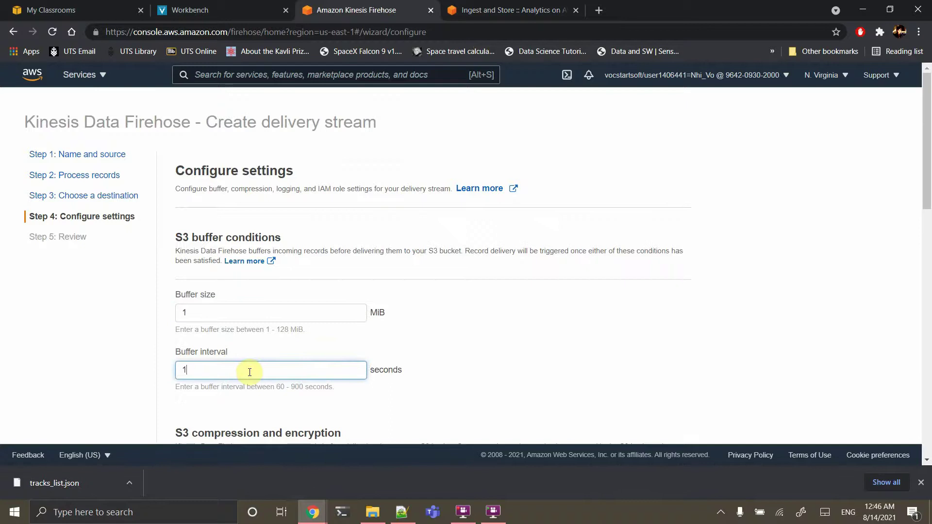
scroll(250, 372, "down", 7)
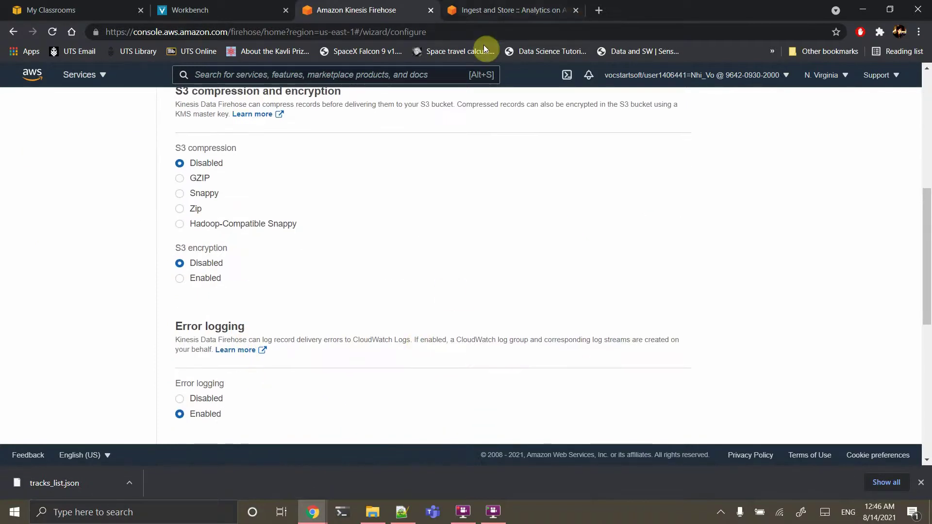
Check compression, encryption and error logging against the guide, then proceed to Review
left_click(523, 9)
scroll(537, 324, "down", 1)
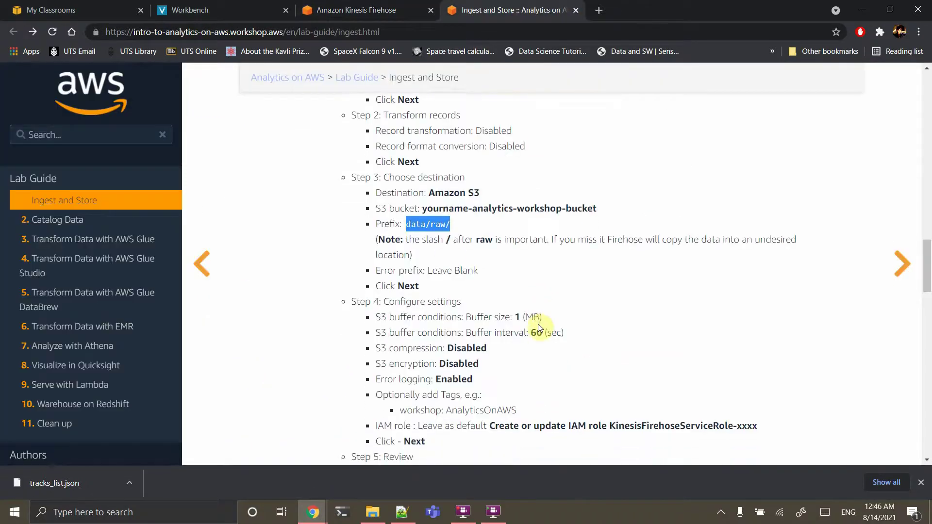
scroll(515, 398, "down", 1)
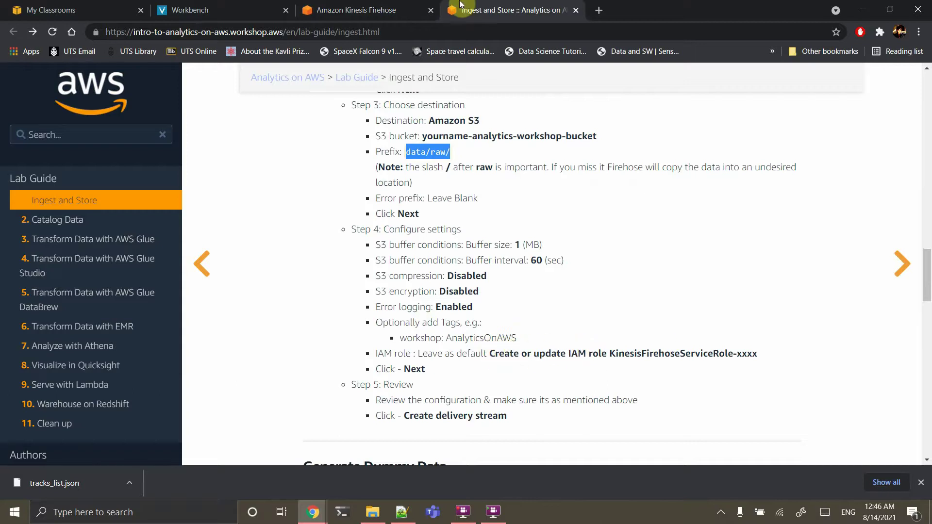
left_click(384, 13)
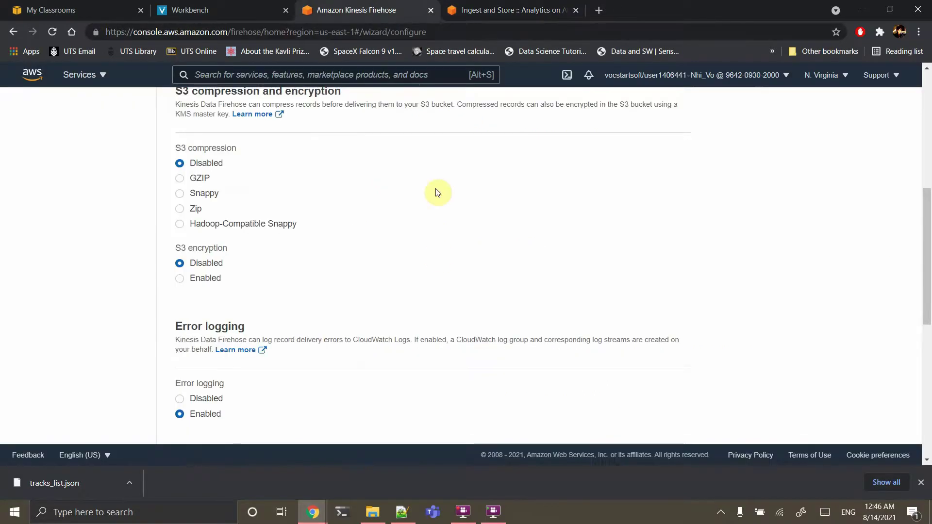
scroll(437, 256, "down", 4)
scroll(499, 329, "down", 4)
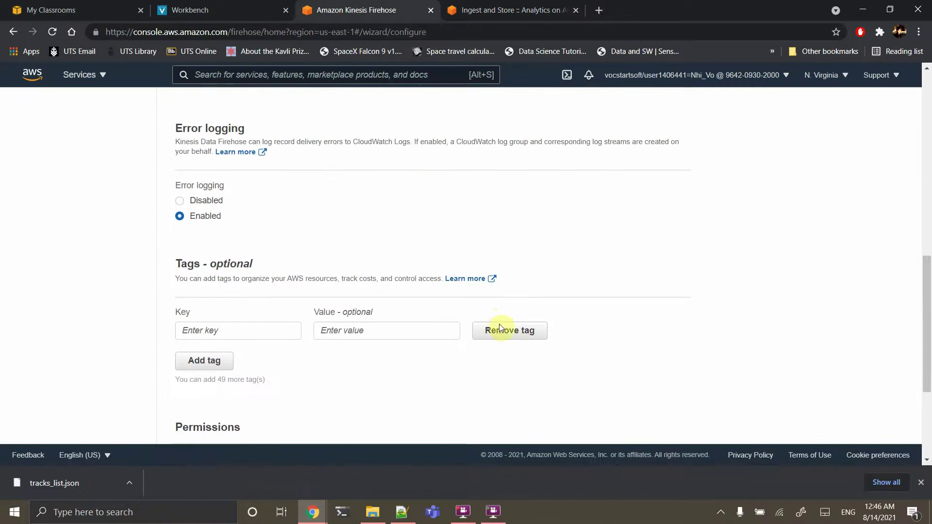
left_click(673, 418)
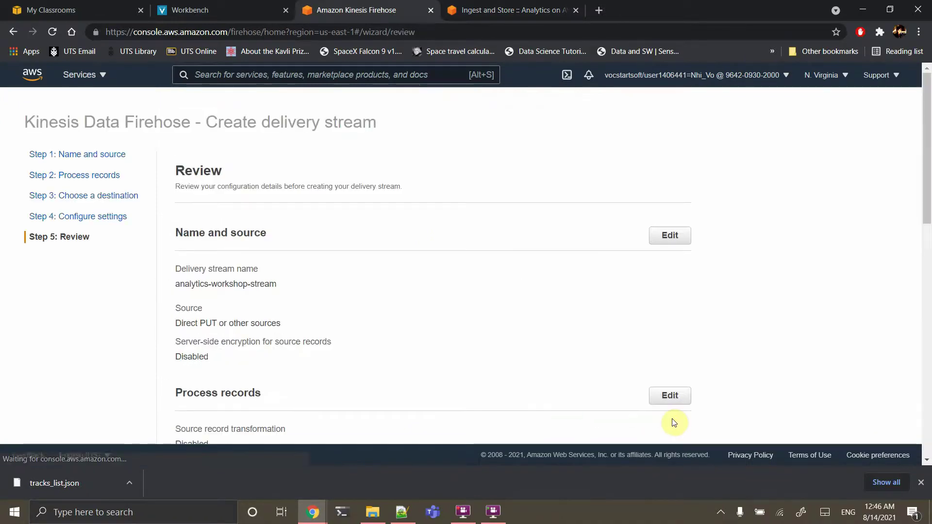
Confirm the review and create the analytics-workshop-stream delivery stream to the workshop S3 bucket
scroll(571, 327, "down", 14)
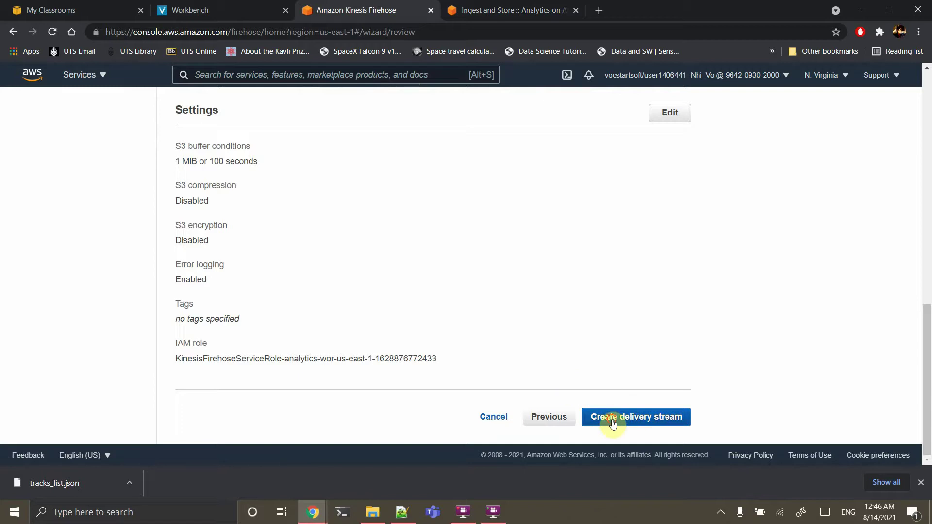
left_click(612, 422)
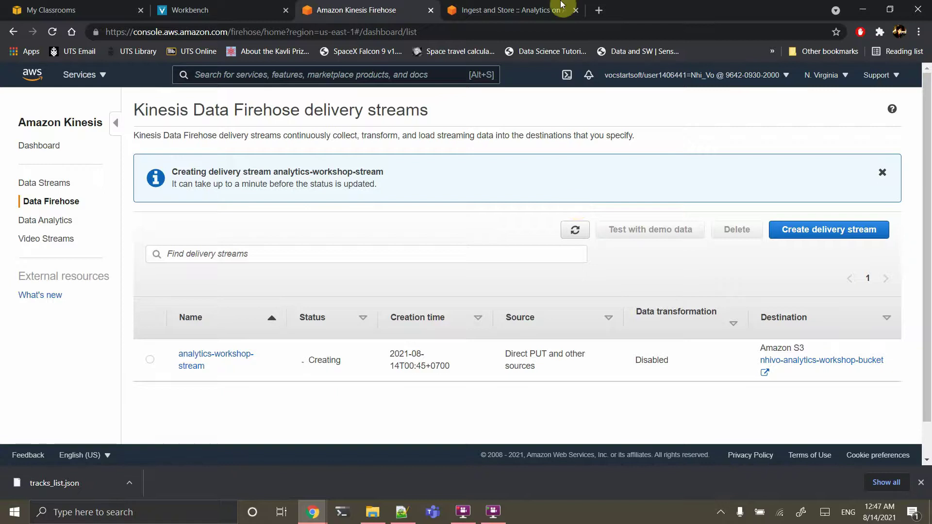
Check the new delivery stream's status while scrolling the lab guide to the Cognito steps
left_click(522, 10)
scroll(551, 204, "down", 4)
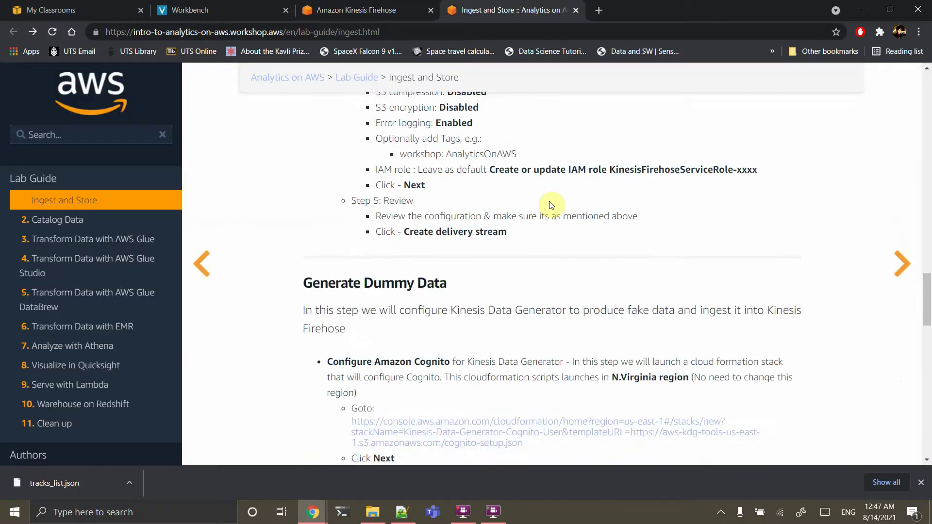
scroll(551, 205, "down", 2)
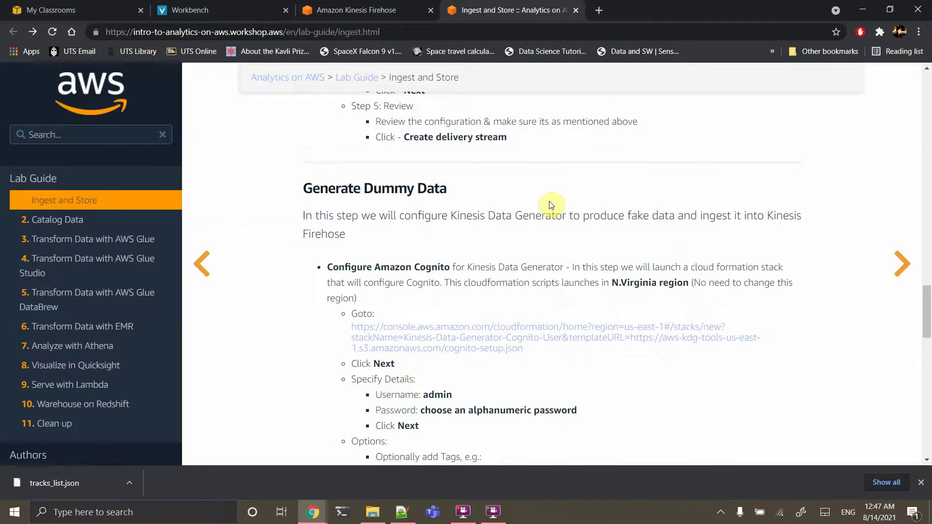
scroll(550, 204, "down", 1)
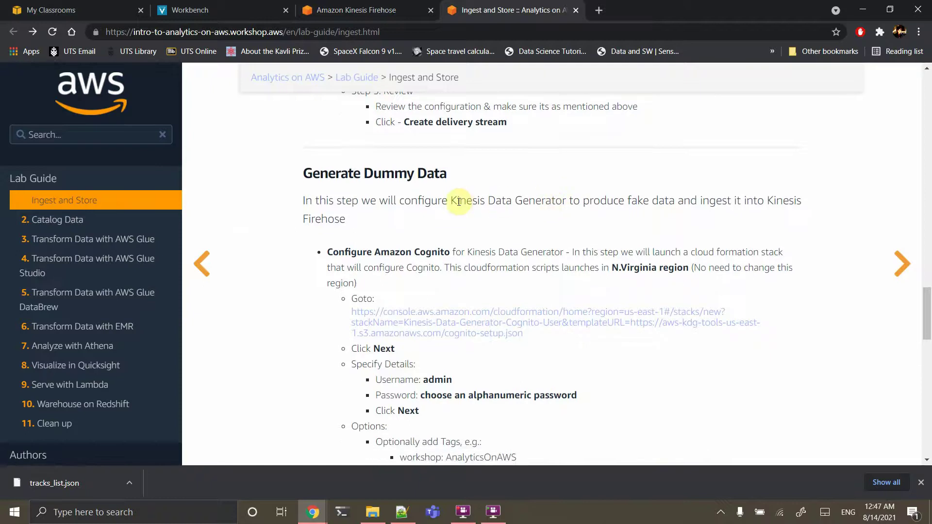
left_click(391, 9)
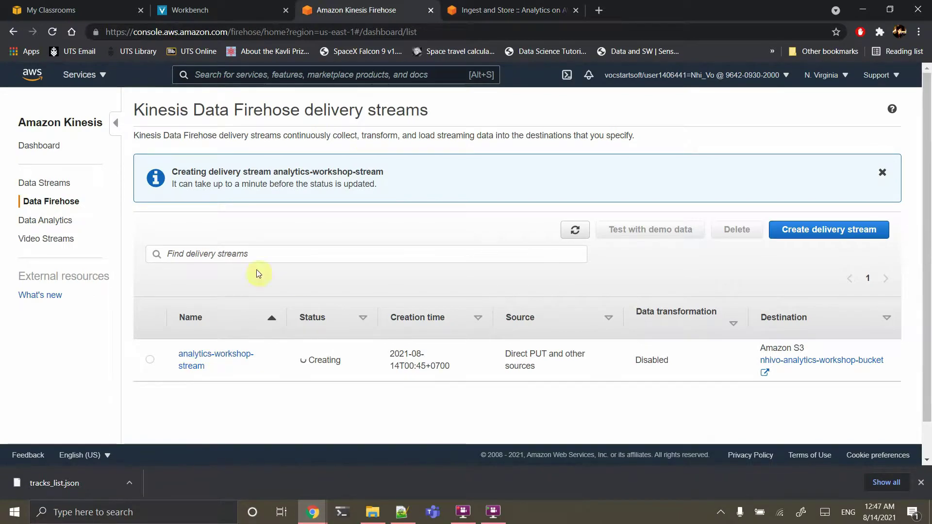
left_click(504, 5)
scroll(491, 291, "down", 3)
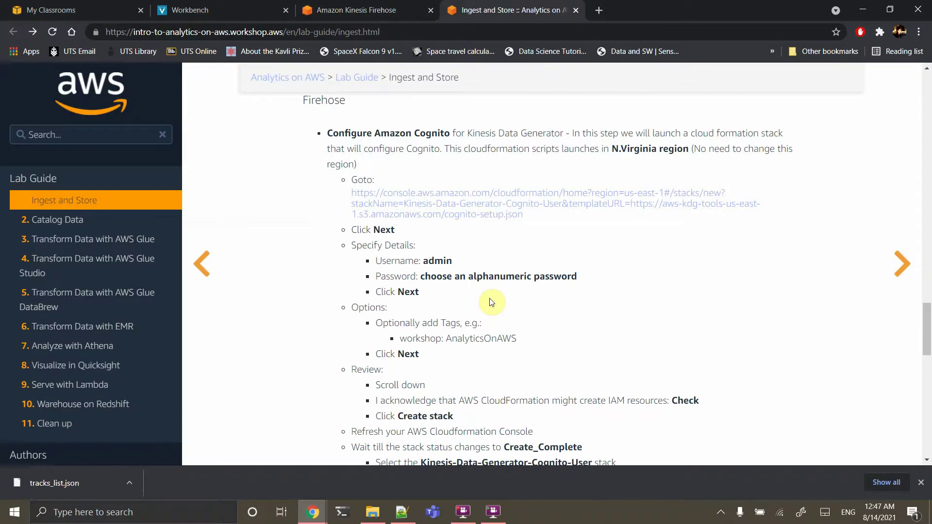
left_click(310, 12)
left_click(524, 5)
Open the Configure Amazon Cognito Goto link in a new tab and switch to it
right_click(457, 214)
left_click(479, 222)
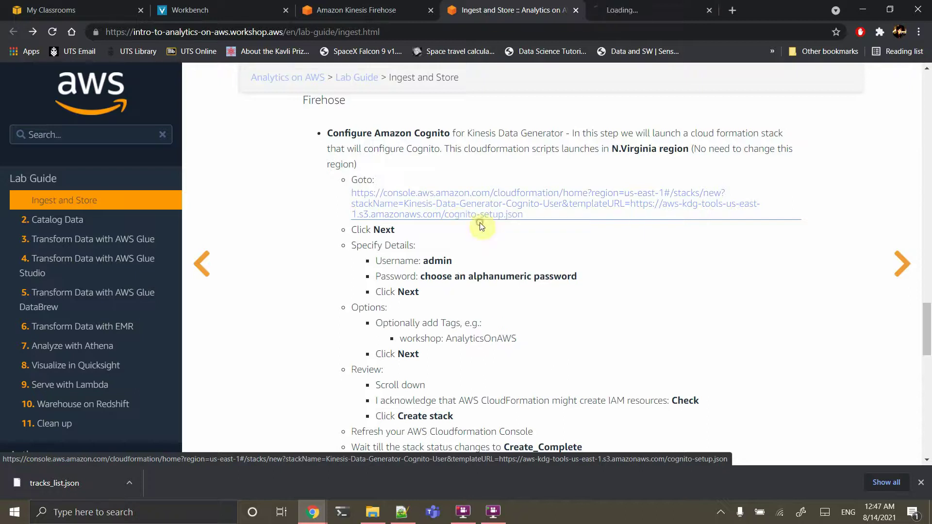
left_click(668, 5)
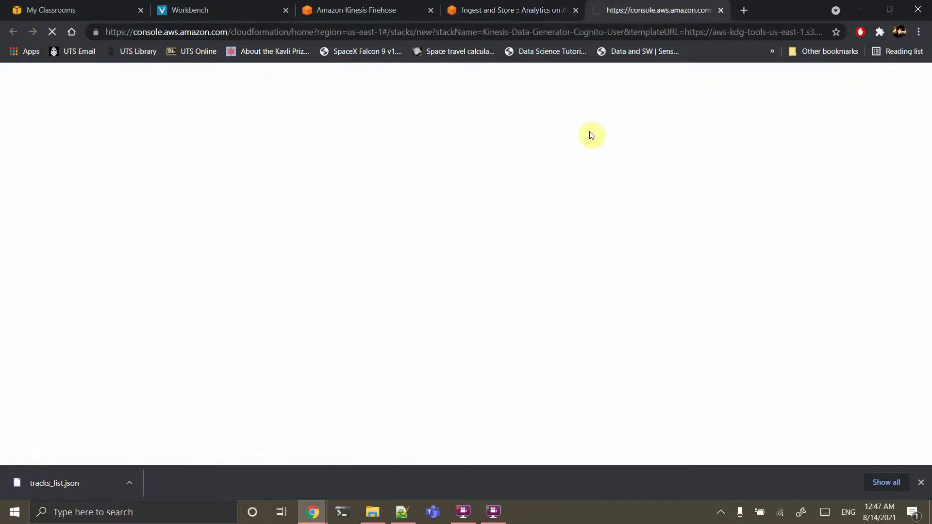
Dismiss the downloads bar, review the cognito-setup.json Create stack page, and open it in Designer
left_click(921, 483)
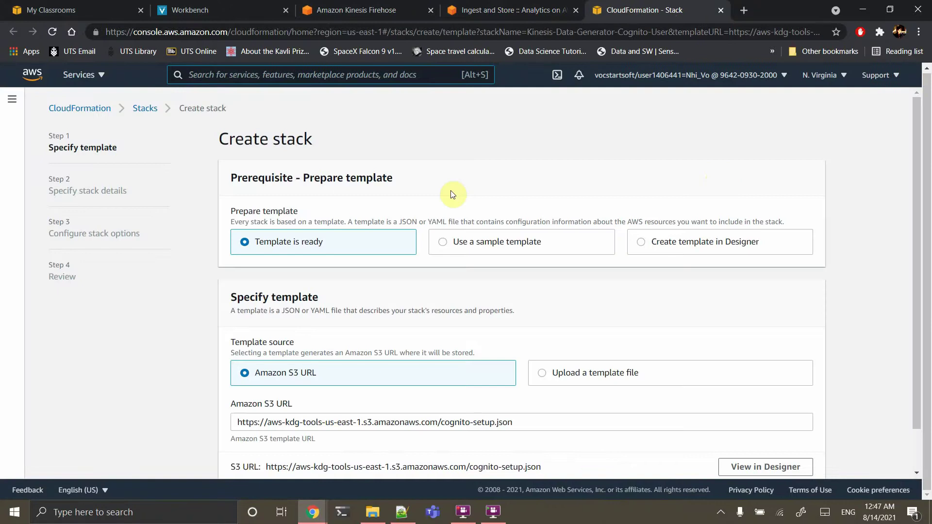
scroll(451, 194, "down", 1)
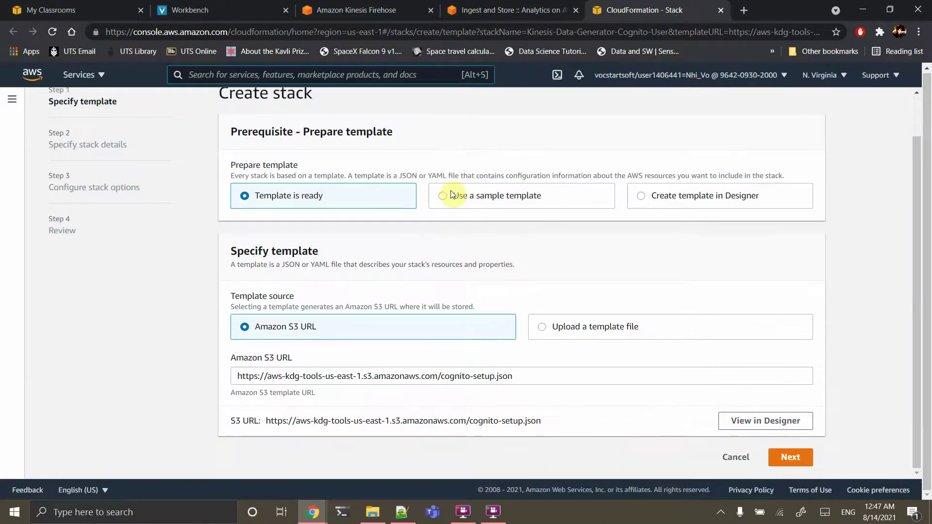
scroll(452, 194, "up", 1)
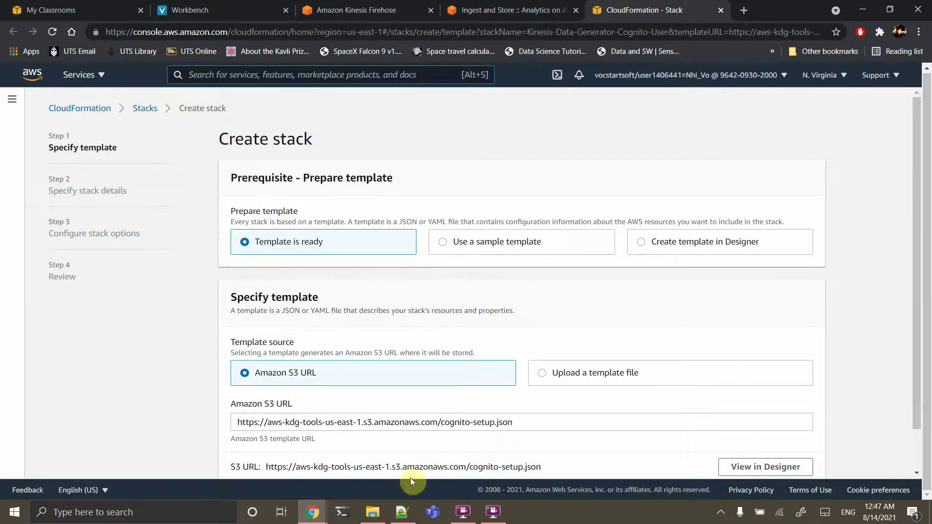
scroll(587, 472, "down", 1)
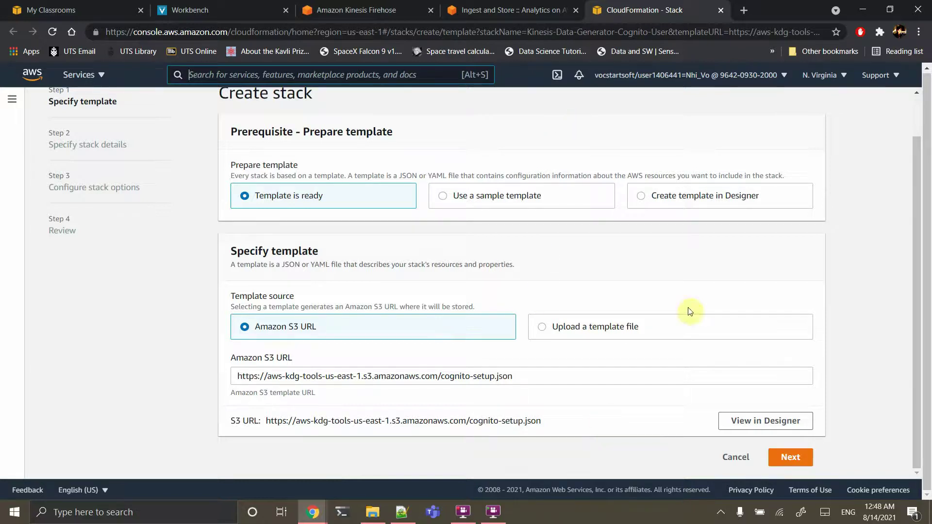
left_click(770, 421)
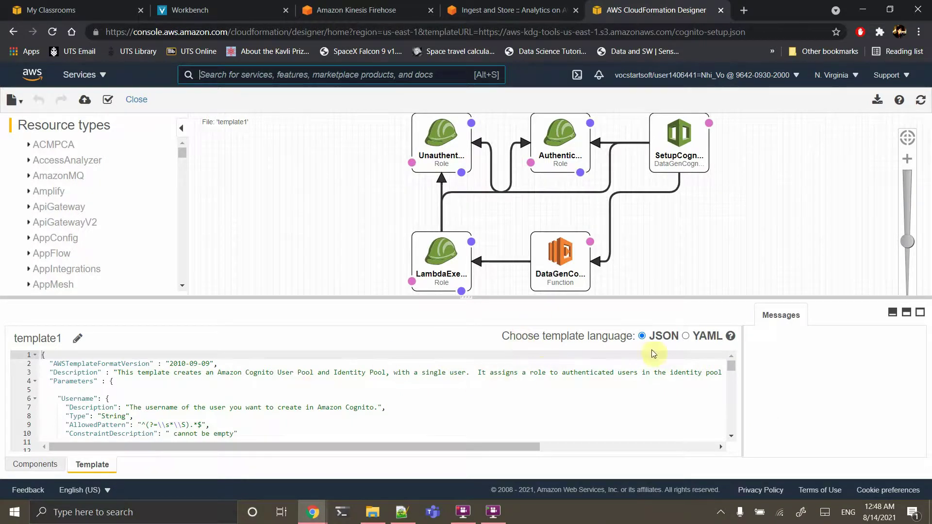
scroll(403, 405, "down", 3)
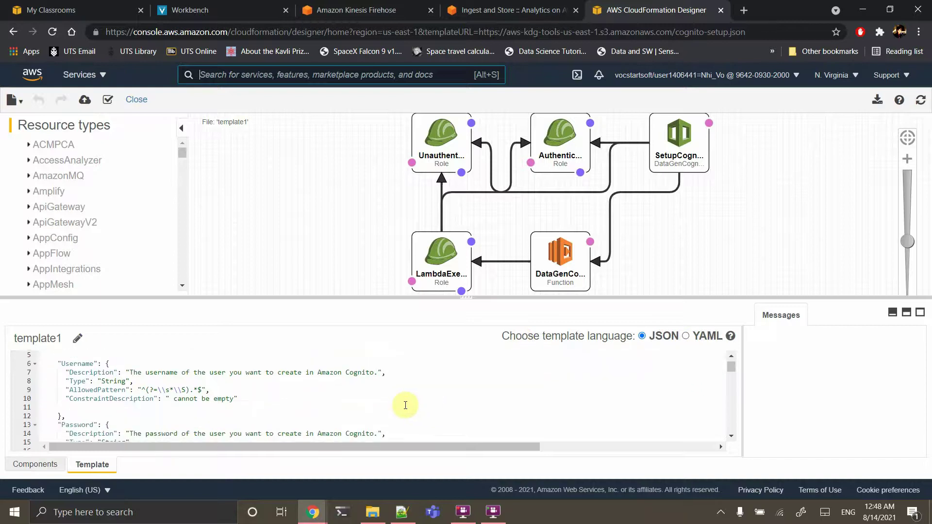
scroll(405, 406, "down", 10)
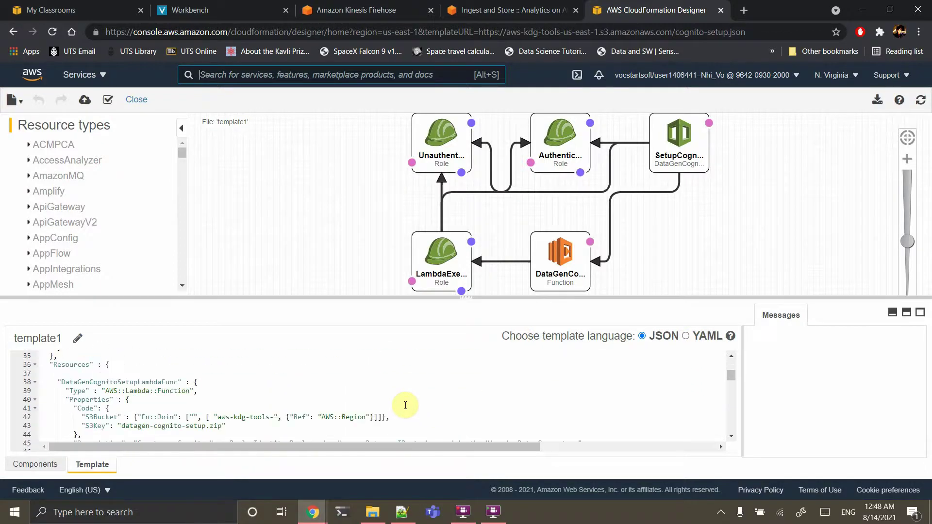
scroll(132, 284, "down", 4)
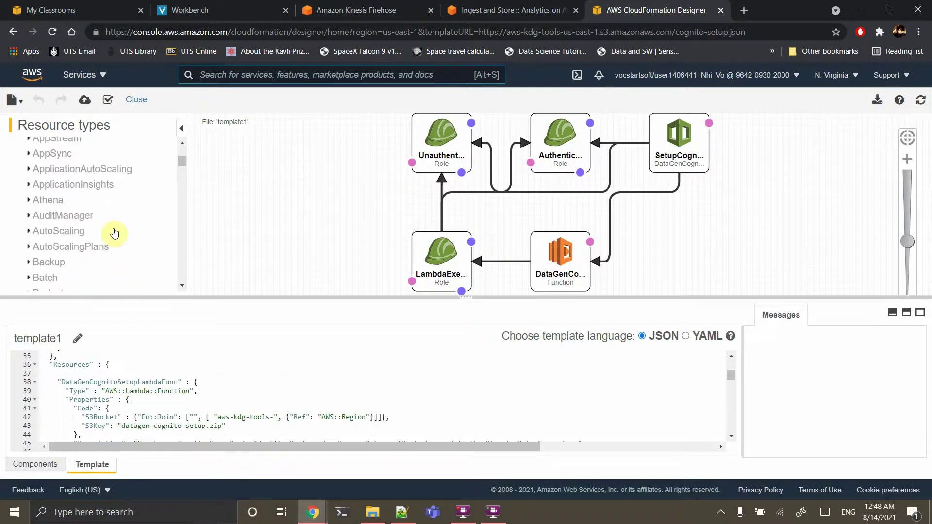
scroll(78, 245, "down", 3)
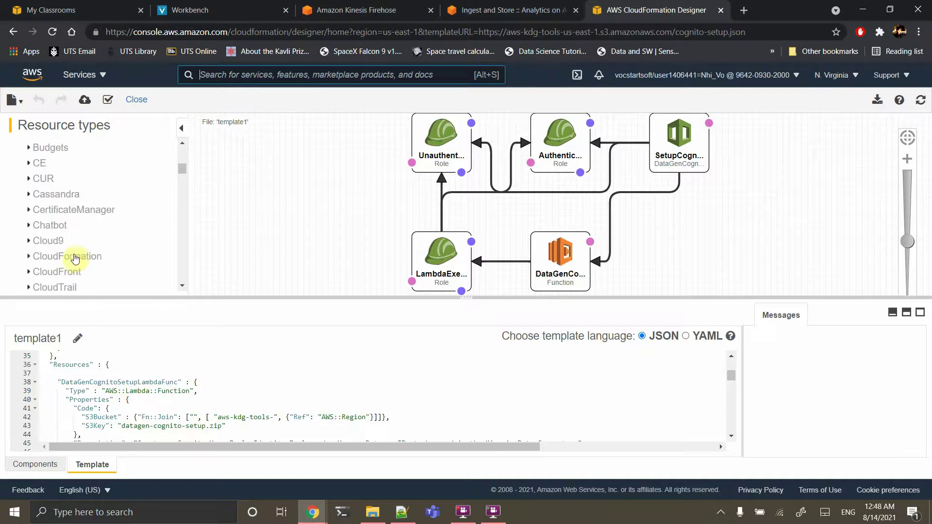
scroll(75, 259, "down", 4)
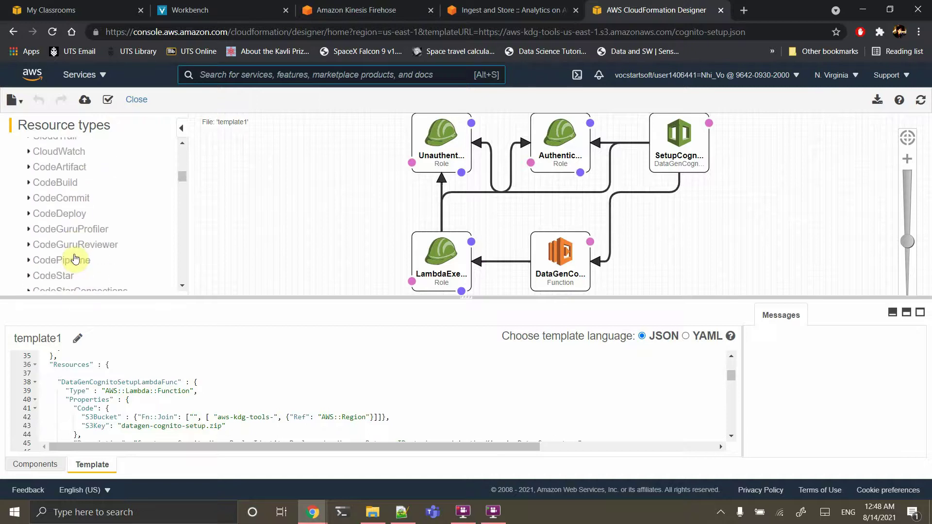
scroll(74, 259, "down", 1)
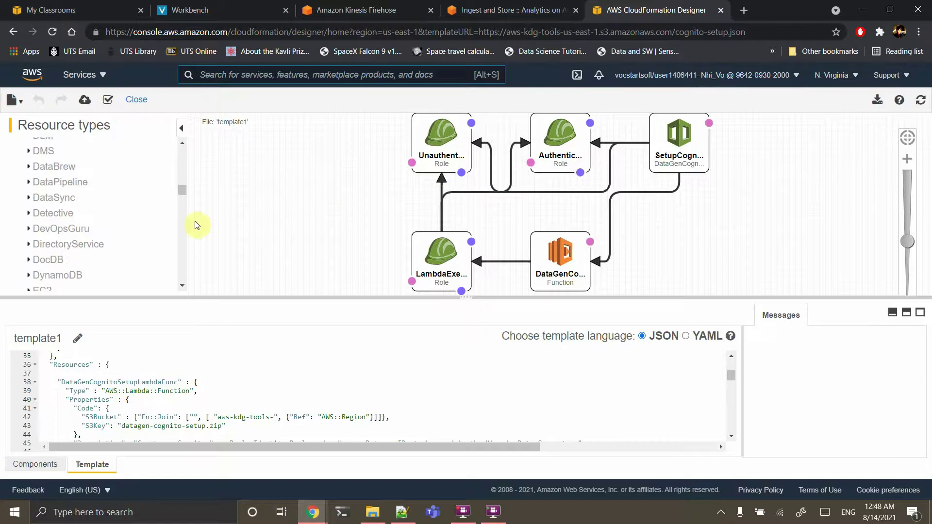
mouse_move(438, 196)
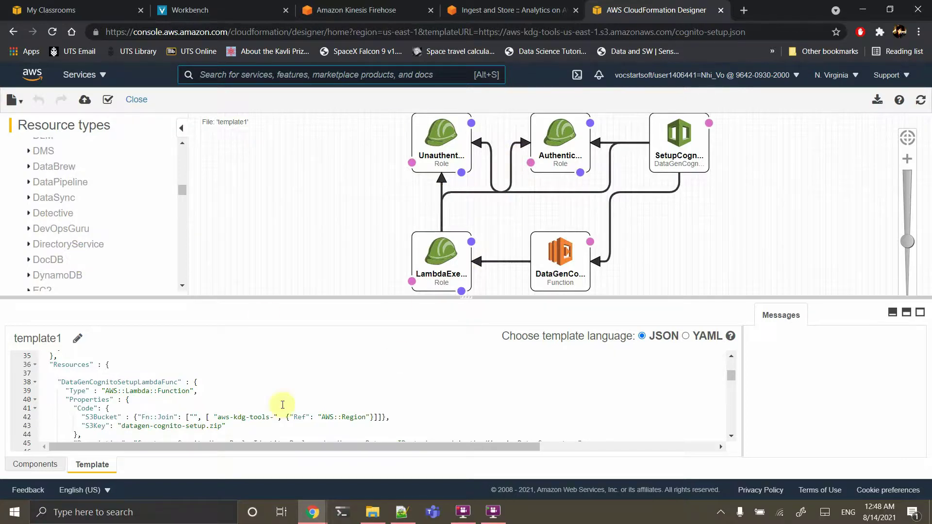
scroll(248, 419, "down", 1)
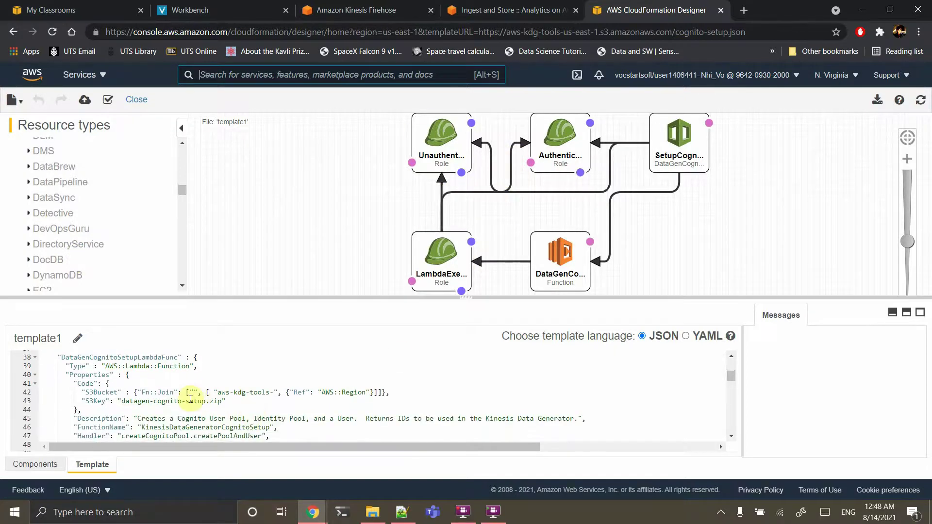
scroll(190, 399, "up", 1)
scroll(191, 399, "down", 2)
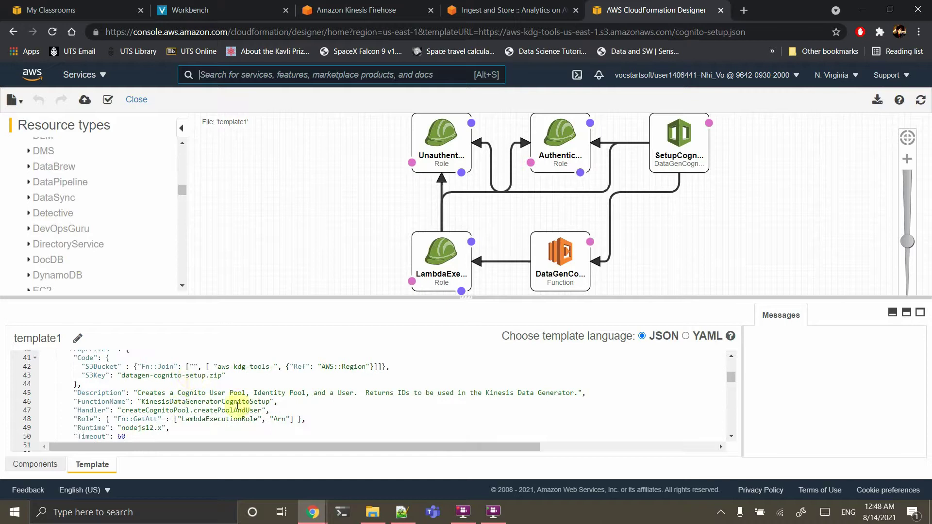
scroll(170, 412, "down", 2)
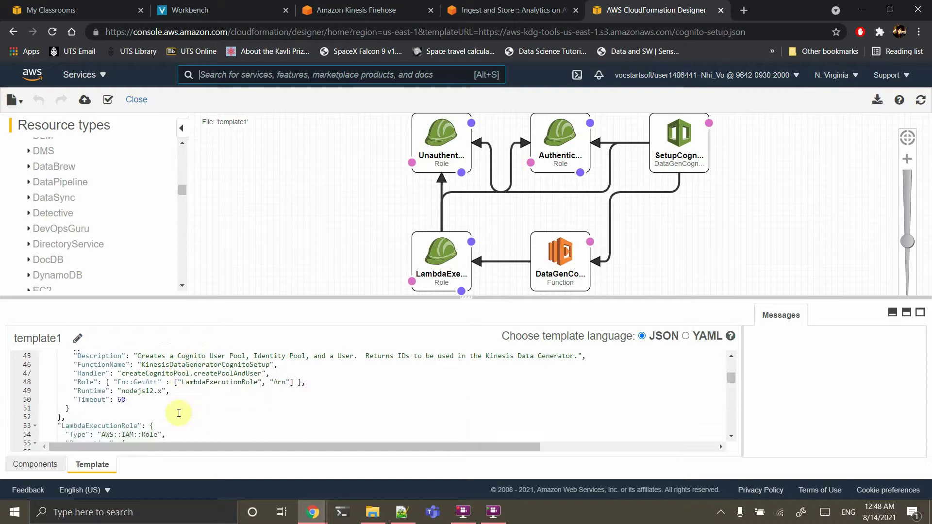
scroll(178, 413, "up", 2)
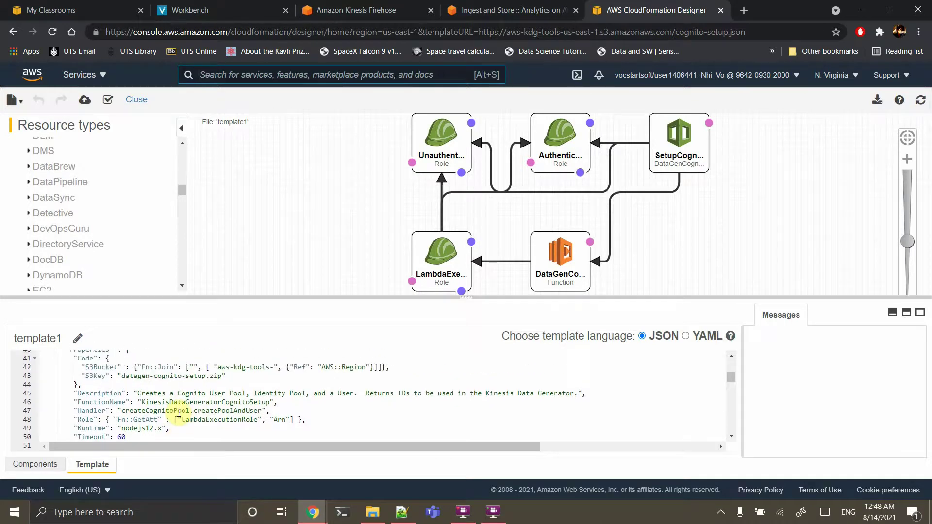
scroll(179, 413, "down", 2)
scroll(179, 413, "down", 3)
scroll(179, 413, "down", 11)
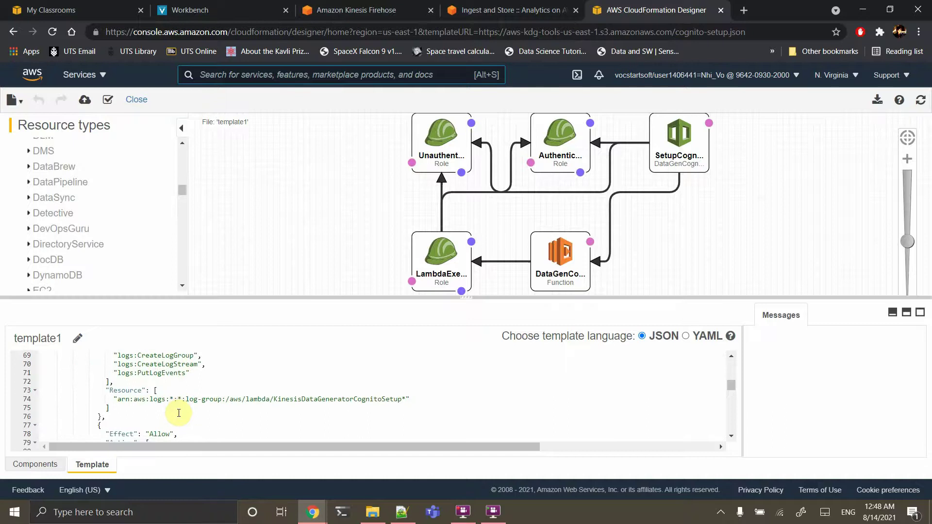
scroll(179, 413, "down", 7)
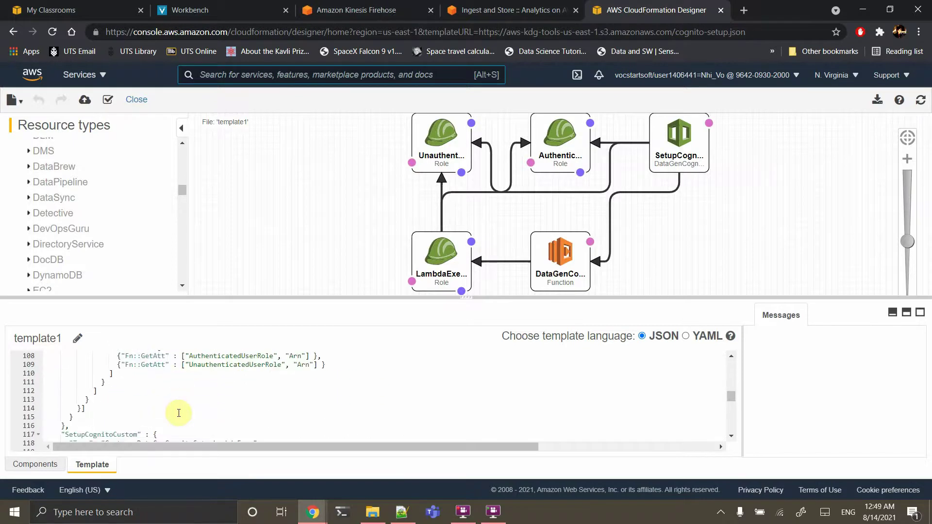
scroll(179, 413, "down", 4)
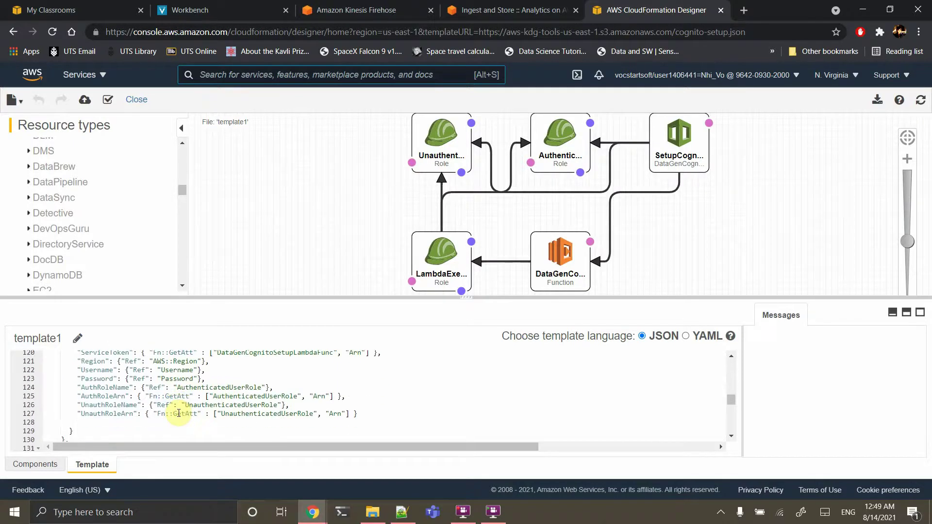
scroll(179, 412, "down", 11)
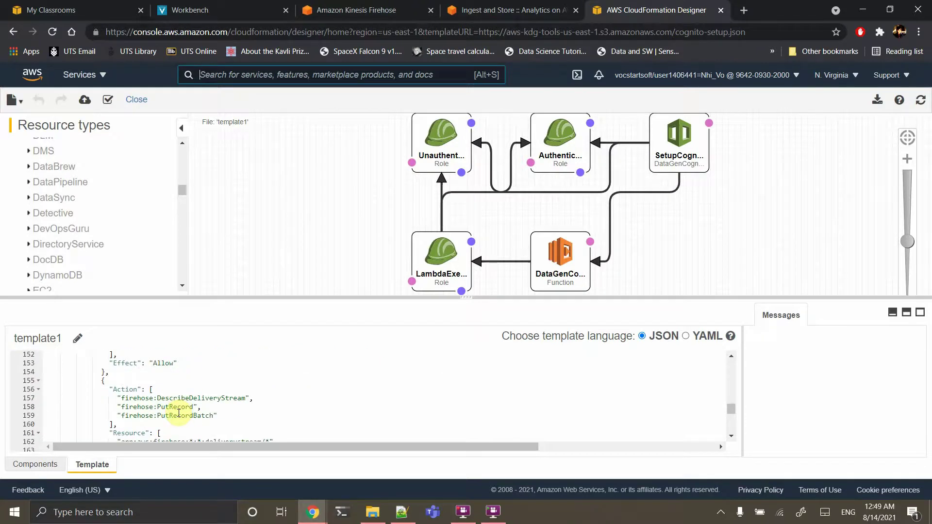
scroll(178, 413, "up", 8)
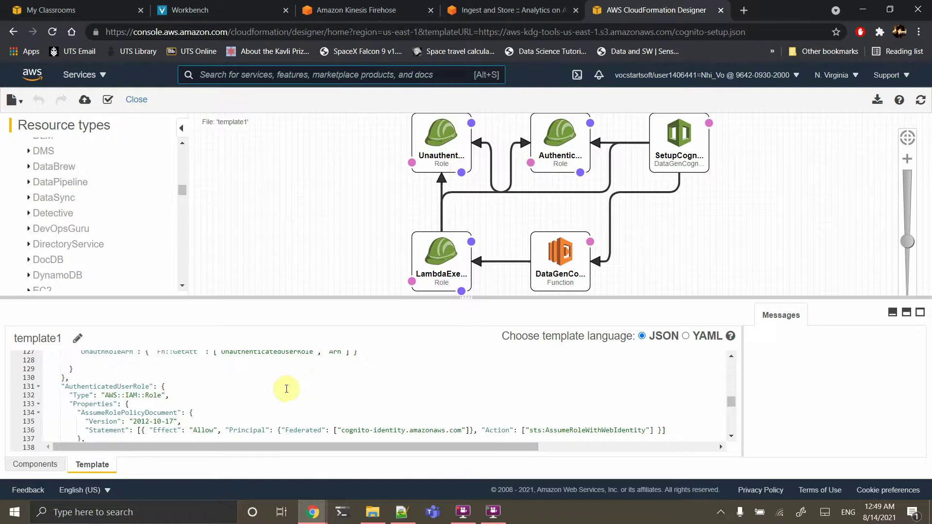
scroll(277, 386, "up", 2)
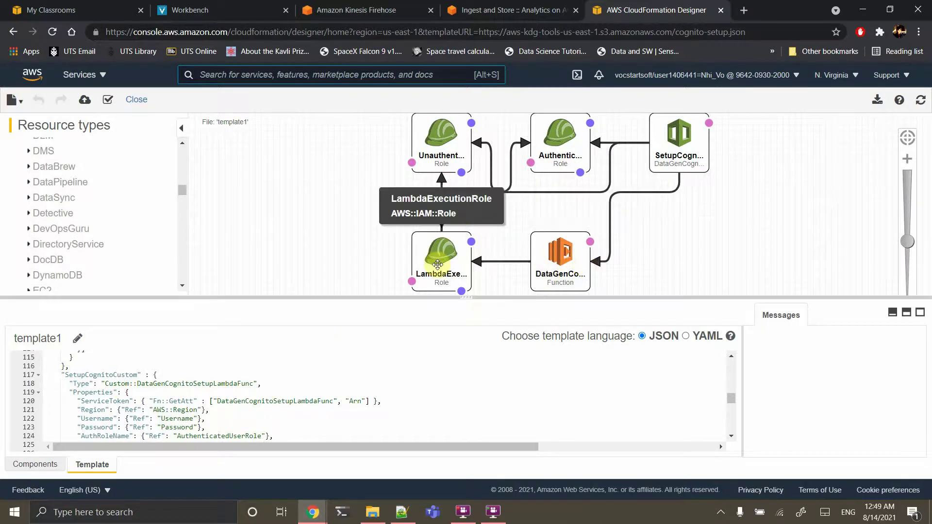
mouse_move(631, 191)
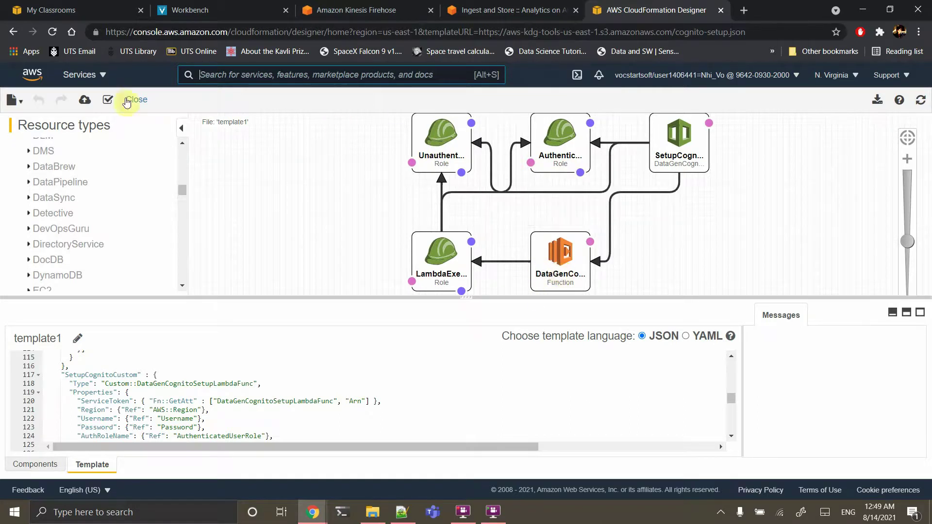
left_click(128, 100)
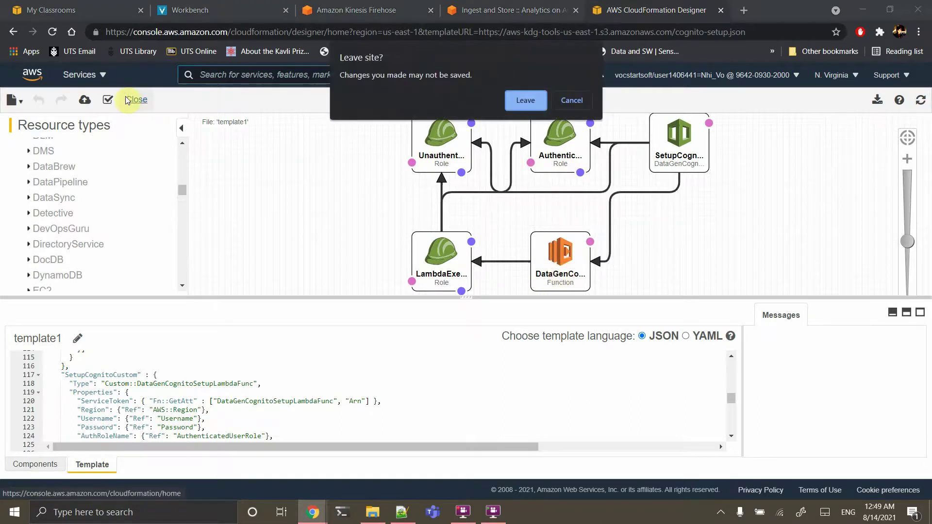
Leave Designer without saving and reopen the Cognito create-stack link in a fresh CloudFormation tab
left_click(520, 103)
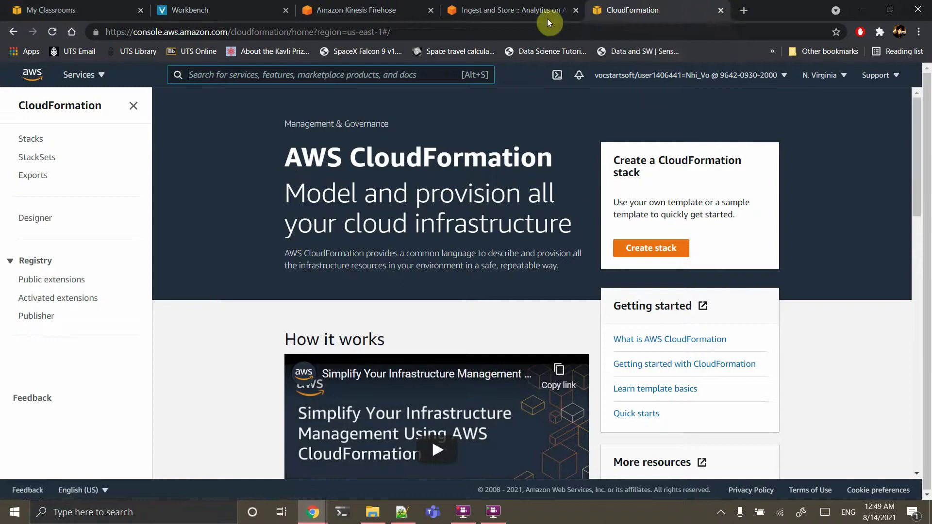
left_click(547, 19)
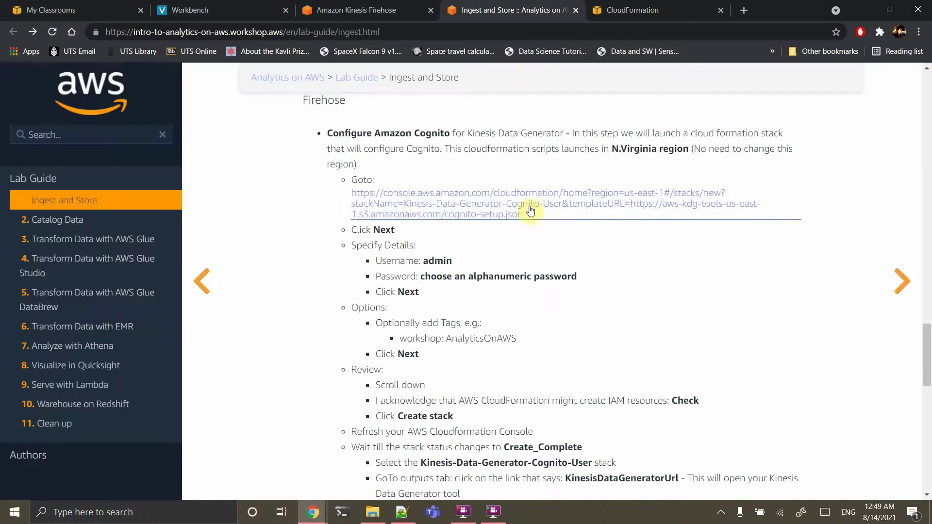
left_click(641, 217)
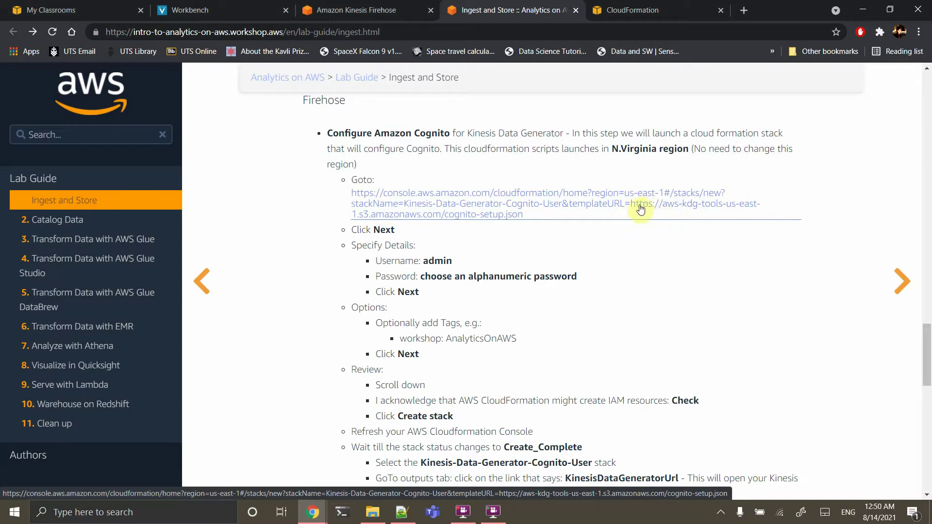
left_click(472, 217)
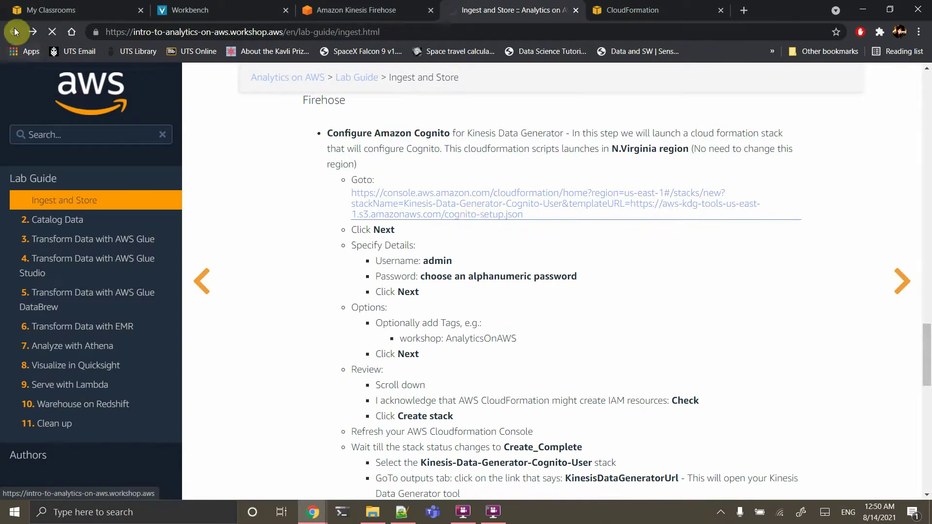
left_click(10, 31)
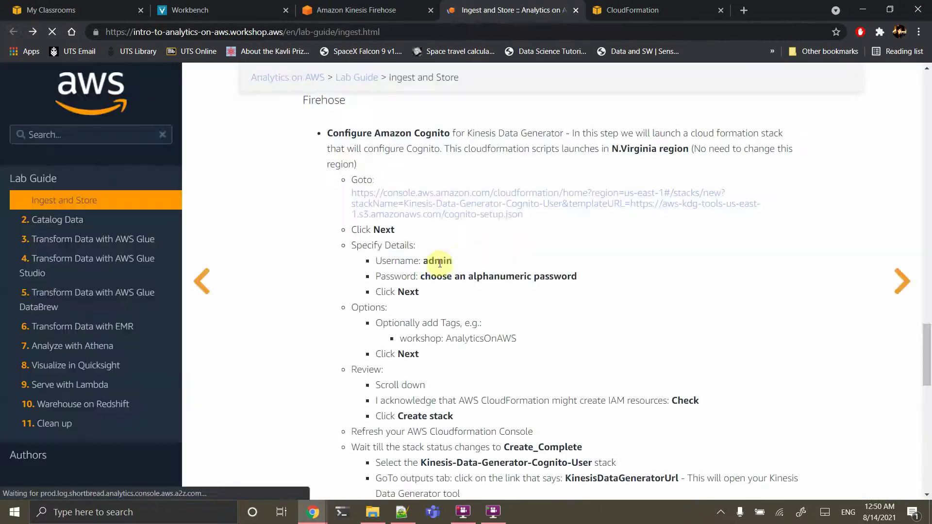
right_click(411, 192)
left_click(437, 198)
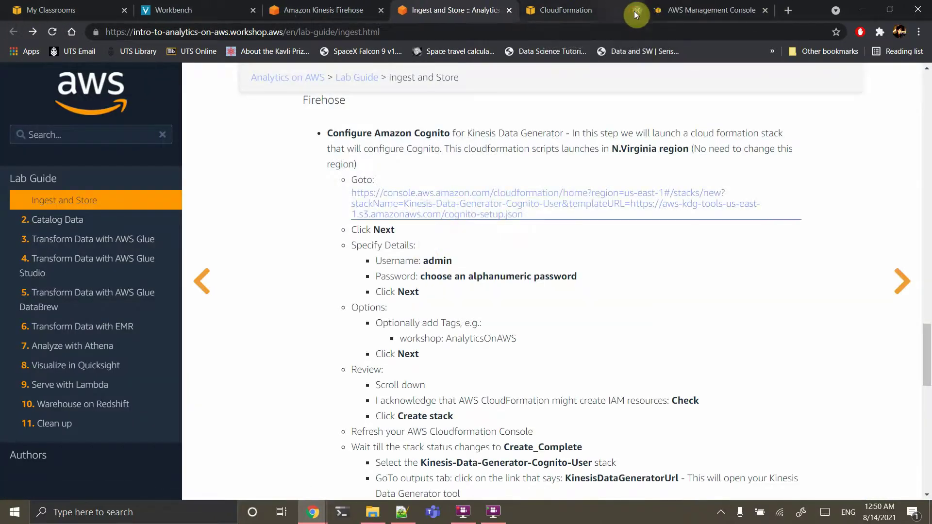
left_click(636, 10)
left_click(595, 9)
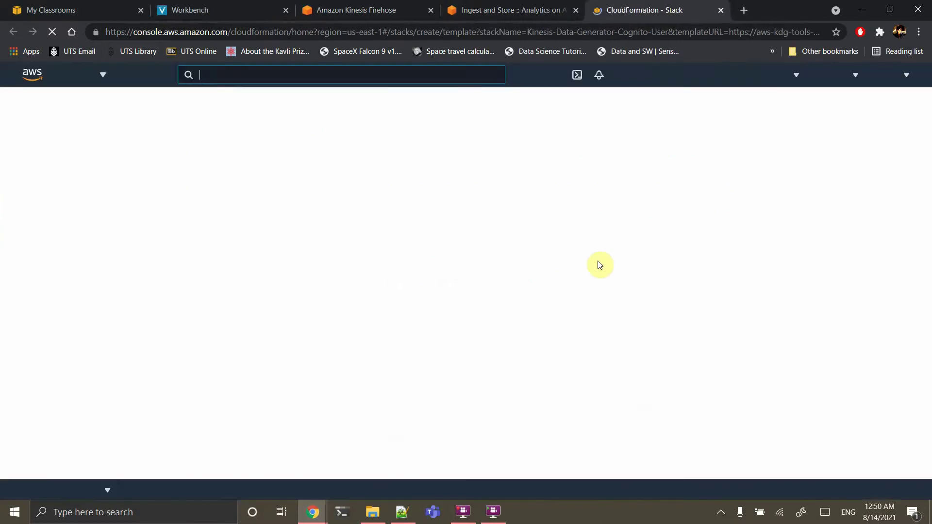
Accept the template and enter Cognito username admin and the account password
scroll(600, 264, "down", 1)
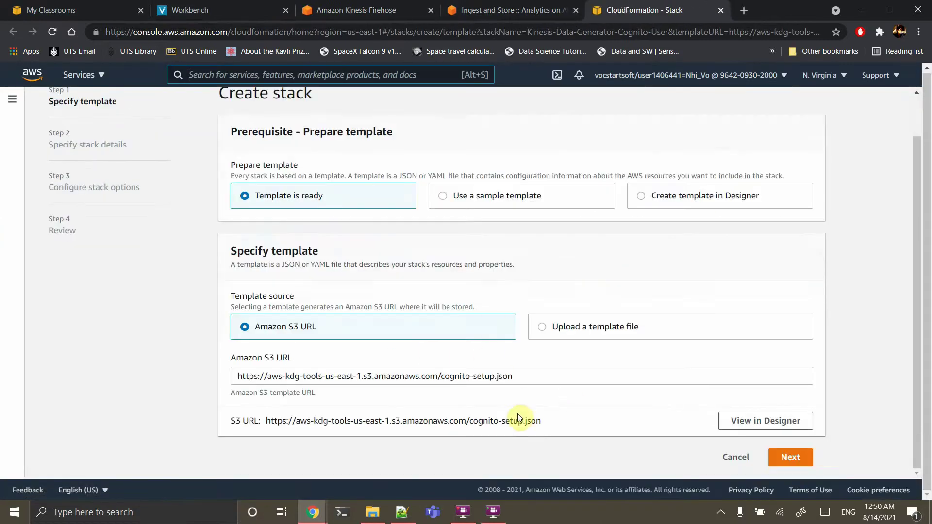
double_click(403, 376)
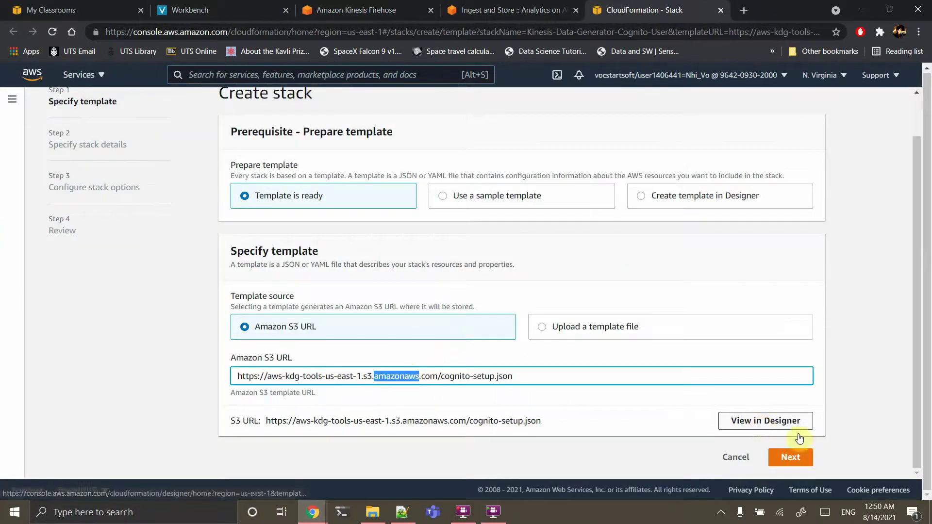
left_click(790, 458)
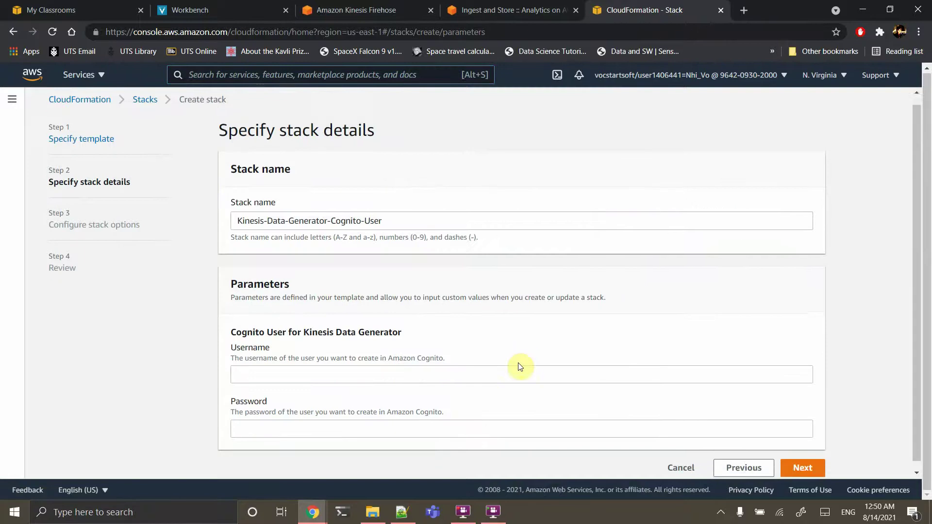
left_click(419, 366)
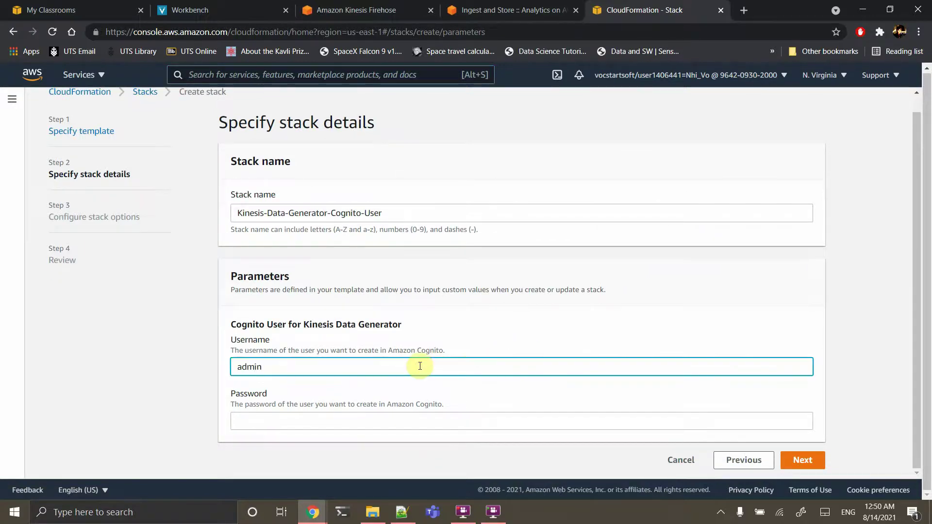
key("Tab")
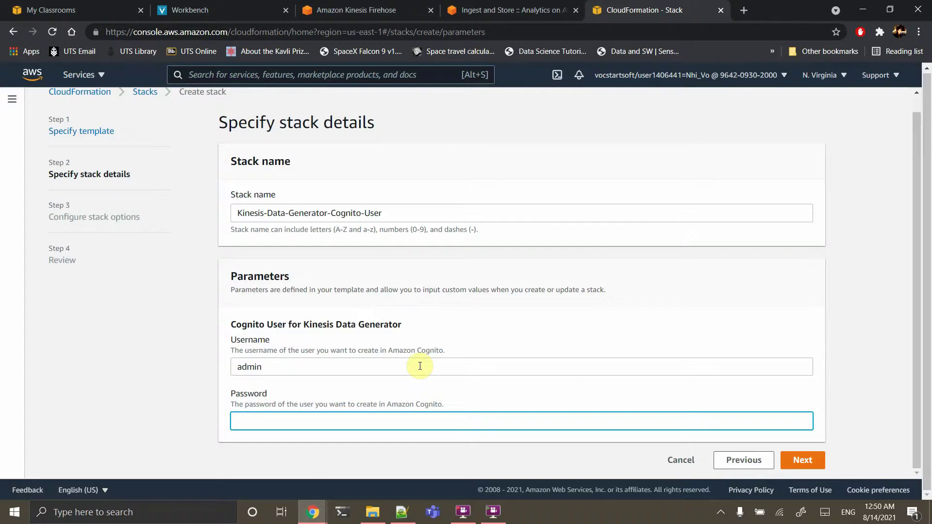
type("************")
left_click(787, 460)
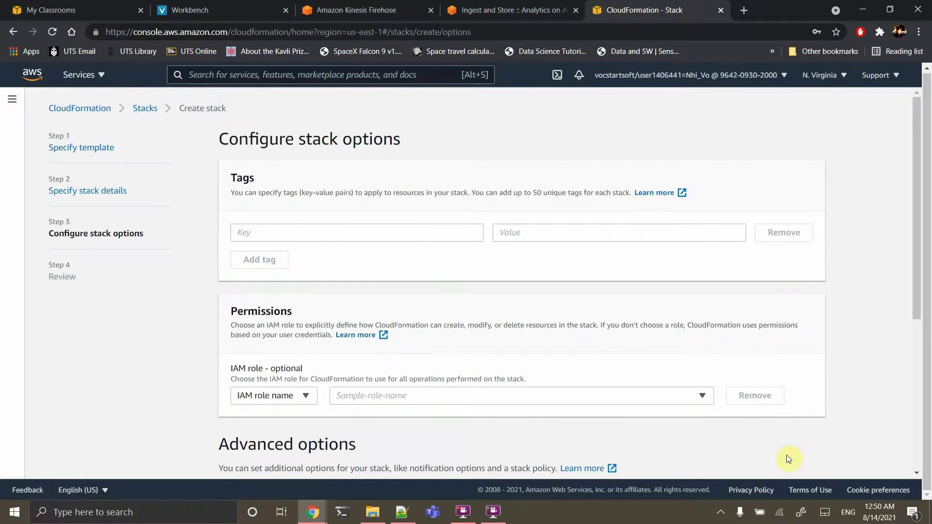
Skip stack options, acknowledge IAM resource creation, and create the Kinesis-Data-Generator-Cognito-User stack
scroll(423, 291, "down", 5)
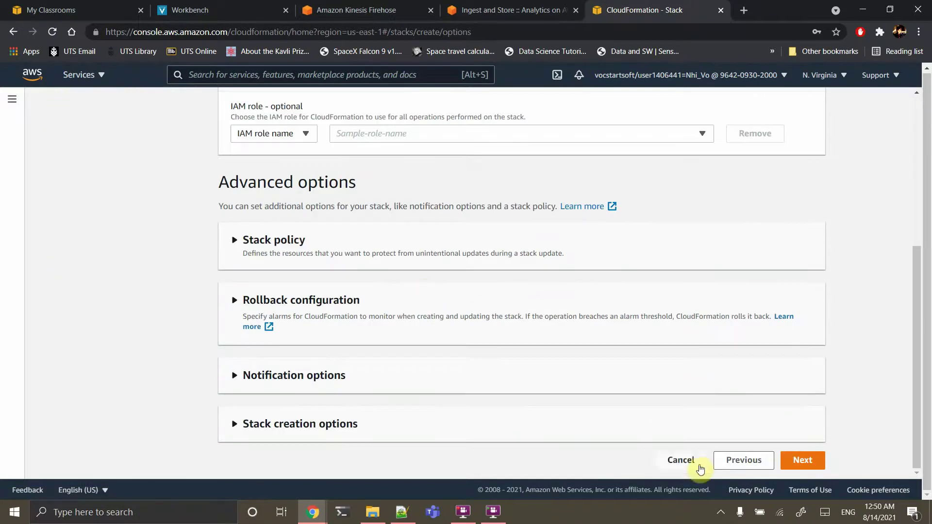
left_click(794, 467)
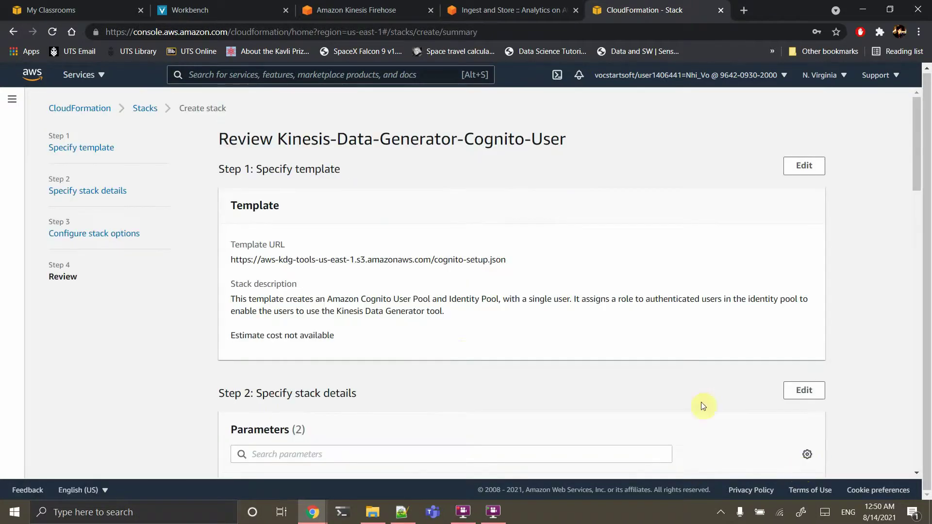
scroll(463, 353, "down", 20)
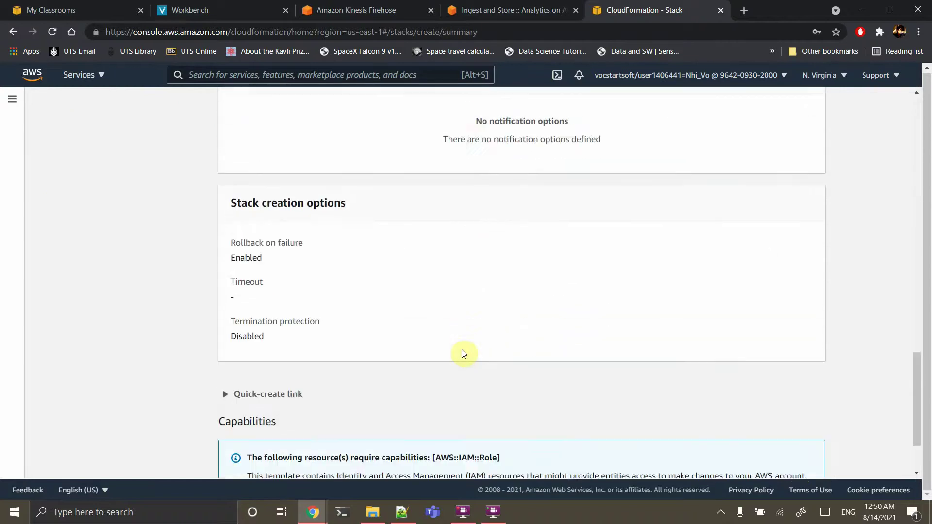
left_click(251, 420)
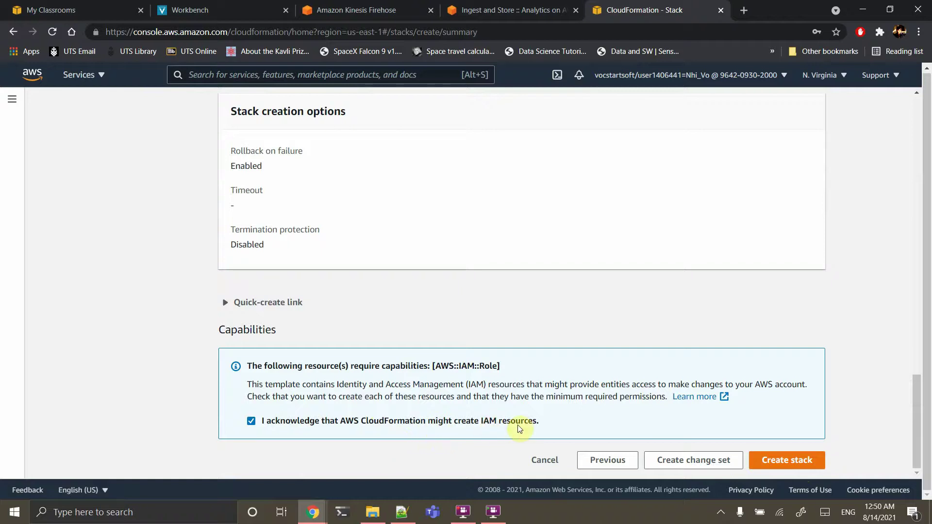
left_click(784, 459)
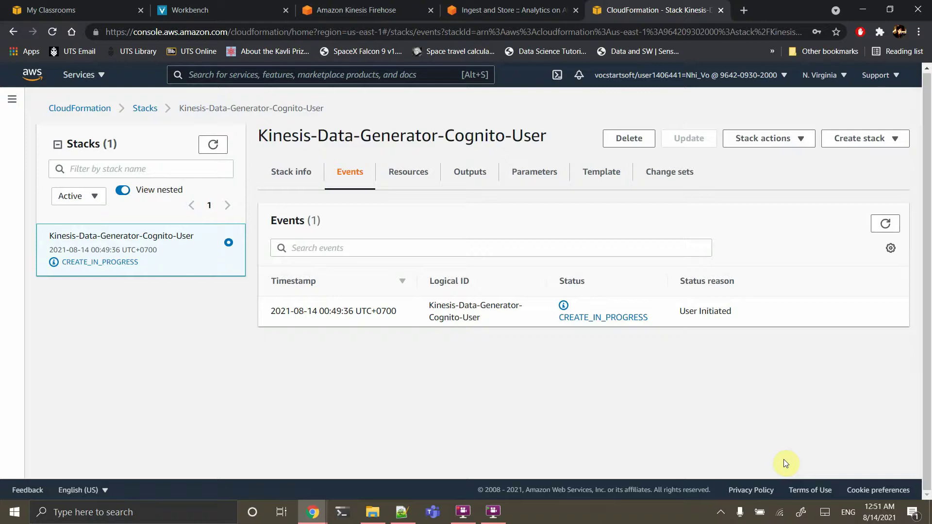
Return to the Ingest and Store lab guide while the Cognito stack keeps creating
left_click(514, 10)
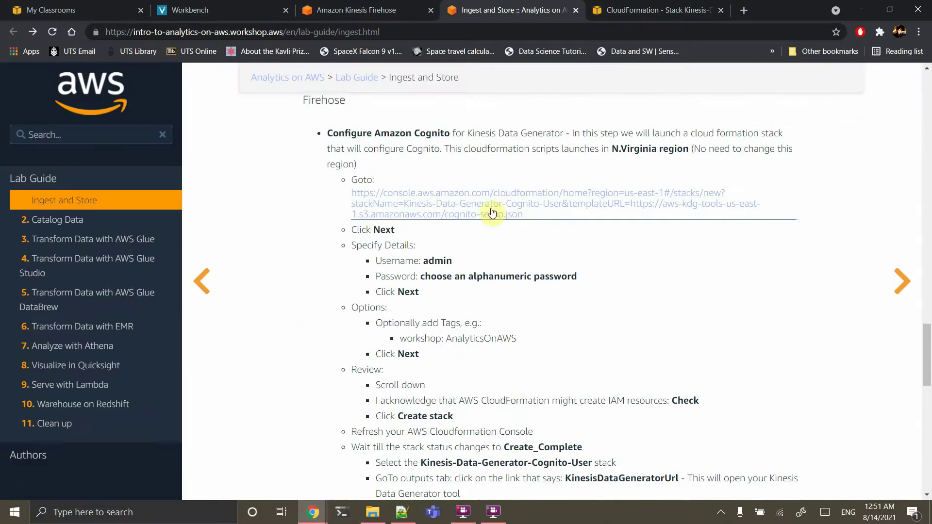
Copy the Kinesis Data Generator JSON record template from the lab guide and return to CloudFormation
scroll(512, 351, "down", 4)
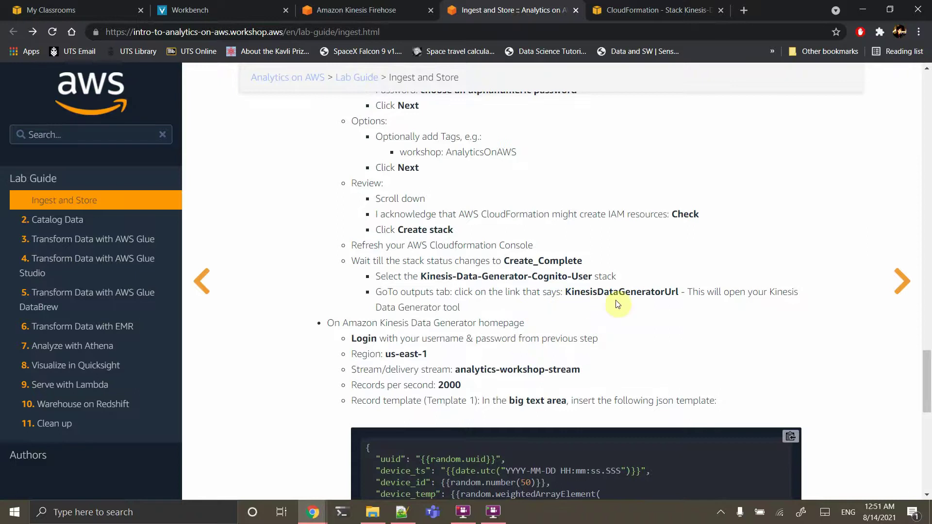
scroll(576, 324, "down", 1)
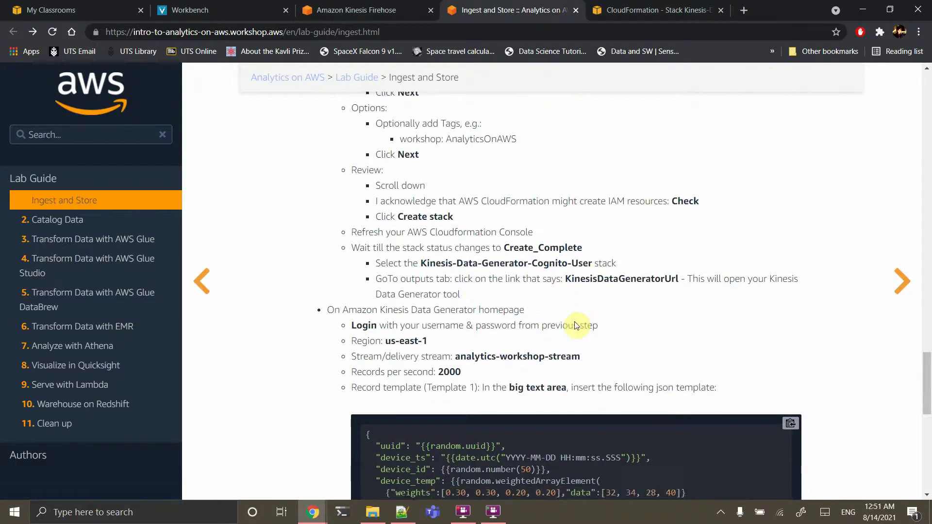
scroll(576, 324, "down", 1)
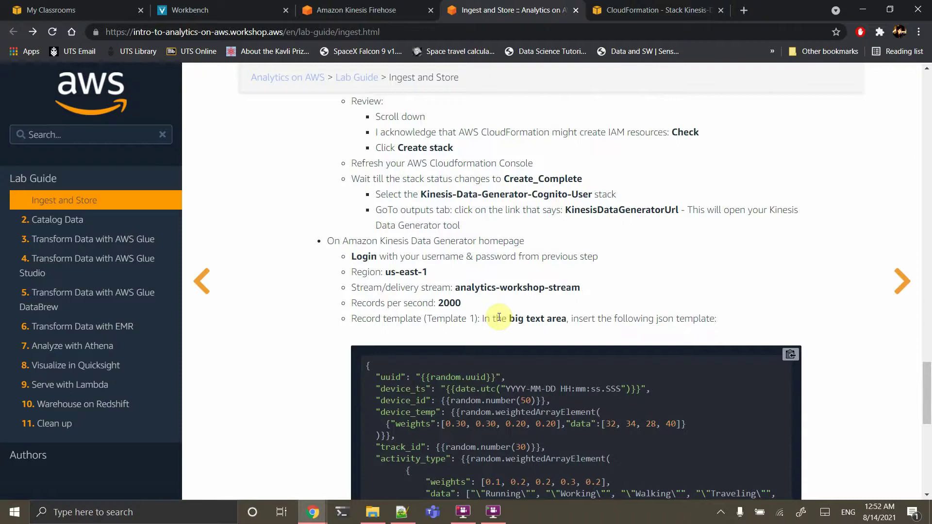
scroll(498, 317, "down", 3)
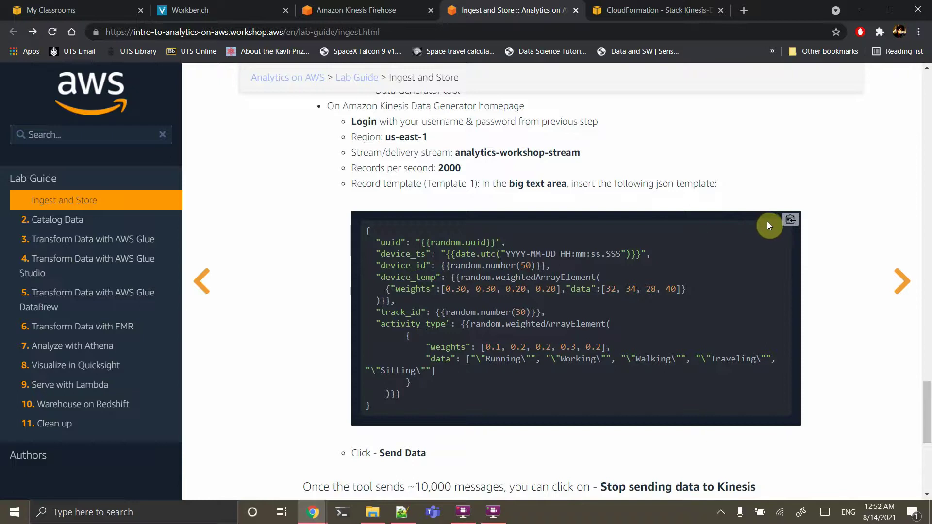
left_click(790, 222)
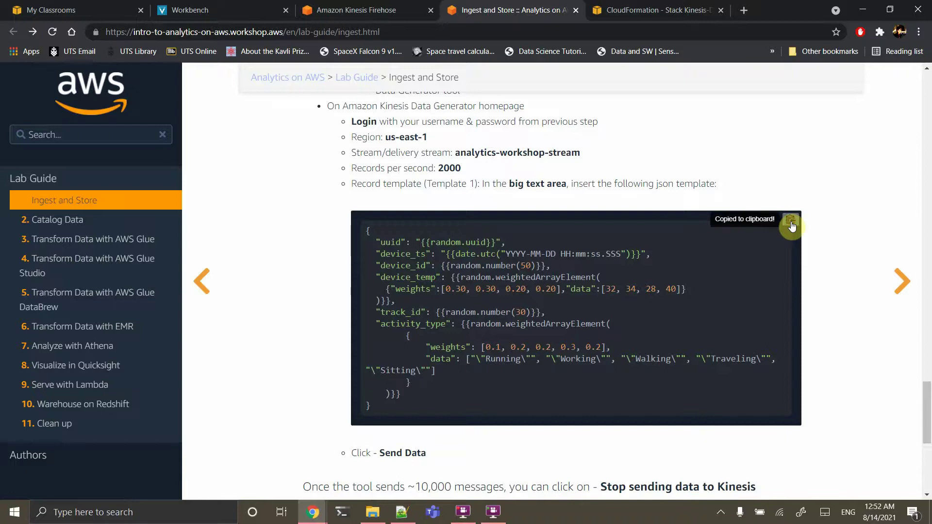
left_click(614, 9)
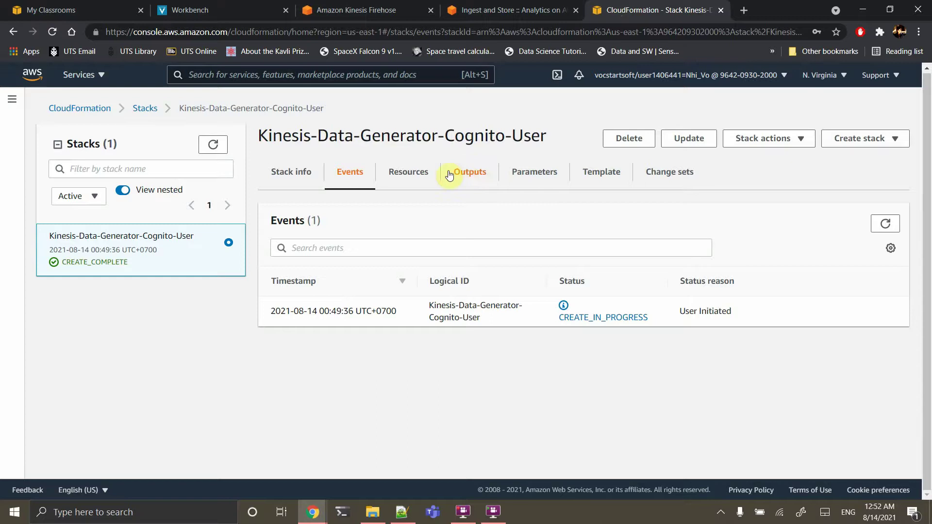
Open the Kinesis Data Generator URL from the stack outputs and sign in as admin
left_click(466, 174)
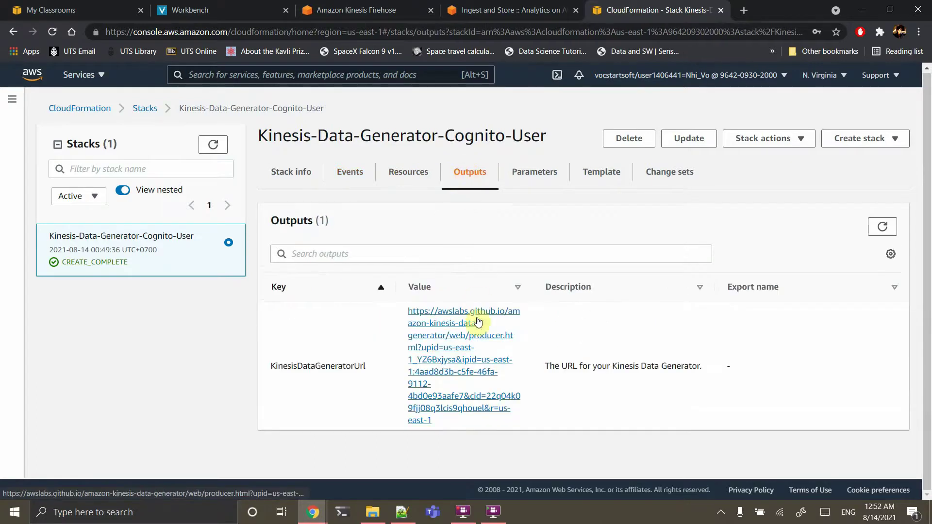
left_click(429, 353)
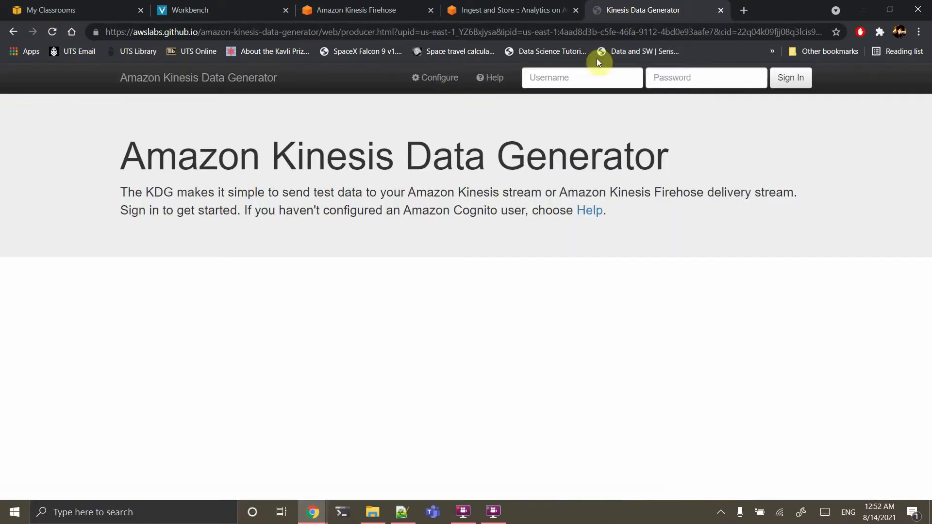
left_click(576, 78)
type("admin")
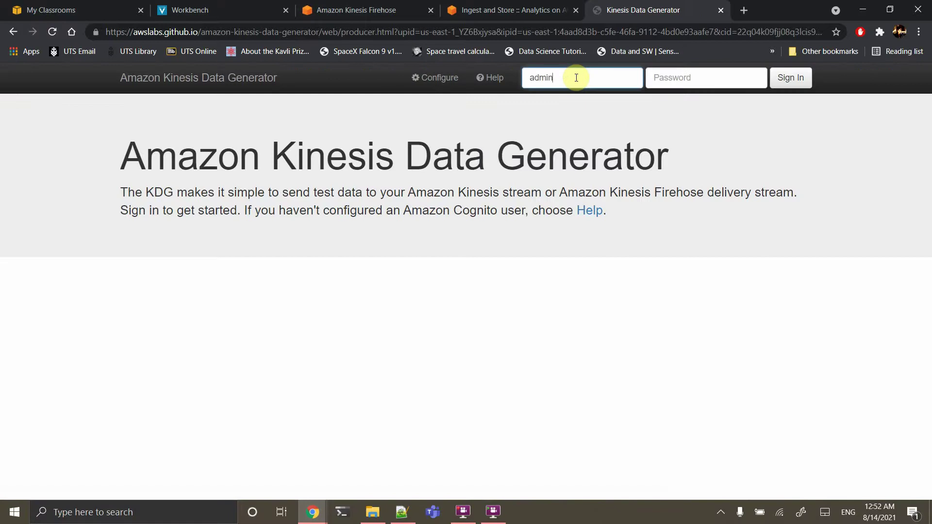
key("Tab")
type("•••••••")
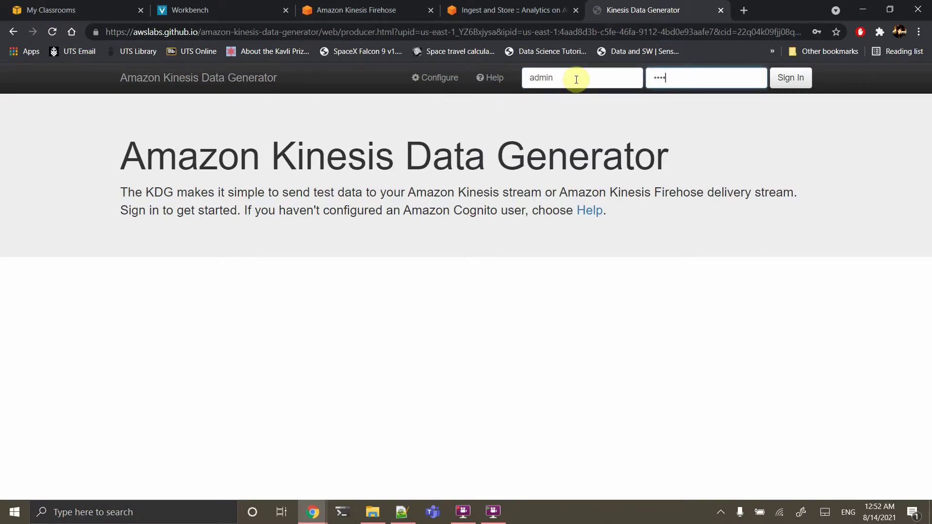
key("Return")
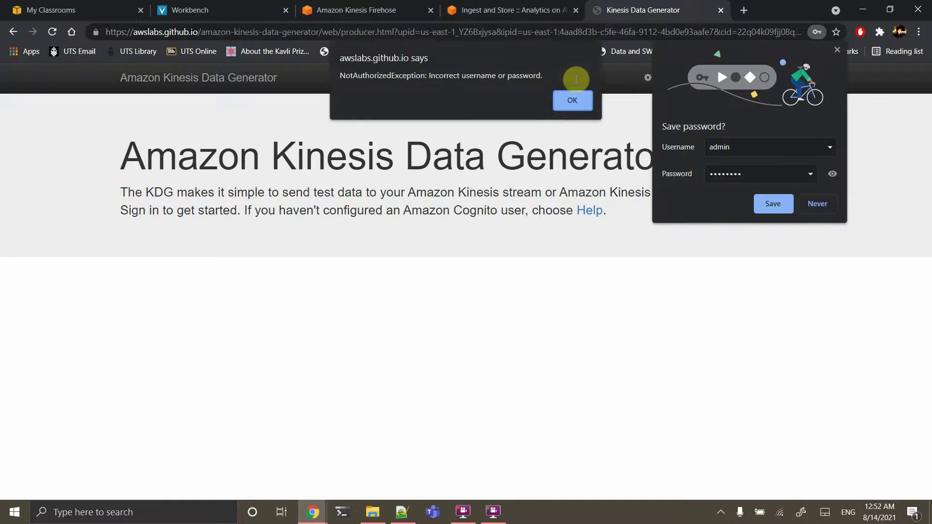
Dismiss the wrong-password alert and save-password prompt, then re-enter the password to sign in
left_click(572, 101)
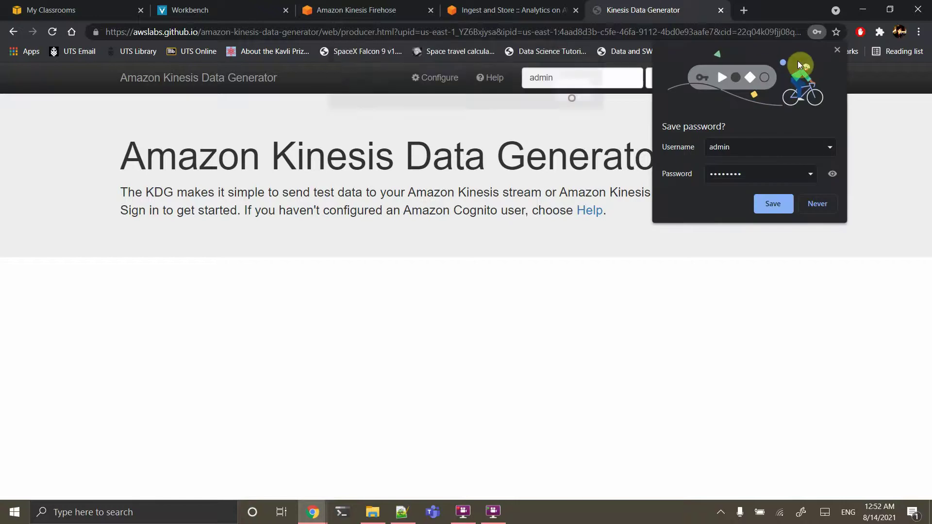
left_click(837, 50)
double_click(675, 76)
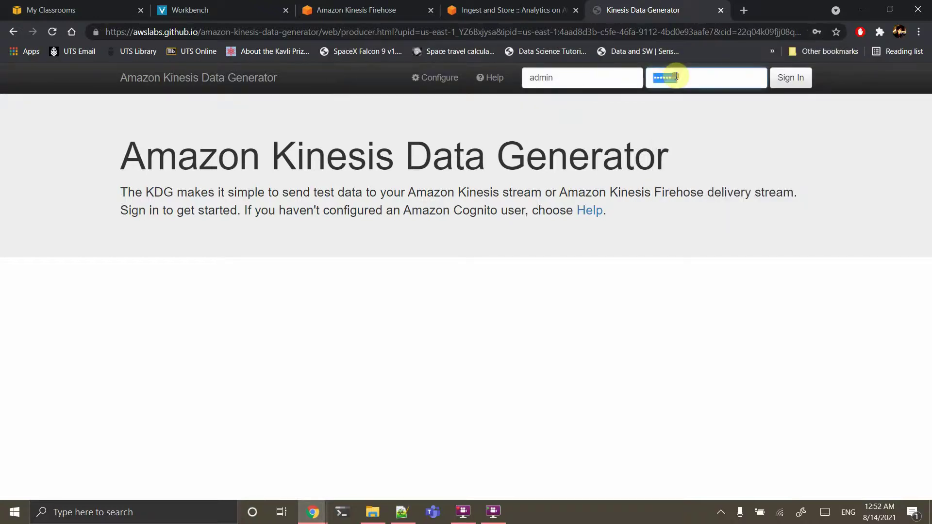
type("•••••••••••••")
key("Return")
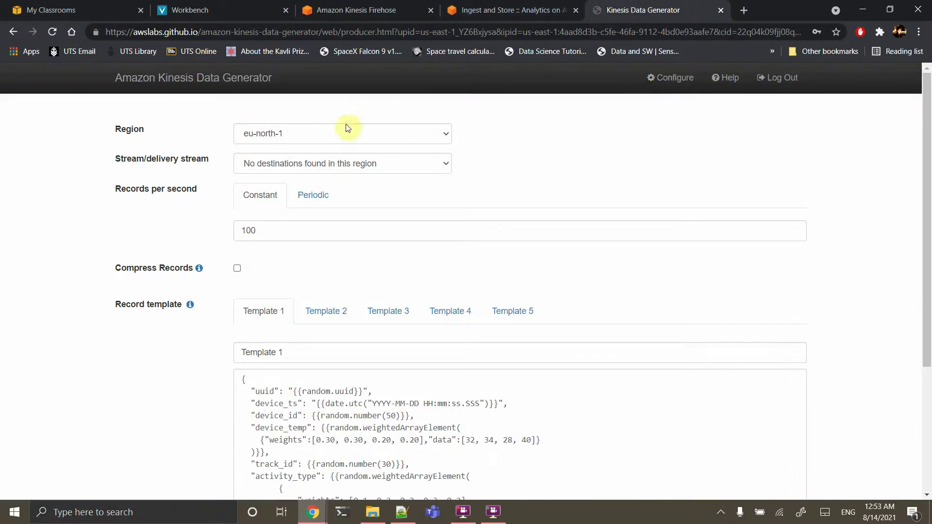
Set the region to us-east-1 and select analytics-workshop-stream as the delivery stream
left_click(298, 140)
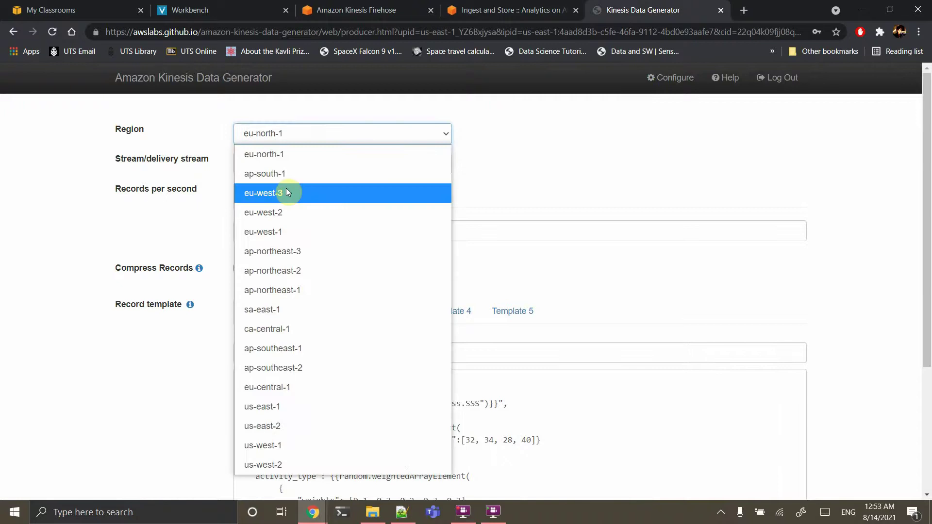
left_click(262, 407)
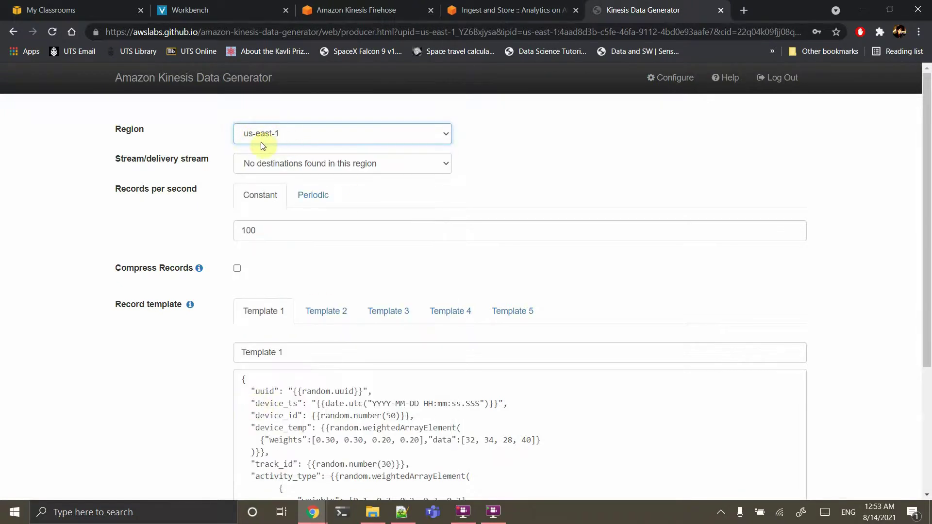
left_click(337, 167)
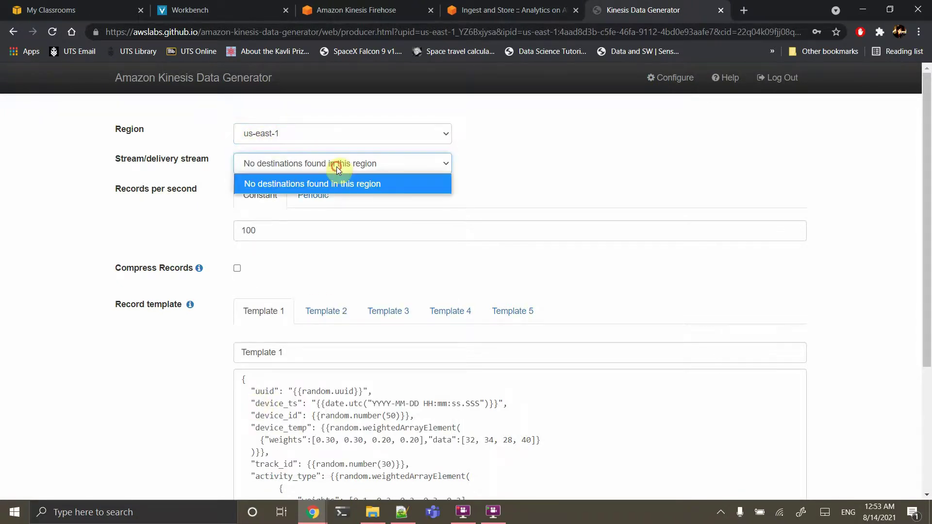
left_click(336, 167)
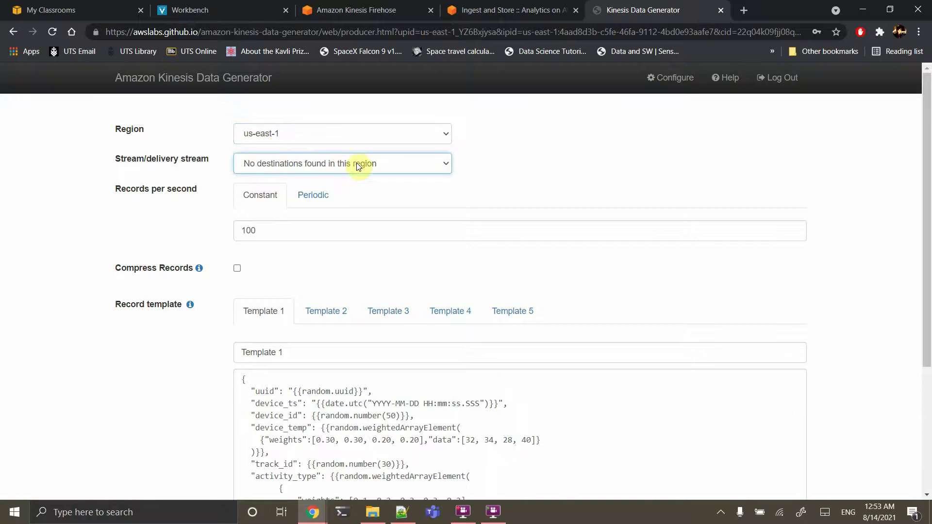
left_click(443, 161)
left_click(435, 138)
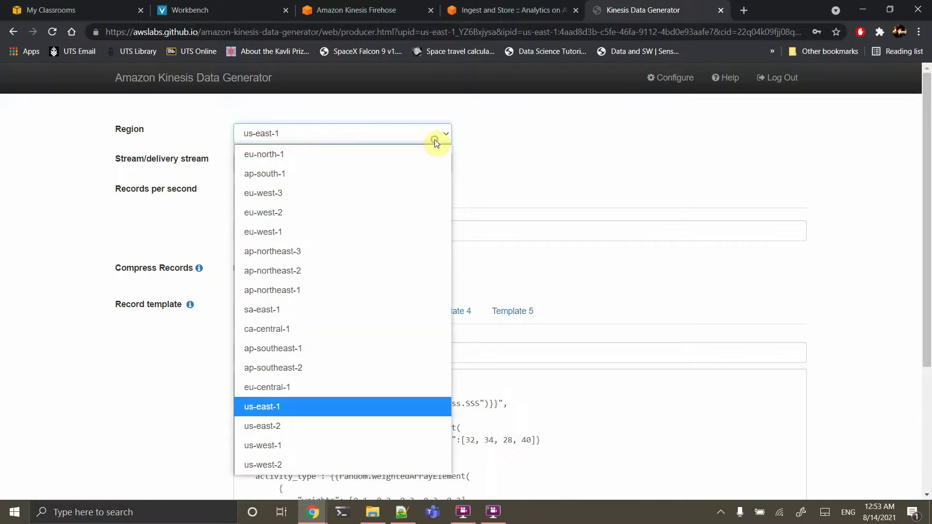
left_click(434, 139)
left_click(435, 157)
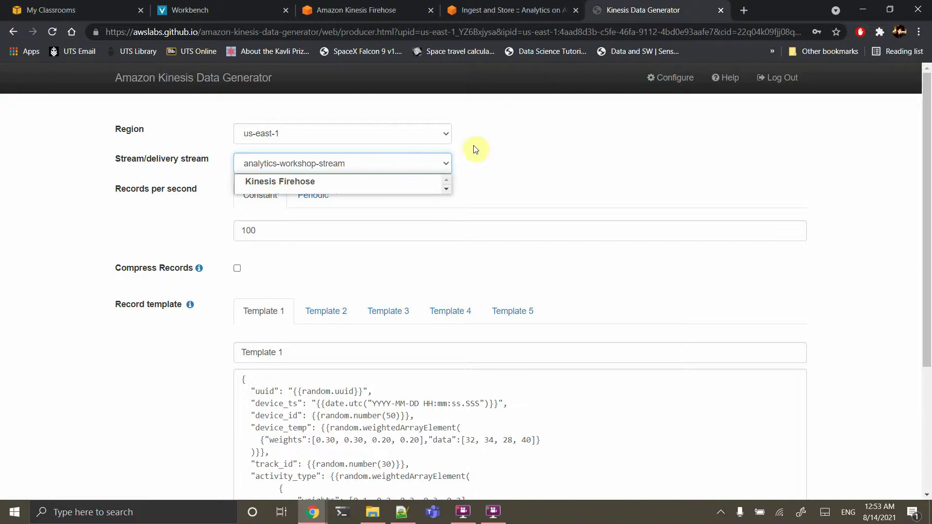
left_click(480, 151)
left_click(428, 162)
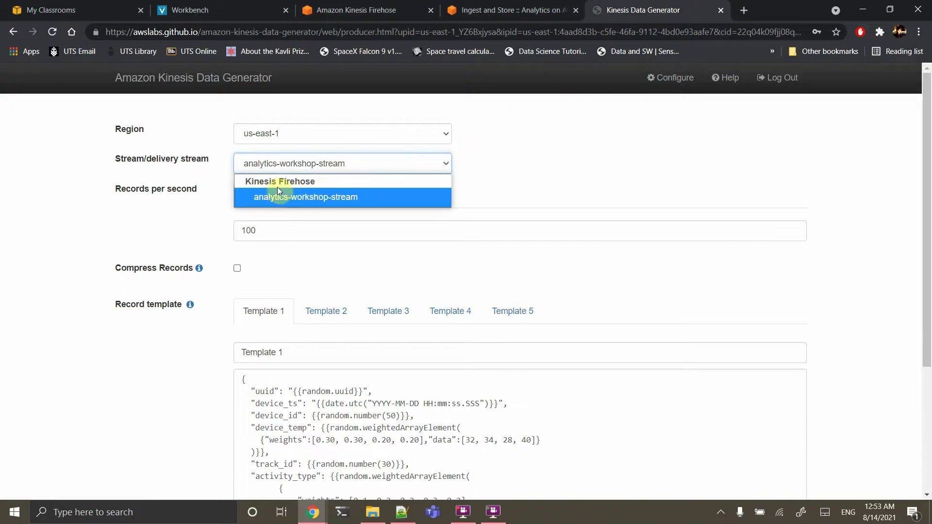
left_click(304, 199)
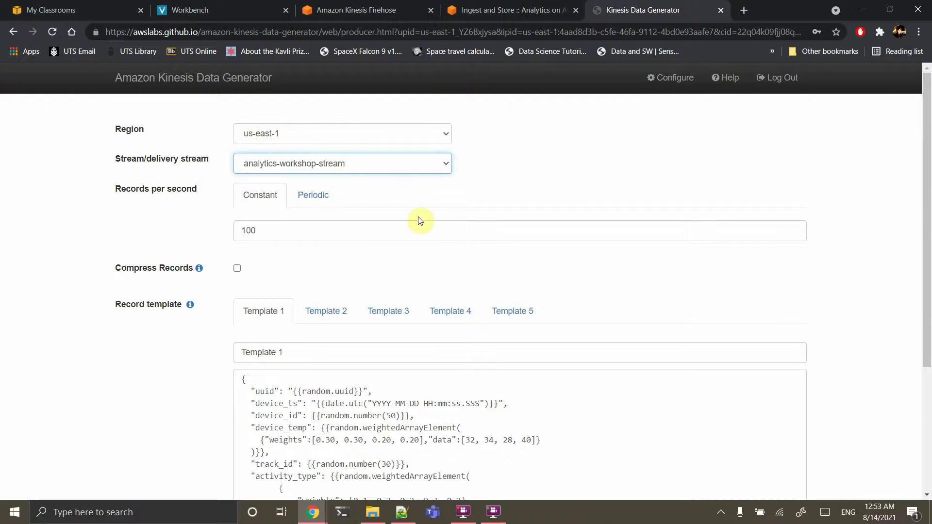
Change the rate to 500 records per second and paste the device JSON into Template 1
scroll(386, 219, "down", 3)
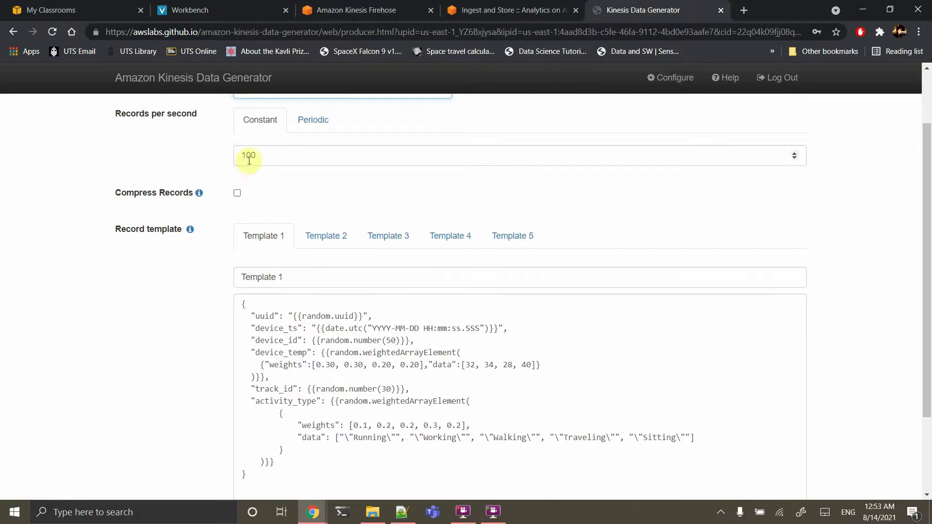
left_click(254, 158)
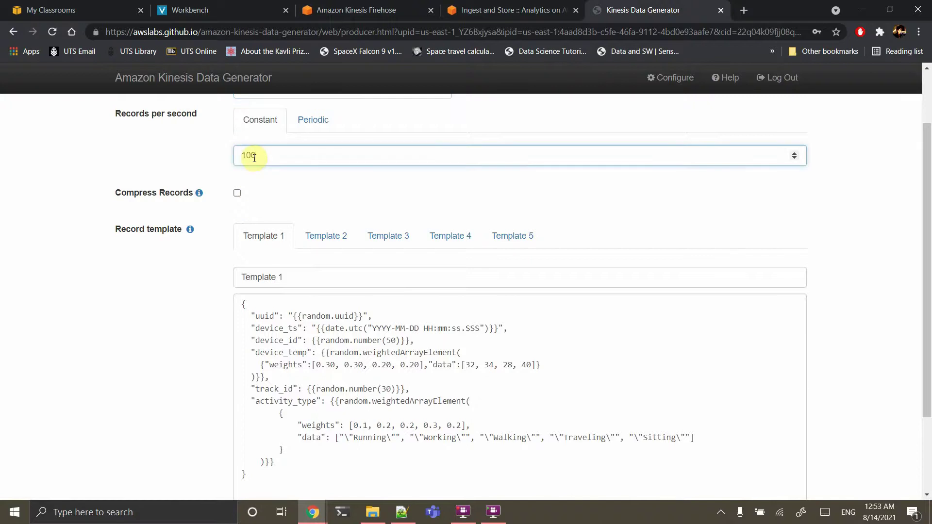
double_click(251, 155)
type("500")
left_click(305, 321)
key("ctrl+a")
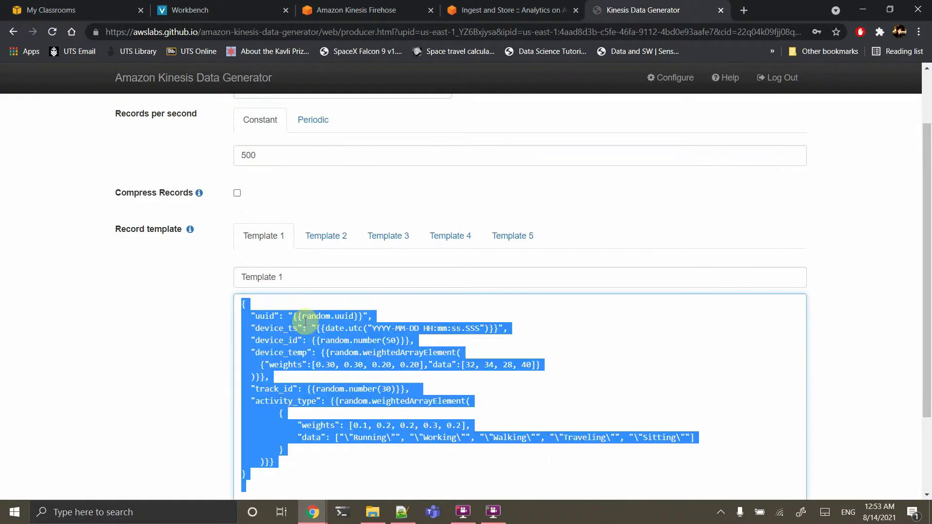
type("{   \"uuid\": \"{{random.uuid}}\",   \"device_ts\": \"{{date.utc(\"YYYY-MM-DD HH:mm:ss.SSS\")}}\",   \"device_id\": {{random.number(50)}},   \"device_temp\": {{random.weightedArrayElement(     {\"weights\":[0.30, 0.30, 0.20, 0.20],\"data\":[32, 34, 28, 40]}   )}},   \"track_id\": {{random.number(30)}},   \"activity_type\": {{random.weightedArrayElement(         {             \"weights\": [0.1, 0.2, 0.2, 0.3, 0.2],             \"data\": [\"\\\"Running\\\"\", \"\\\"Working\\\"\", \"\\\"Walking\\\"\", \"\\\"Traveling\\\"\", \"\\\"Sitting\\\"\"]         }     )}} }")
scroll(305, 322, "down", 2)
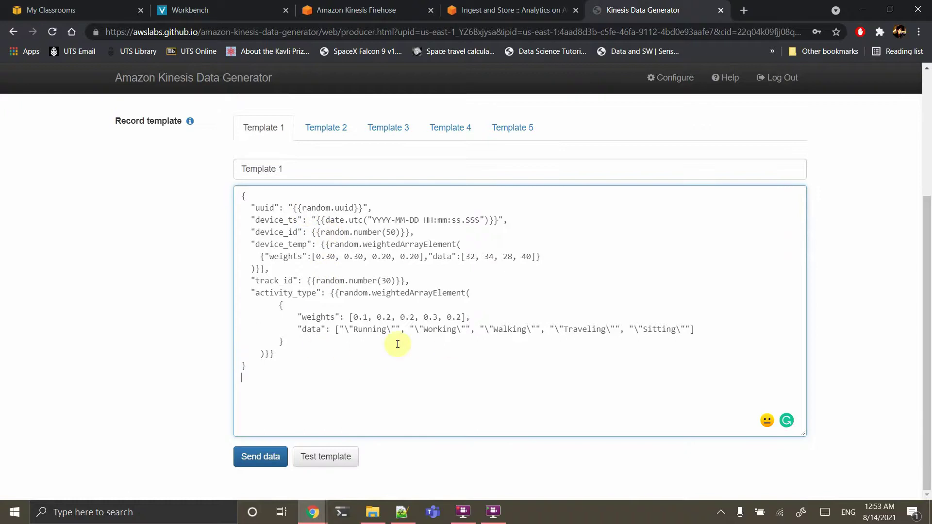
Start sending records, then search 's3' in the console to open the S3 bucket list
left_click(262, 458)
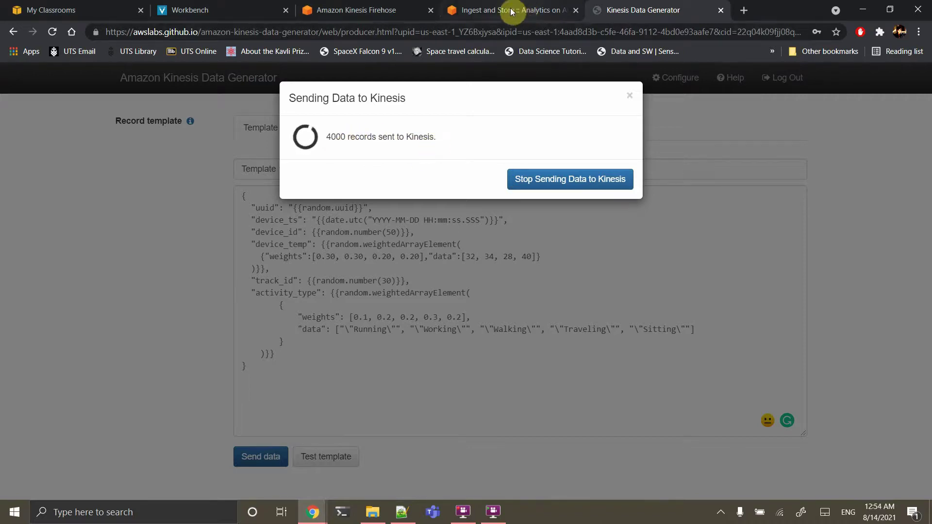
left_click(372, 7)
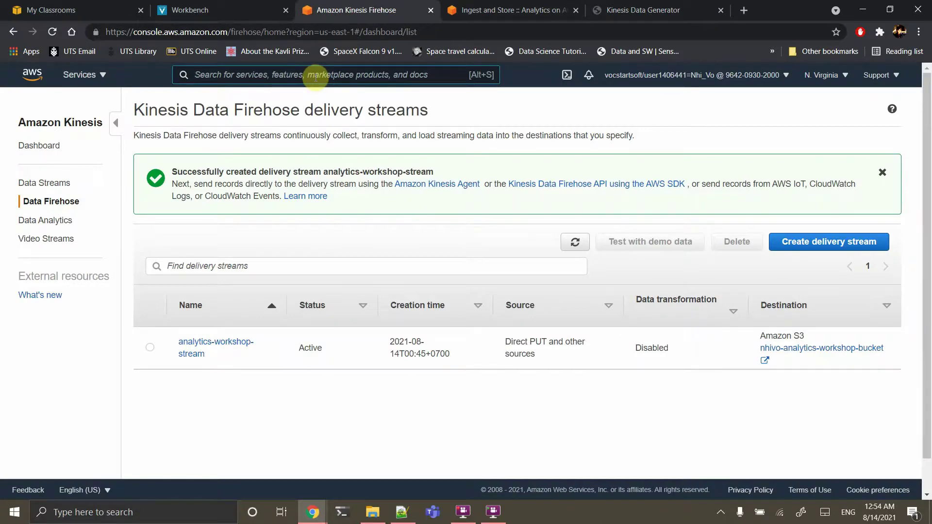
type("s3")
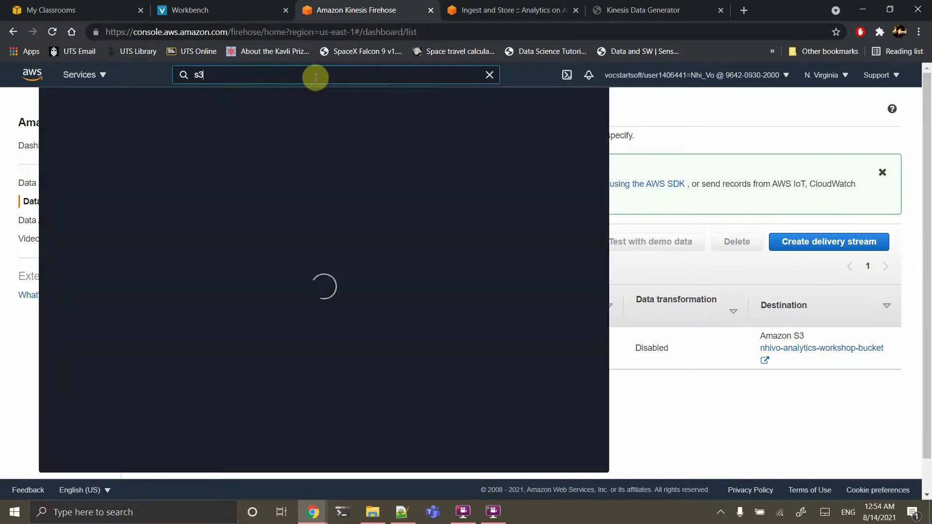
left_click(229, 165)
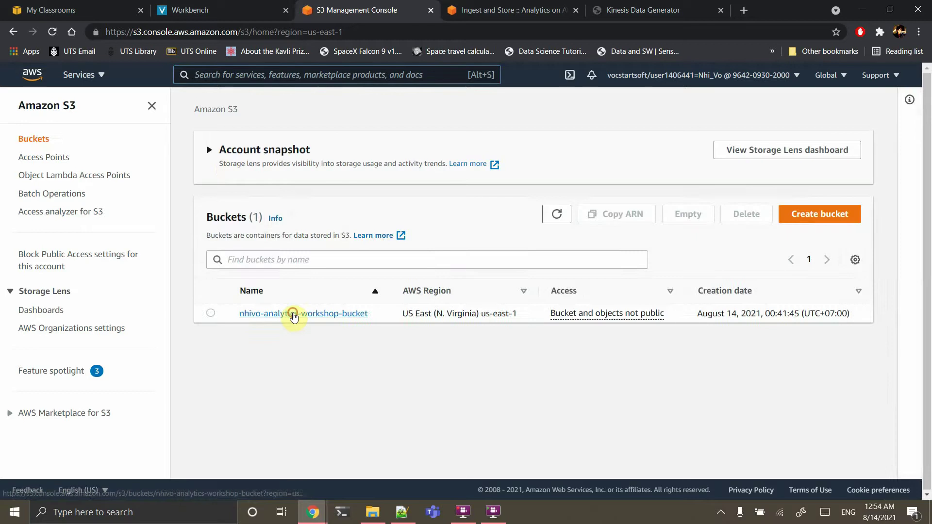
Verify the Firehose files in the bucket's data/raw/2021/08/13/17/ folder, then stop the data generator
left_click(294, 314)
left_click(264, 370)
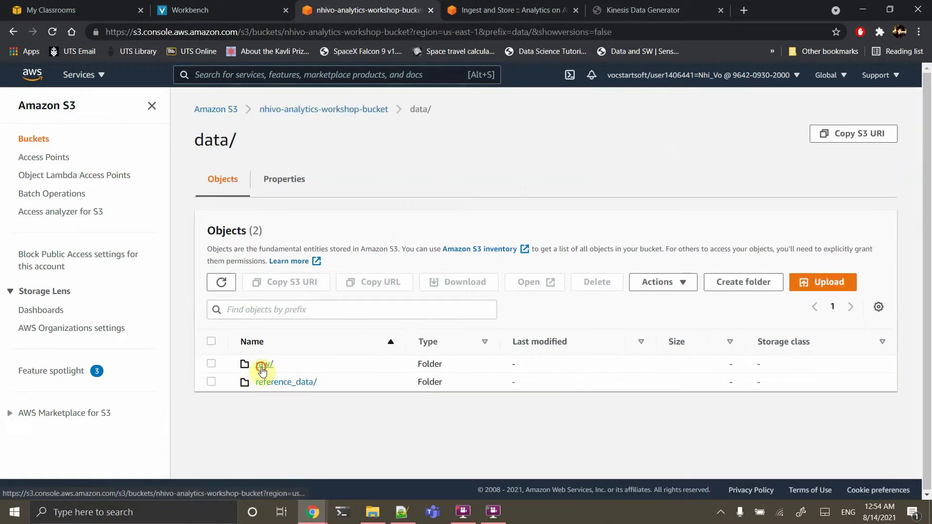
left_click(262, 369)
left_click(268, 365)
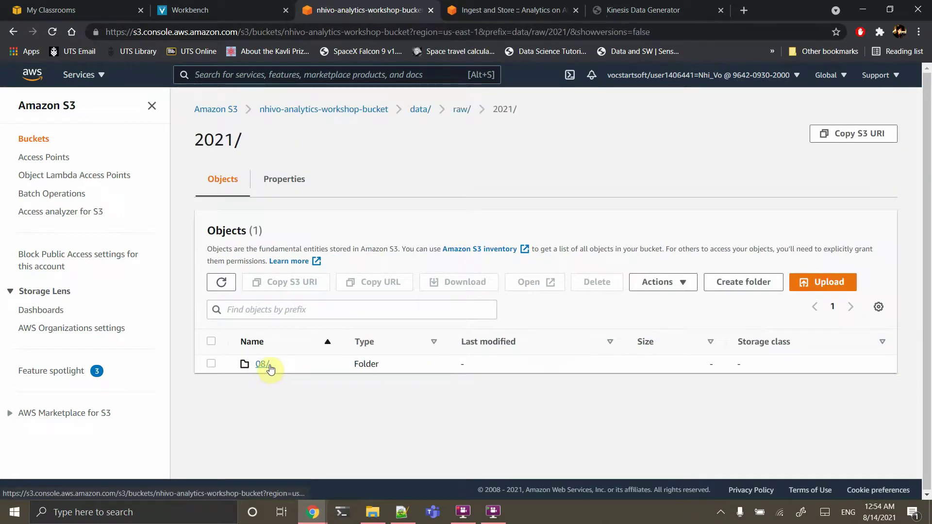
left_click(269, 368)
left_click(264, 365)
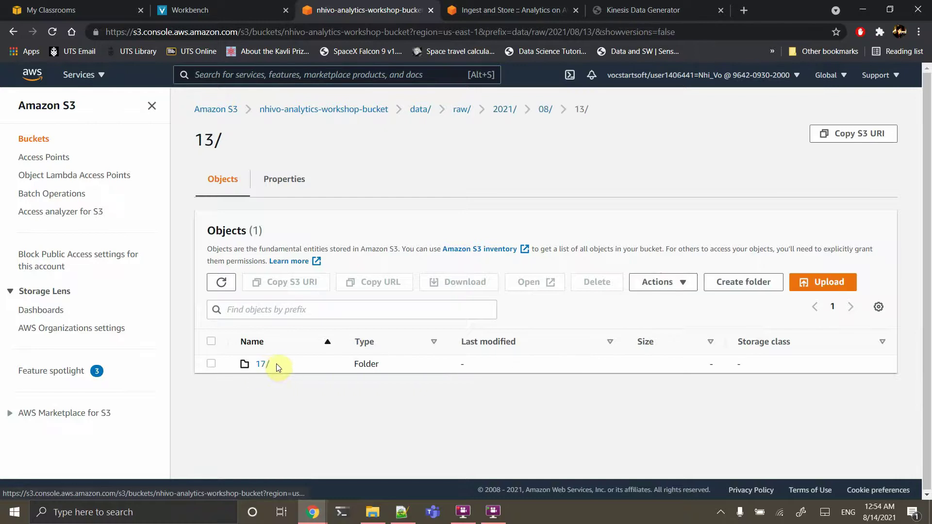
left_click(268, 363)
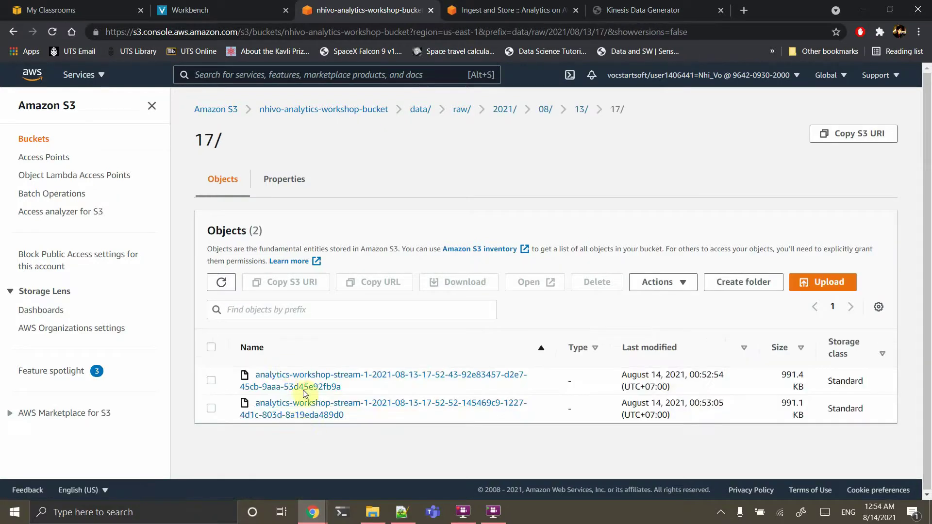
left_click(699, 8)
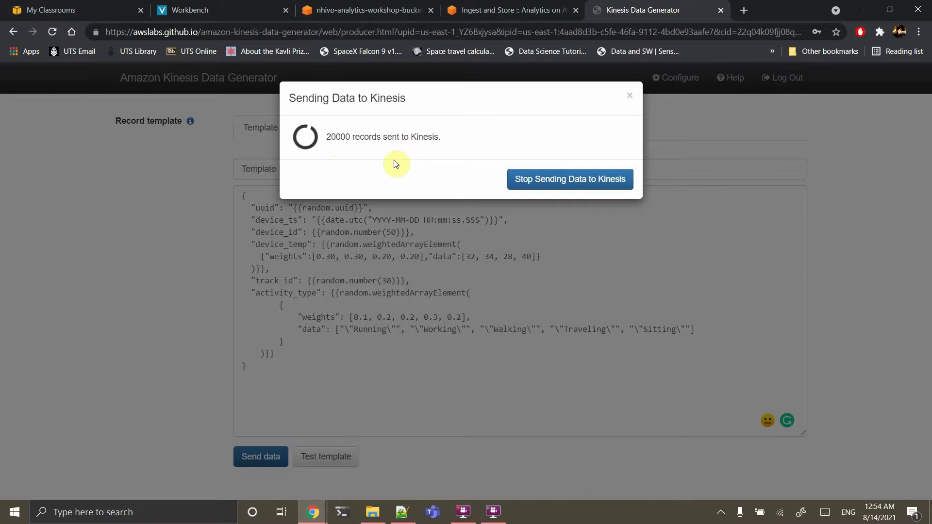
left_click(533, 179)
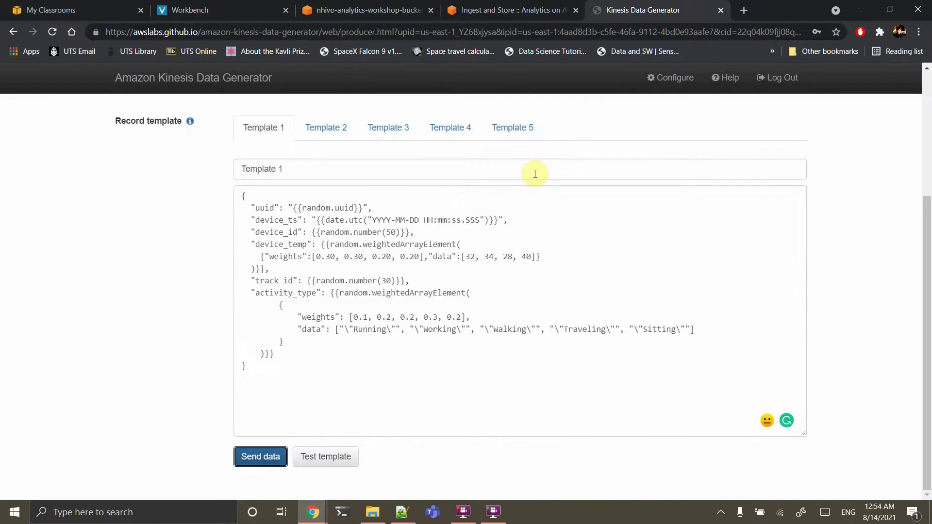
Close the data generator and scroll the guide to Catalog Data's Create IAM Role steps
left_click(723, 10)
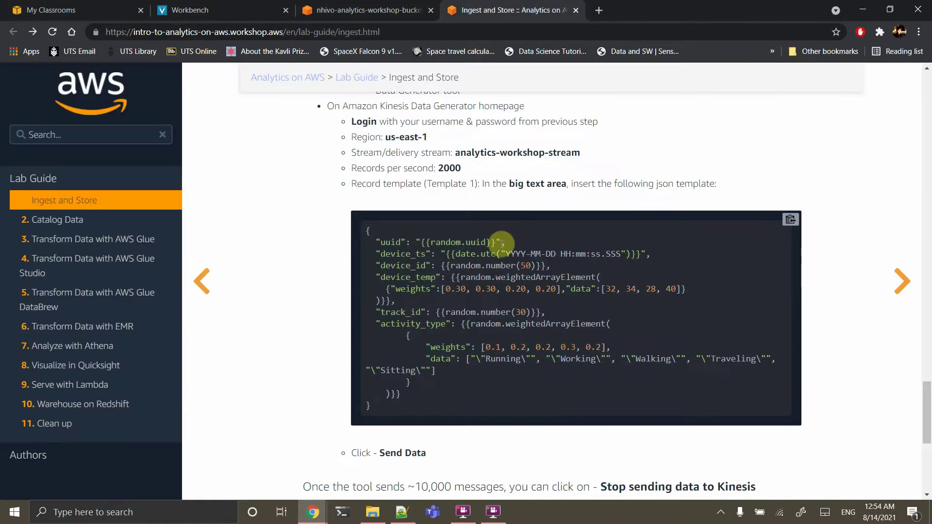
scroll(501, 243, "down", 5)
scroll(501, 247, "down", 2)
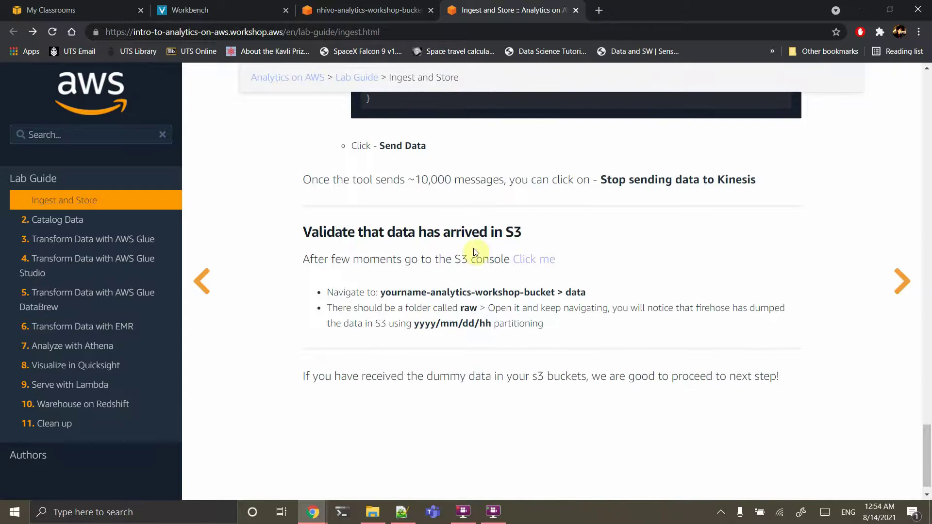
left_click(61, 223)
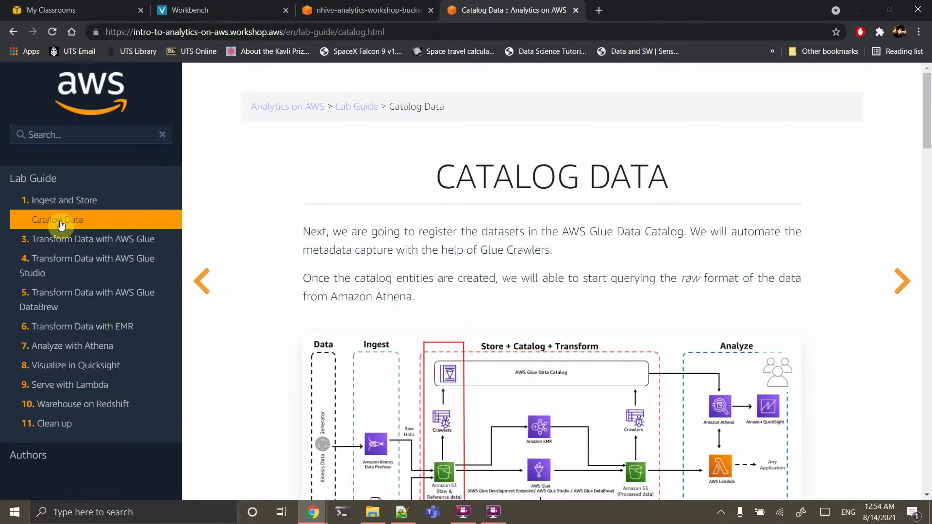
scroll(409, 253, "down", 2)
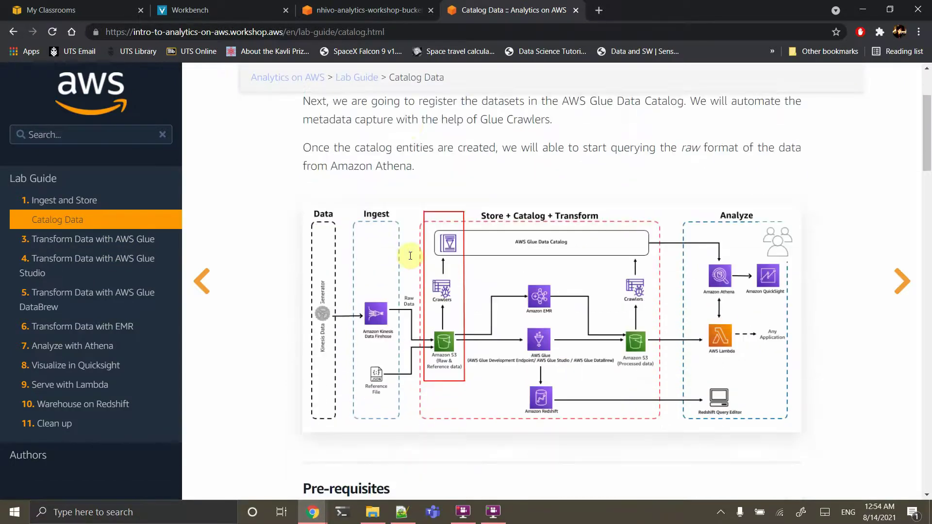
scroll(410, 256, "down", 5)
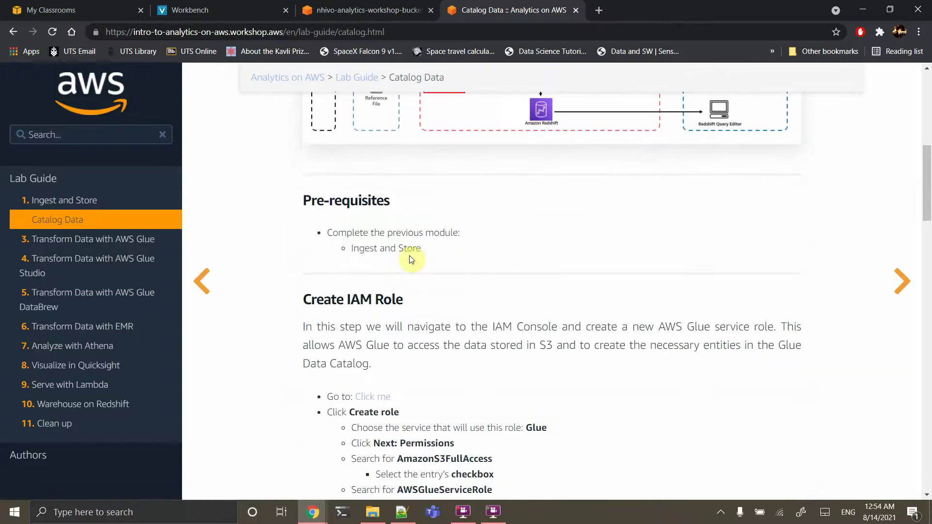
scroll(409, 255, "down", 3)
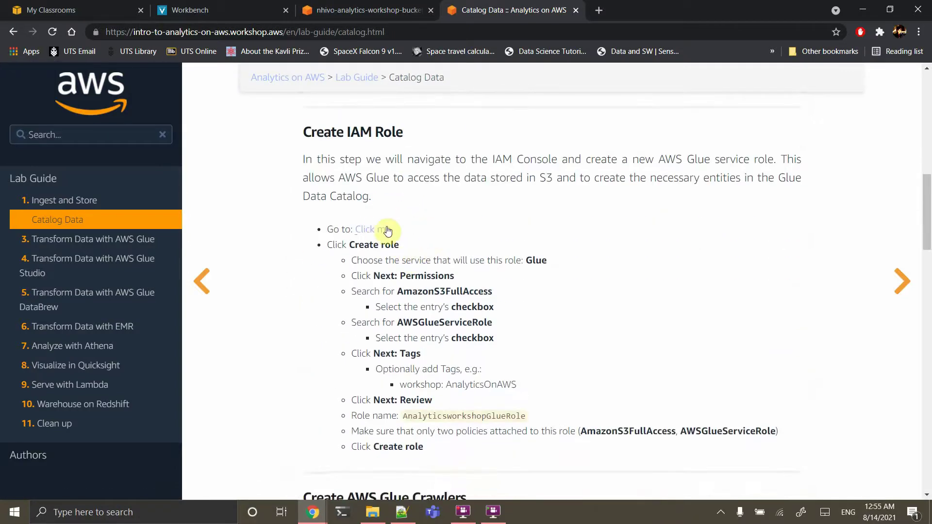
Open the IAM console link in a new tab and select the role name AnalyticsworkshopGlueRole
right_click(379, 230)
left_click(410, 235)
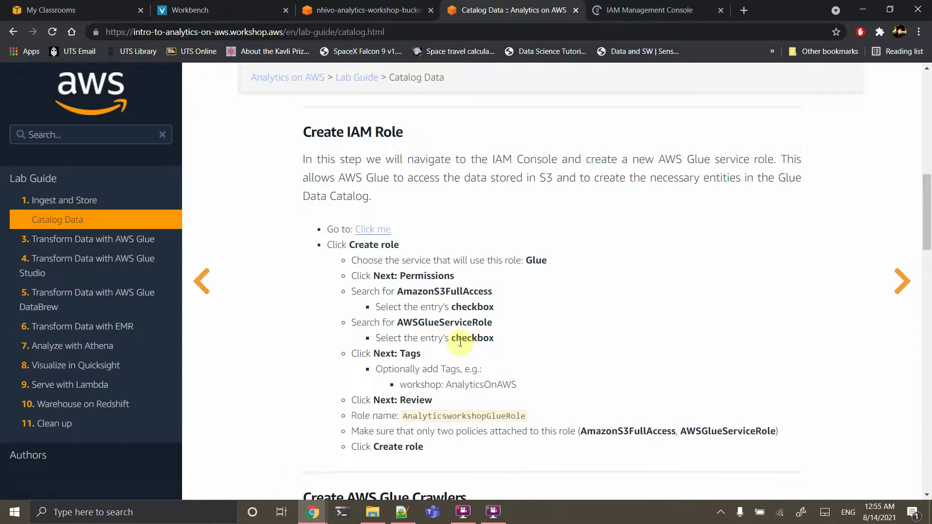
scroll(471, 351, "down", 1)
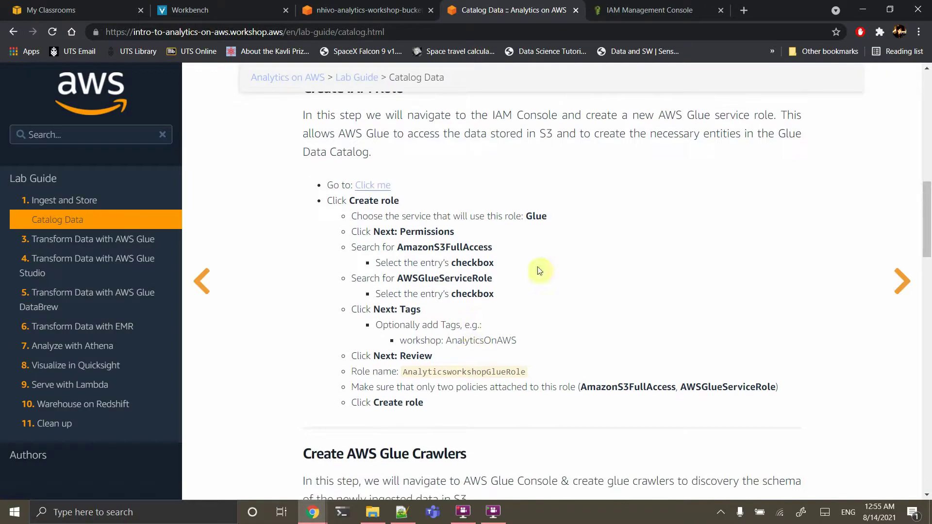
double_click(463, 373)
key("ctrl+c")
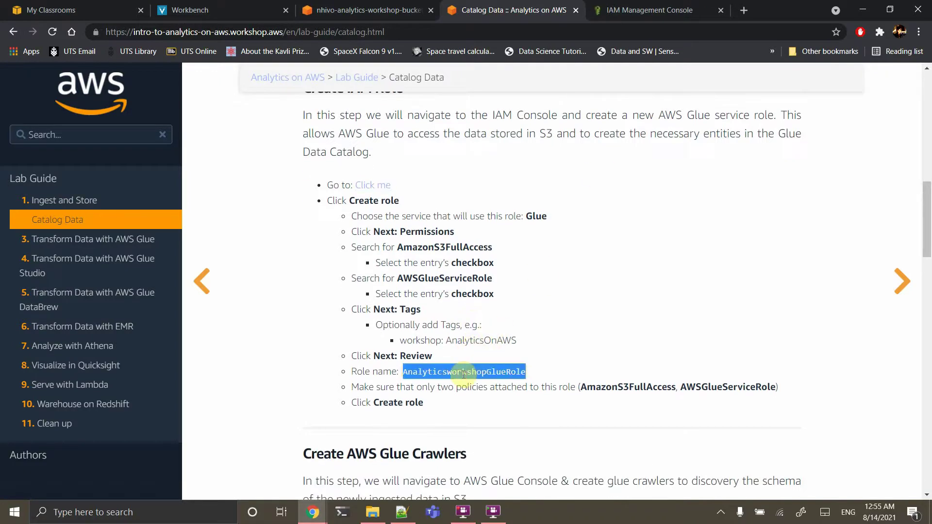
Start a new IAM role with Glue as the trusted service
left_click(641, 11)
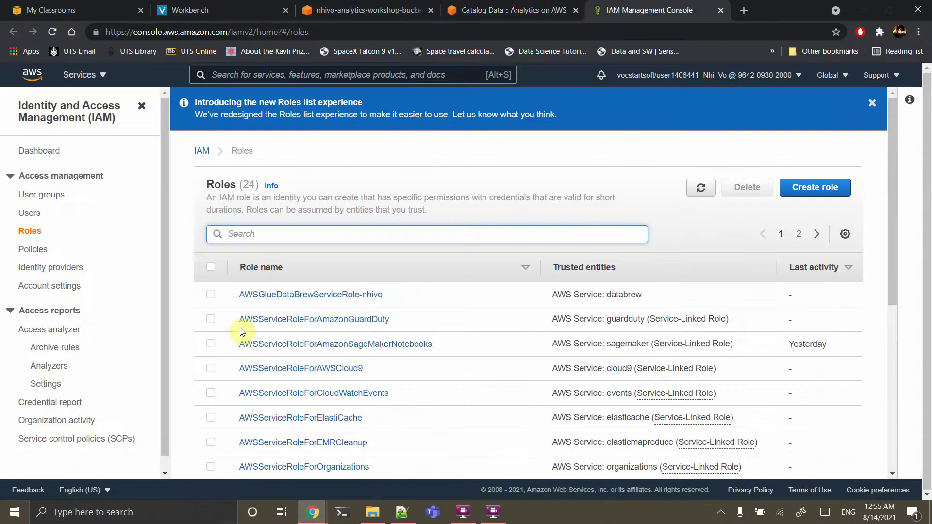
left_click(811, 193)
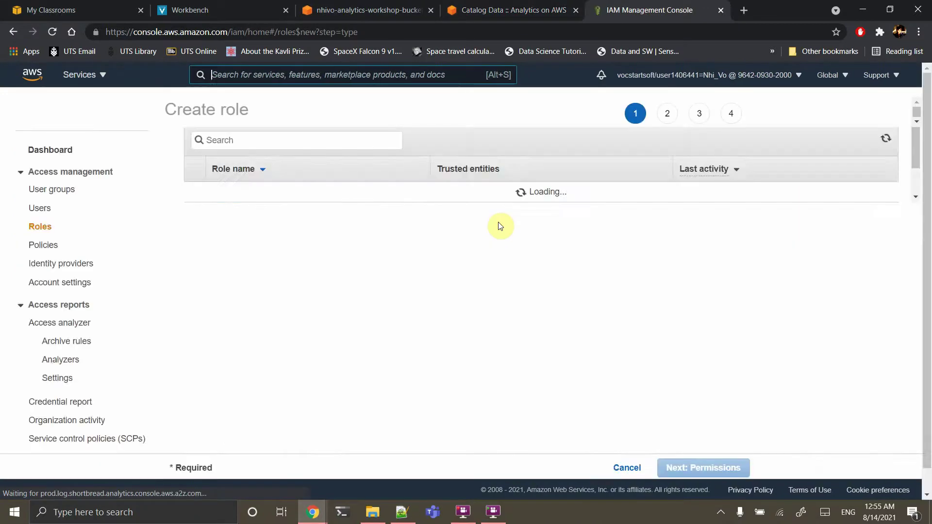
scroll(373, 332, "down", 2)
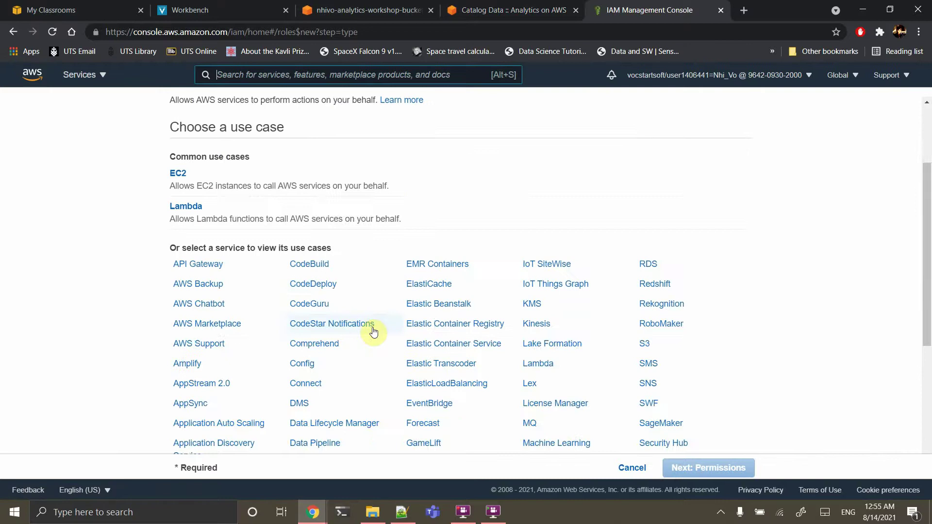
key("ctrl+f")
type("glue")
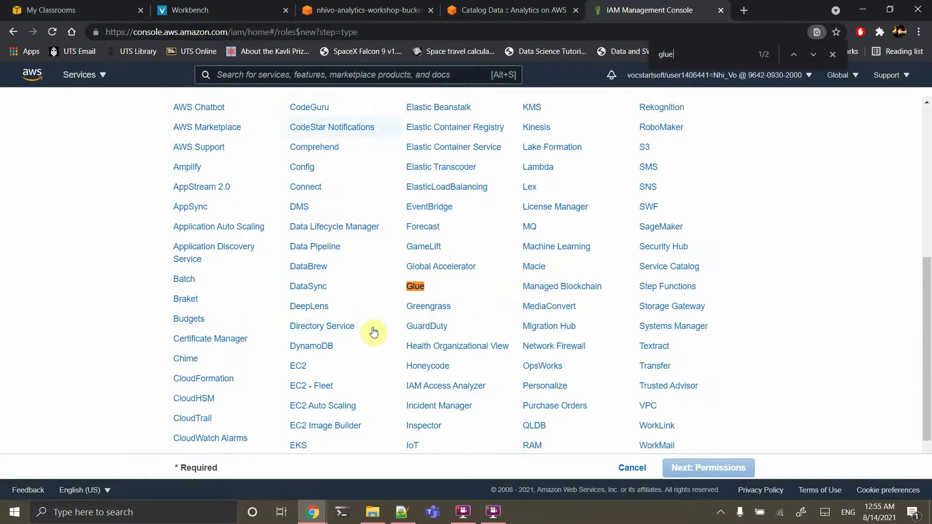
left_click(418, 288)
scroll(424, 294, "down", 3)
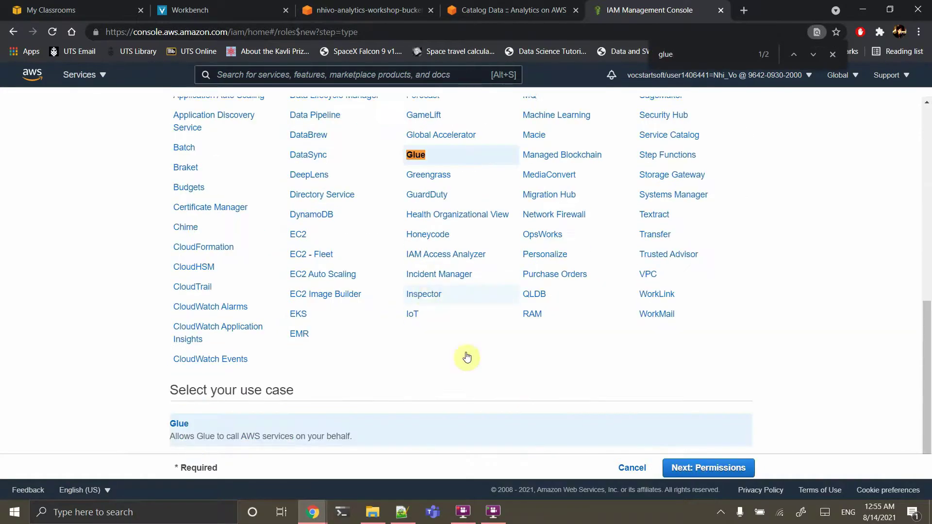
left_click(677, 468)
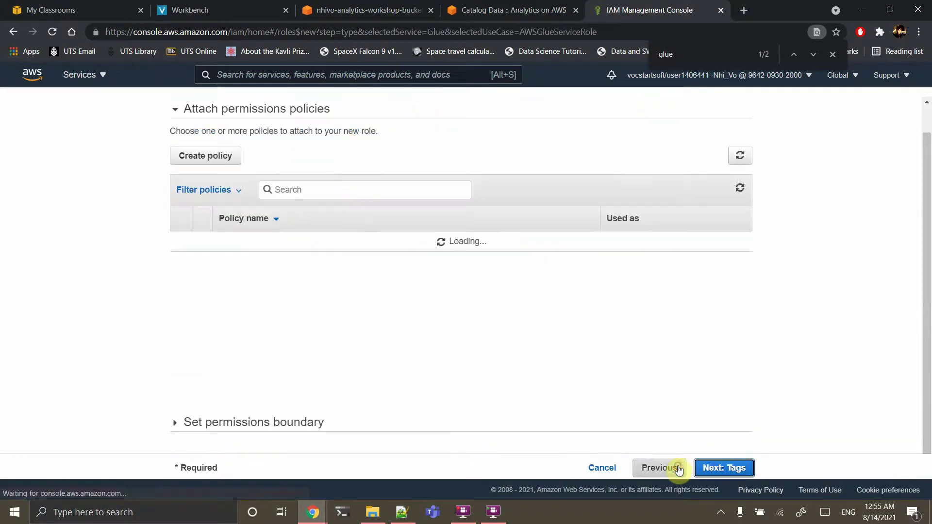
Attach the AmazonS3FullAccess and AWSGlueServiceRole policies to the role
left_click(323, 184)
type("s")
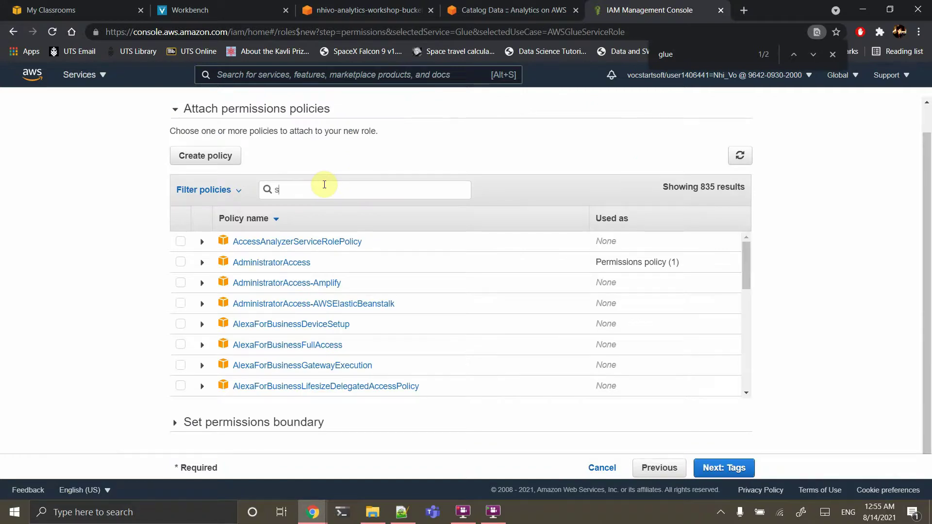
type("3")
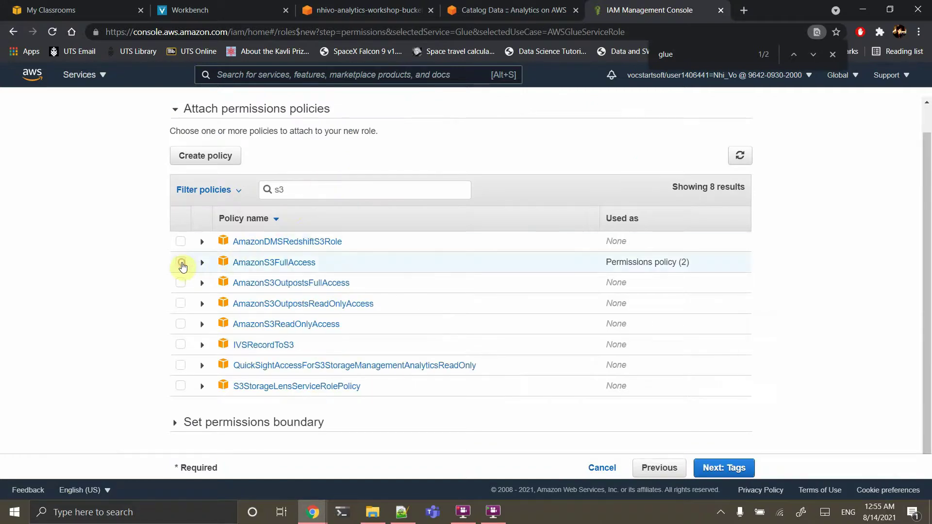
left_click(181, 264)
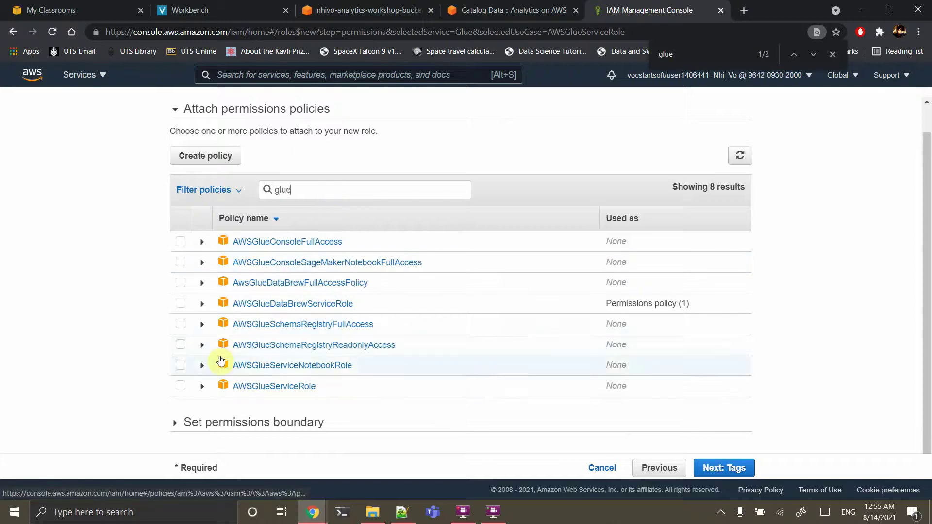
left_click(180, 386)
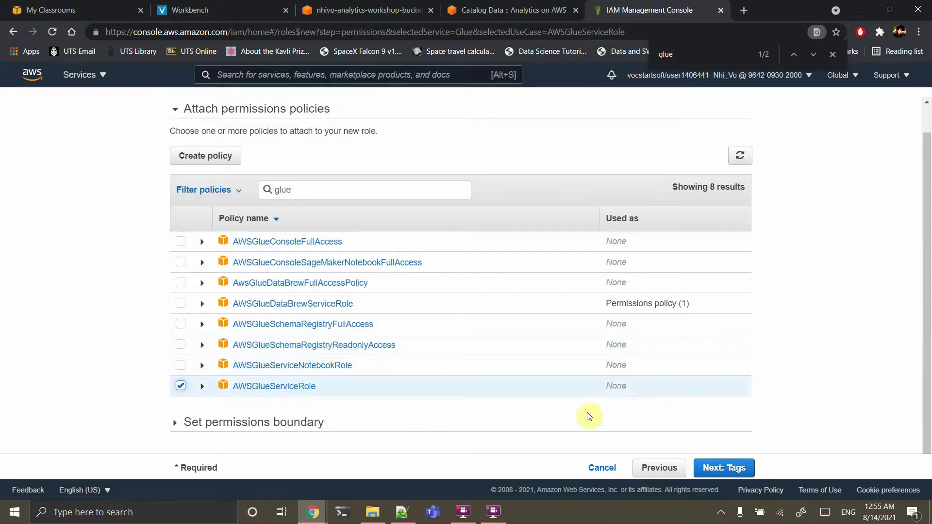
Skip tags, name the role AnalyticsworkshopGlueRole, and create it
left_click(714, 473)
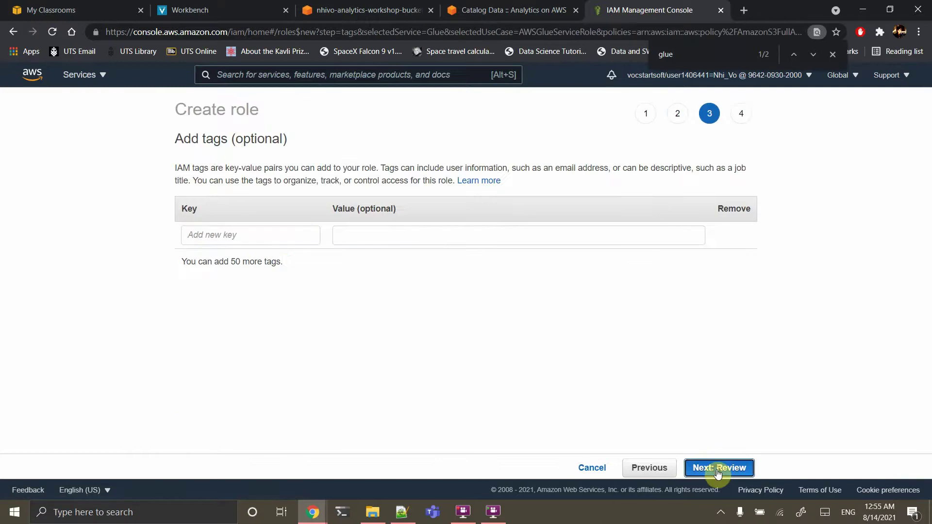
left_click(715, 470)
left_click(435, 188)
key("ctrl+v")
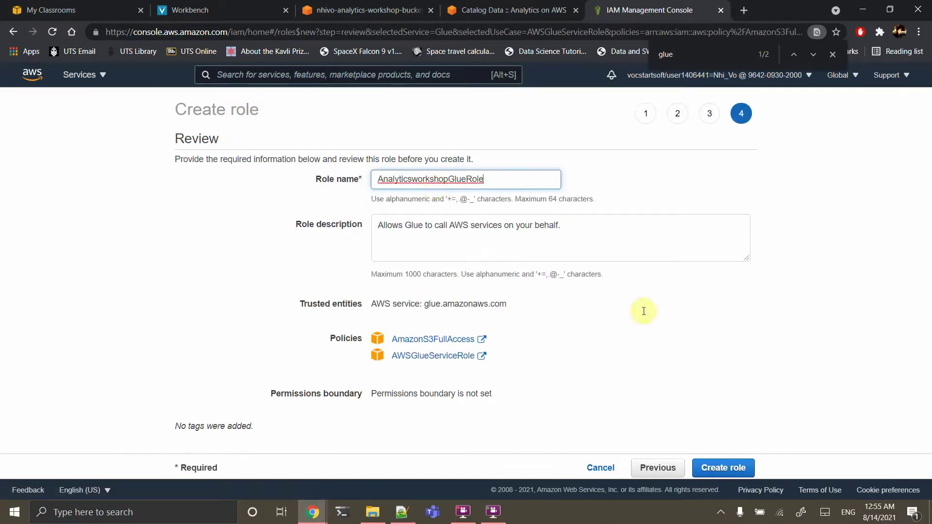
left_click(722, 468)
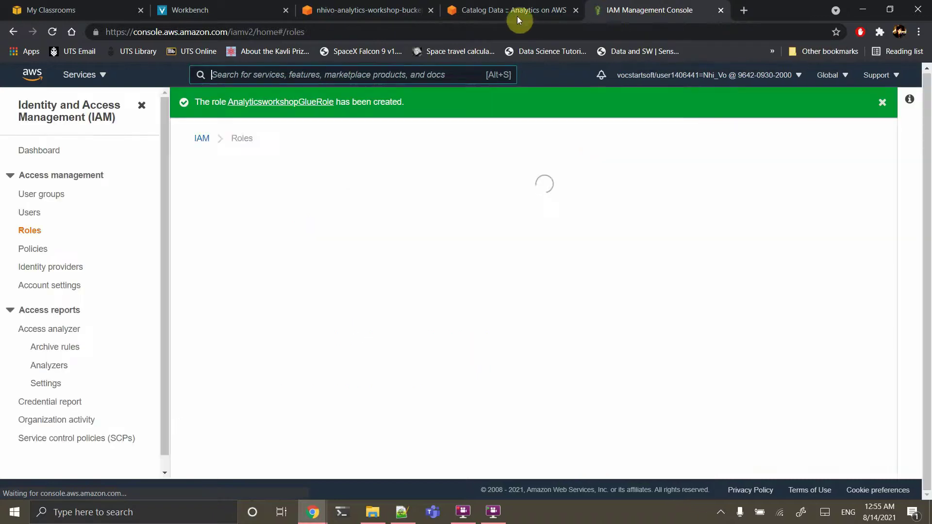
Select the crawler name AnalyticsworkshopCrawler in the lab guide for copying
left_click(514, 15)
scroll(578, 233, "down", 8)
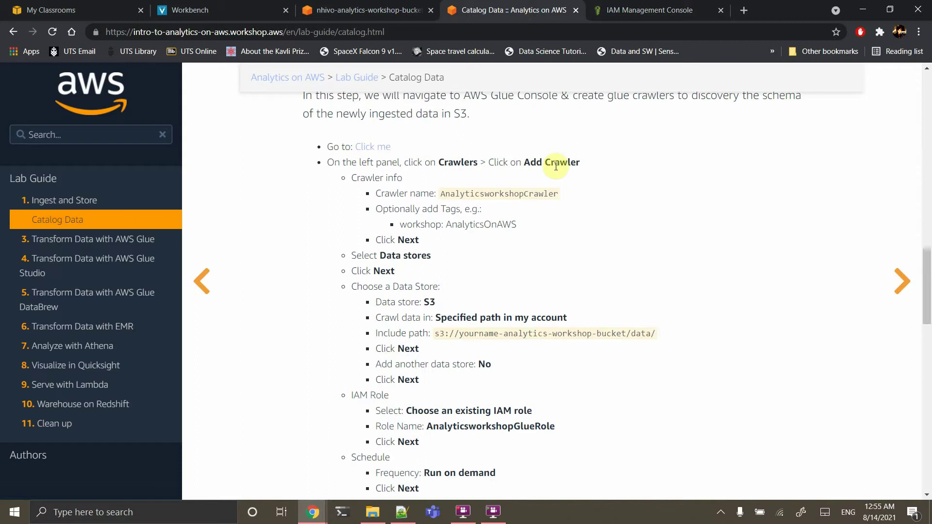
double_click(525, 194)
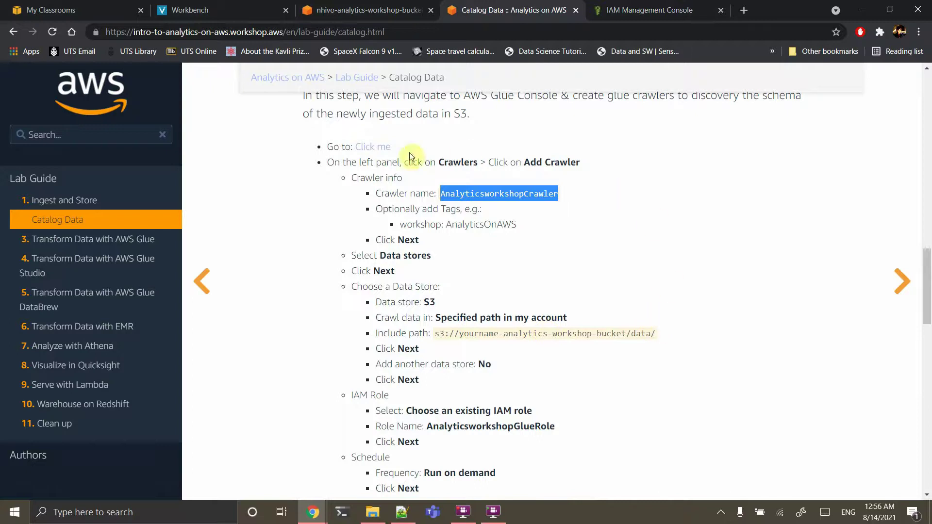
Open the AWS Glue console in a new tab and close the IAM console tab
right_click(363, 146)
left_click(393, 153)
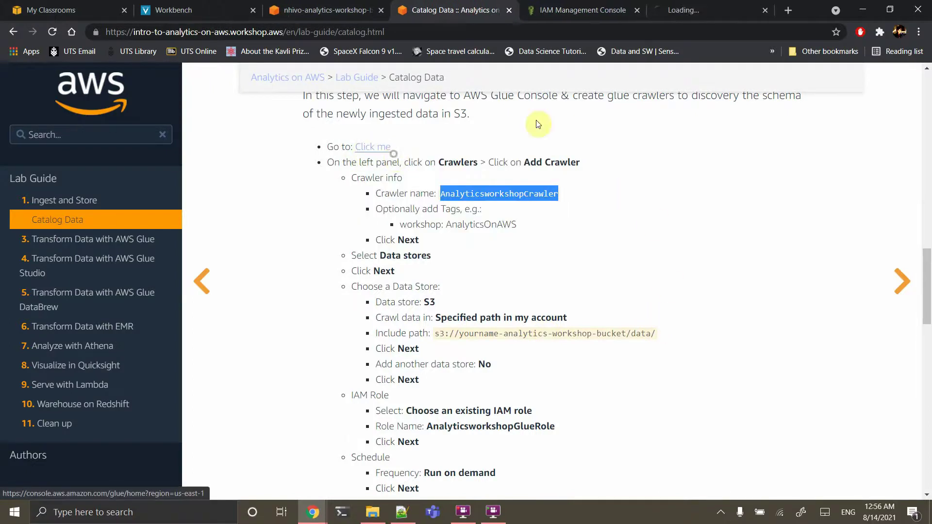
left_click(586, 9)
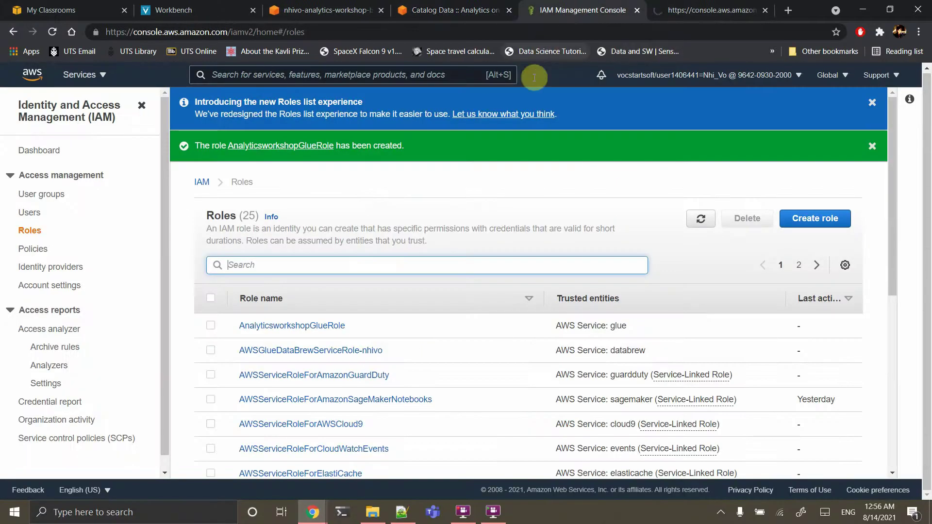
left_click(636, 9)
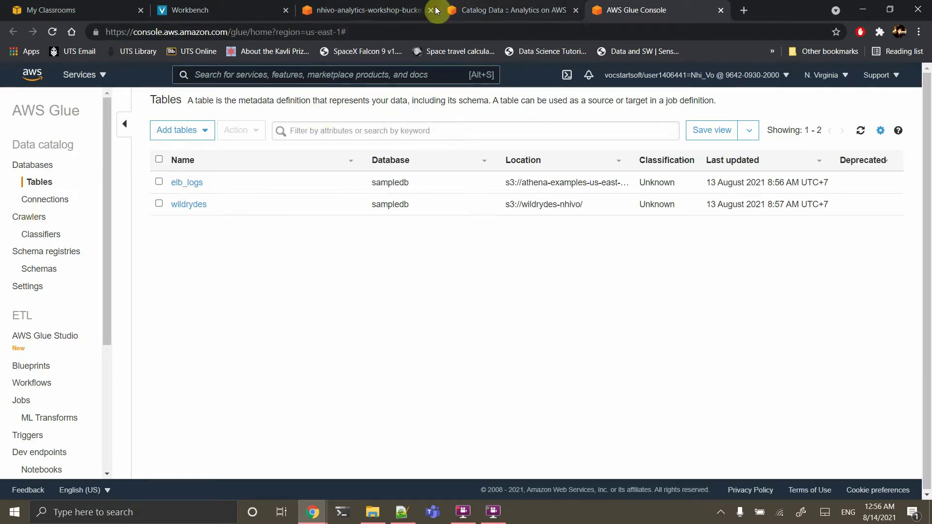
Add a new crawler named AnalyticsworkshopCrawler with data stores as its source type
left_click(35, 218)
left_click(187, 149)
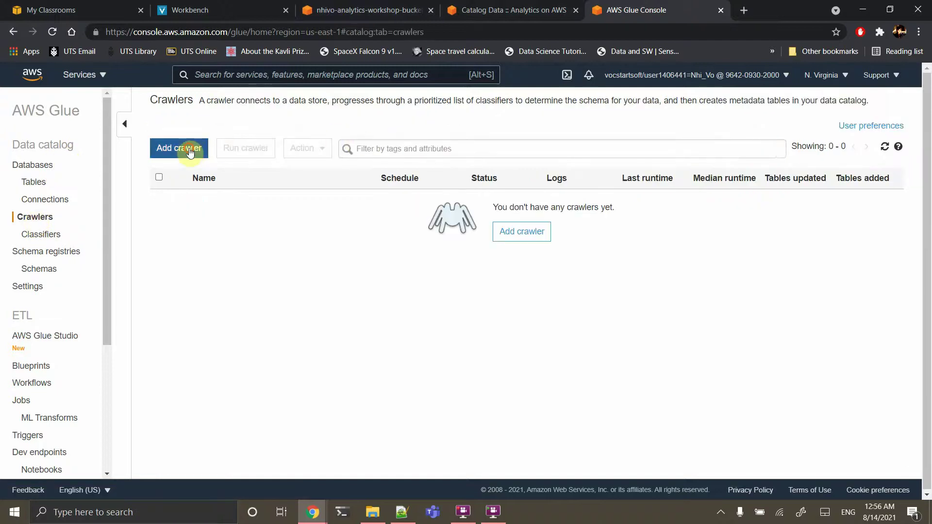
left_click(392, 190)
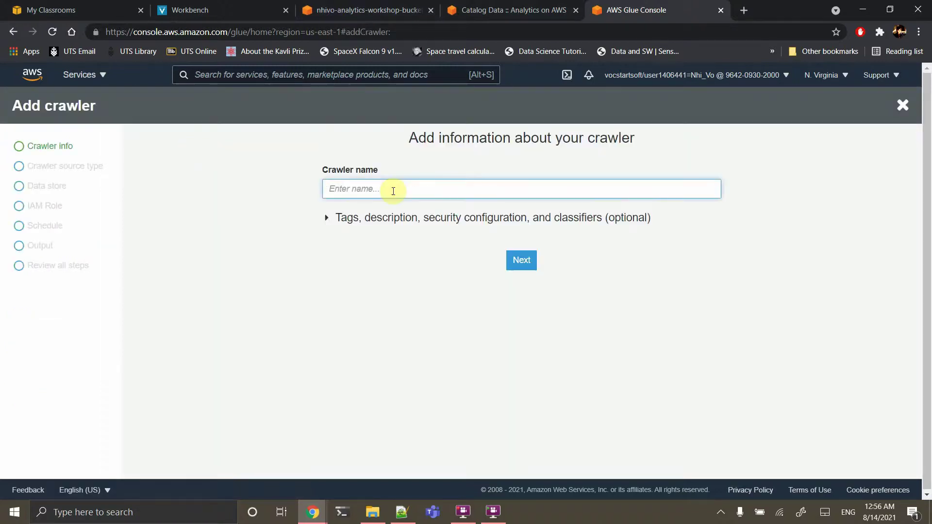
type("AnalyticsworkshopCrawler")
left_click(521, 260)
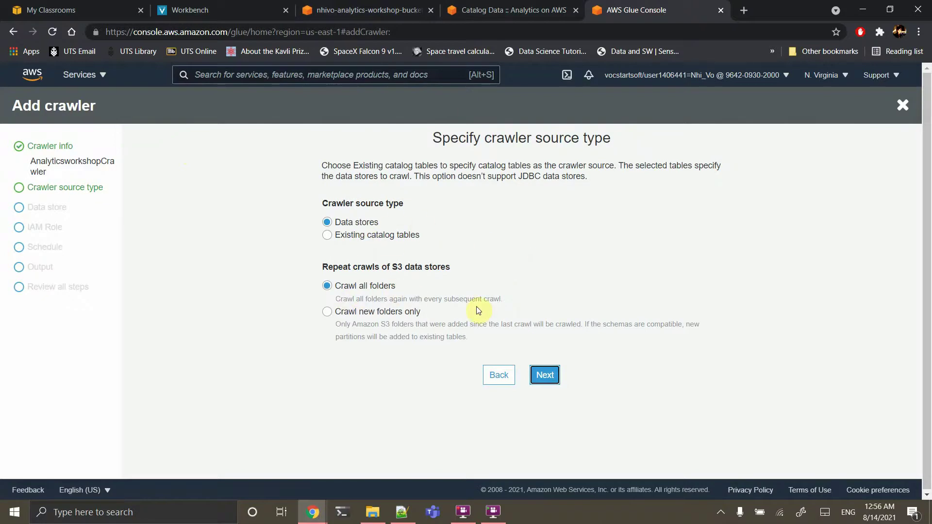
left_click(541, 376)
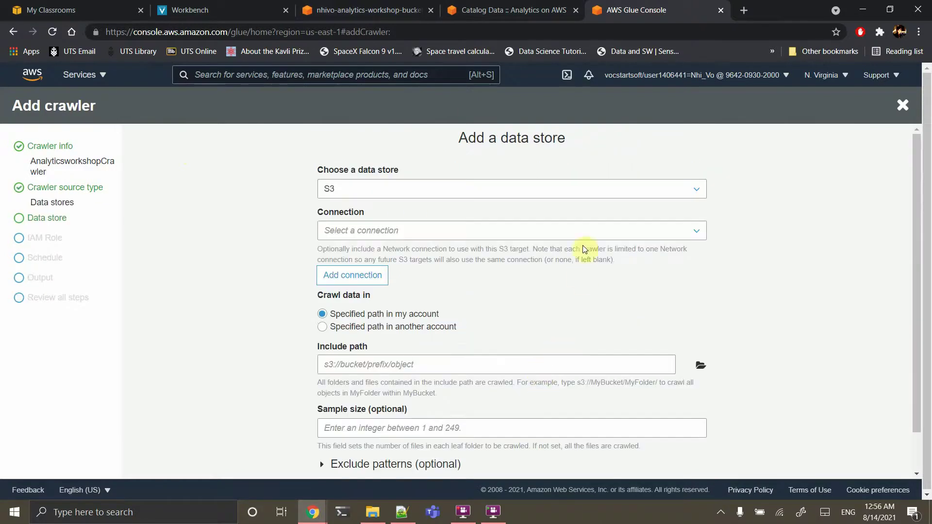
Set the workshop S3 bucket as the crawler's include path, with no connection
left_click(368, 236)
left_click(476, 287)
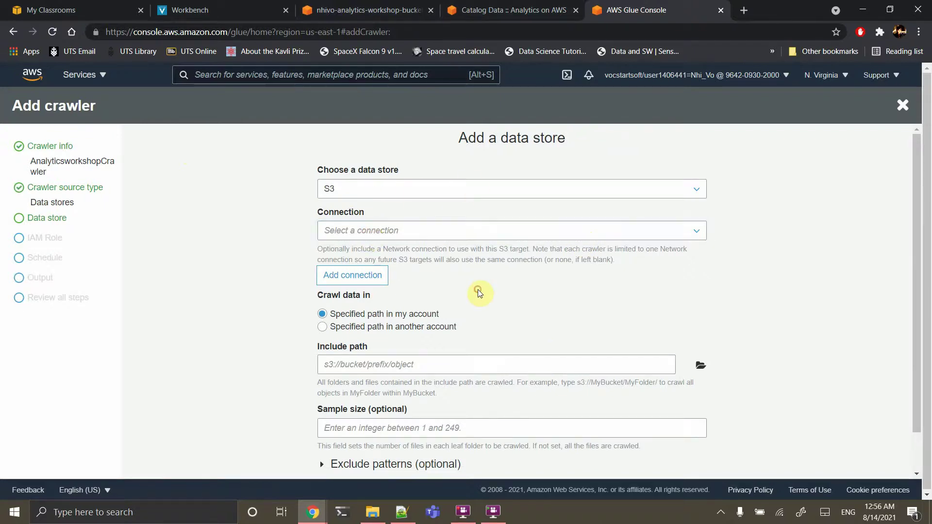
scroll(477, 289, "down", 1)
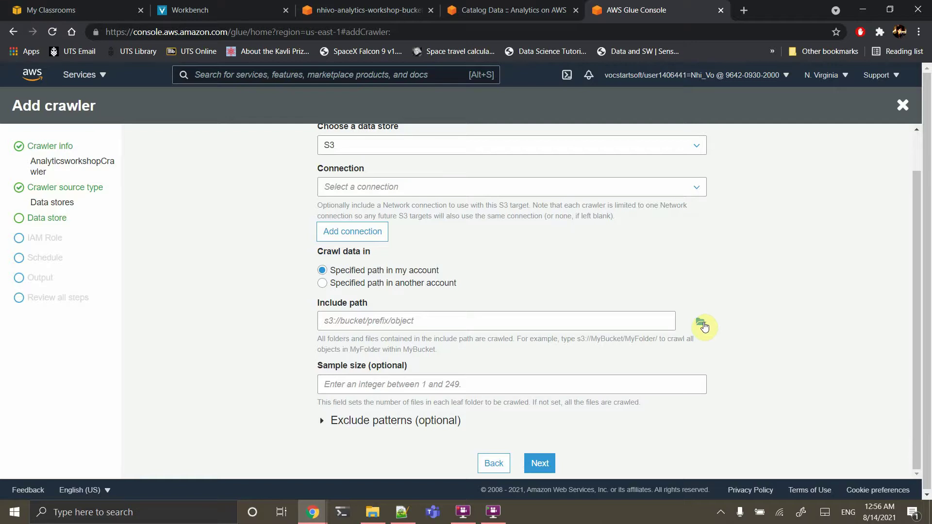
left_click(702, 324)
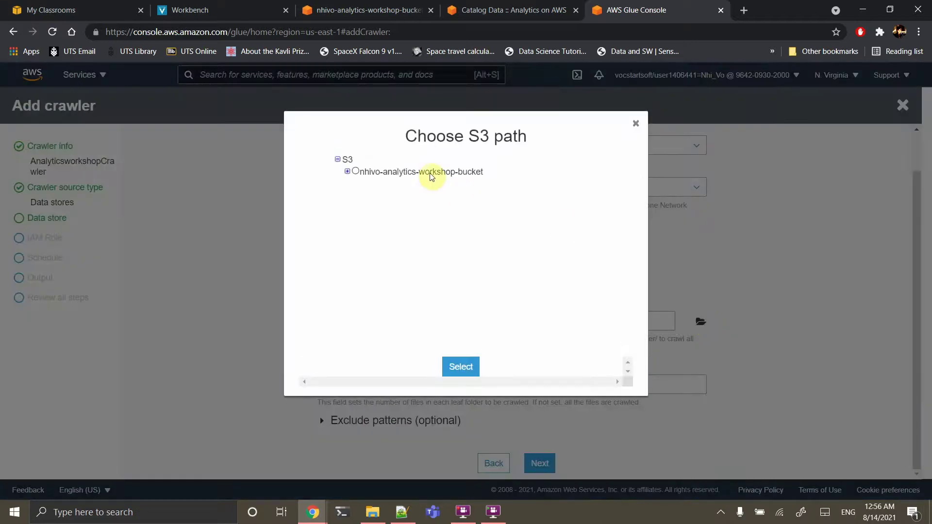
left_click(428, 174)
left_click(459, 367)
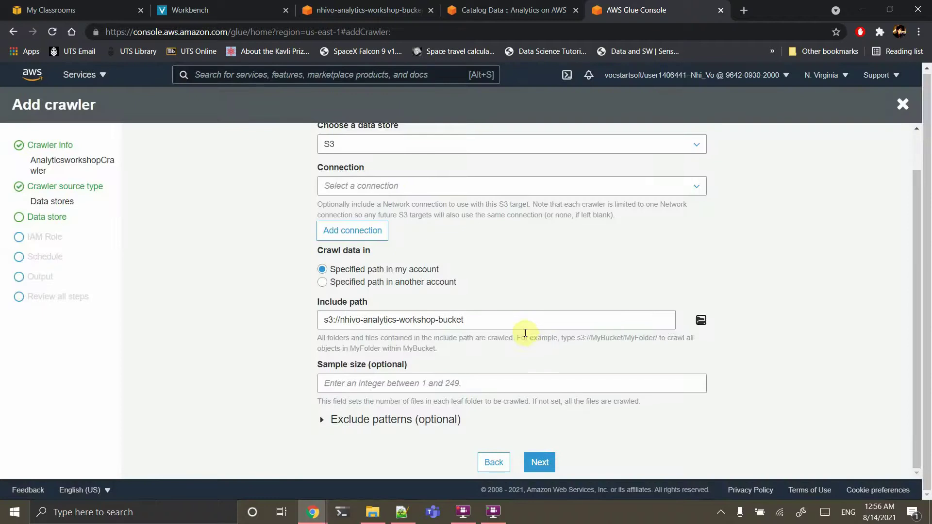
left_click(538, 463)
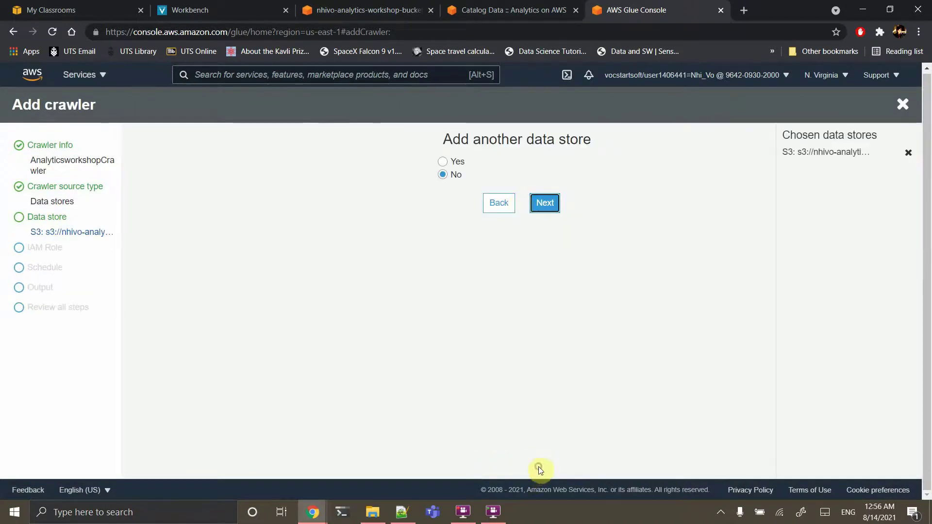
Decline another data store, use AnalyticsworkshopGlueRole, and keep Run on demand
left_click(549, 202)
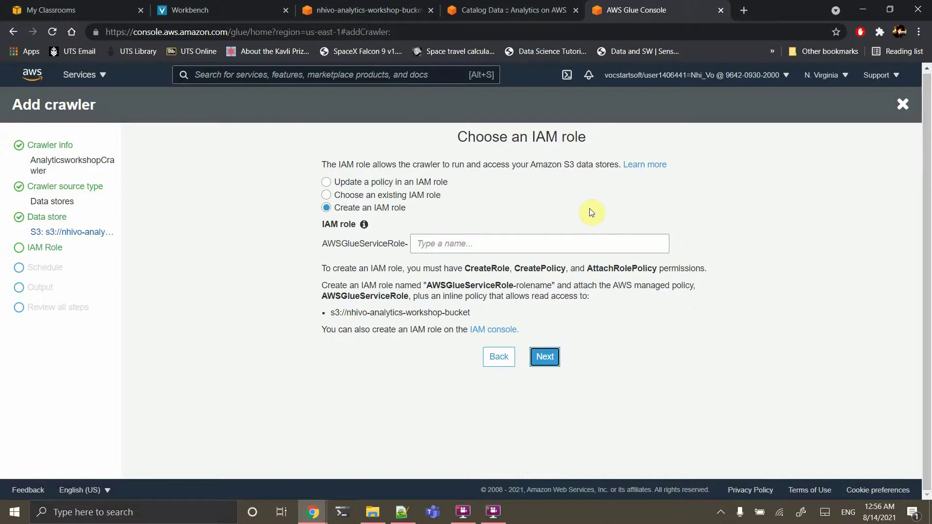
left_click(392, 194)
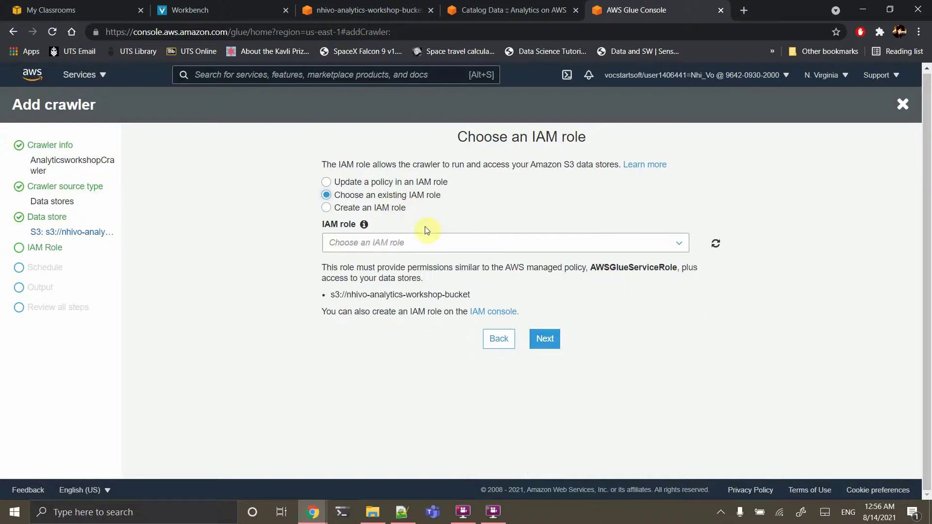
left_click(416, 242)
left_click(404, 261)
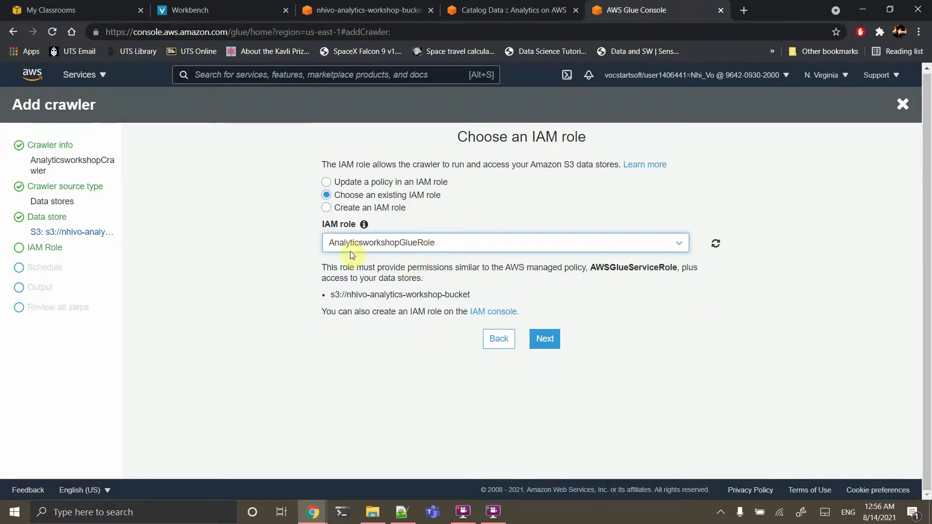
left_click(544, 339)
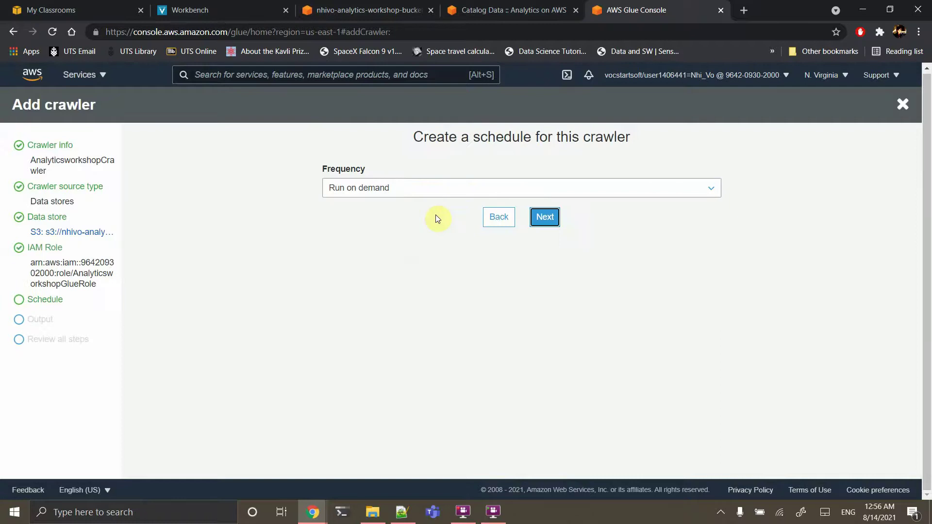
left_click(545, 219)
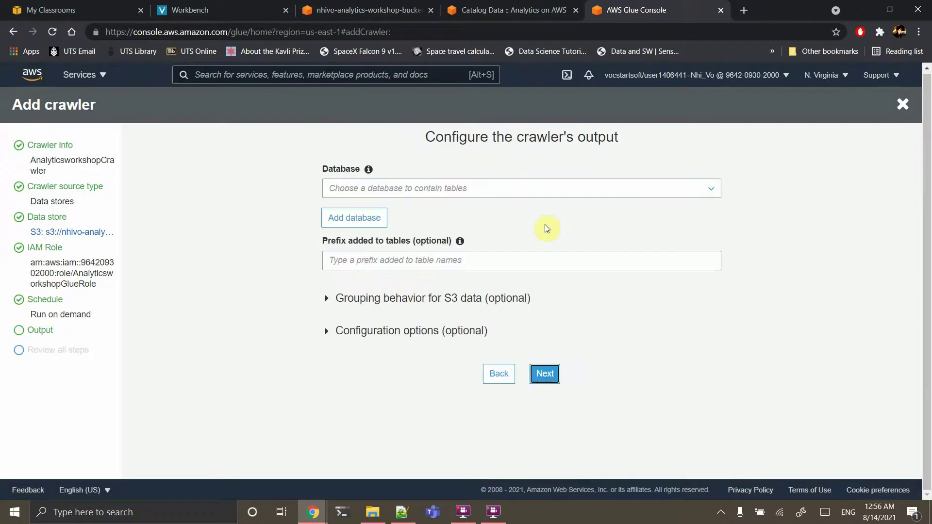
Check the output database list, then begin adding a new database
left_click(488, 189)
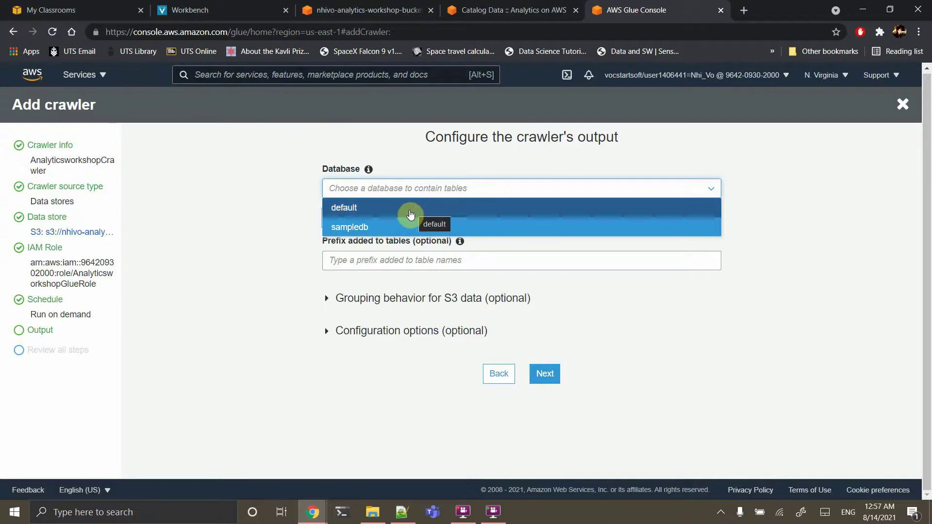
left_click(410, 213)
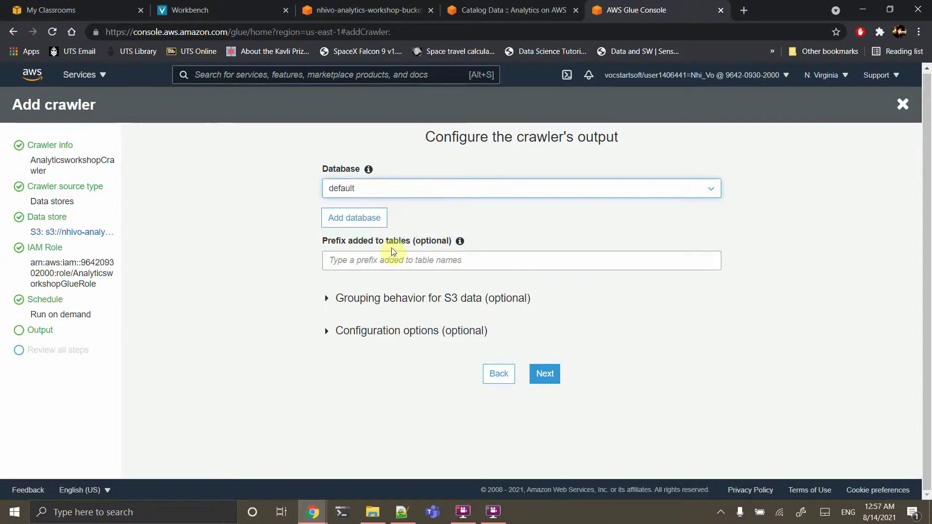
left_click(380, 191)
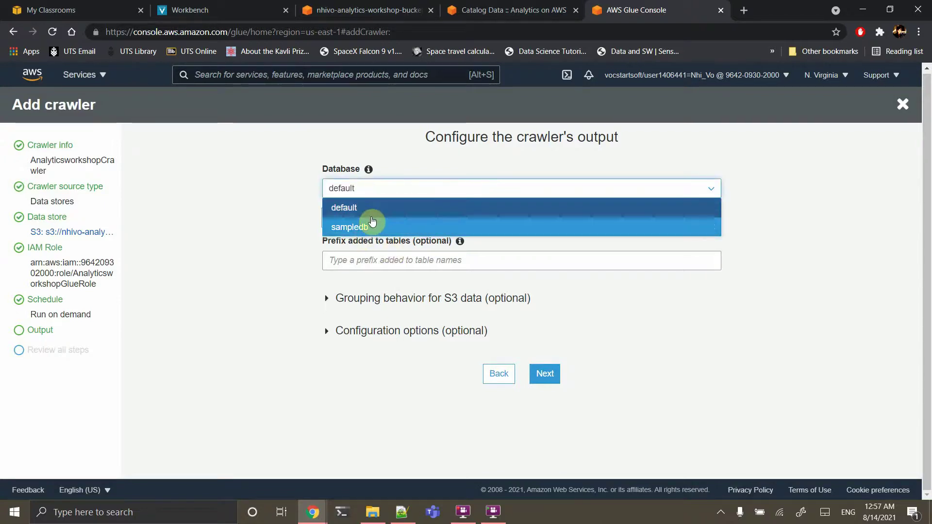
left_click(270, 279)
left_click(365, 226)
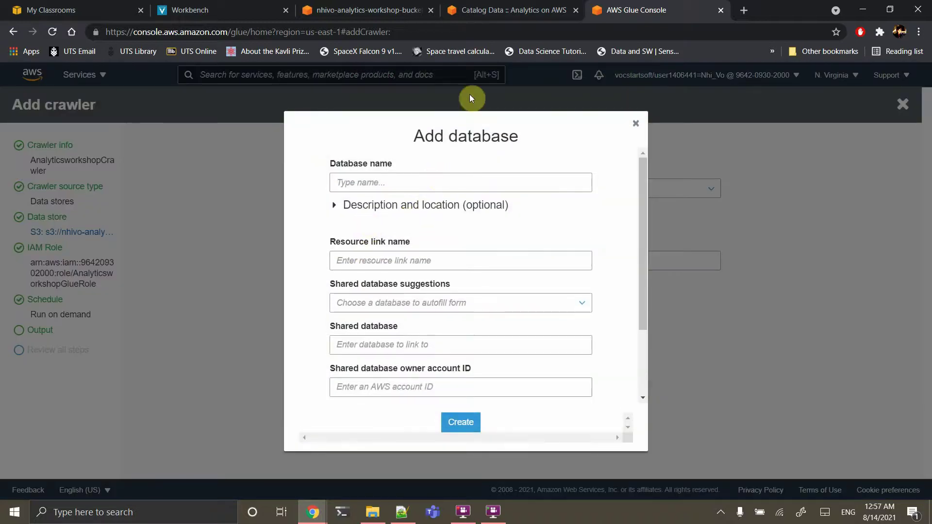
Create the analyticsworkshopdb database using the name copied from the lab guide, then proceed to review
left_click(510, 9)
scroll(536, 302, "down", 4)
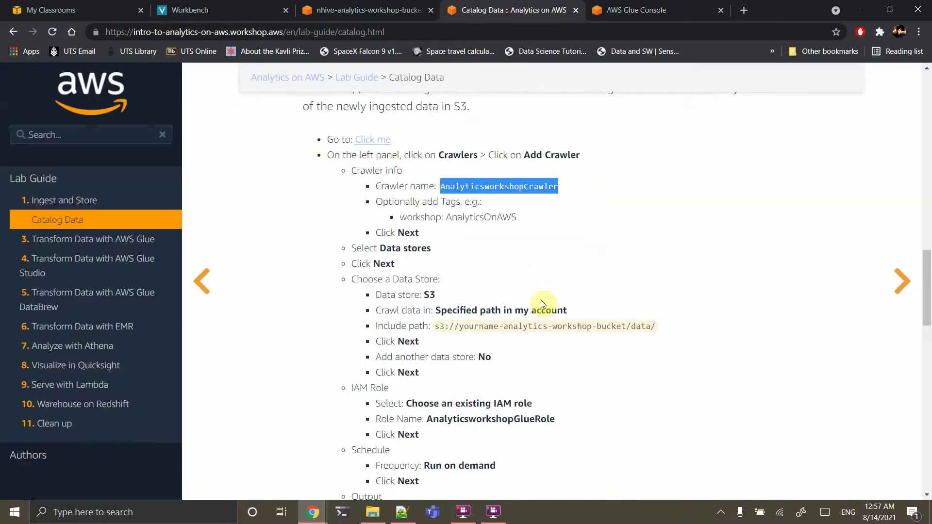
double_click(489, 361)
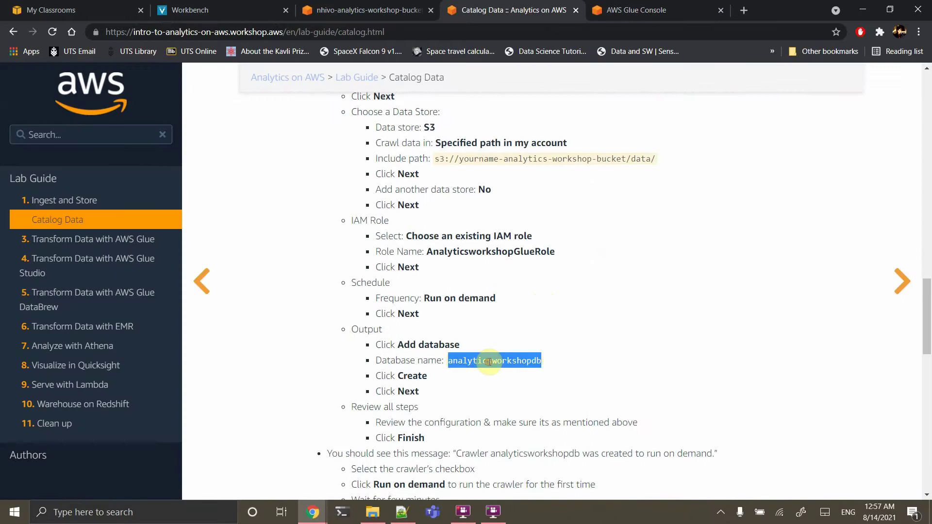
key("ctrl+c")
left_click(664, 11)
left_click(443, 183)
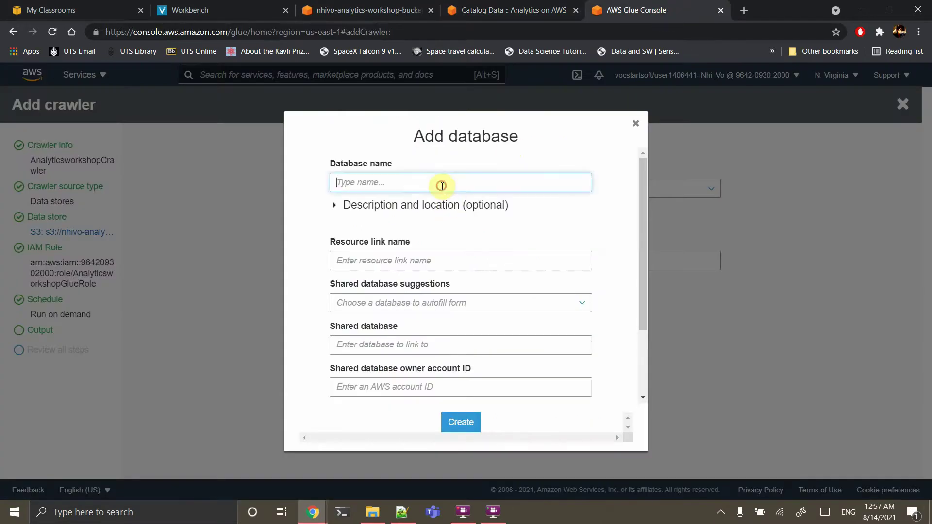
key("ctrl+v")
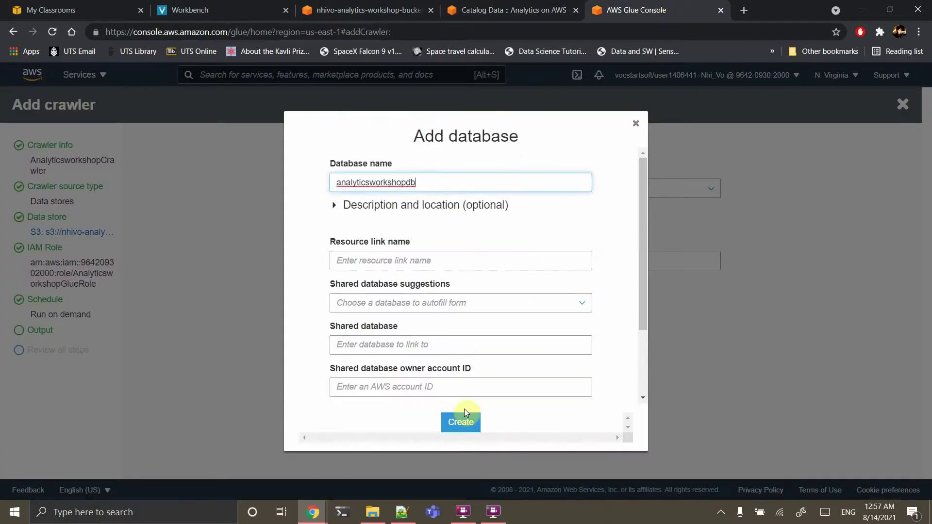
left_click(460, 424)
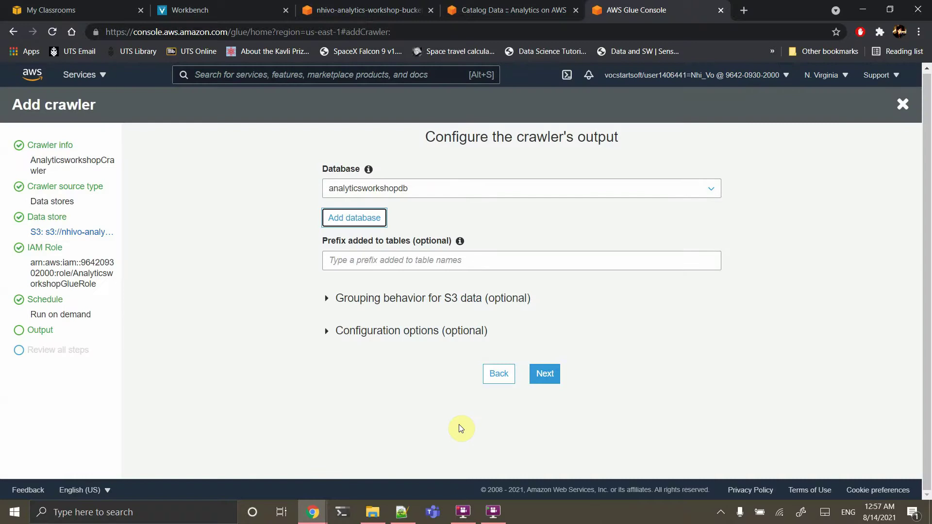
left_click(545, 382)
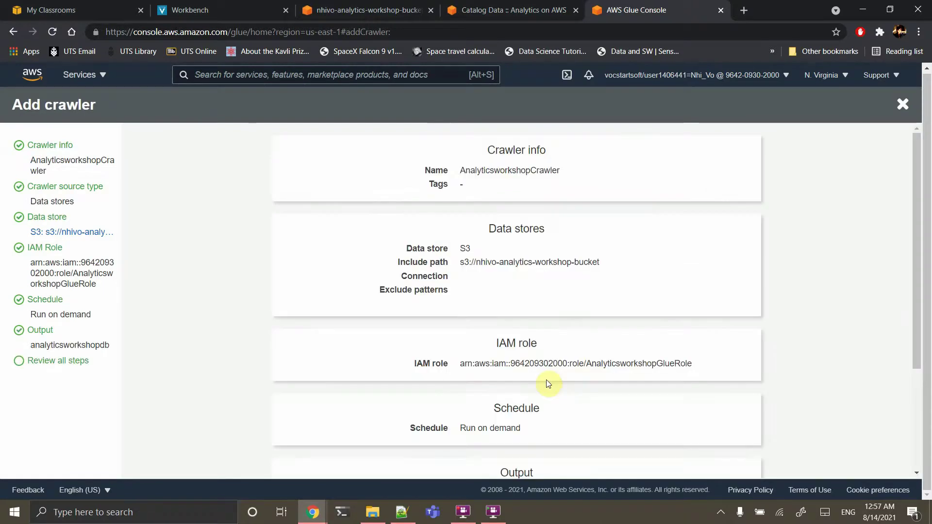
Finish and run AnalyticsworkshopCrawler, then scroll the lab guide to Verify newly created tables
scroll(547, 383, "down", 3)
left_click(534, 468)
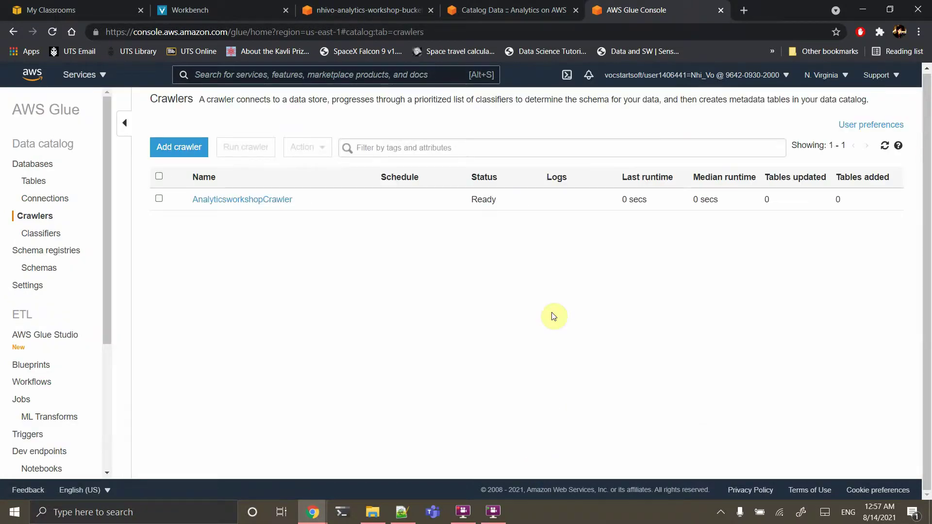
left_click(254, 200)
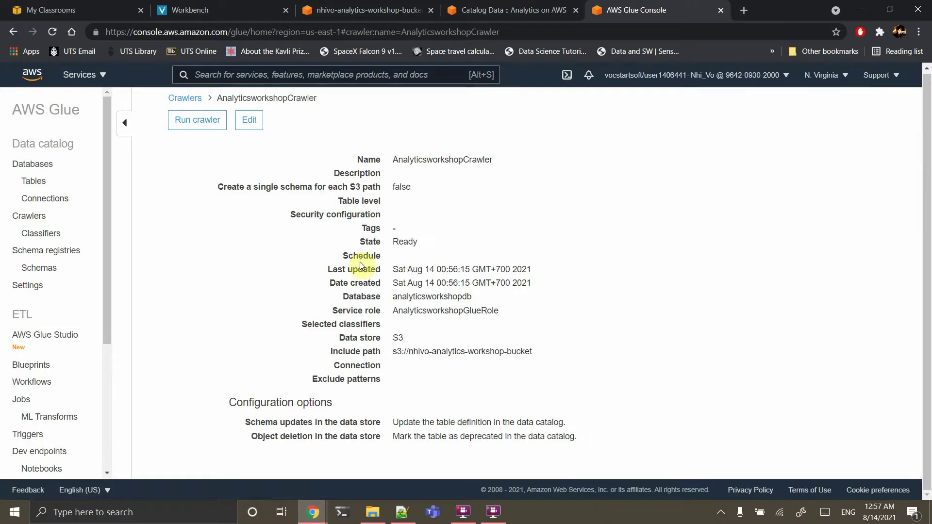
left_click(177, 131)
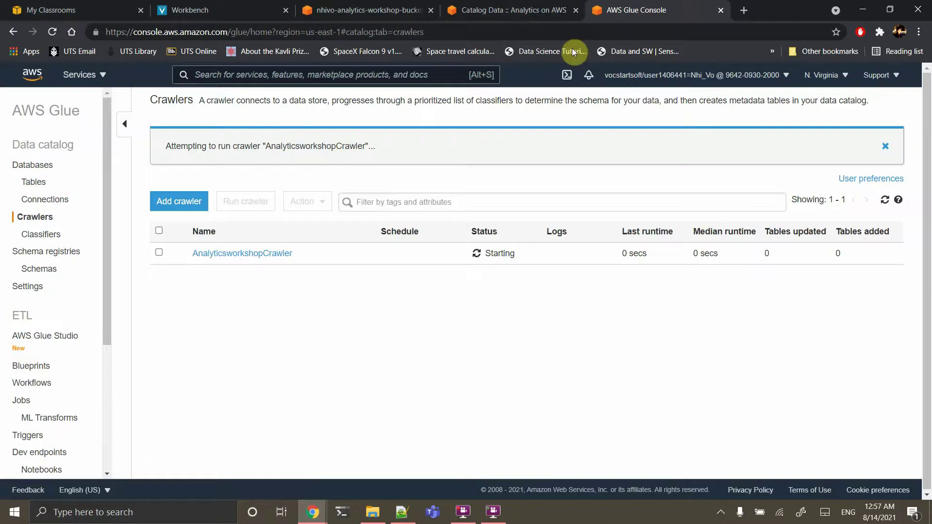
left_click(539, 10)
scroll(577, 343, "down", 6)
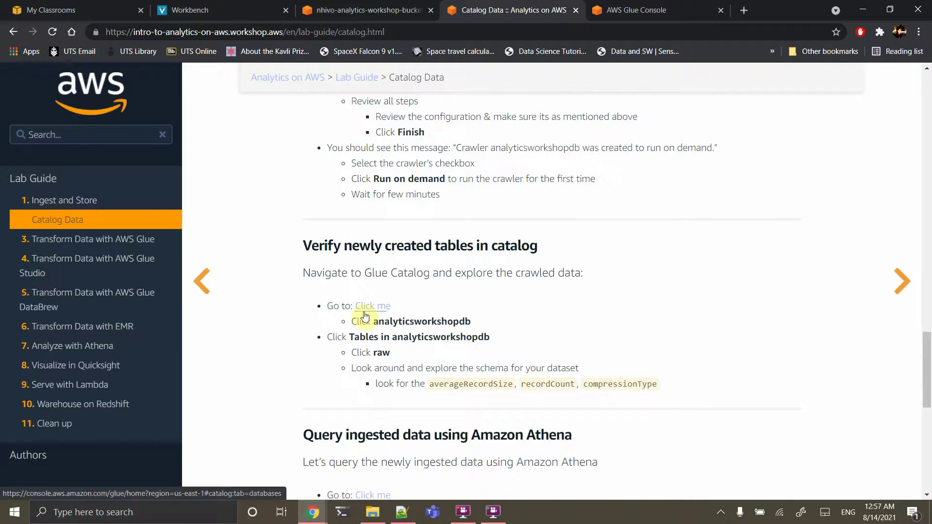
Confirm analyticsworkshopdb has no tables yet, then reopen the Crawlers list to check AnalyticsworkshopCrawler
left_click(633, 7)
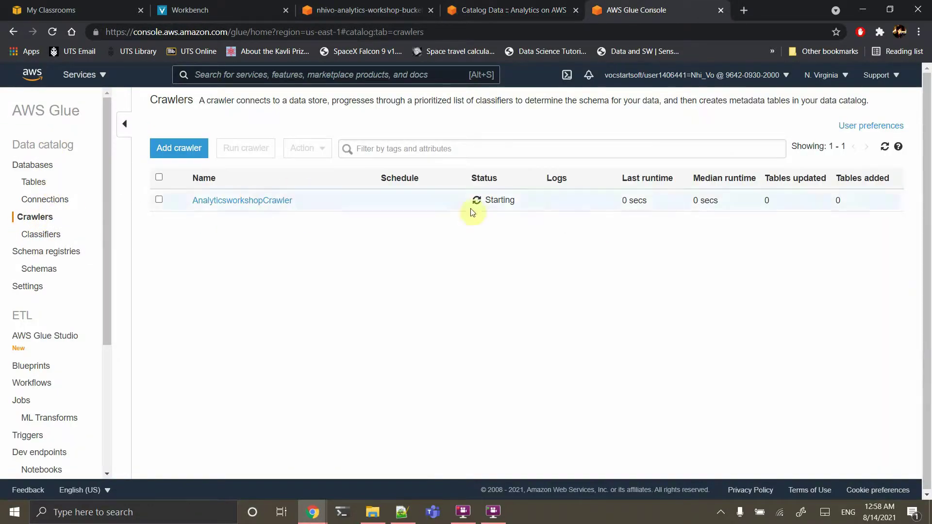
left_click(35, 167)
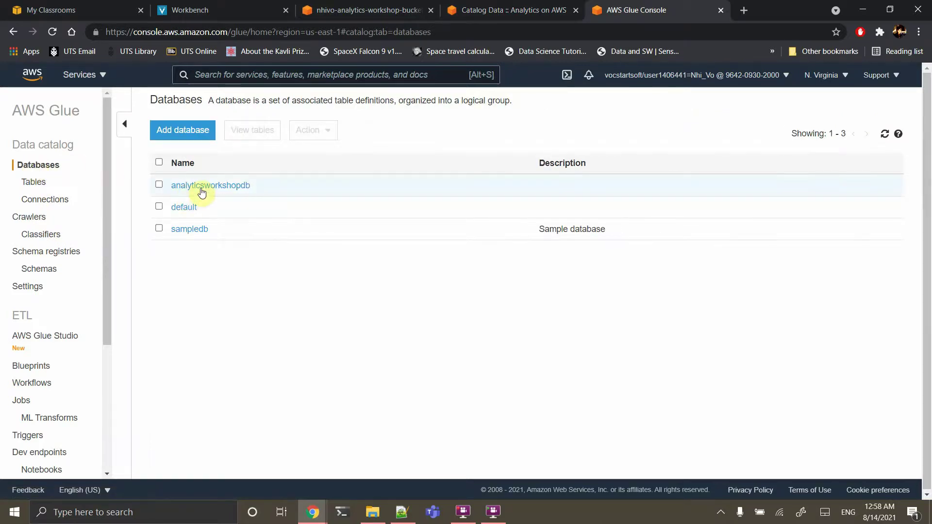
left_click(209, 188)
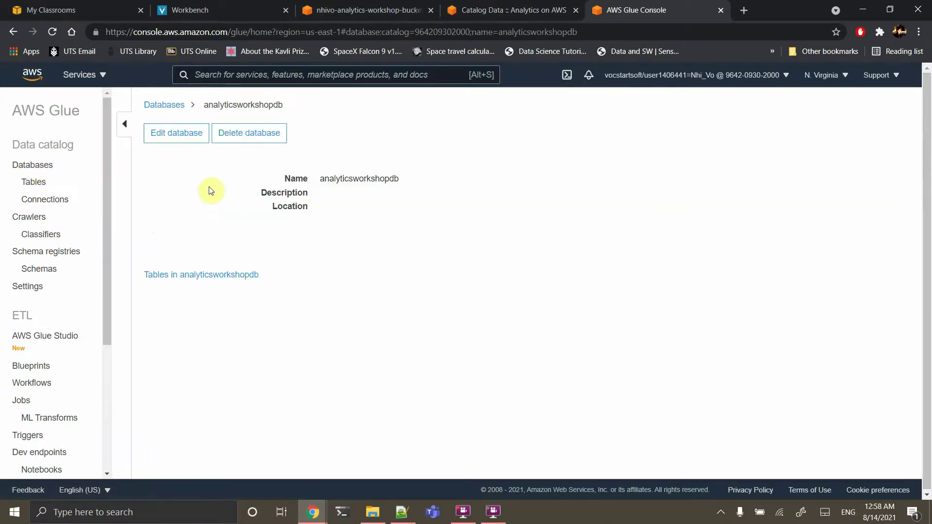
left_click(37, 183)
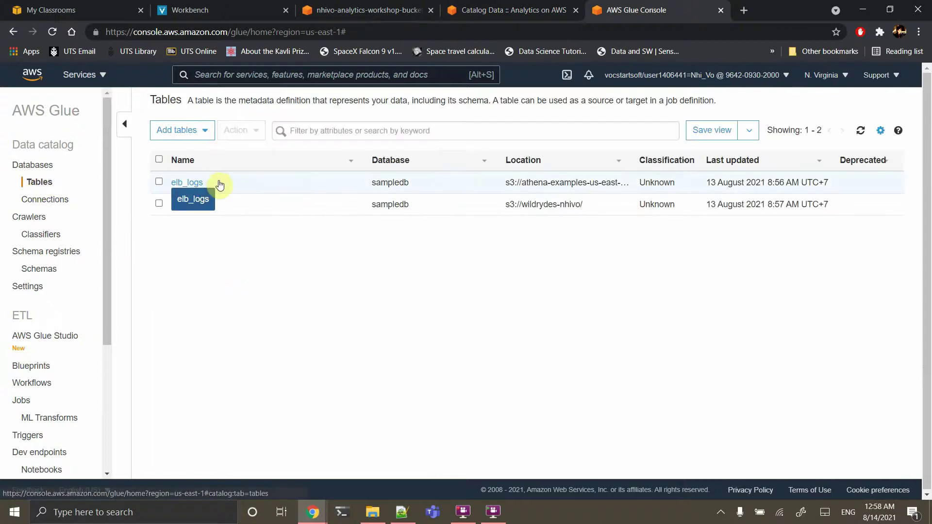
left_click(39, 166)
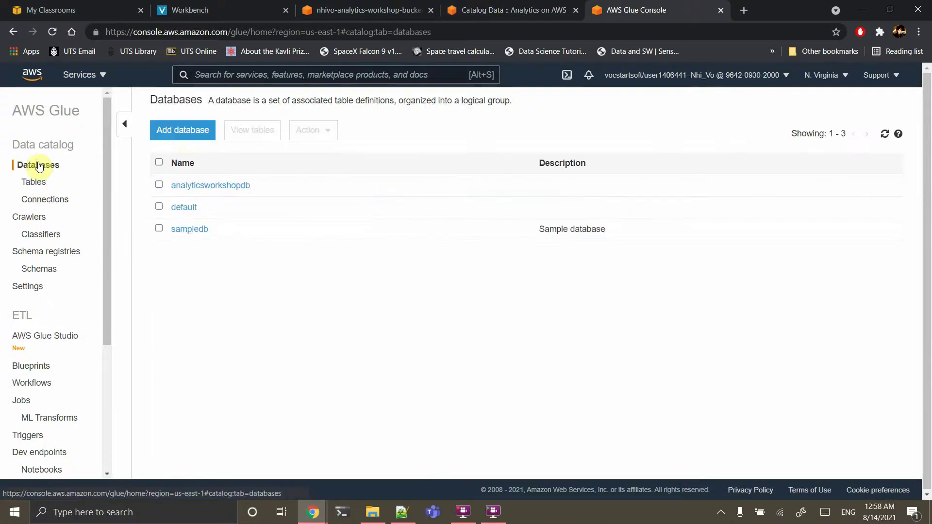
left_click(205, 187)
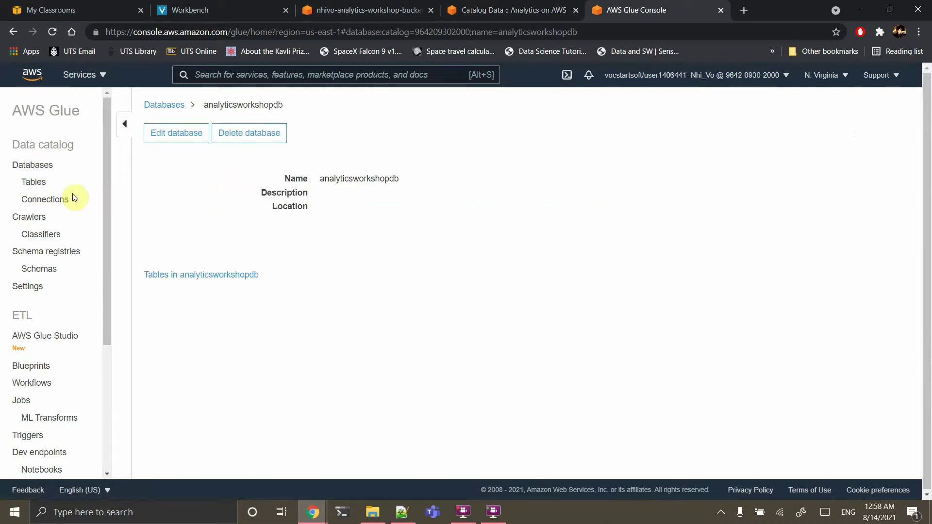
left_click(197, 274)
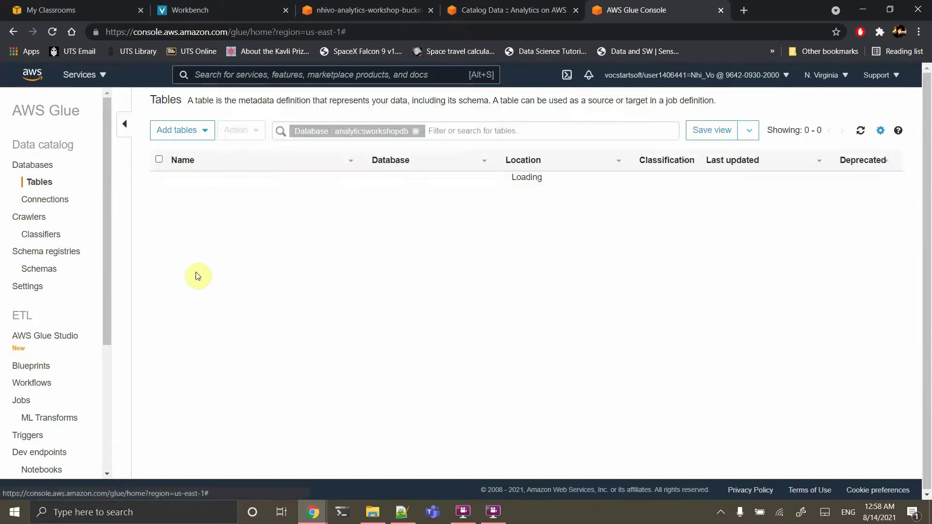
left_click(46, 234)
left_click(39, 223)
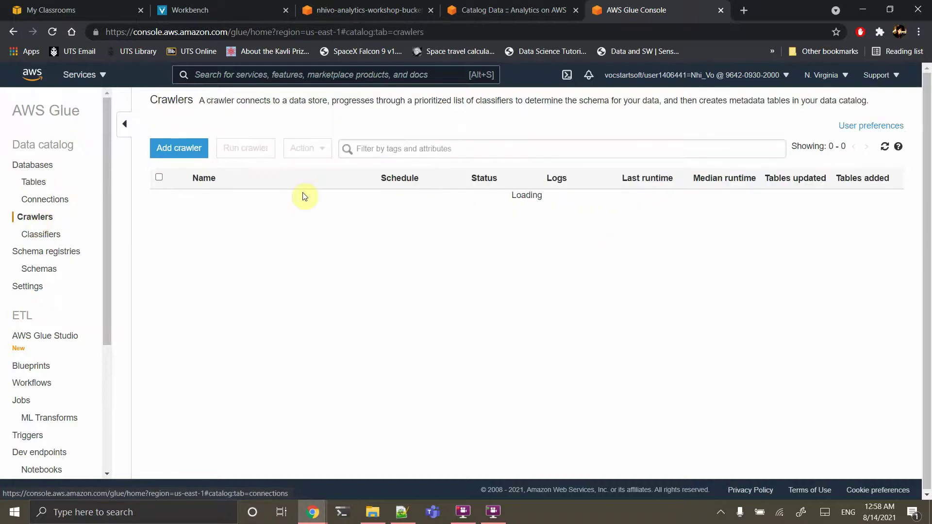
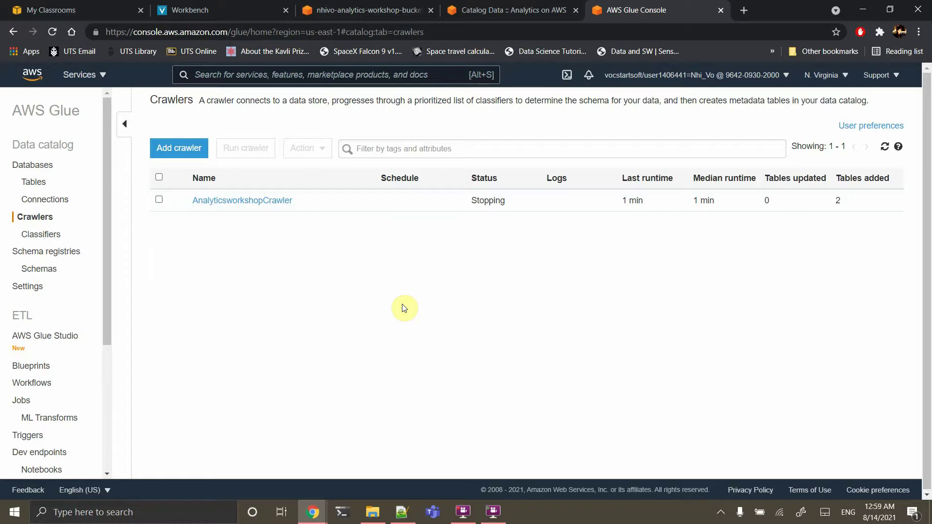
Check AnalyticsworkshopCrawler's details, then look through the raw table's schema
left_click(265, 200)
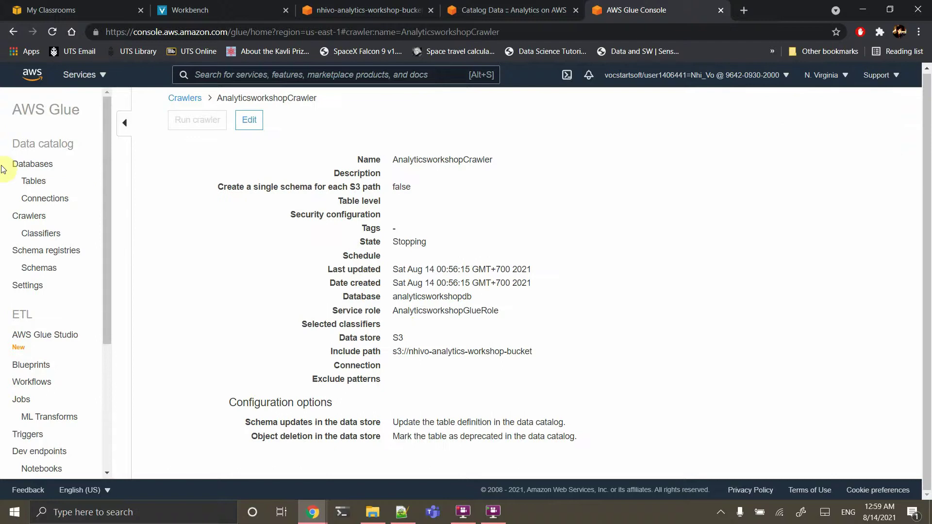
left_click(38, 180)
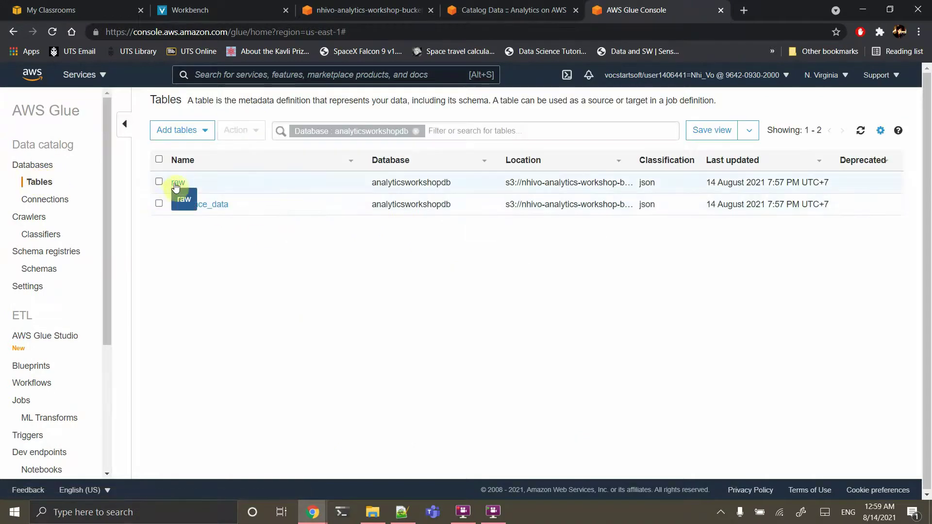
left_click(176, 184)
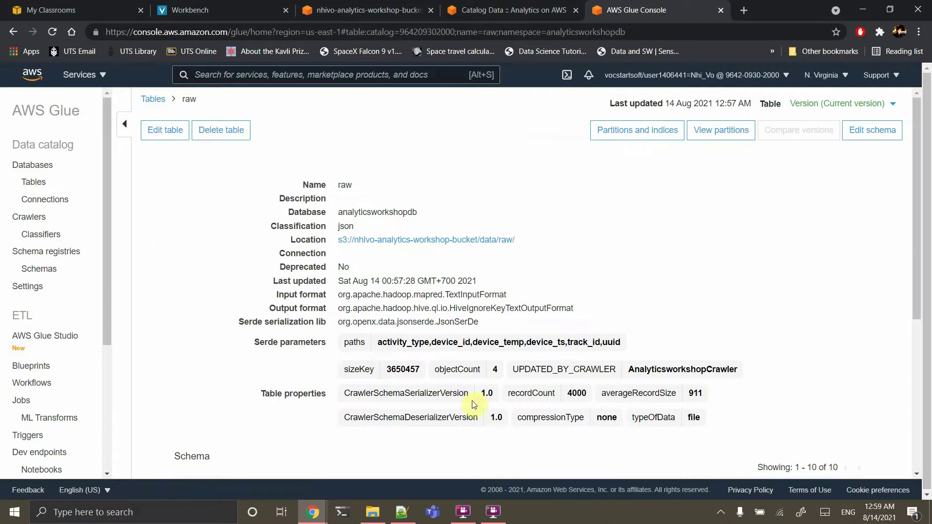
scroll(442, 406, "down", 5)
scroll(441, 406, "down", 1)
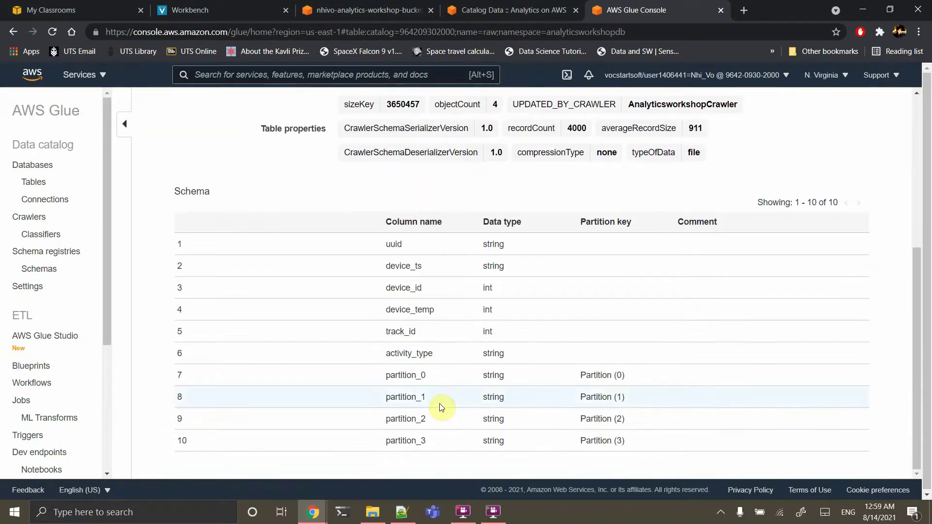
scroll(441, 405, "up", 1)
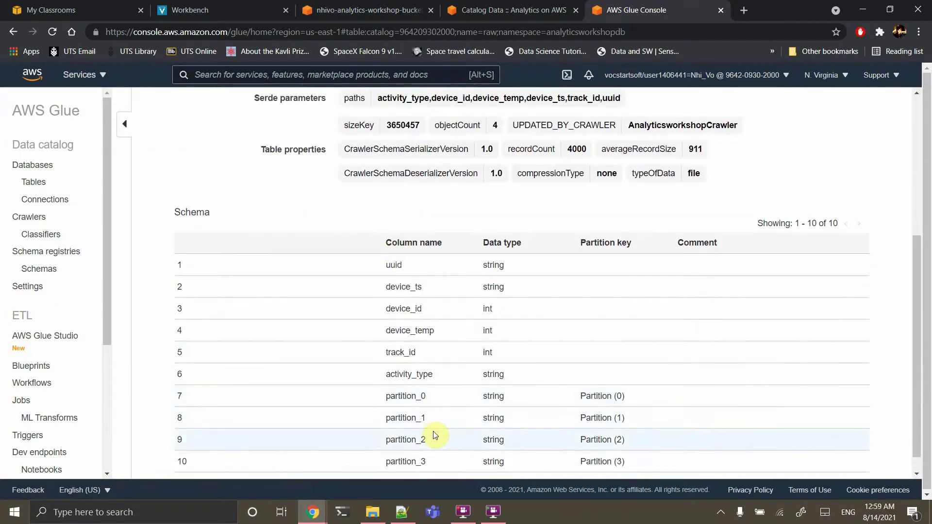
scroll(426, 437, "up", 5)
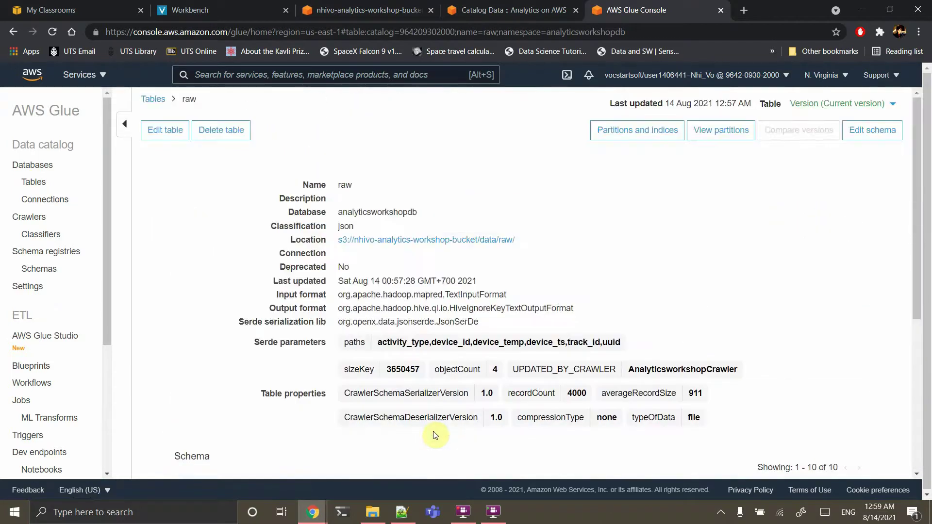
Open reference_data: 3 string columns (track_id, track_name, artist_name), 100 records, JSON classification
left_click(42, 186)
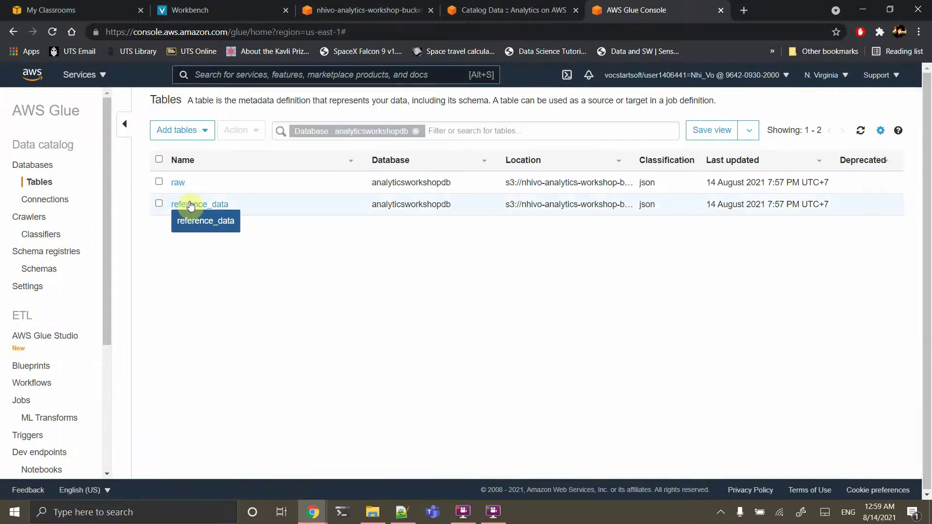
left_click(191, 204)
scroll(354, 312, "down", 3)
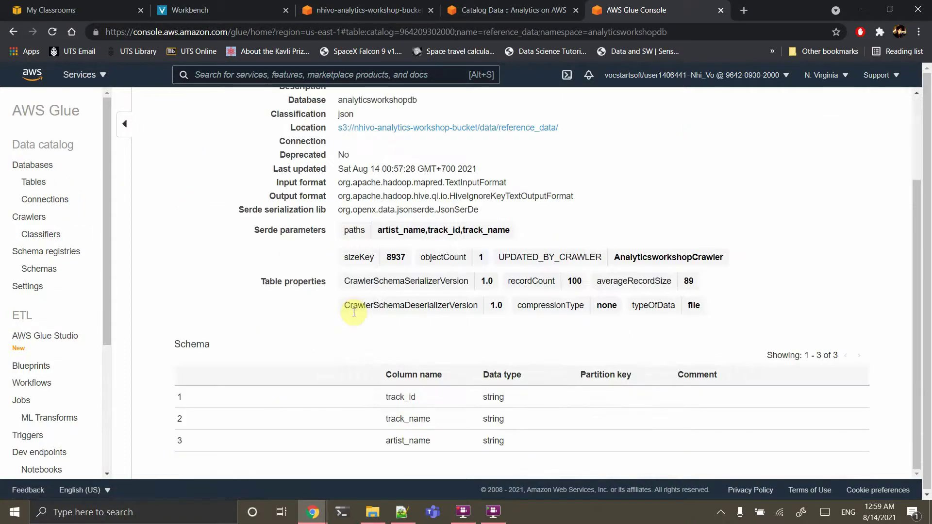
scroll(354, 315, "up", 3)
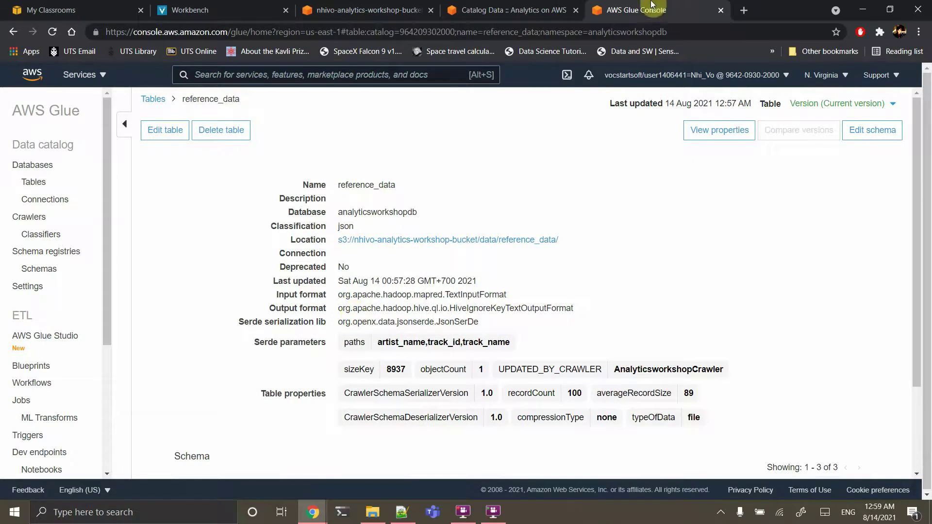
Read the lab guide's Athena section, then open Athena from the console search
left_click(465, 6)
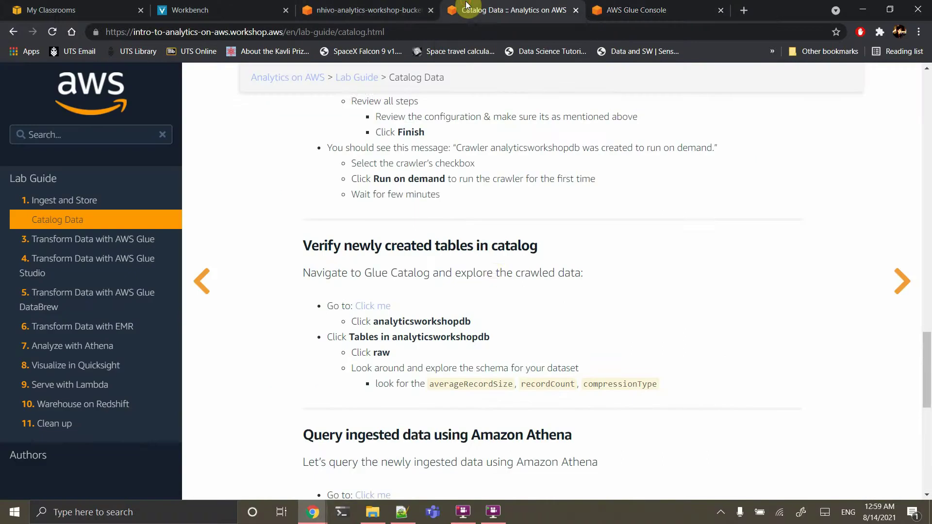
scroll(495, 266, "down", 3)
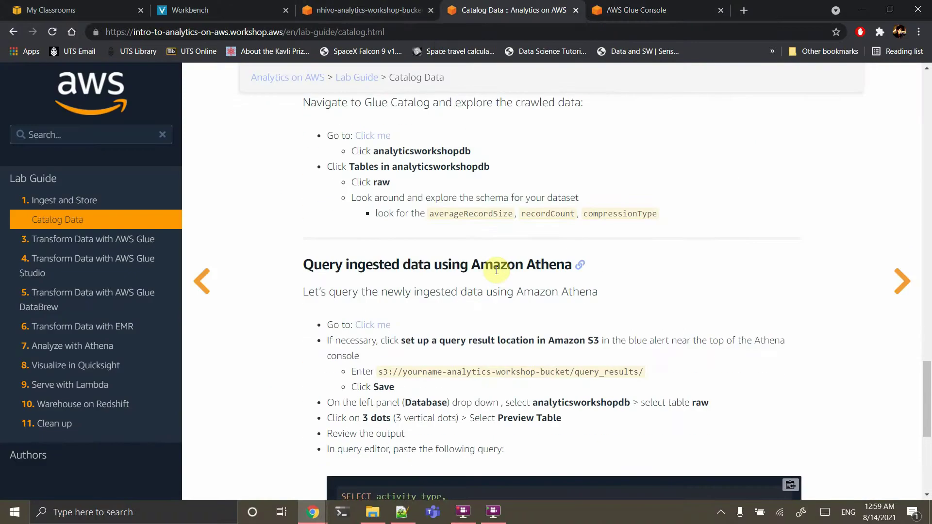
scroll(497, 270, "down", 1)
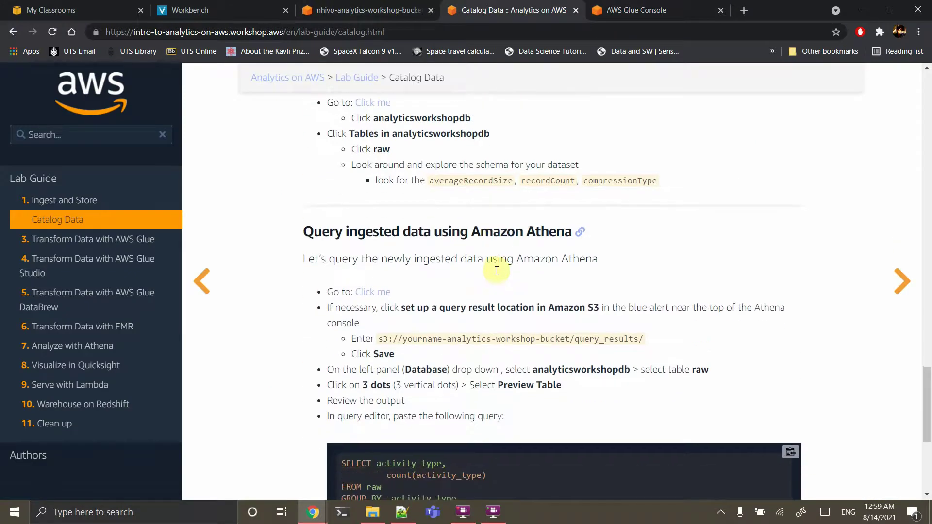
scroll(496, 270, "down", 1)
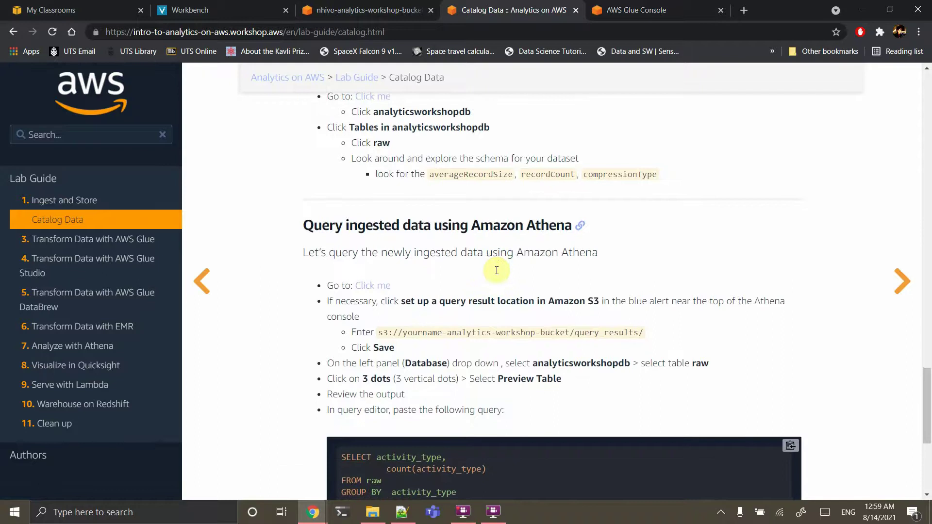
scroll(496, 271, "down", 3)
left_click(669, 10)
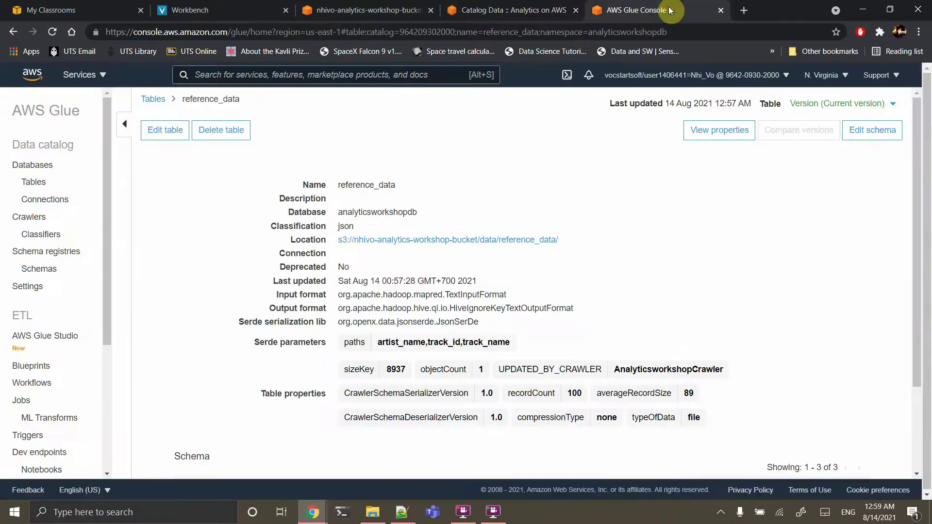
left_click(379, 73)
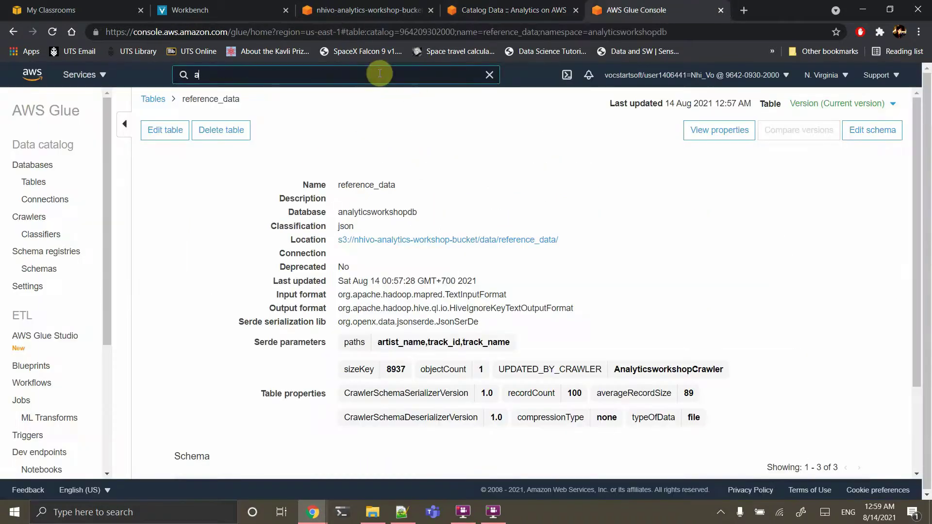
type("athena")
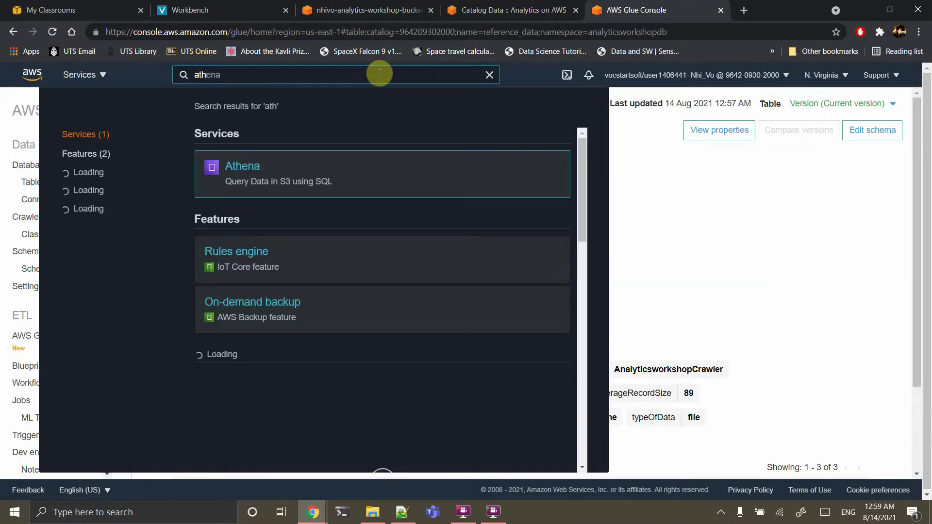
left_click(252, 168)
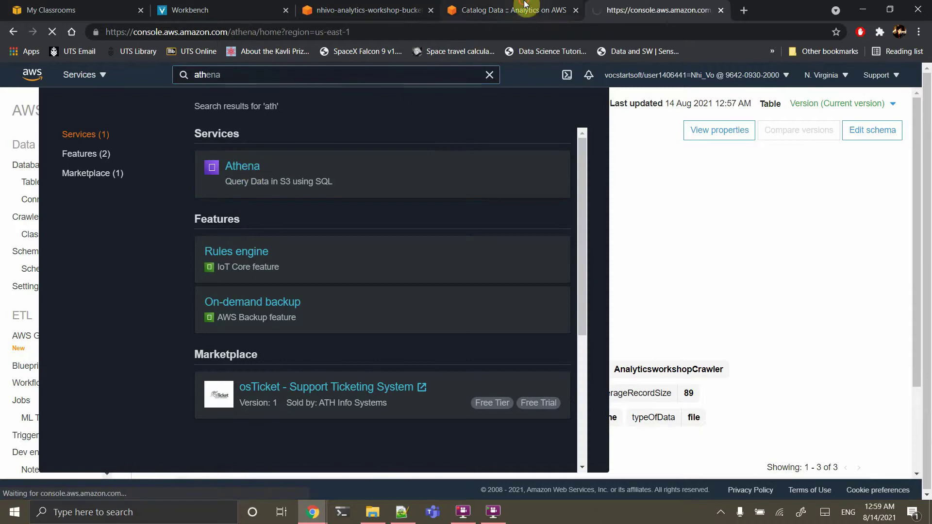
Highlight the guide's query-results S3 path and bring up the S3 bucket list
left_click(529, 10)
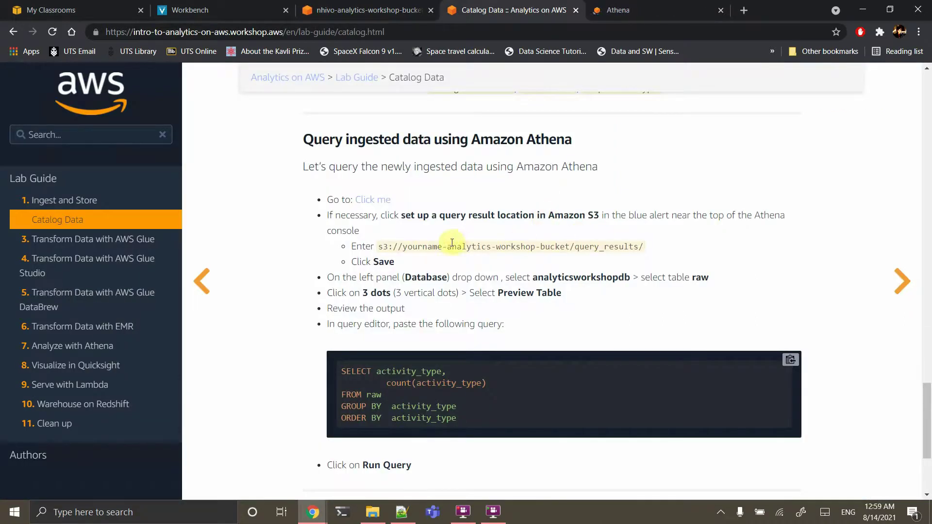
left_click_drag(645, 246, 379, 246)
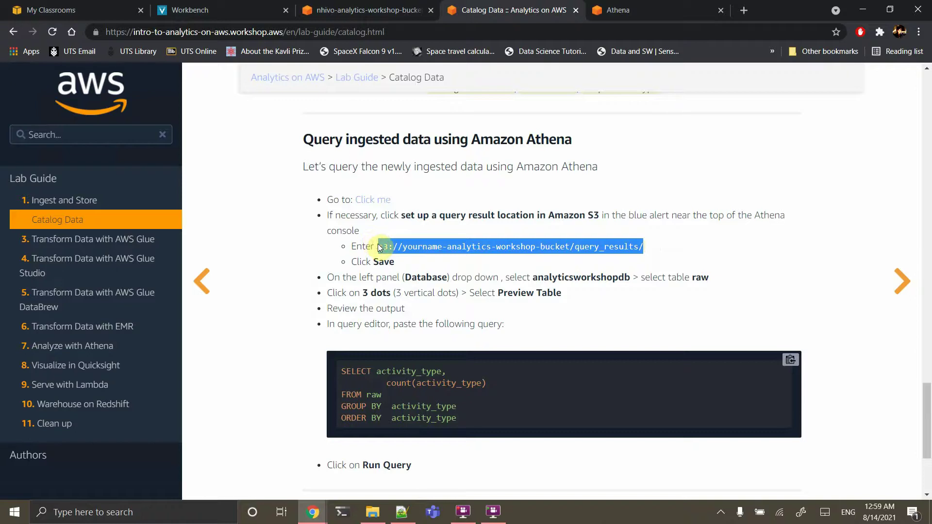
left_click(367, 10)
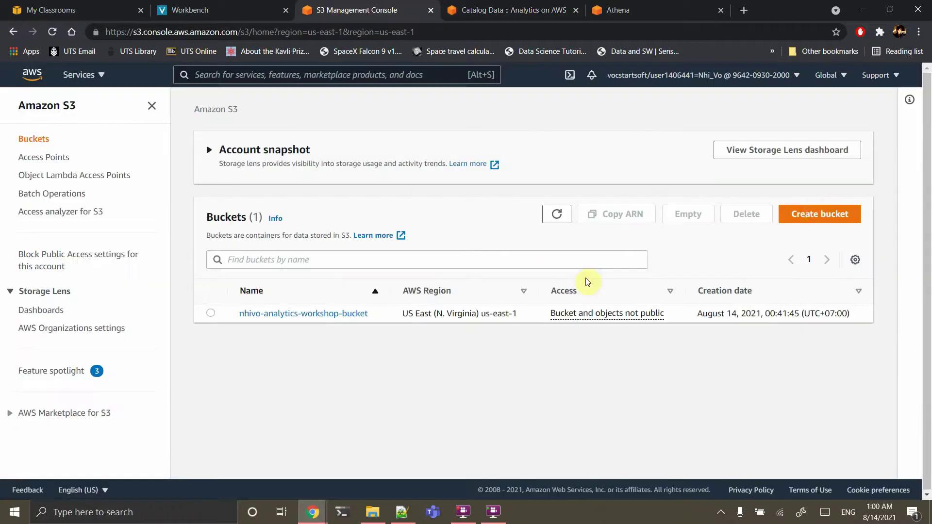
Try creating an athena-output S3 bucket; the name is rejected as not unique
left_click(811, 218)
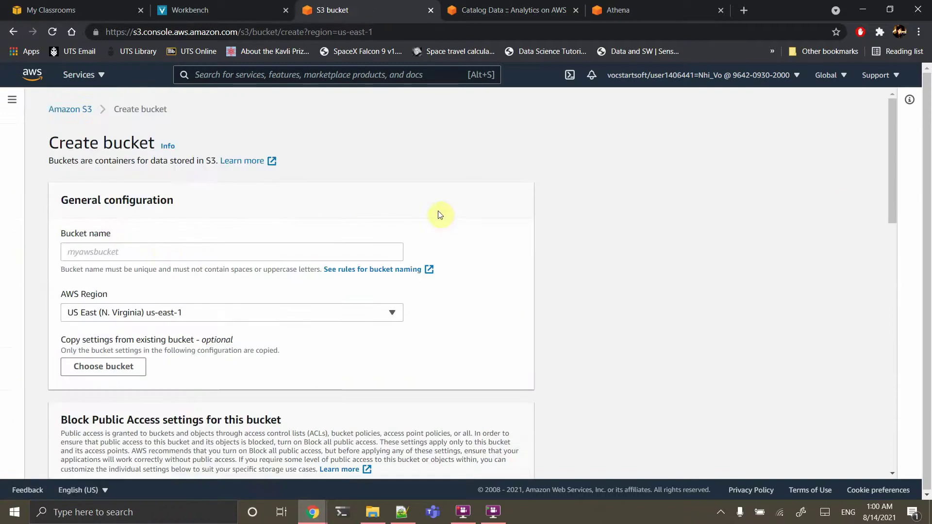
left_click(166, 250)
type("athena-output")
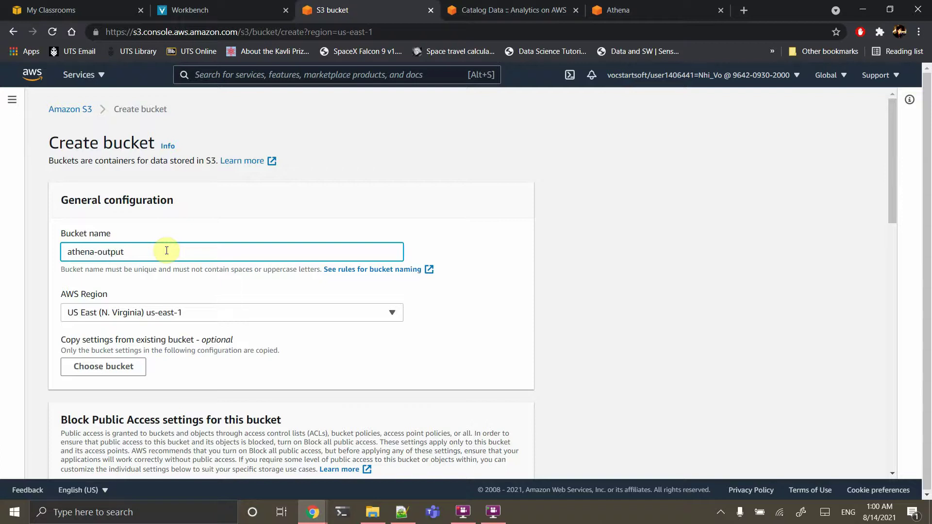
scroll(167, 250, "down", 15)
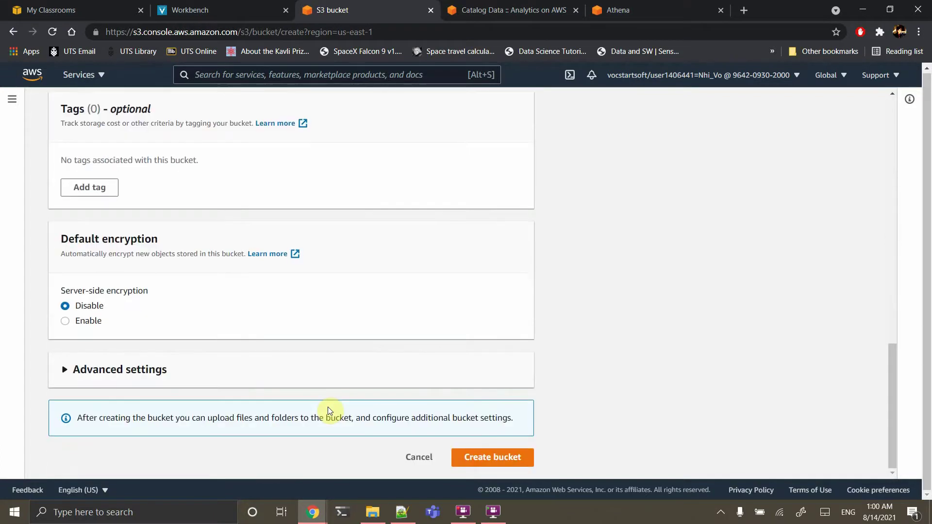
left_click(481, 456)
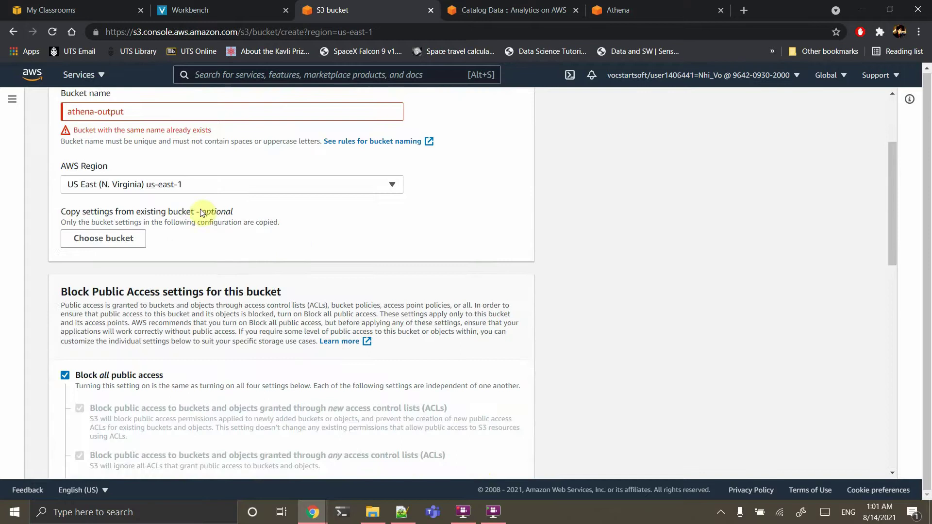
scroll(202, 212, "up", 2)
Add a personal suffix to the bucket name, create it, and select the name
left_click(142, 201)
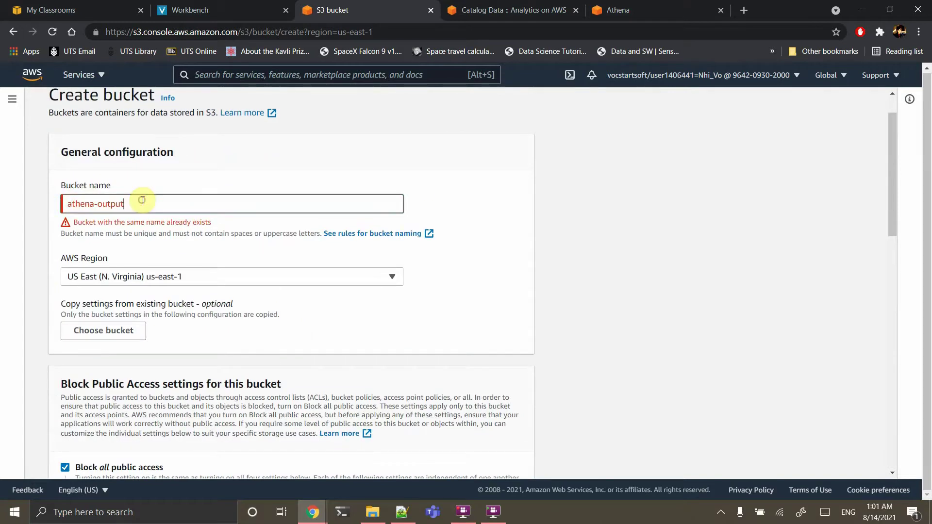
type("-nhivo")
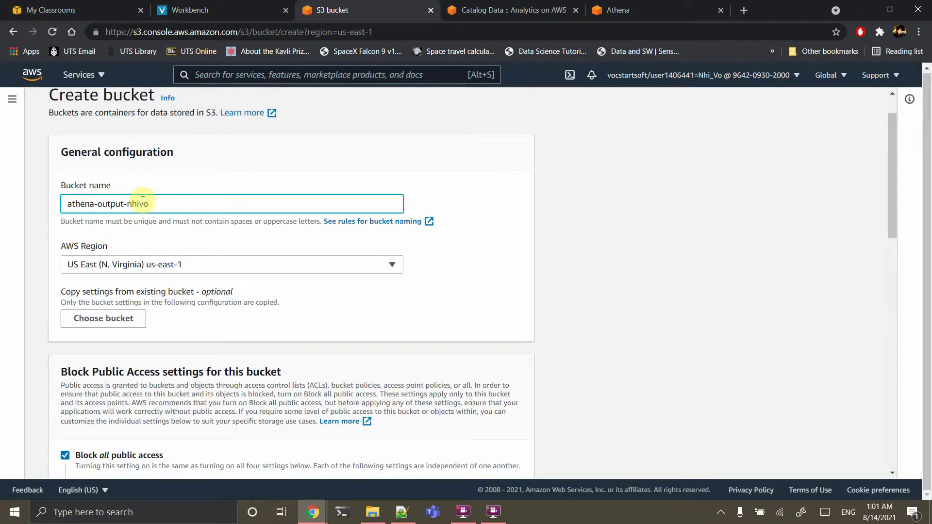
scroll(265, 324, "down", 15)
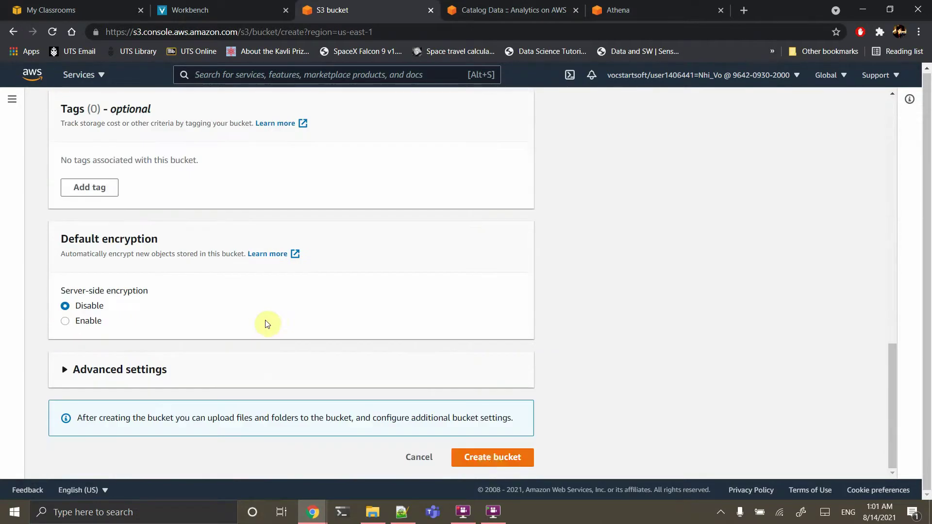
left_click(491, 461)
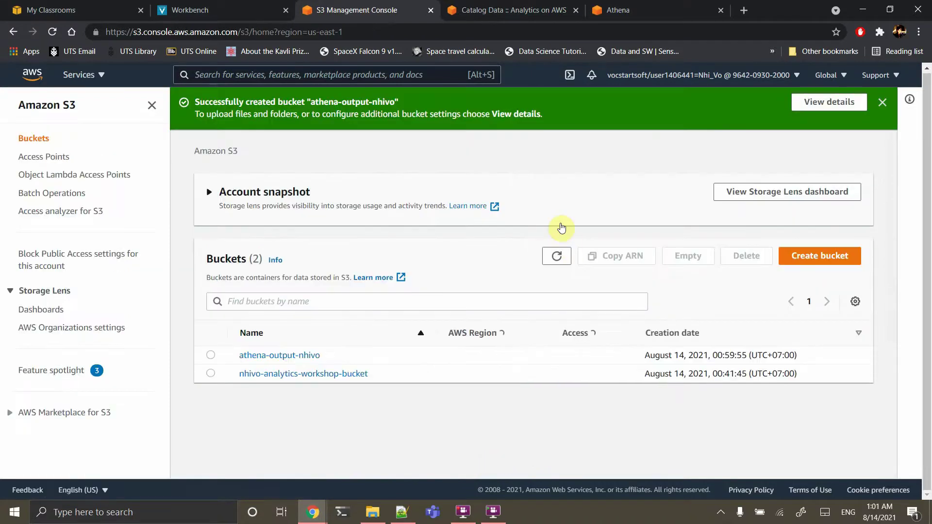
left_click_drag(343, 359, 214, 358)
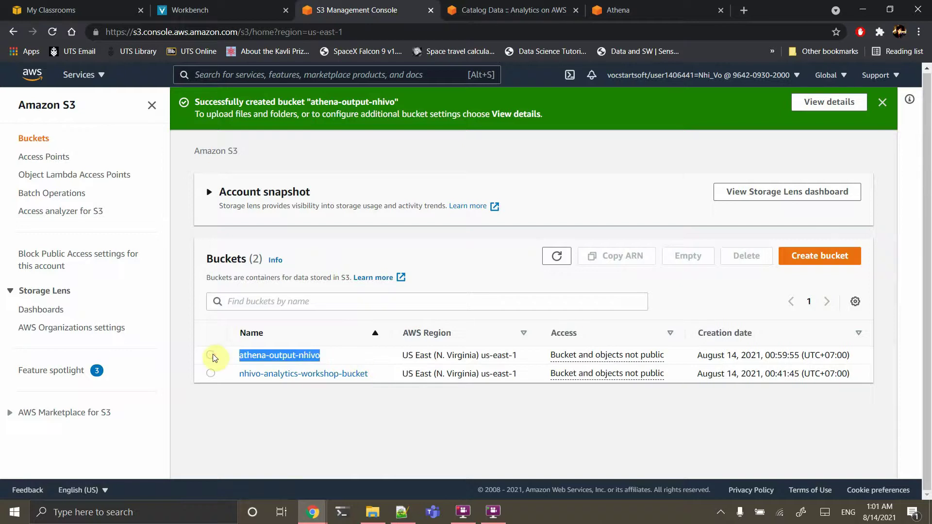
Set Athena's query result location to the athena-output bucket, remove the stray space after s3://, and save
left_click(650, 10)
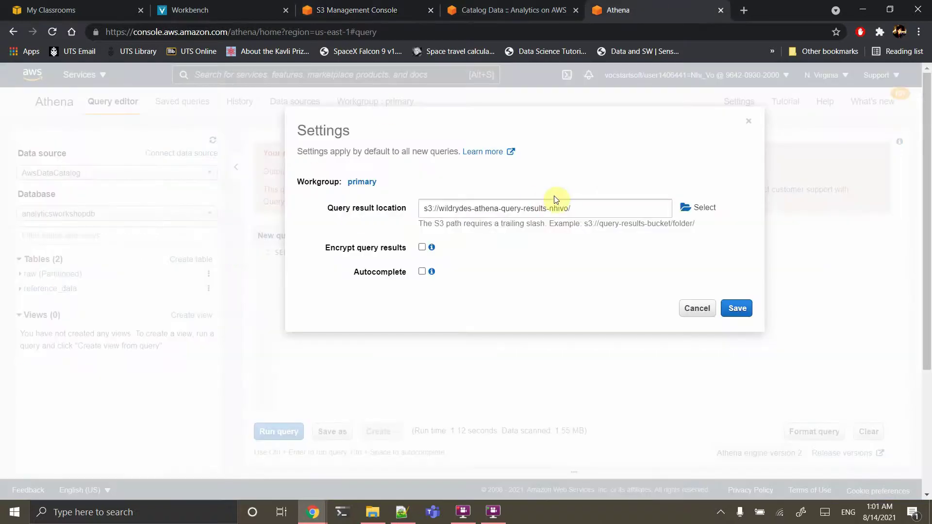
left_click(588, 209)
left_click_drag(584, 210, 512, 200)
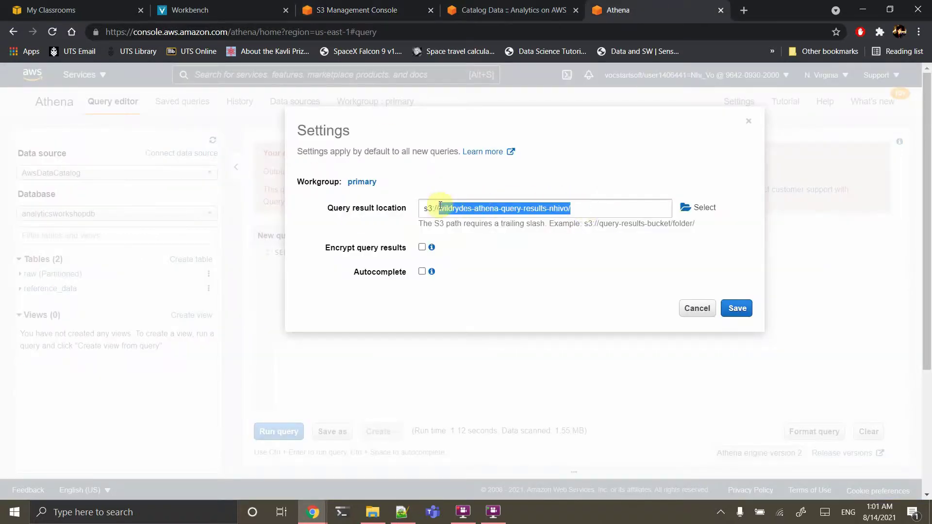
type("athena-output-nhivo/")
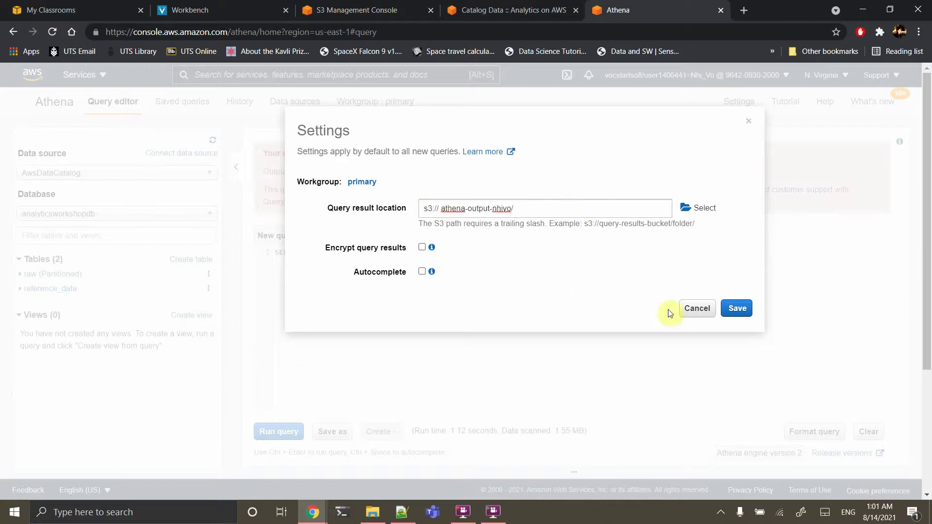
left_click(737, 308)
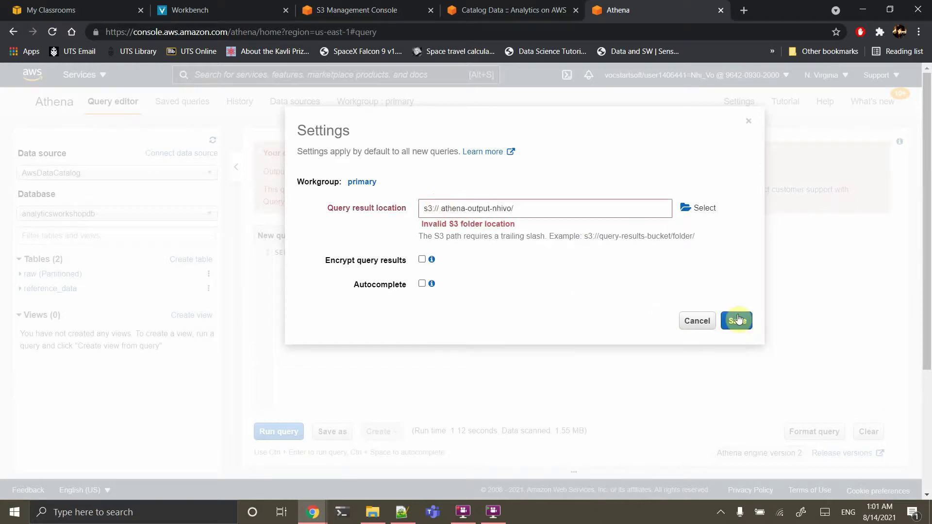
left_click(443, 211)
key("BackSpace")
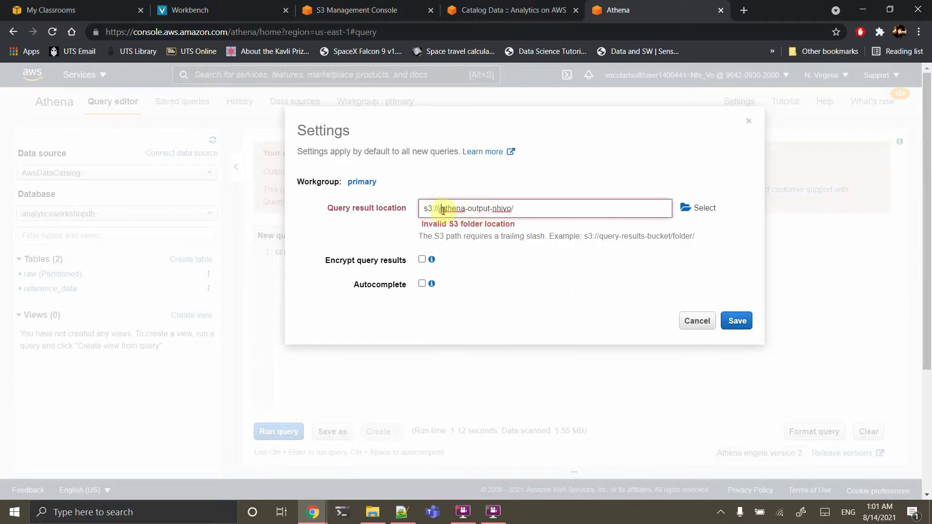
left_click(736, 321)
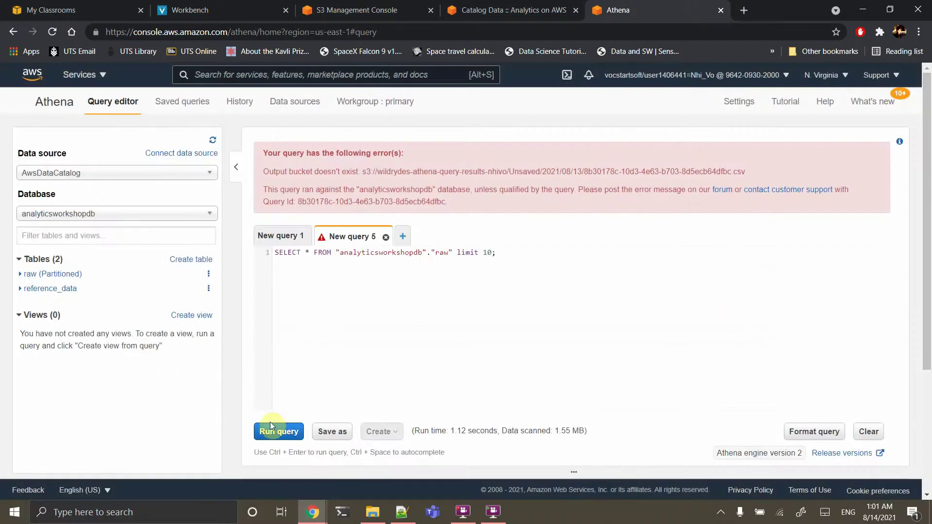
Rerun the raw table preview query and copy the guide's GROUP BY query
left_click(275, 431)
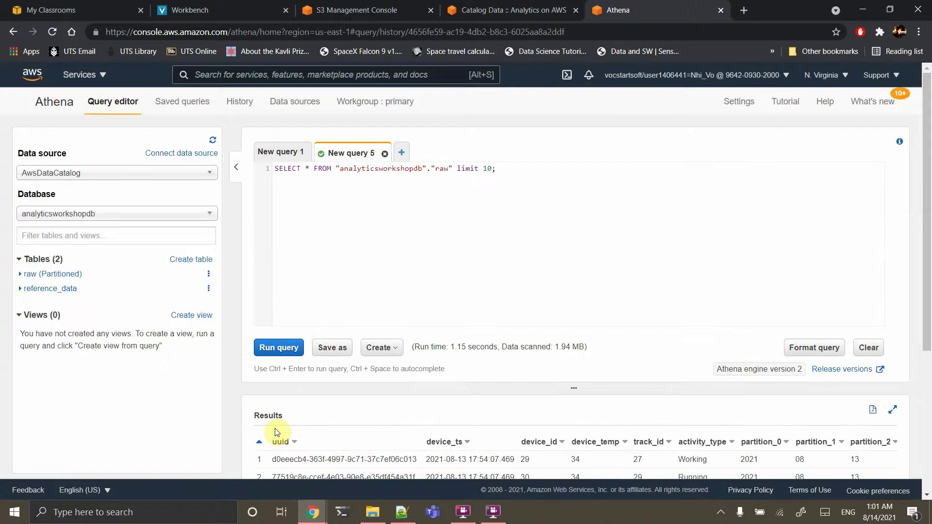
scroll(274, 432, "down", 5)
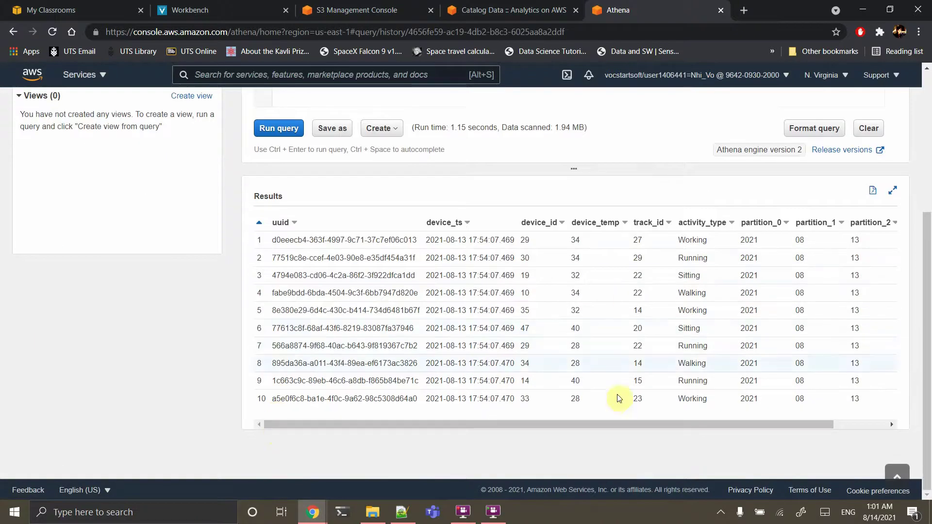
left_click(510, 9)
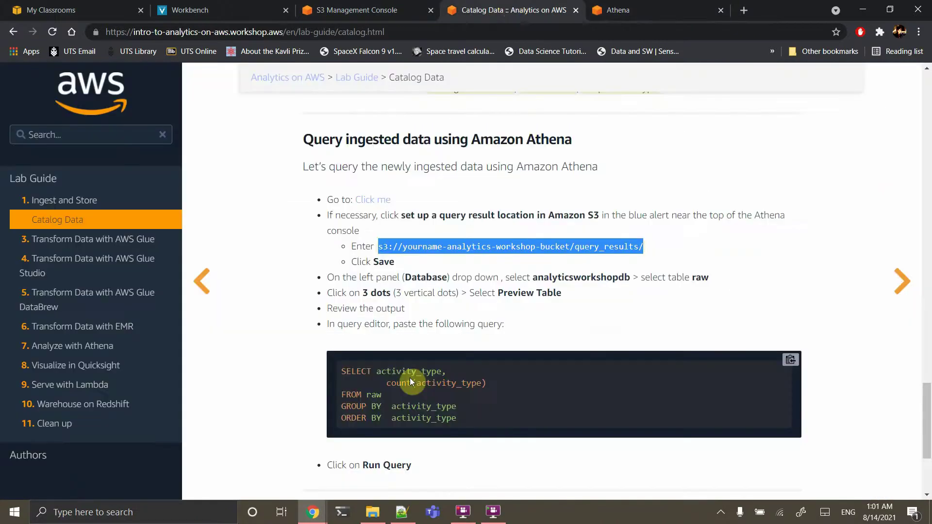
left_click(790, 360)
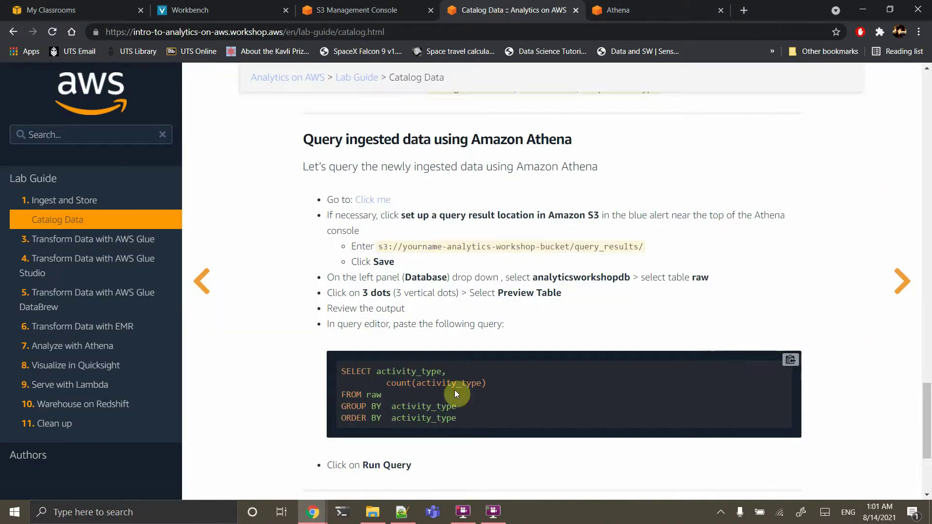
left_click(645, 10)
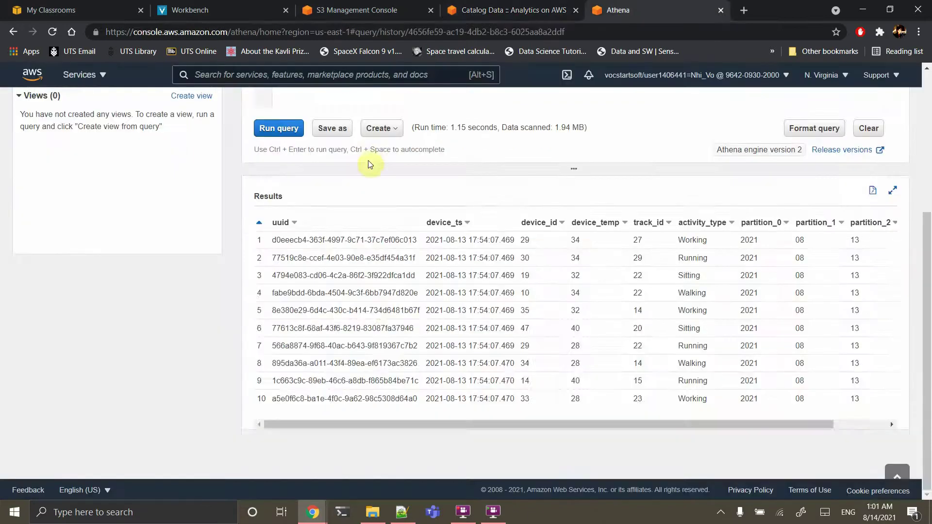
scroll(368, 160, "up", 4)
Run the activity_type count query over raw, with Traveling 6062 as the largest group
key("ctrl+a")
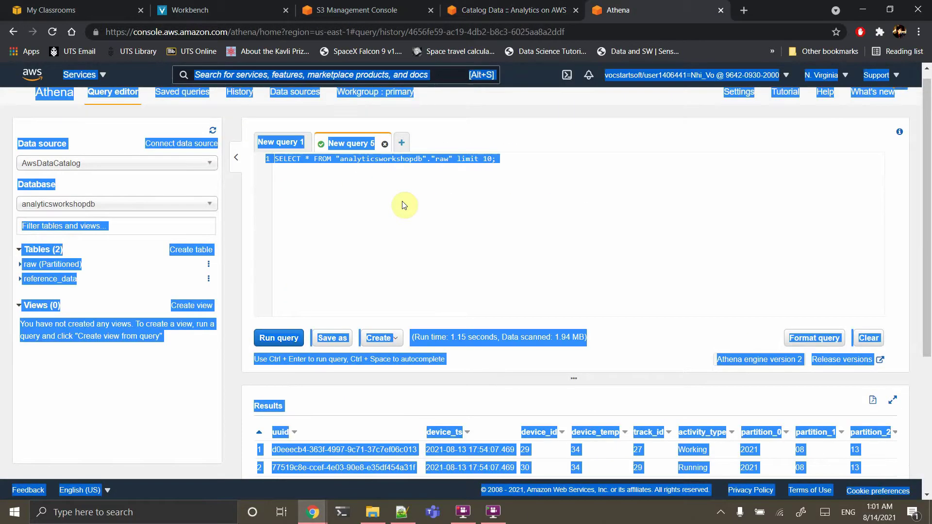
left_click(385, 167)
key("ctrl+a")
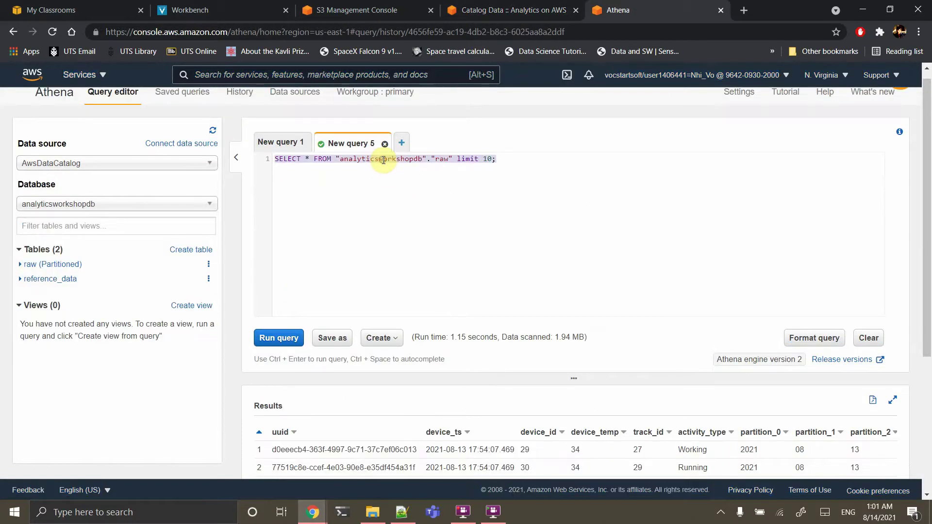
key("ctrl+v")
left_click(287, 338)
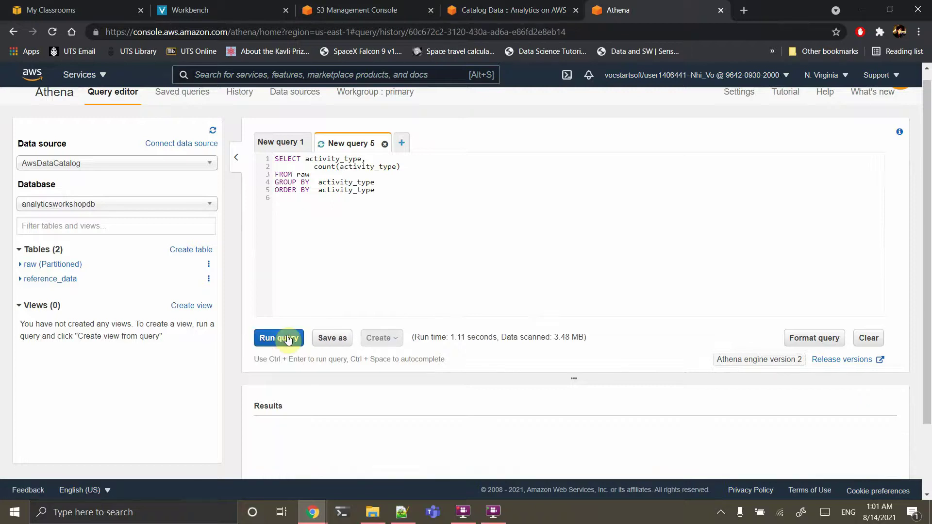
scroll(288, 338, "down", 2)
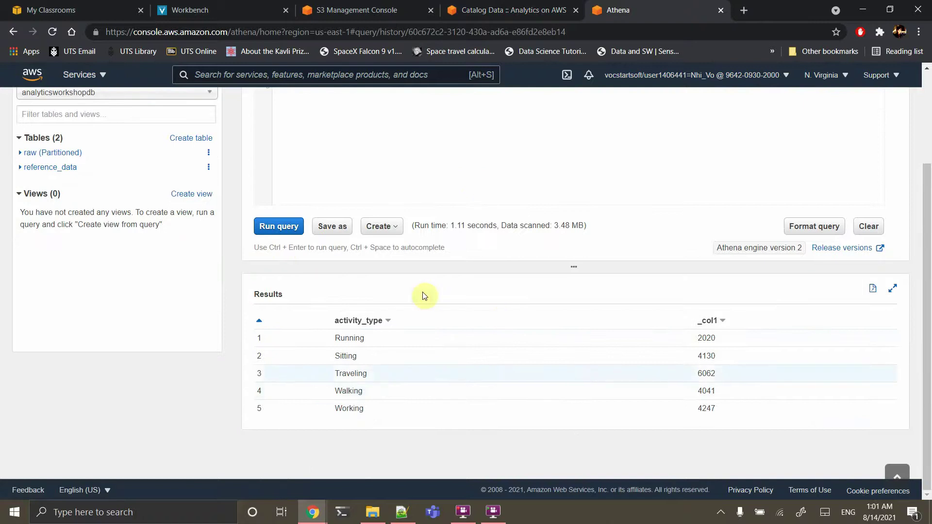
scroll(444, 410, "up", 2)
scroll(446, 409, "down", 2)
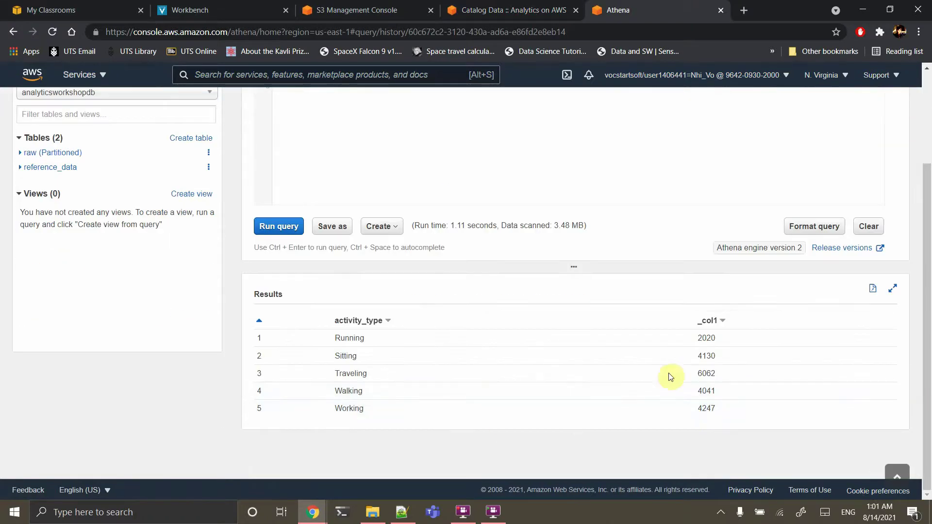
left_click(515, 7)
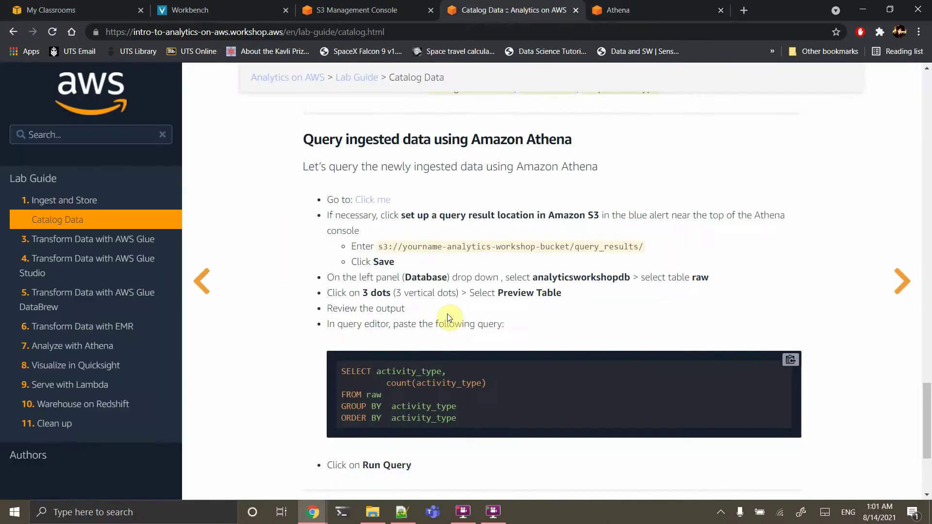
Open the guide's 'Transform Data with AWS Glue Studio' page, then return to Athena's results
scroll(447, 314, "down", 4)
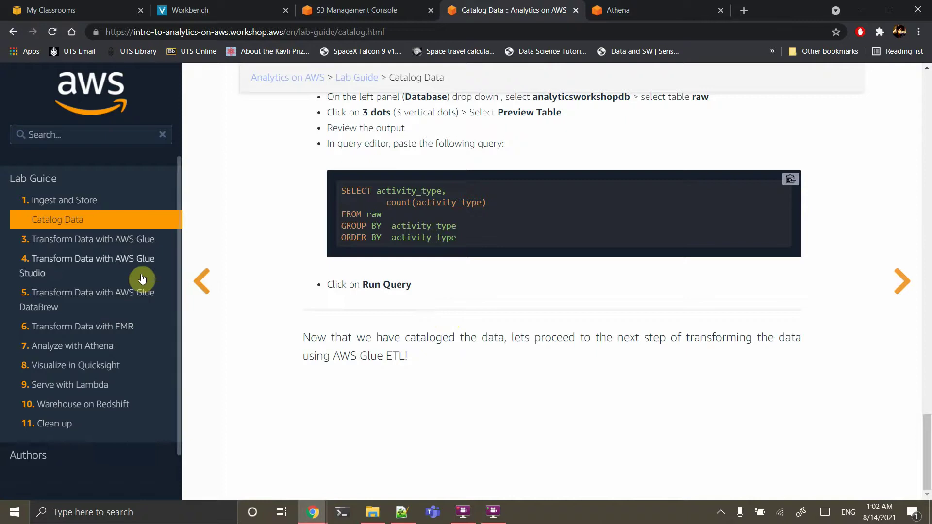
left_click(86, 267)
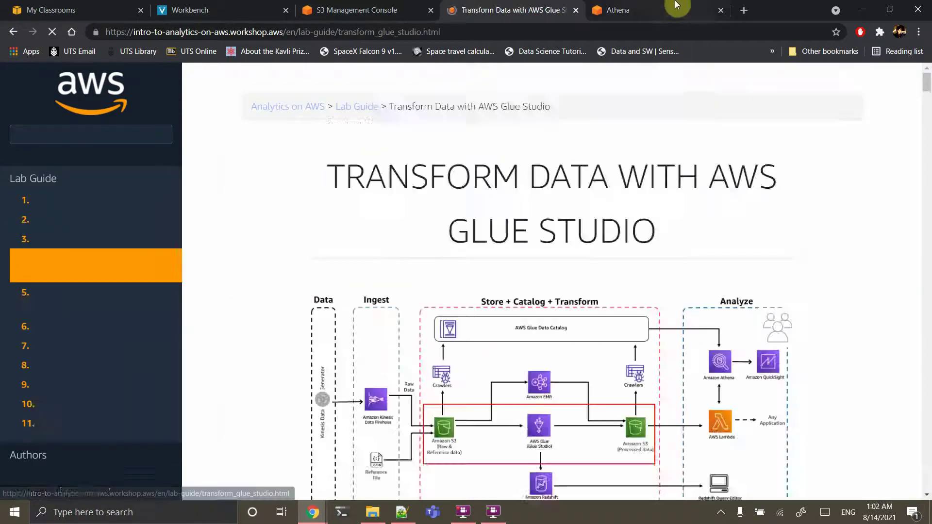
left_click(618, 10)
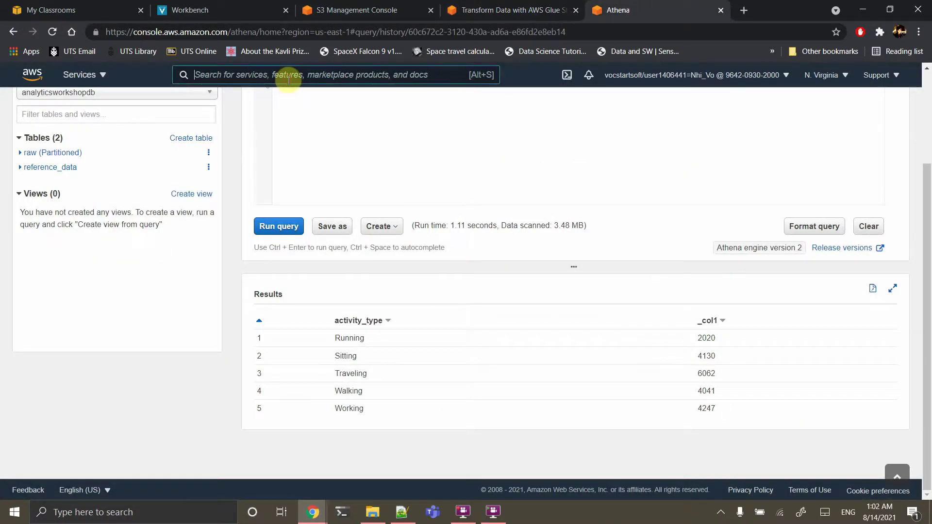
Open AWS Glue Studio by searching 'glue' in the console
type("glue")
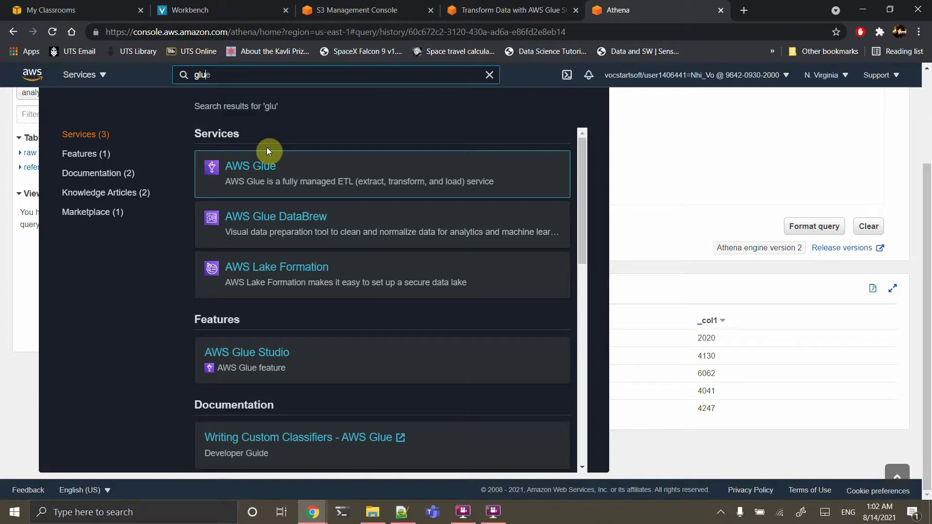
left_click(257, 165)
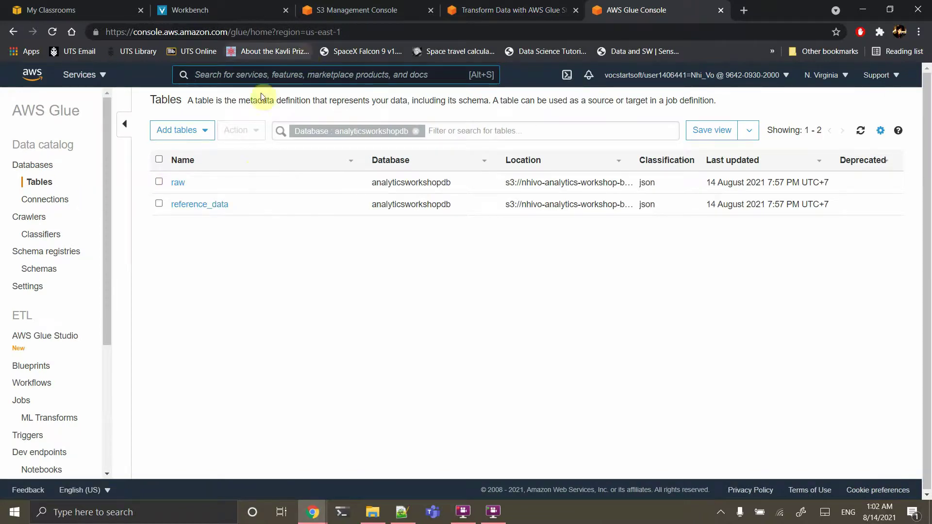
scroll(69, 370, "down", 5)
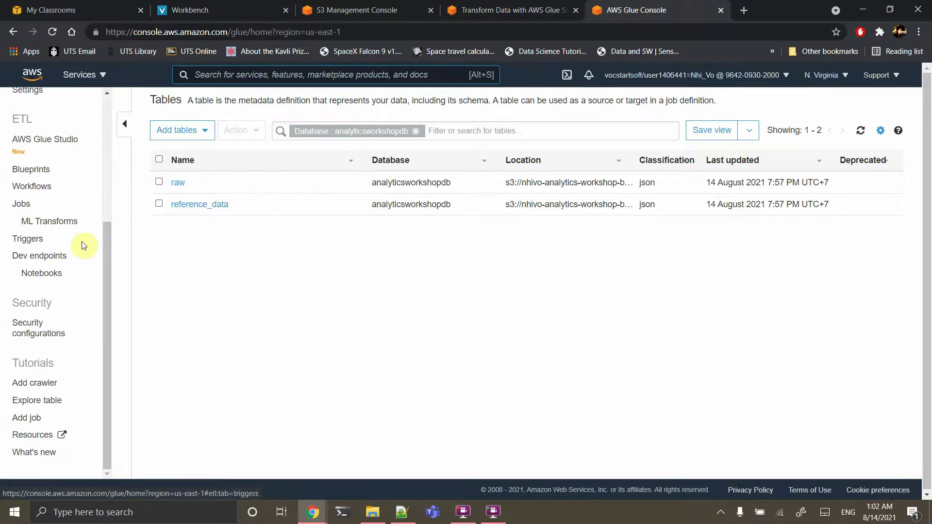
scroll(71, 247, "up", 2)
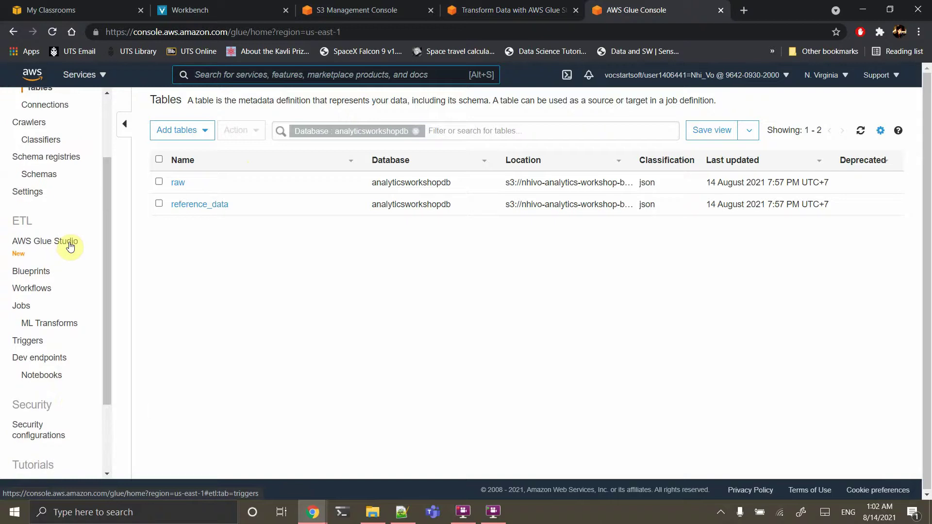
left_click(45, 246)
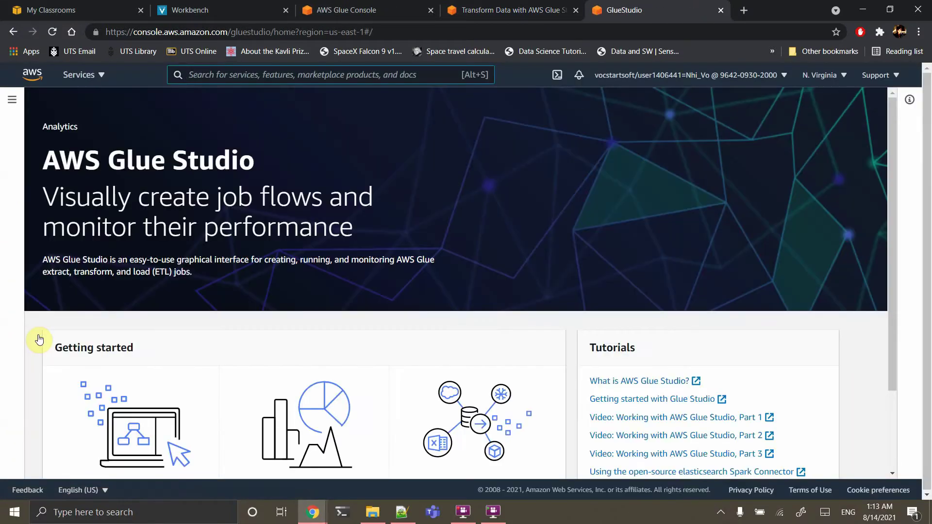
Create a new Glue Studio job from a blank visual canvas
left_click(12, 100)
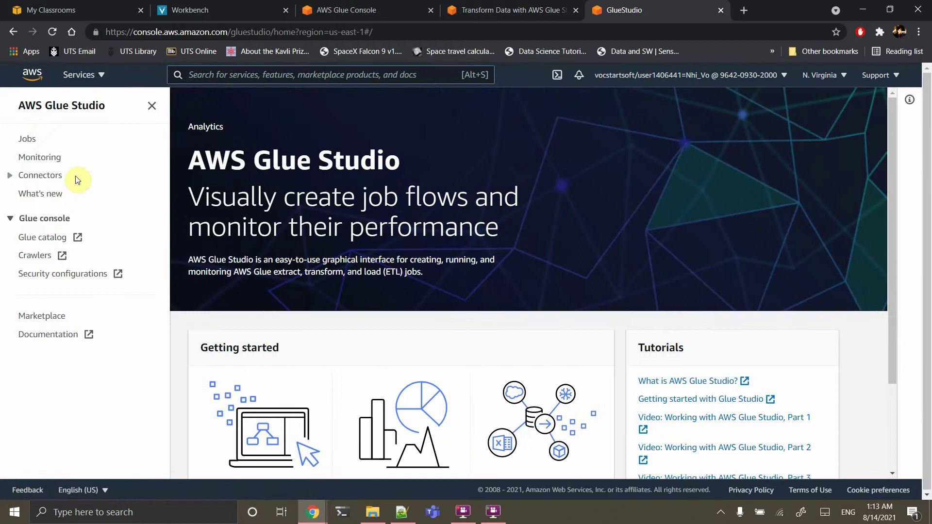
left_click(28, 140)
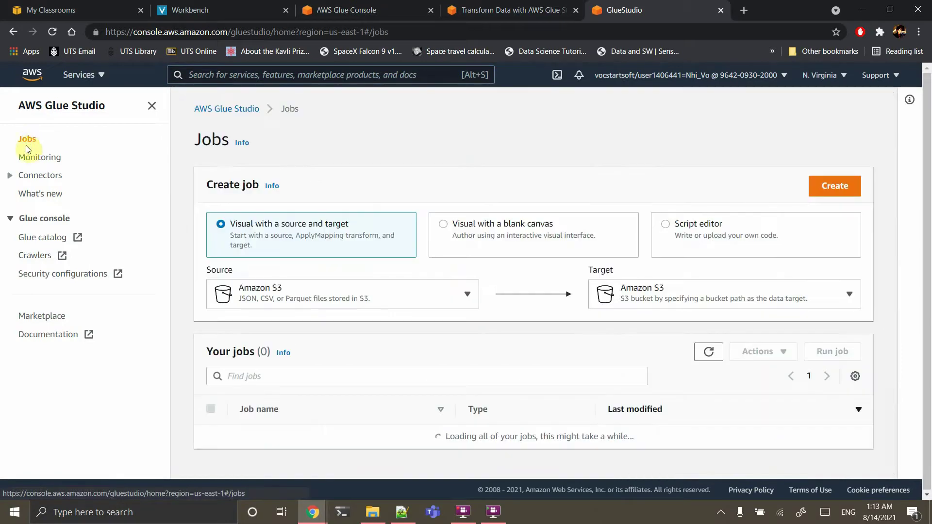
left_click(490, 238)
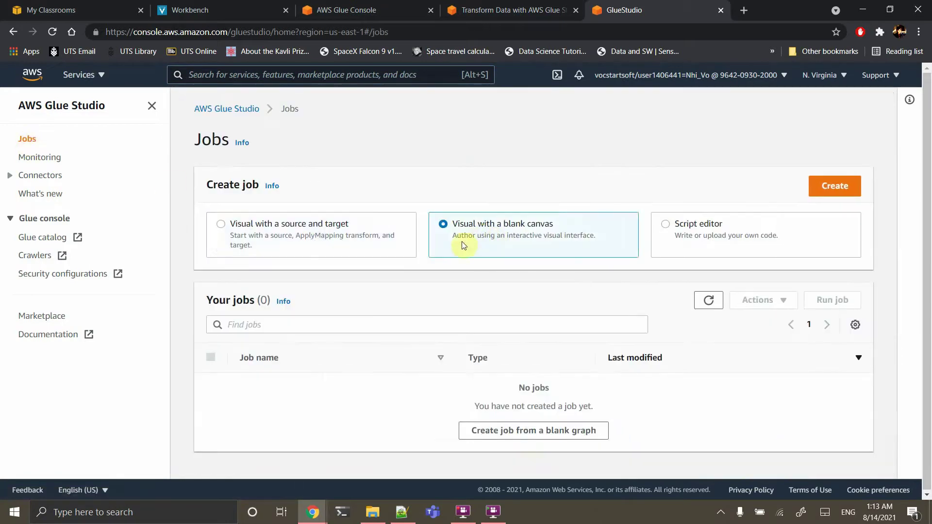
left_click(504, 431)
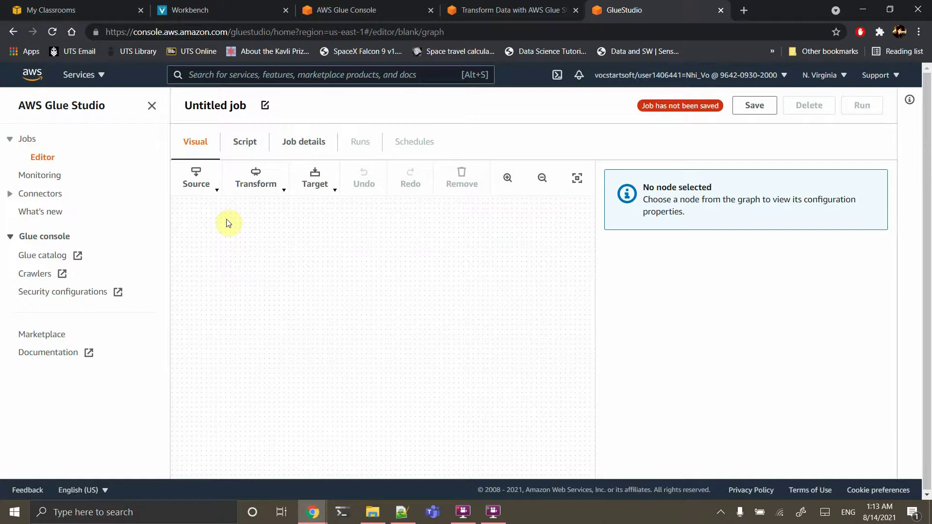
left_click(201, 185)
Add an Amazon S3 source reading the Data Catalog table analyticsworkshopdb/raw
left_click(221, 258)
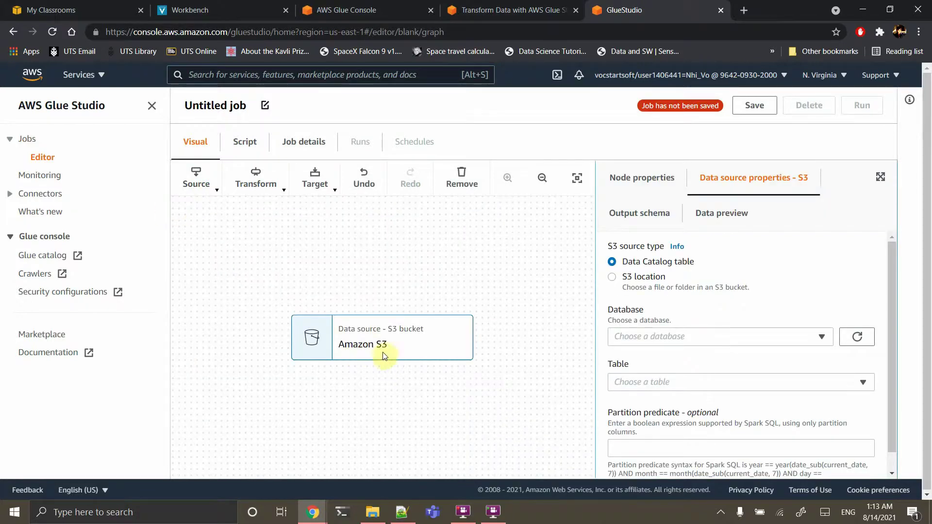
left_click(648, 288)
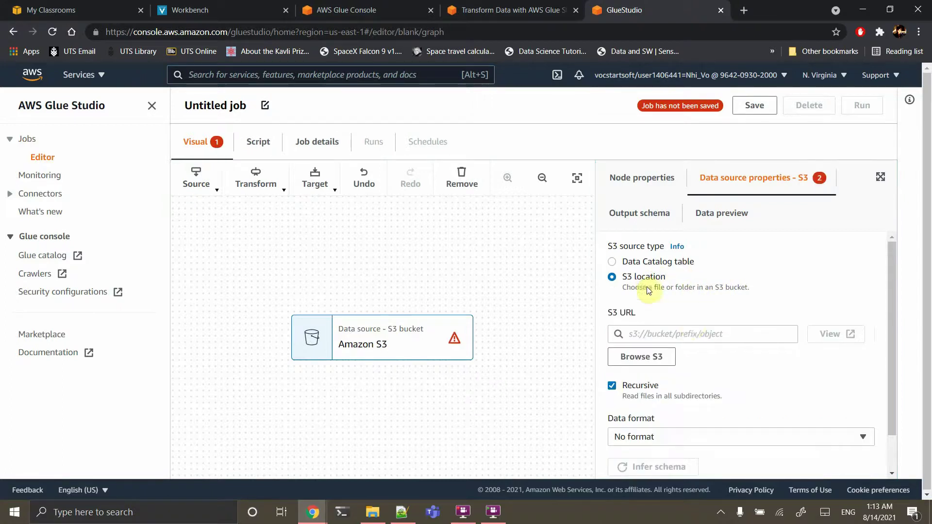
left_click(652, 262)
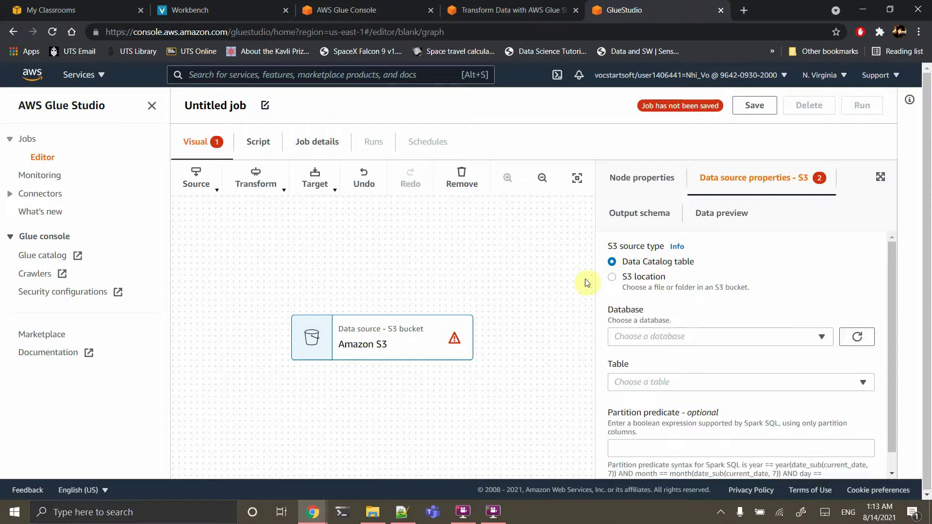
left_click(769, 335)
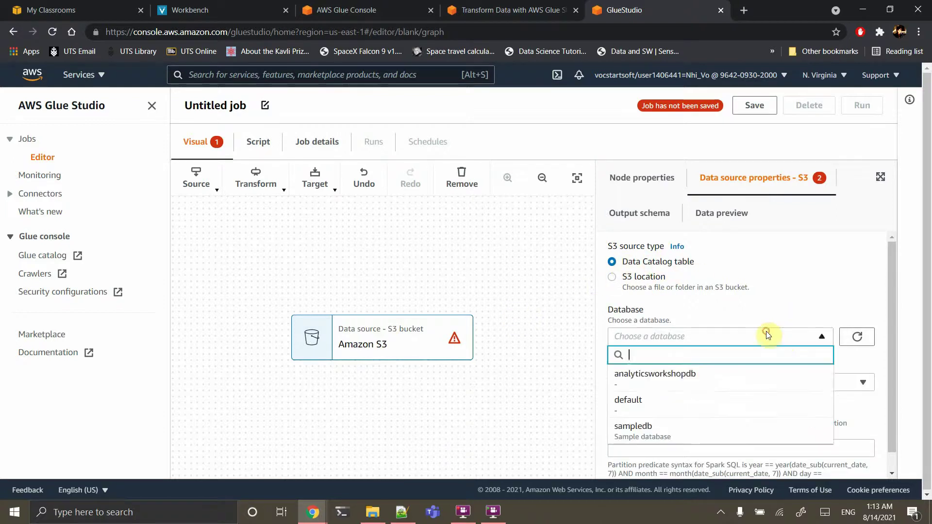
left_click(710, 374)
left_click(691, 384)
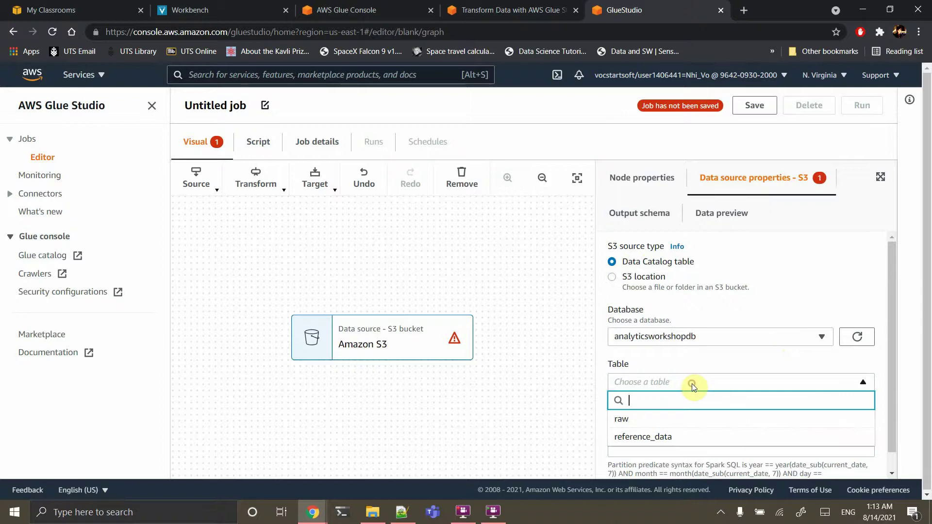
left_click(657, 418)
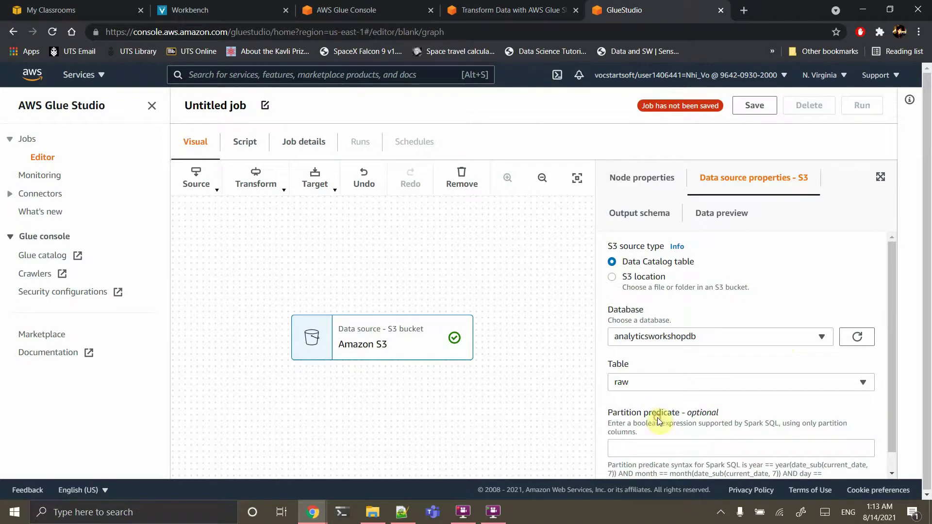
Add a second Amazon S3 source reading analyticsworkshopdb/reference_data
left_click(197, 178)
left_click(218, 260)
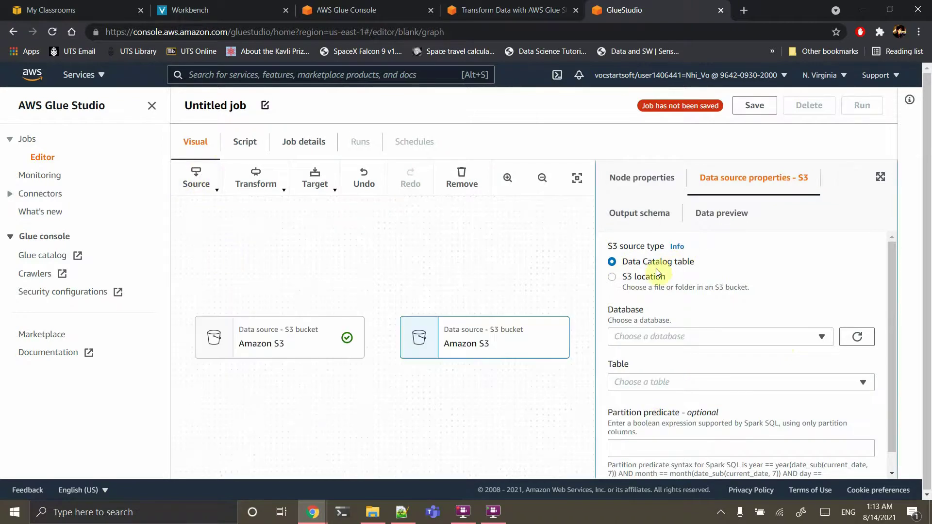
left_click(654, 338)
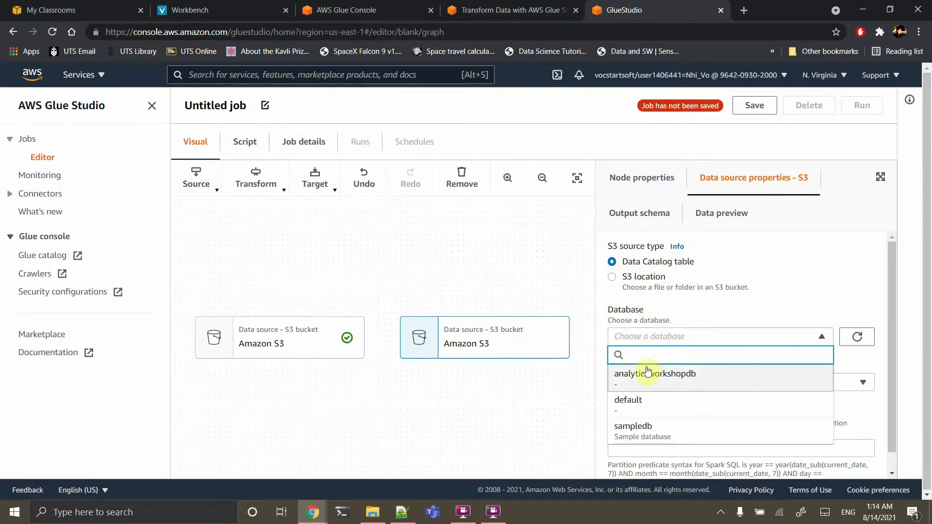
left_click(647, 382)
left_click(651, 384)
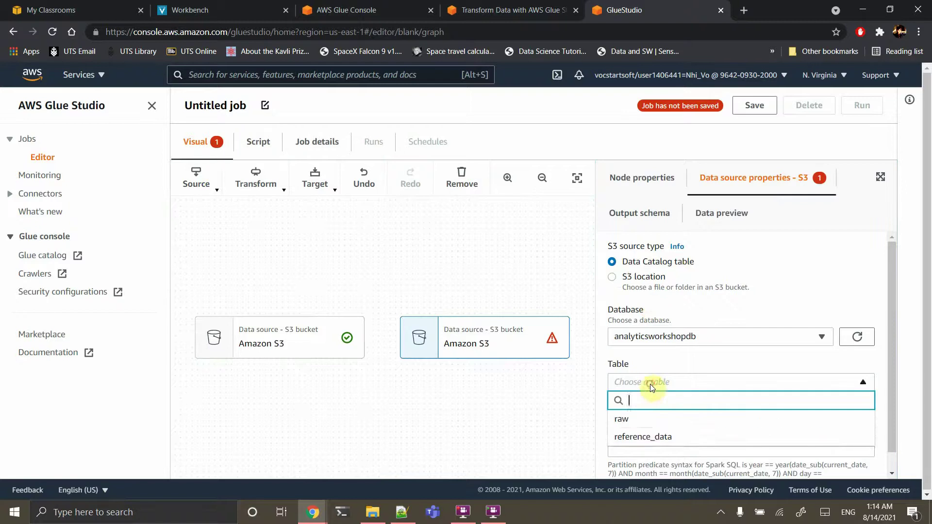
left_click(650, 435)
left_click(315, 348)
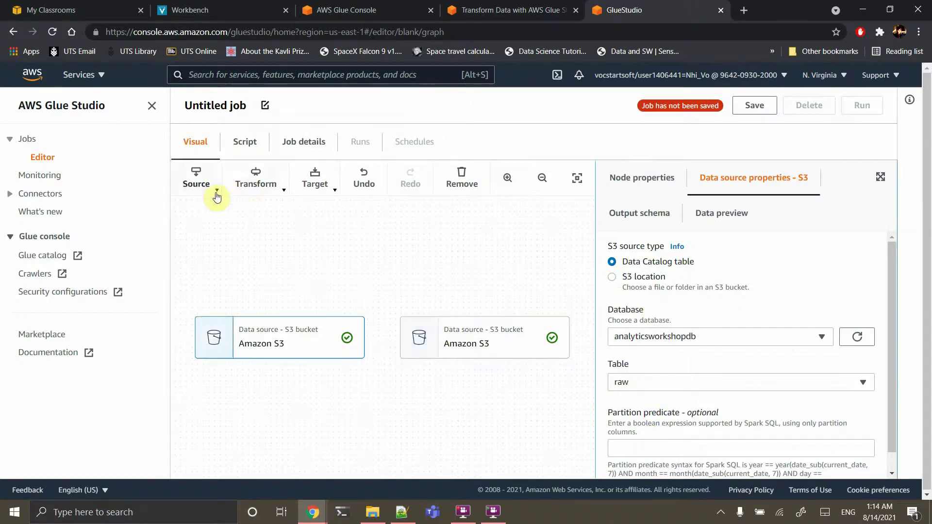
Add a Join transform with the second Amazon S3 source as an extra parent node
left_click(255, 184)
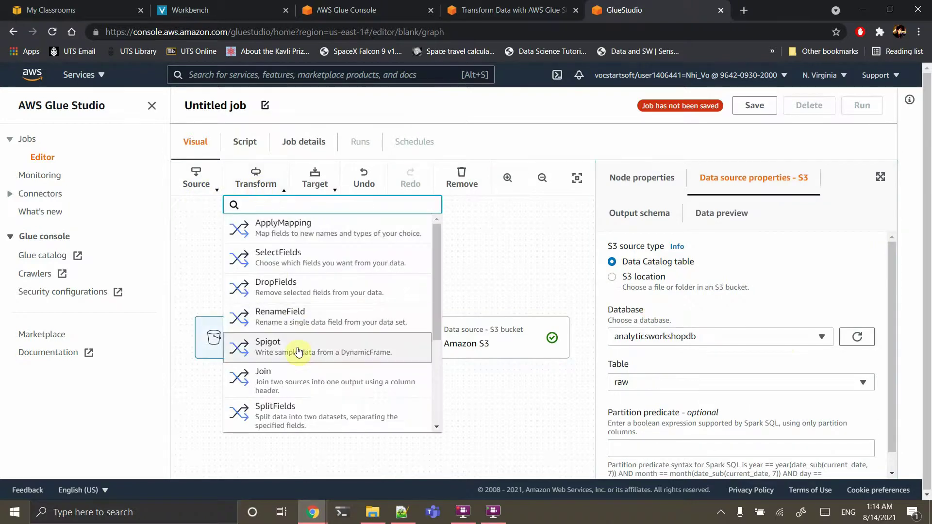
left_click(291, 378)
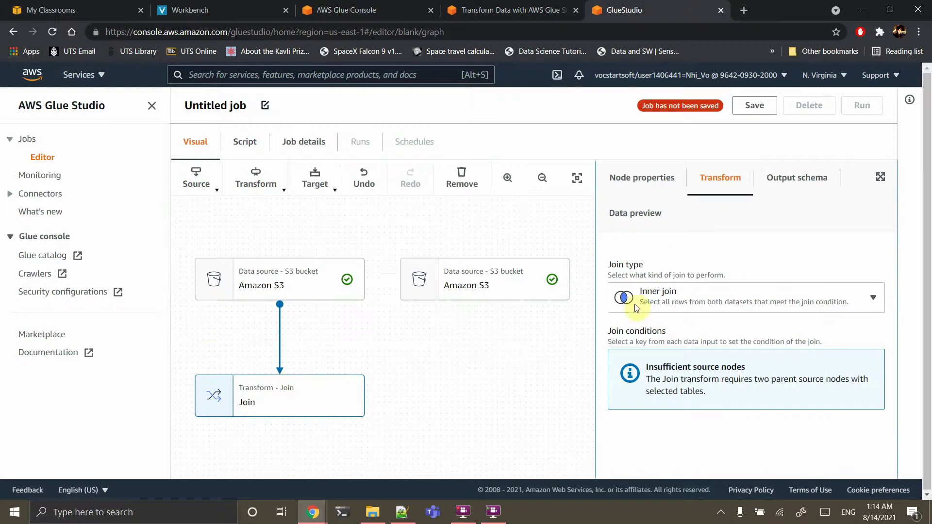
left_click(661, 175)
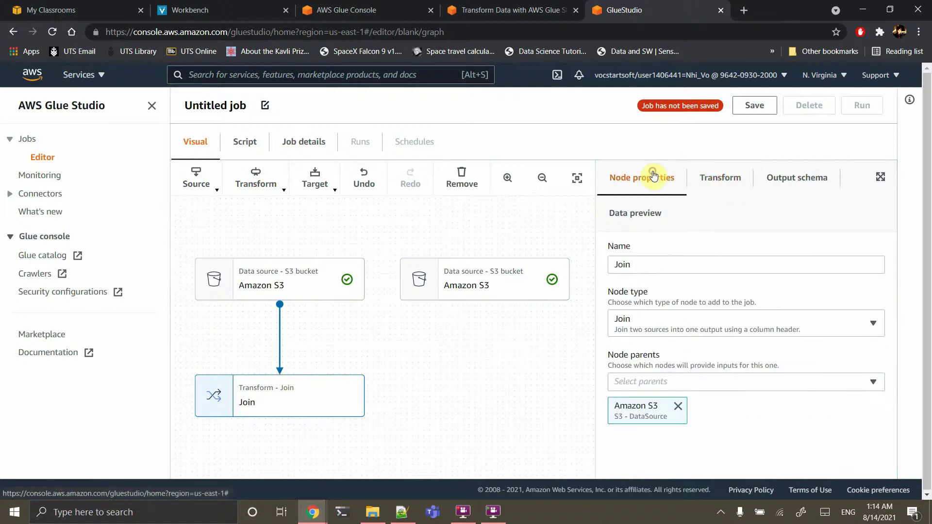
left_click(680, 378)
left_click(665, 346)
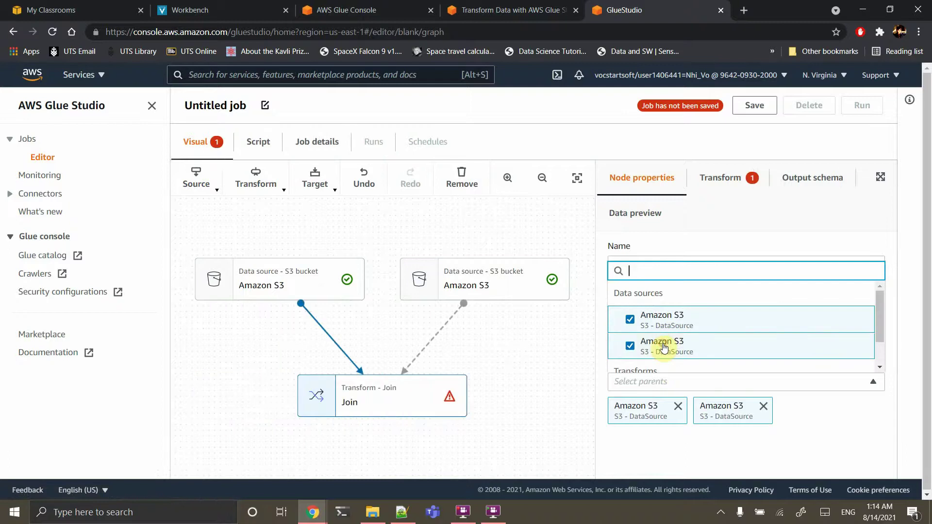
left_click(727, 216)
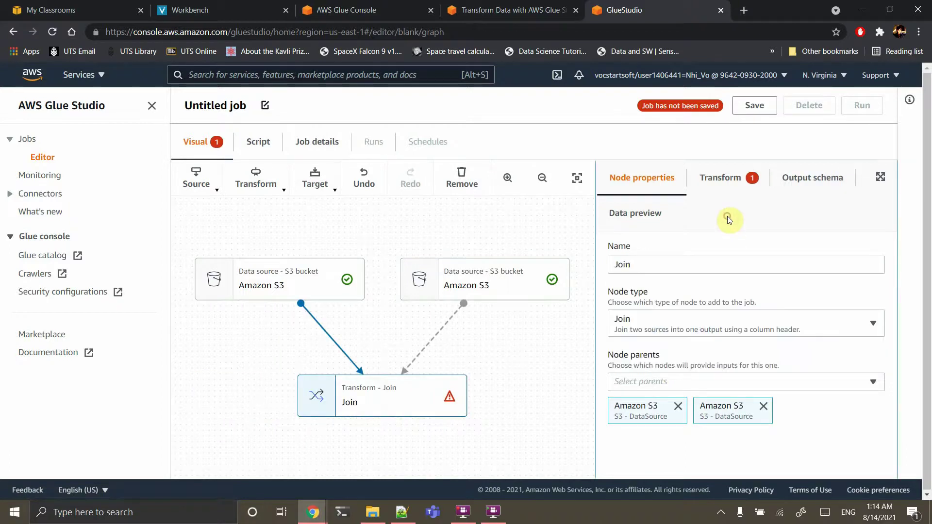
Set the join condition to track_id = track_id, then add a second, empty condition row
left_click(723, 178)
scroll(725, 337, "down", 1)
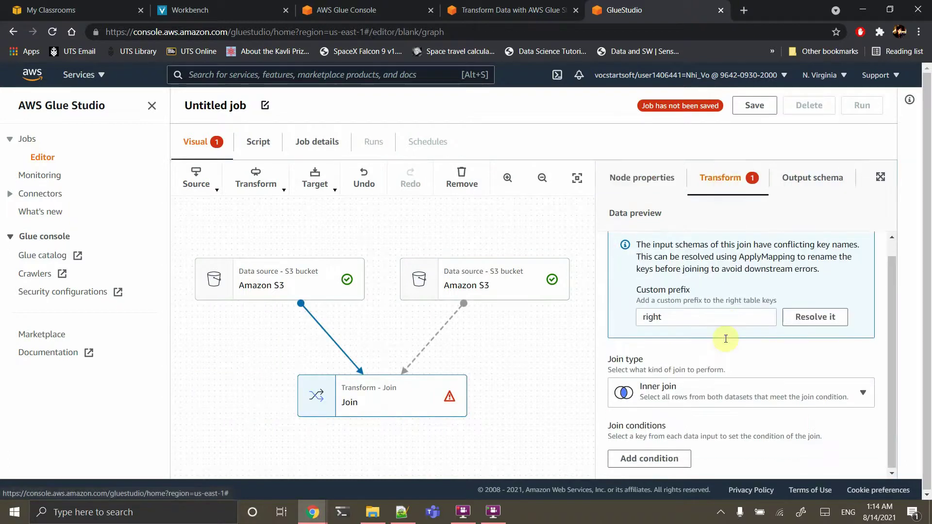
left_click(672, 460)
scroll(677, 427, "down", 1)
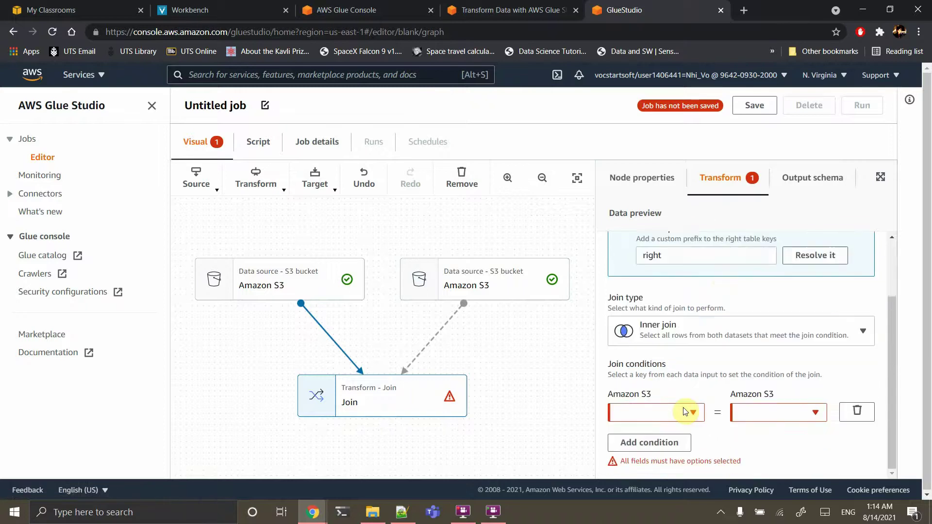
left_click(683, 412)
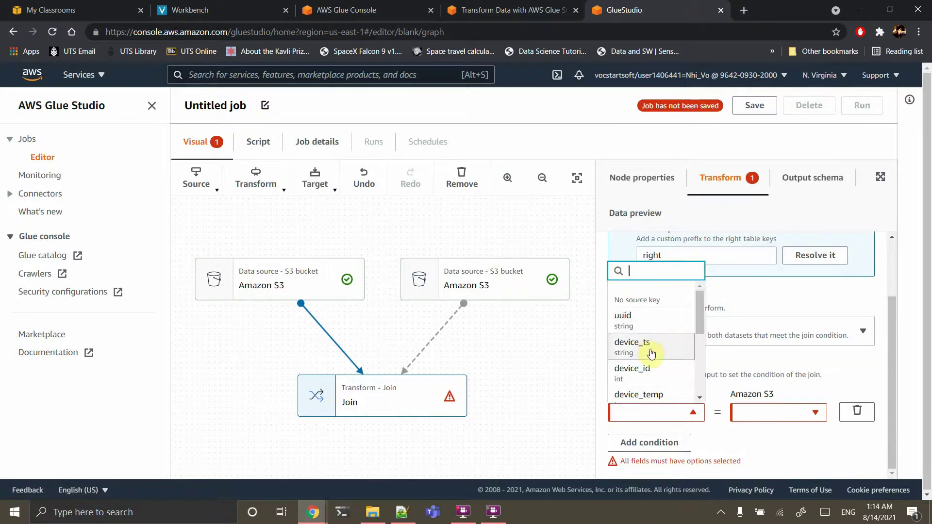
scroll(654, 378, "down", 6)
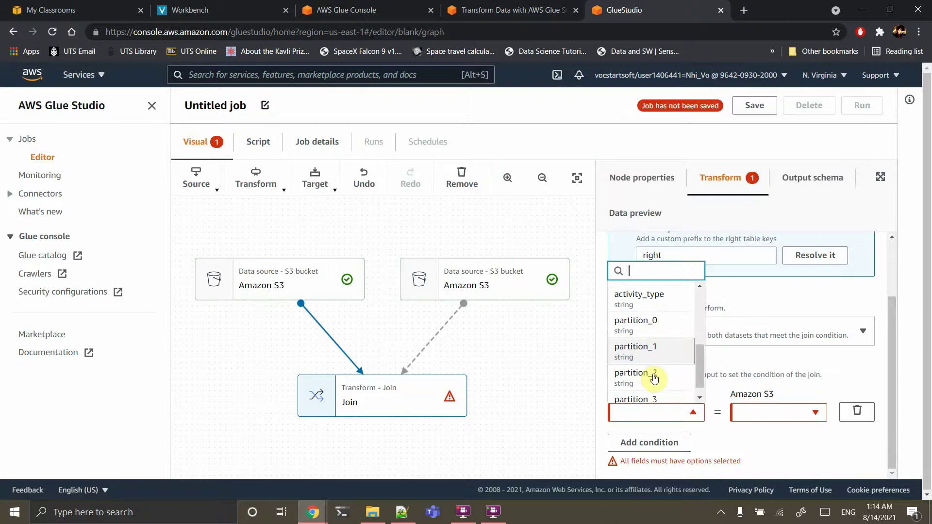
scroll(654, 378, "up", 3)
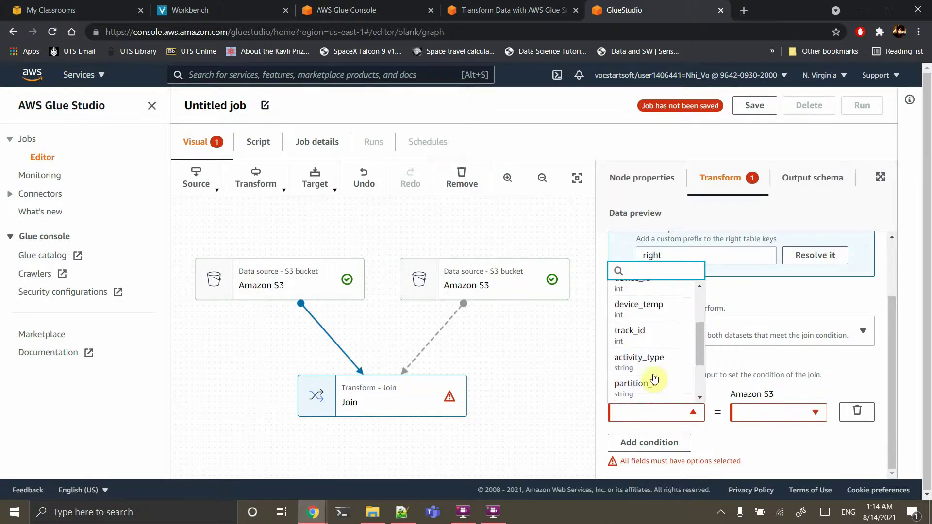
left_click(640, 357)
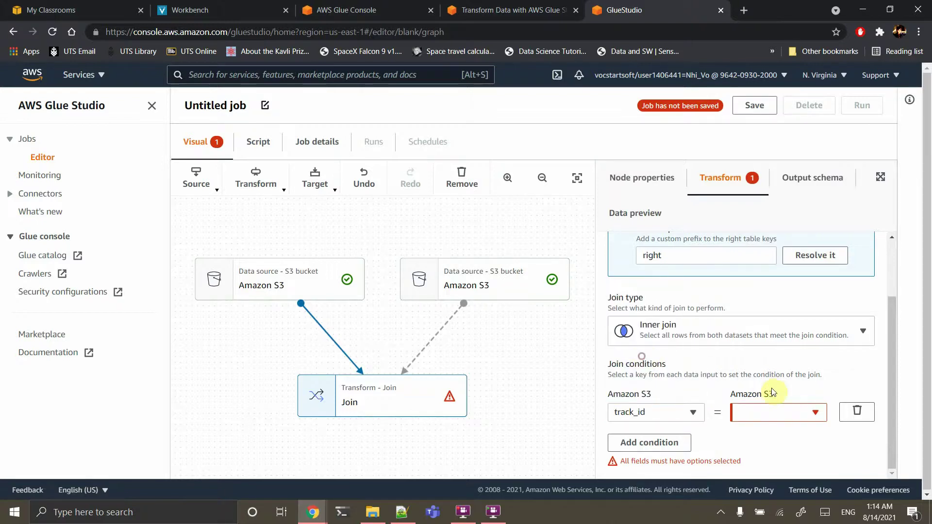
left_click(771, 417)
left_click(753, 333)
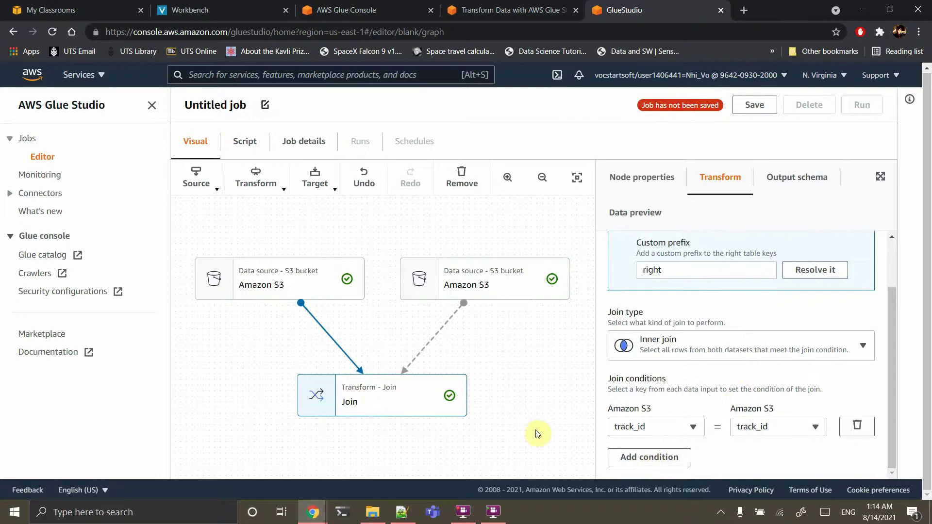
left_click(668, 458)
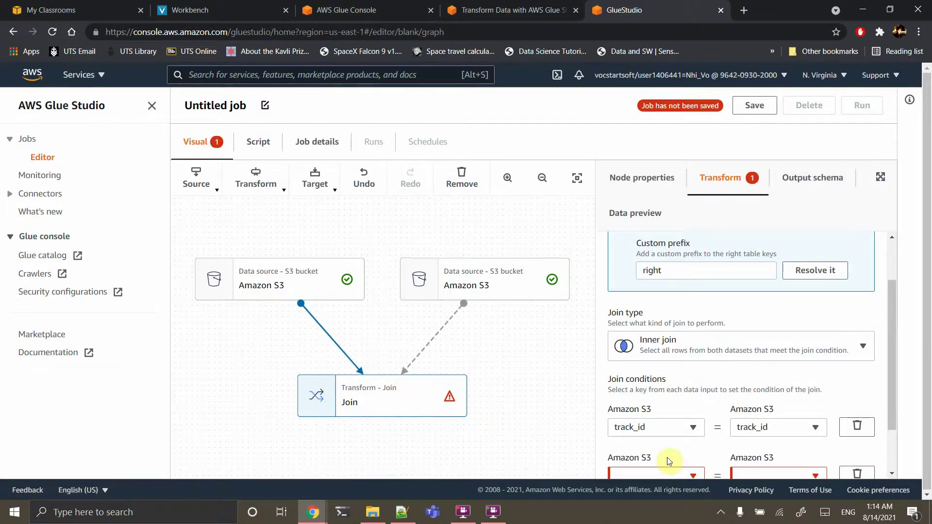
Remove the empty join condition and add an ApplyMapping transform after the Join
left_click(856, 412)
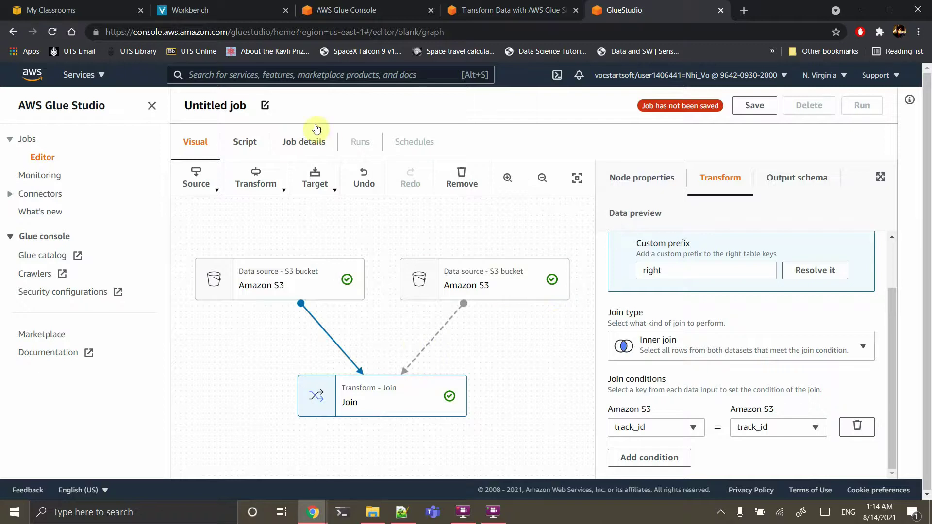
left_click(270, 183)
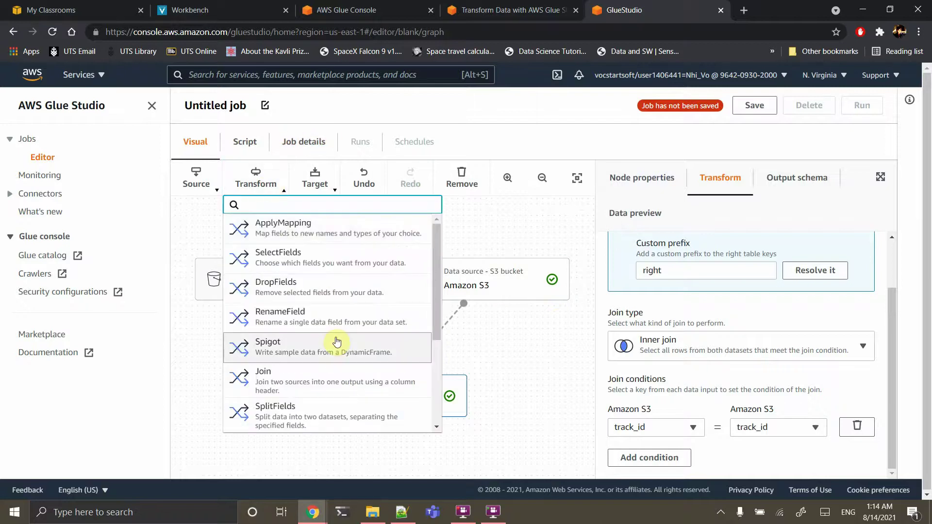
scroll(336, 342, "down", 3)
scroll(336, 342, "down", 3)
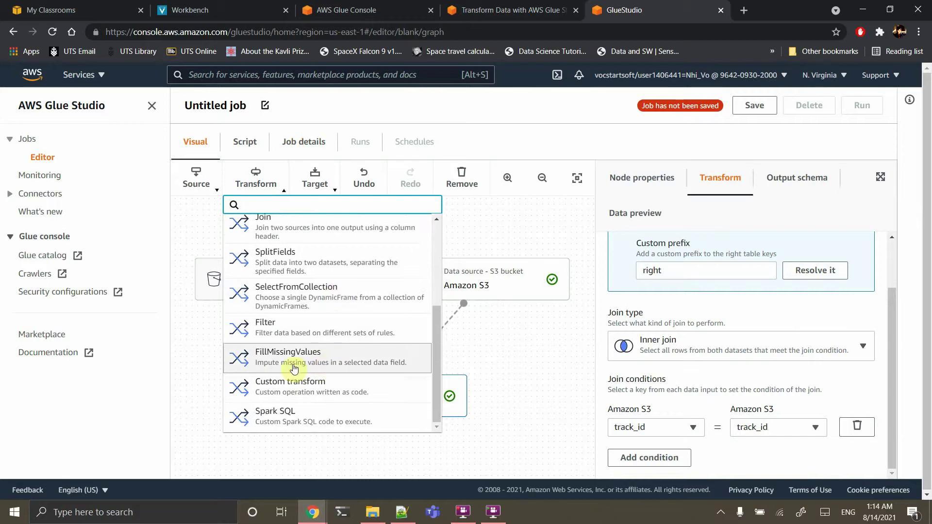
scroll(328, 354, "up", 5)
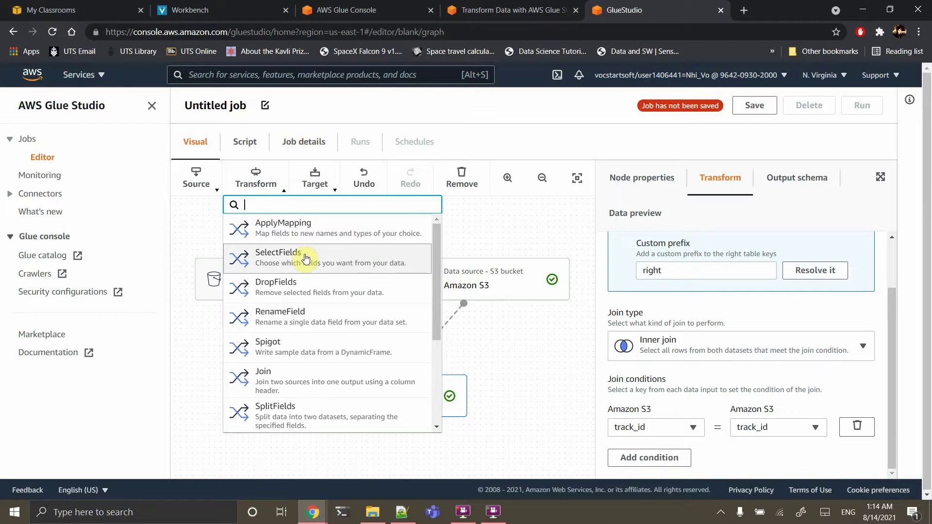
left_click(330, 219)
scroll(452, 387, "down", 5)
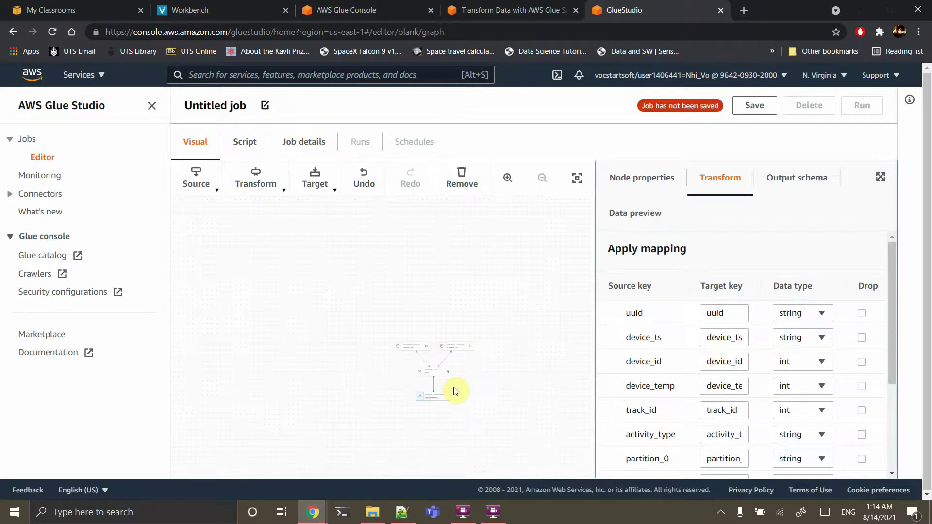
scroll(454, 390, "up", 5)
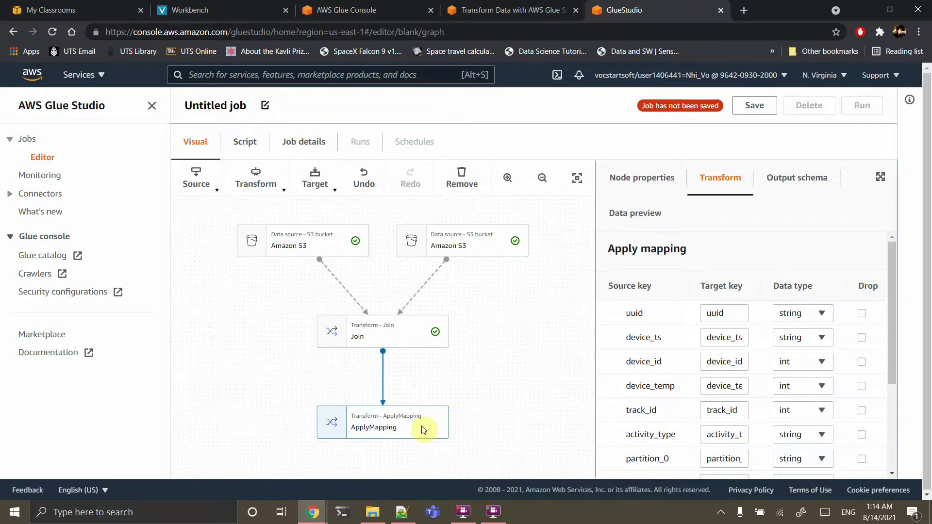
scroll(845, 342, "down", 3)
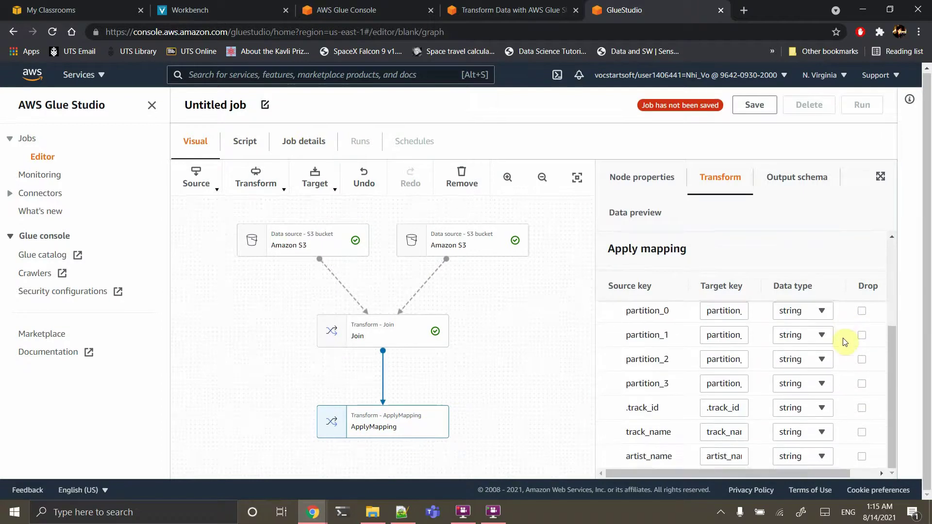
Drop partition_0 through partition_3 and .track_id, and change track_id's type to string
left_click(861, 341)
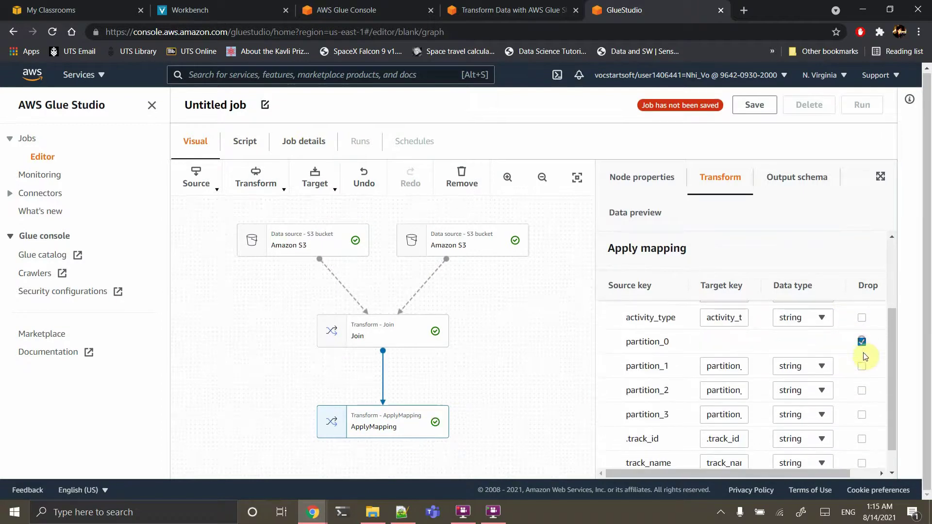
left_click(861, 366)
left_click(861, 390)
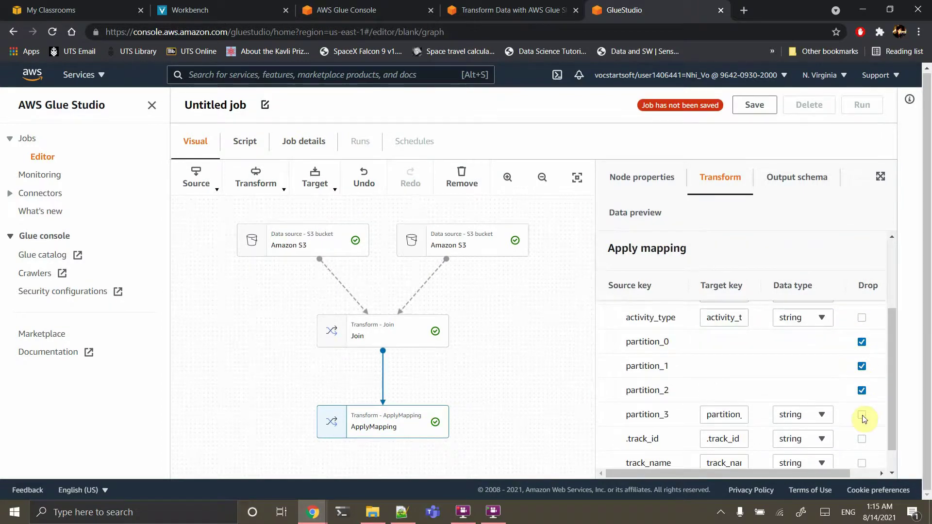
left_click(861, 414)
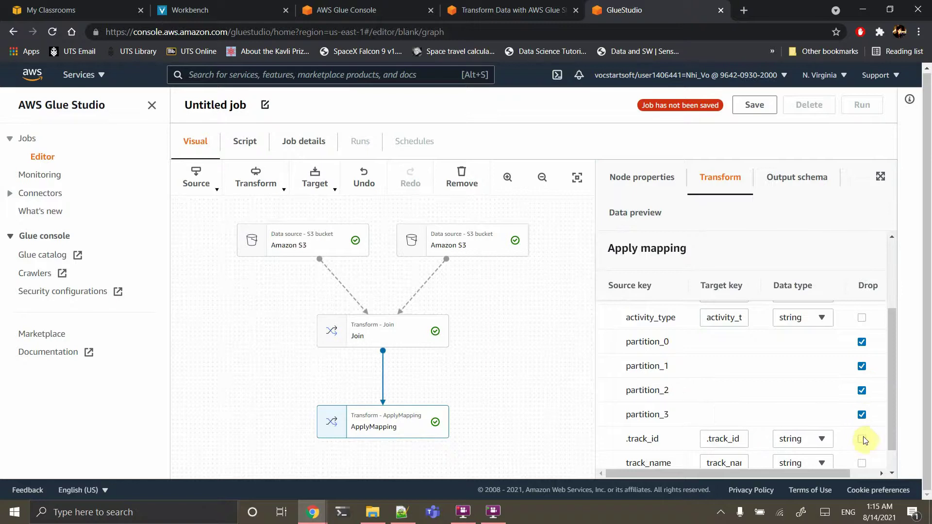
left_click(862, 438)
scroll(794, 423, "up", 2)
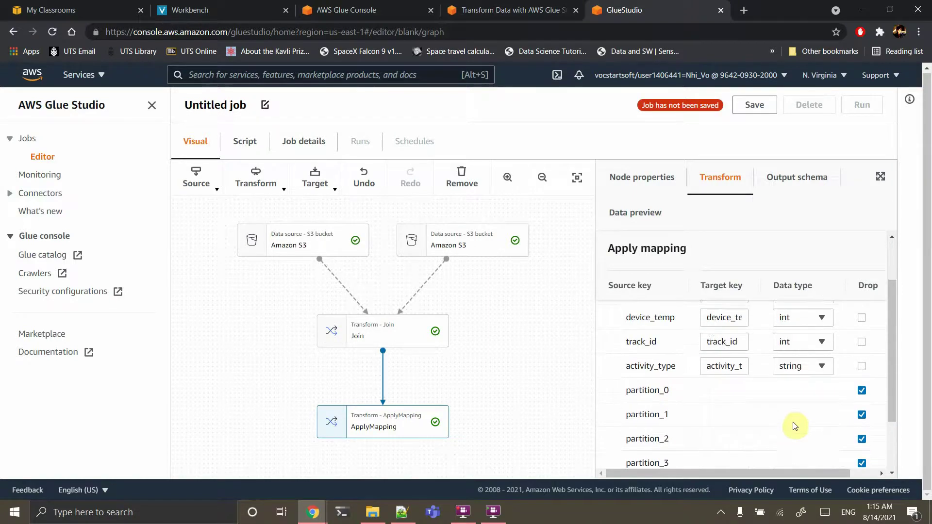
scroll(793, 426, "up", 1)
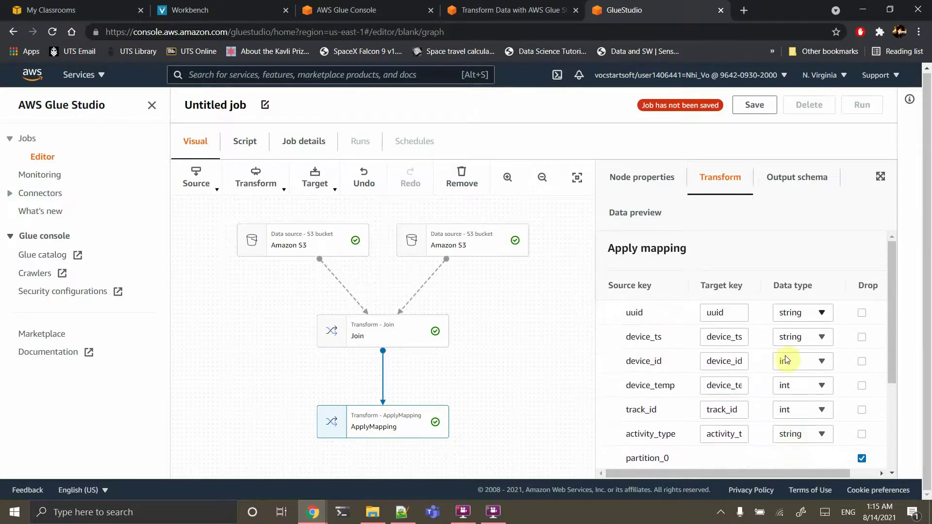
left_click(795, 416)
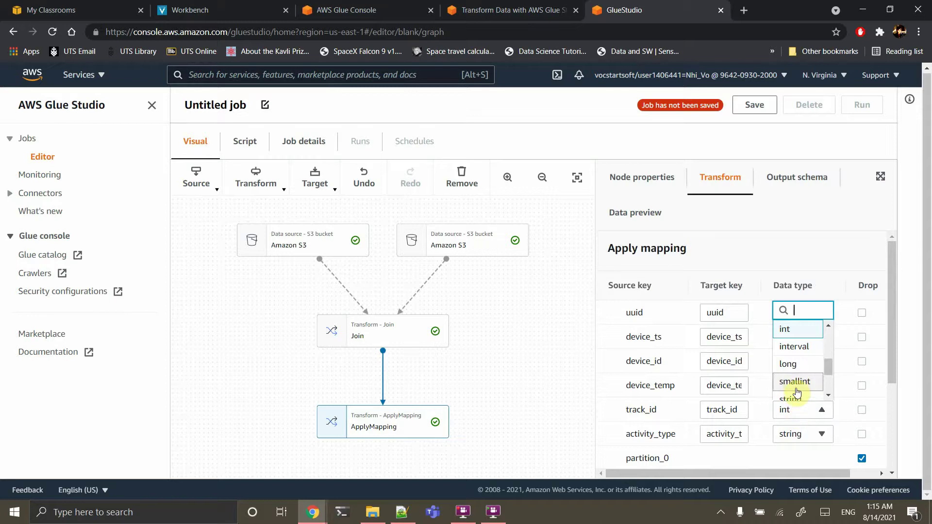
left_click(797, 398)
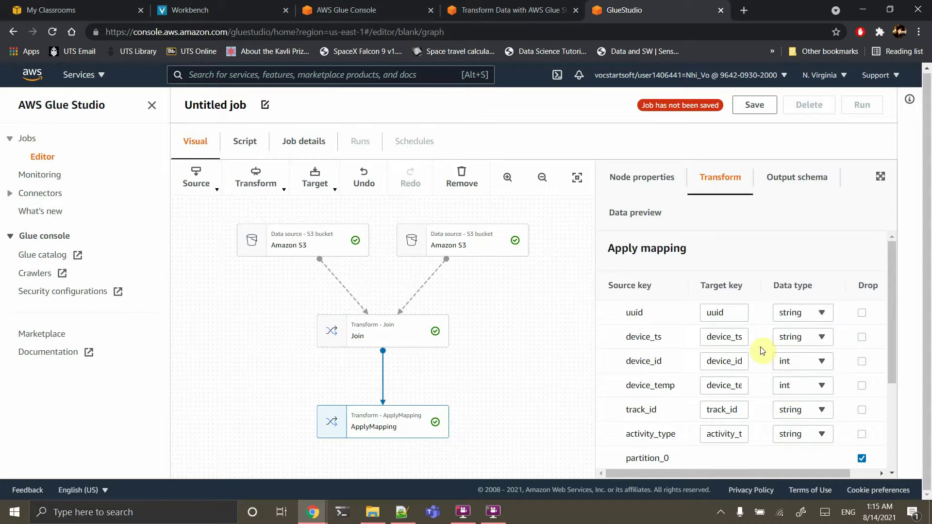
scroll(761, 318, "down", 3)
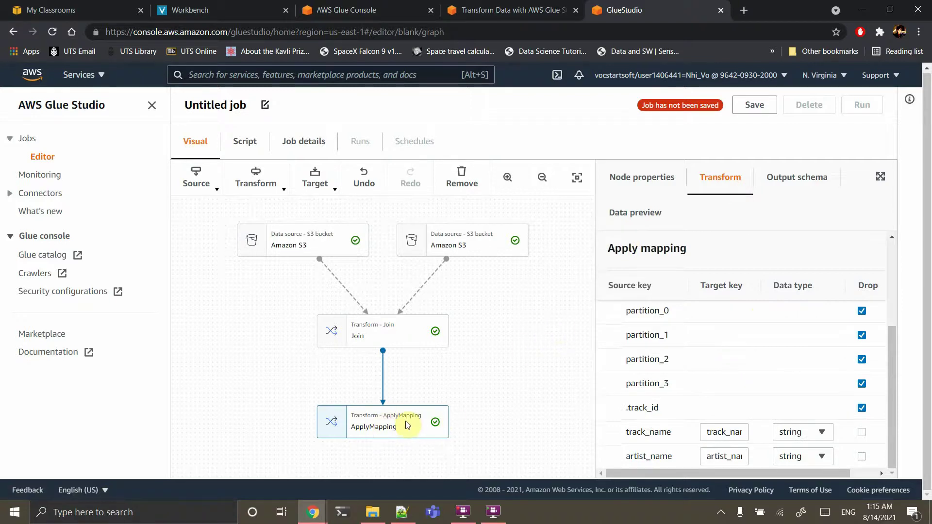
Add an Amazon S3 data target and set its format to Parquet with Snappy compression
left_click(314, 183)
left_click(356, 259)
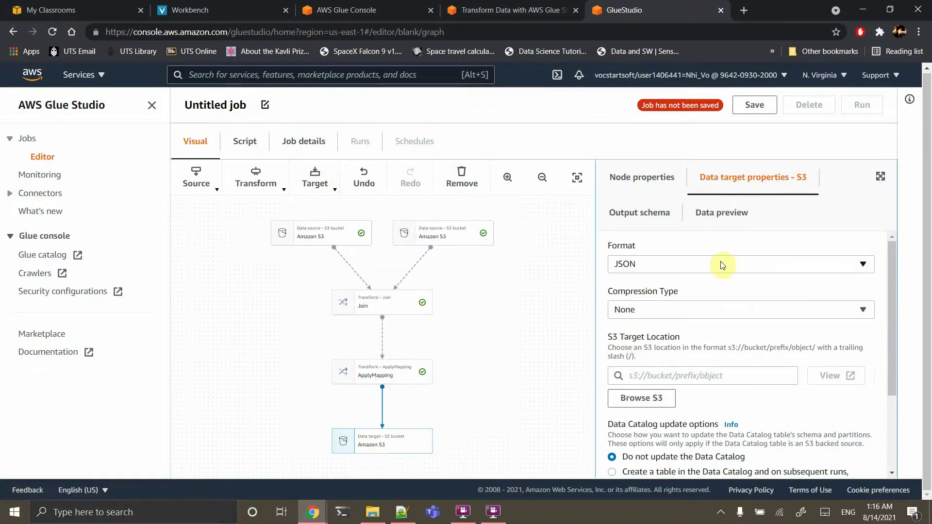
left_click(691, 264)
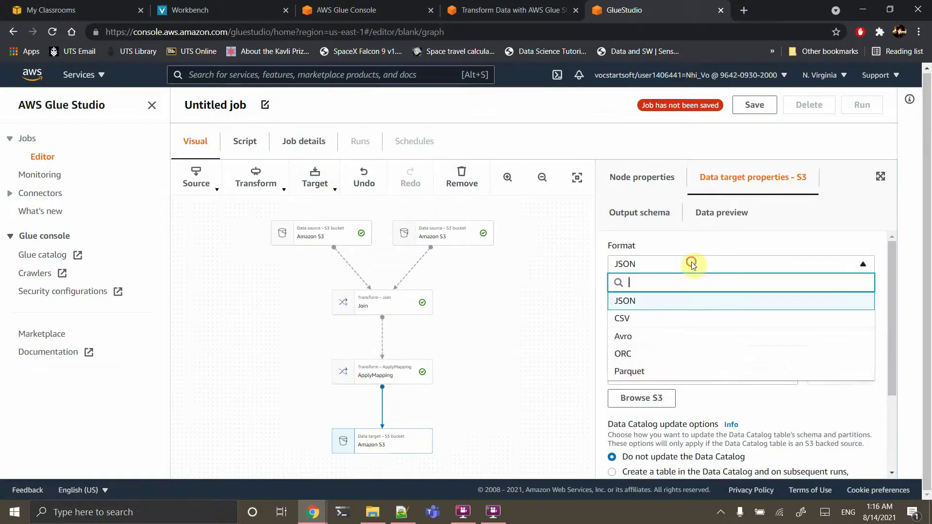
left_click(630, 371)
left_click(655, 308)
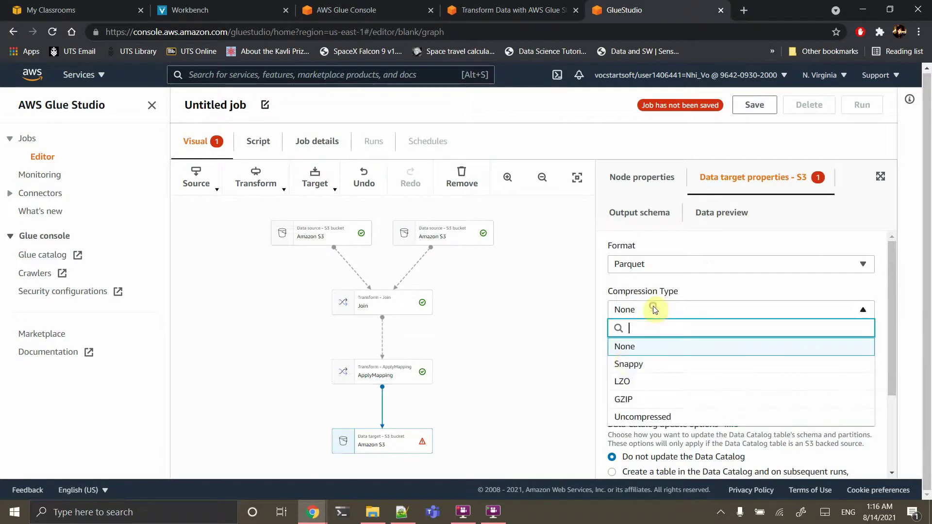
left_click(626, 365)
scroll(690, 375, "down", 2)
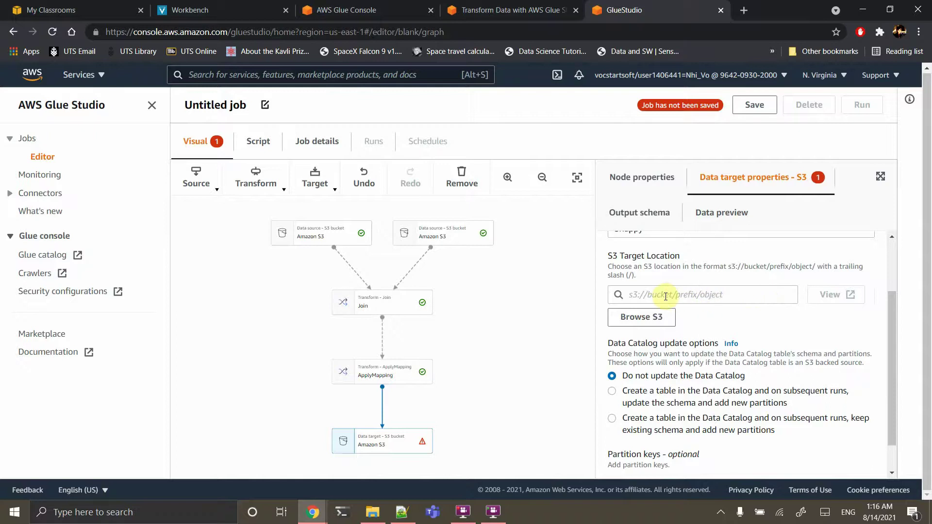
Copy the S3 target location path from the lab guide
left_click(519, 14)
scroll(483, 319, "down", 1)
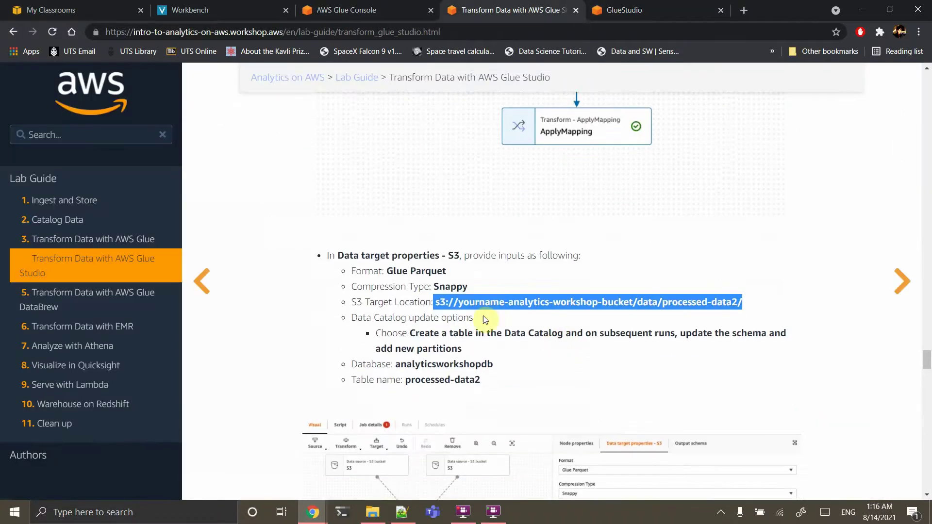
left_click(444, 303)
left_click_drag(437, 303, 774, 304)
key("ctrl+c")
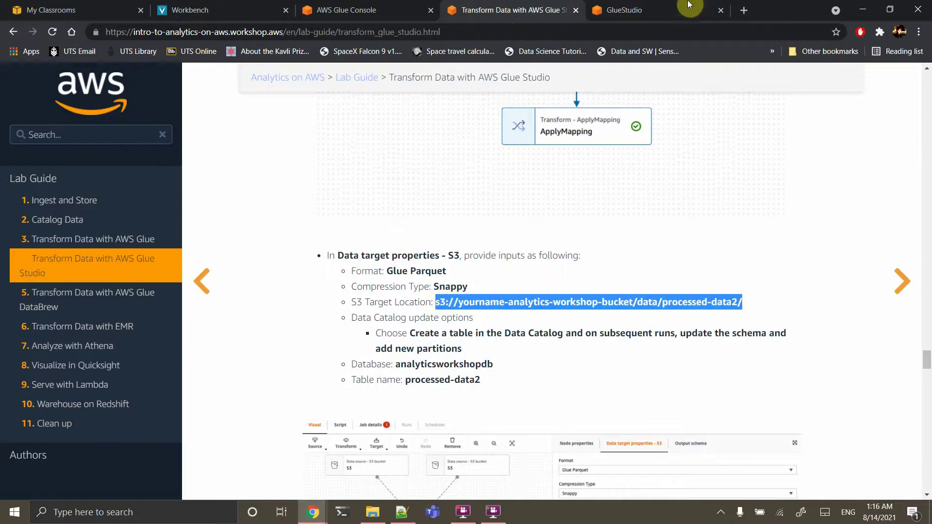
Replace the path's placeholder name with your bucket prefix and paste it as the S3 target location
left_click(650, 10)
left_click(379, 36)
key("ctrl+v")
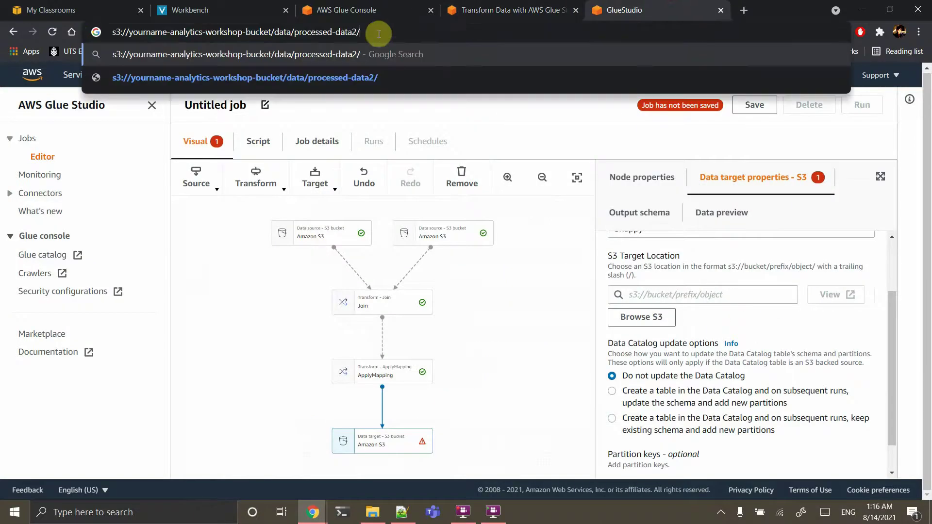
left_click_drag(129, 32, 160, 34)
type("nhivo")
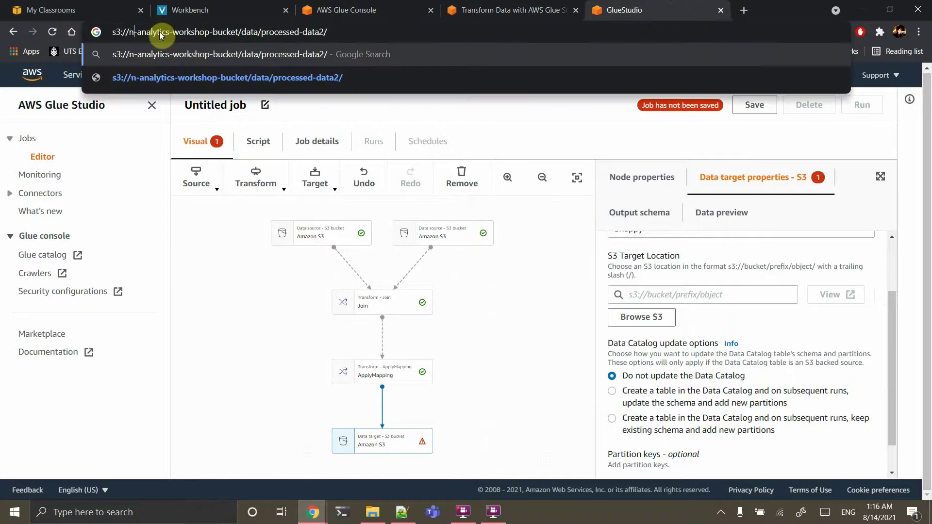
key("ctrl+a")
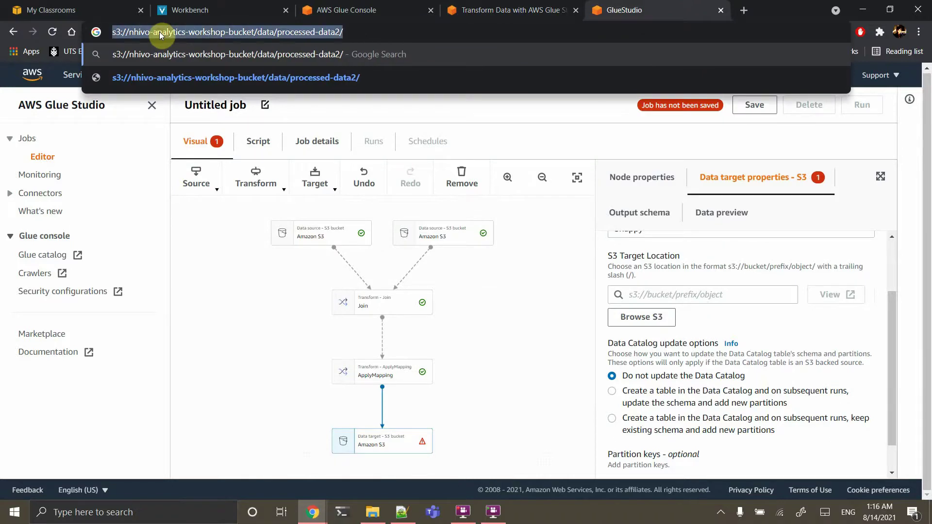
left_click(681, 294)
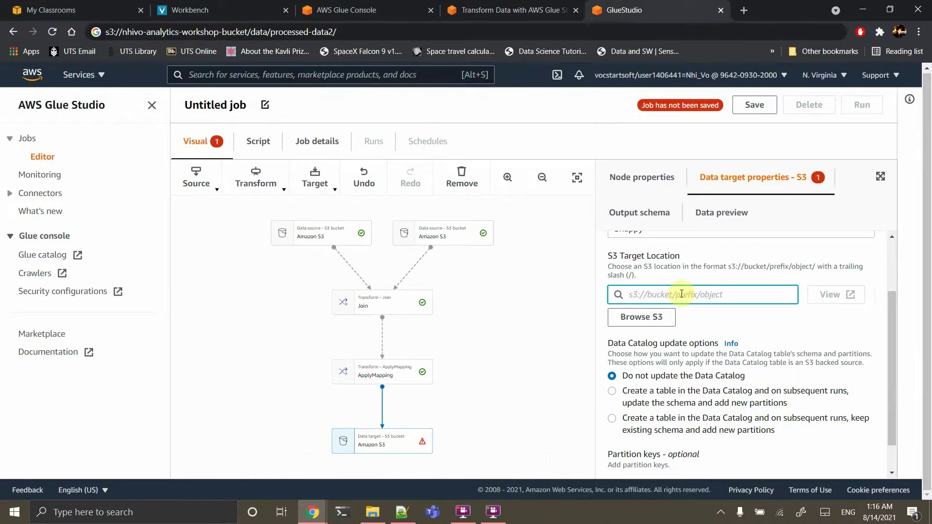
type("s3://nhivo-analytics-workshop-bucket/data/processed-data2/")
scroll(709, 357, "down", 1)
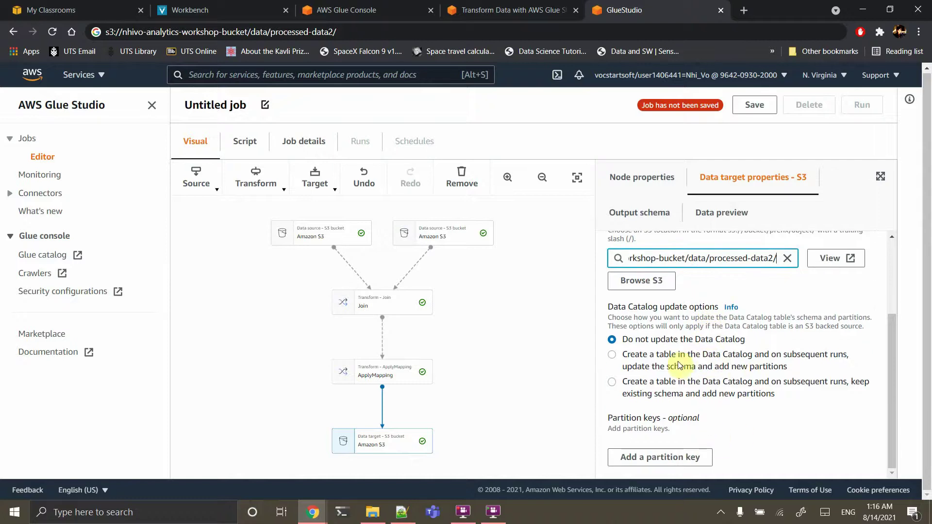
Have the target create and update a Data Catalog table processed-data2 in analyticsworkshopdb
left_click(677, 358)
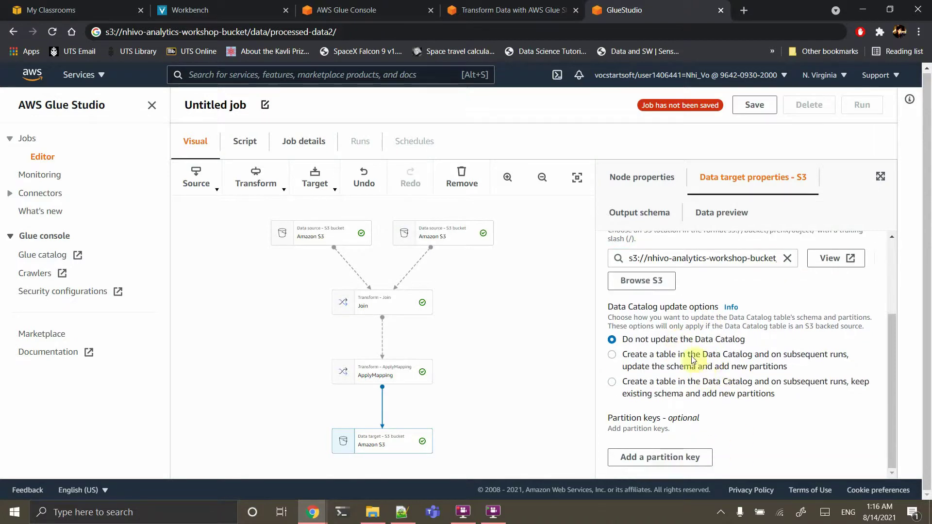
left_click(667, 356)
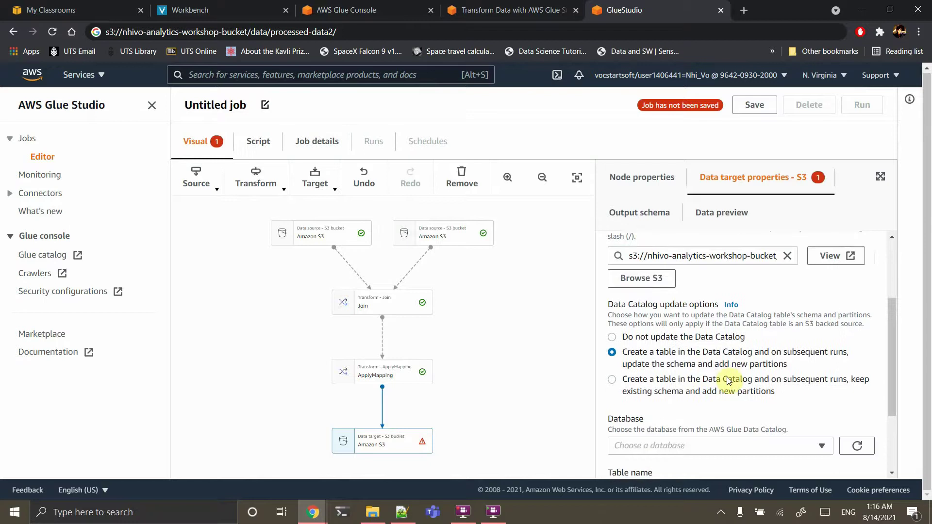
scroll(728, 378, "down", 1)
scroll(723, 378, "down", 1)
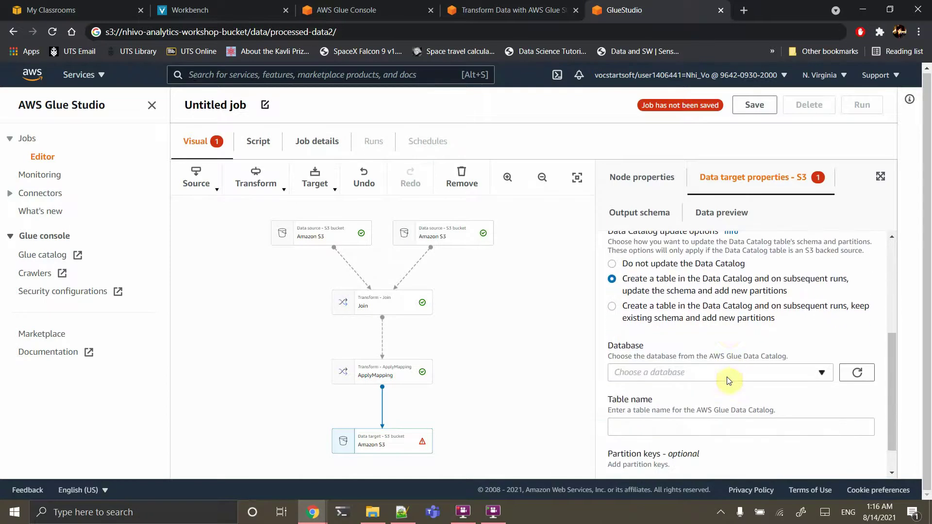
left_click(708, 372)
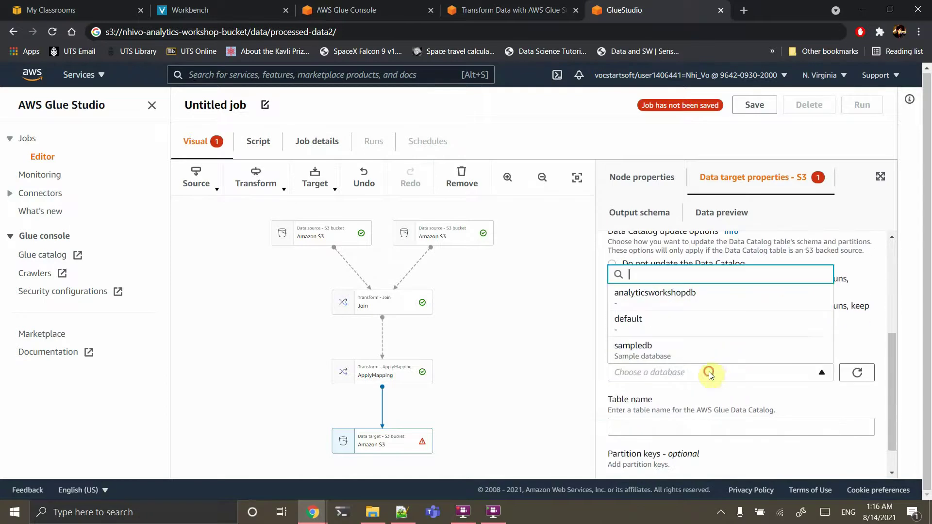
left_click(666, 294)
scroll(676, 411, "down", 1)
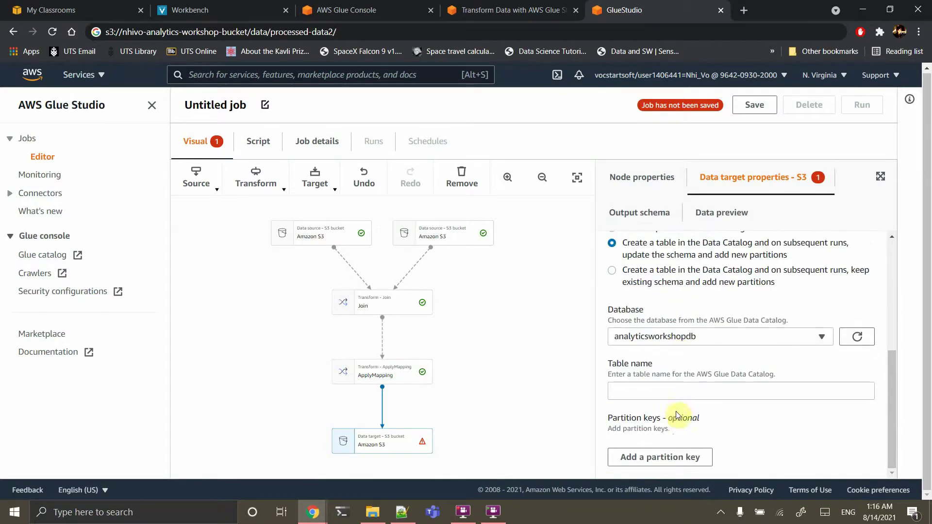
left_click(660, 391)
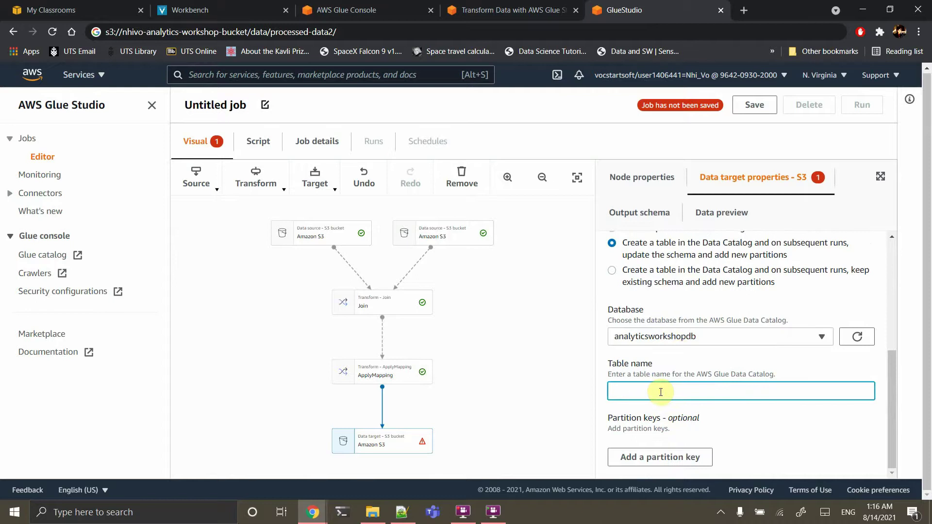
type("processed-data2")
left_click(759, 426)
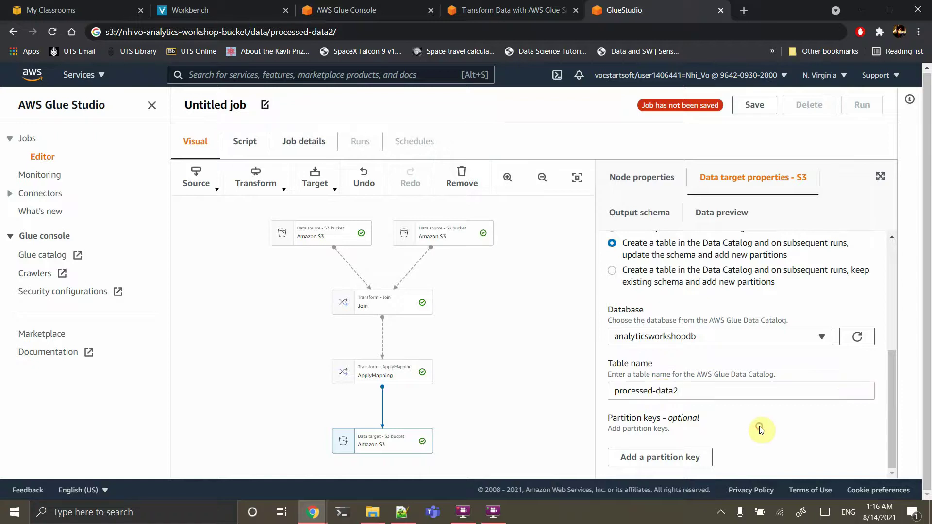
Review the target node's output schema, data preview and properties, then try saving the job
left_click(655, 214)
left_click(706, 216)
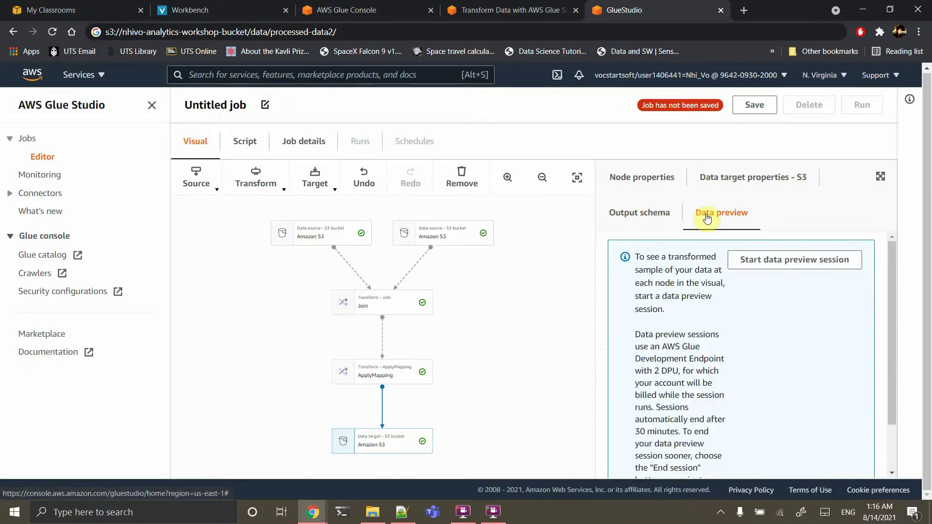
left_click(643, 185)
left_click(712, 186)
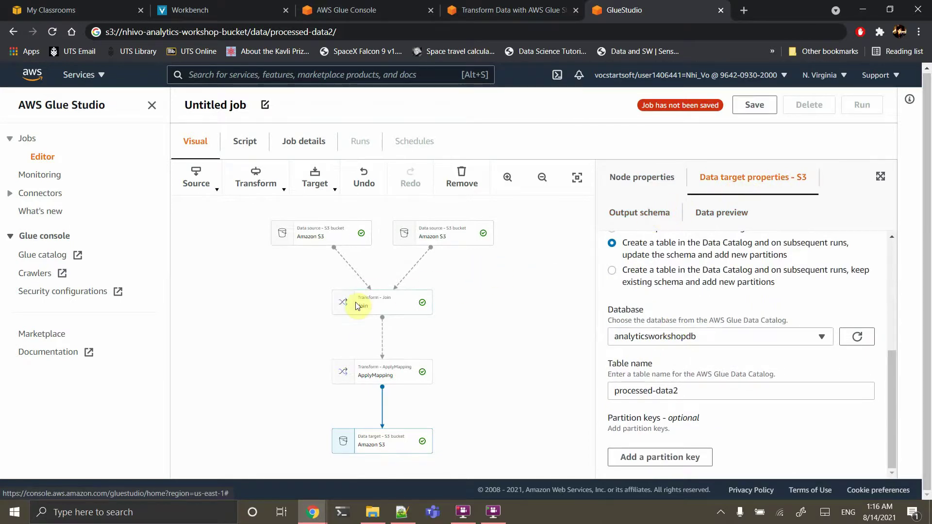
left_click(749, 111)
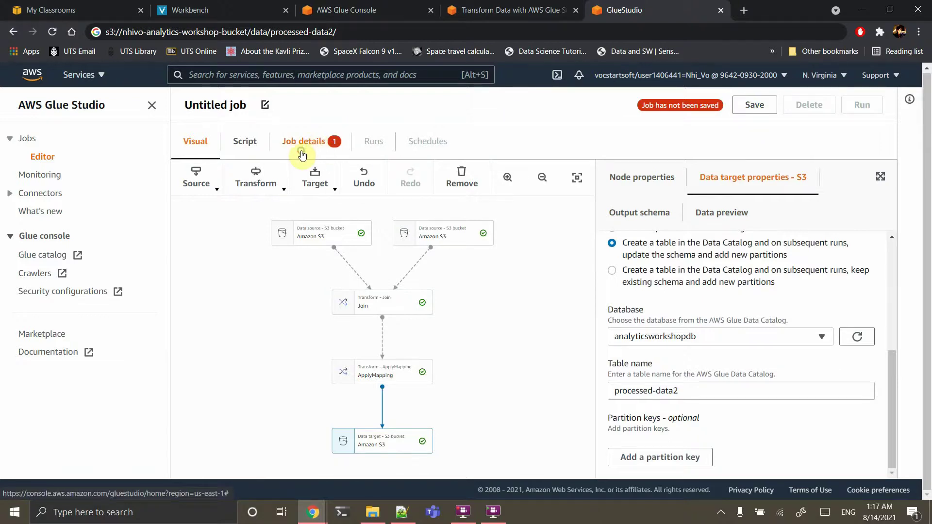
Copy the name AnalyticsOnAWS-GlueStudio from the lab guide for the Job details name field
left_click(301, 153)
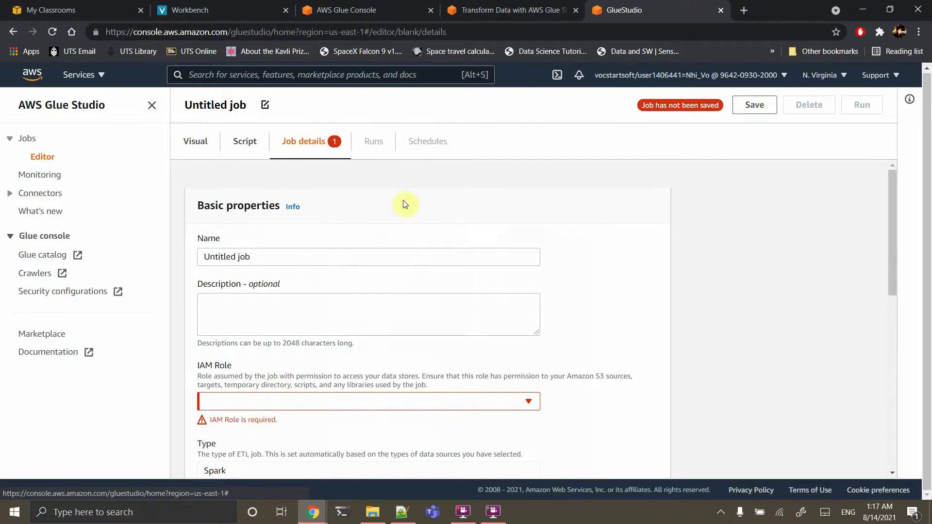
left_click(515, 9)
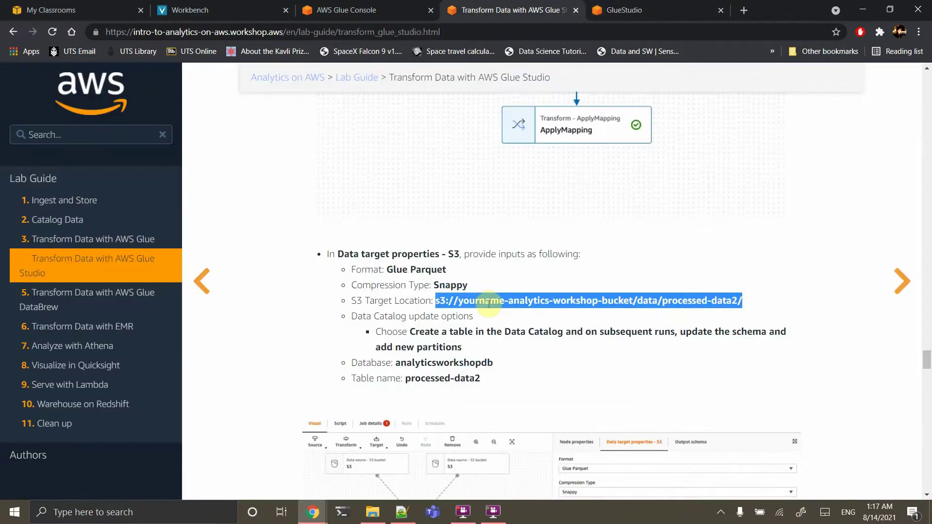
scroll(488, 304, "down", 1)
scroll(532, 377, "down", 8)
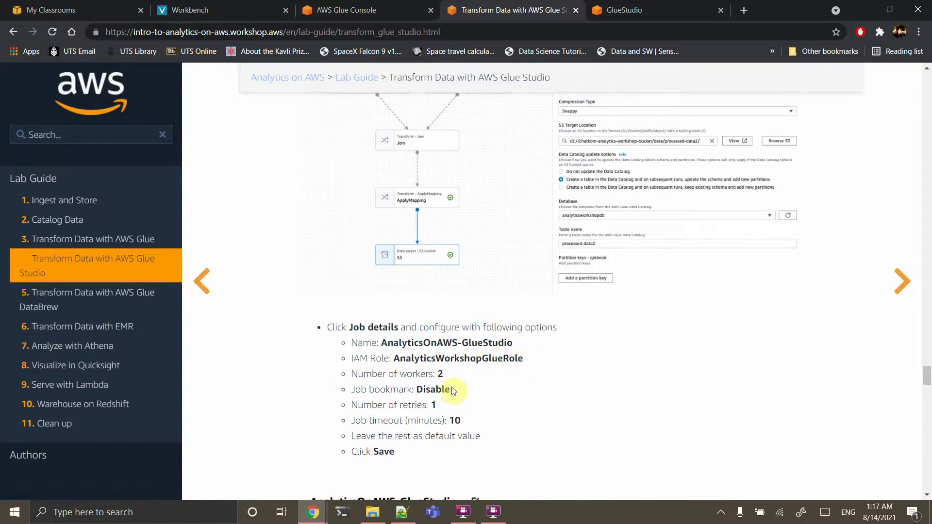
left_click_drag(513, 342, 383, 347)
key("ctrl+c")
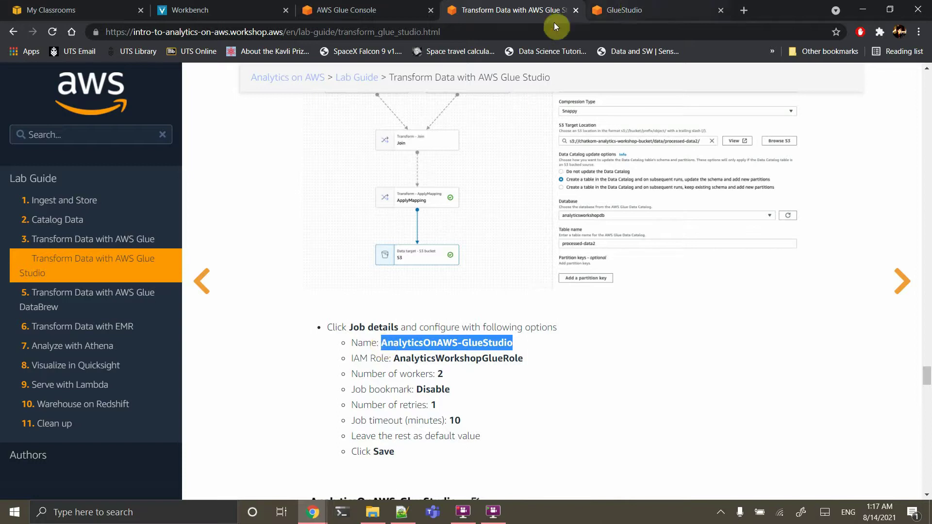
left_click(624, 9)
left_click(240, 259)
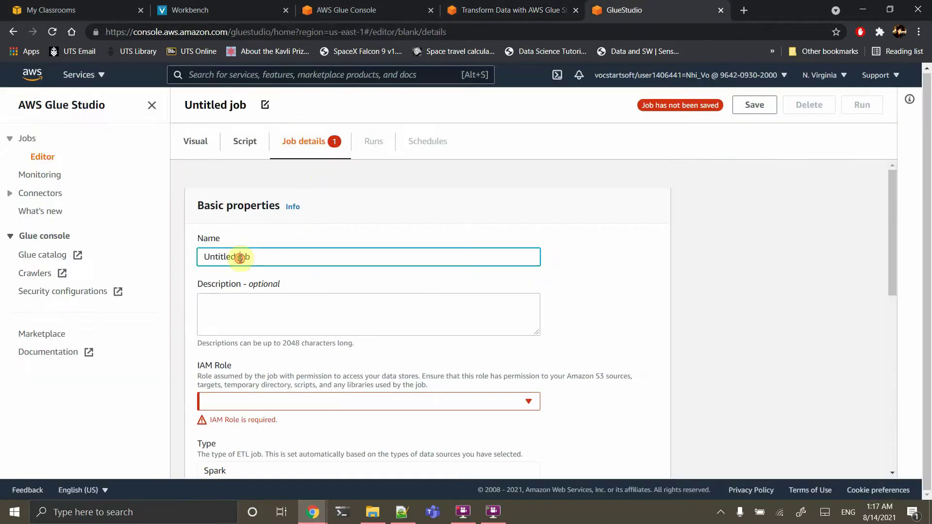
Name the job AnalyticsOnAWS-GlueStudio and assign the AnalyticsworkshopGlueRole IAM role
key("ctrl+a")
key("ctrl+v")
scroll(320, 325, "down", 2)
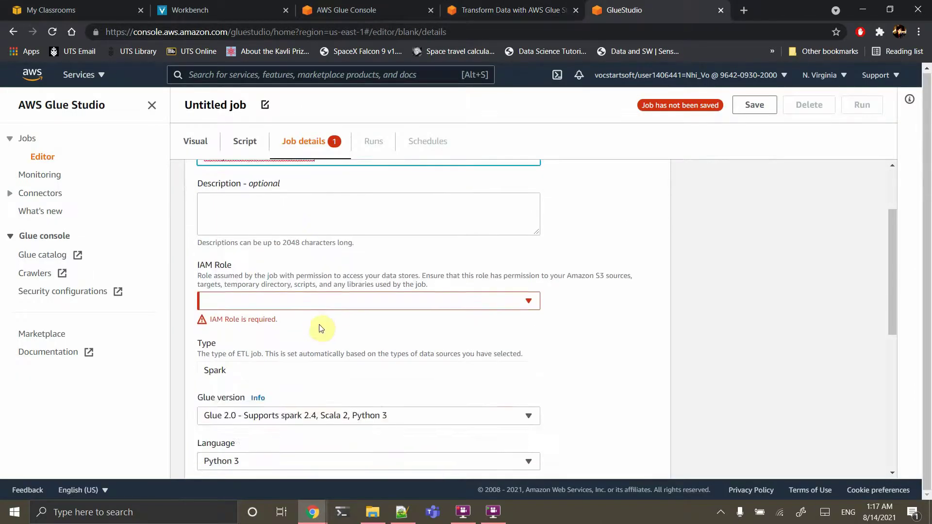
left_click(270, 301)
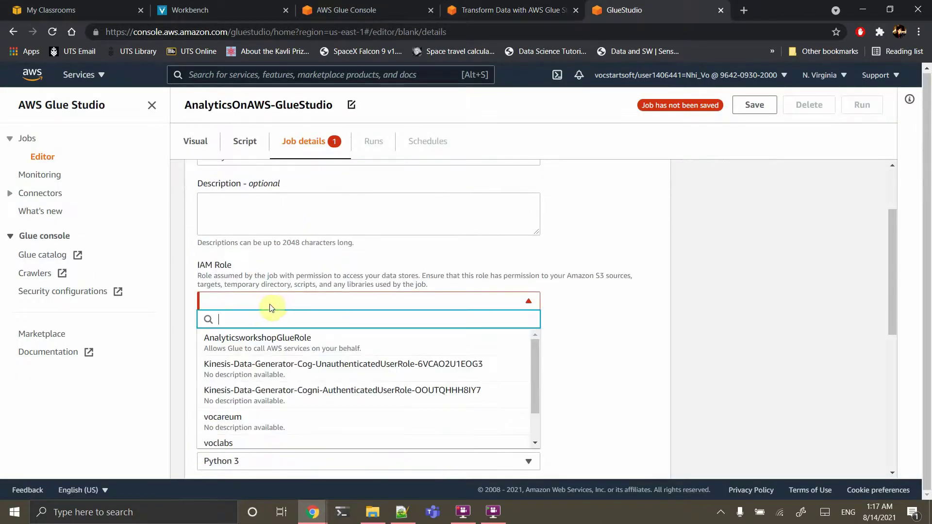
left_click(251, 346)
scroll(329, 354, "down", 2)
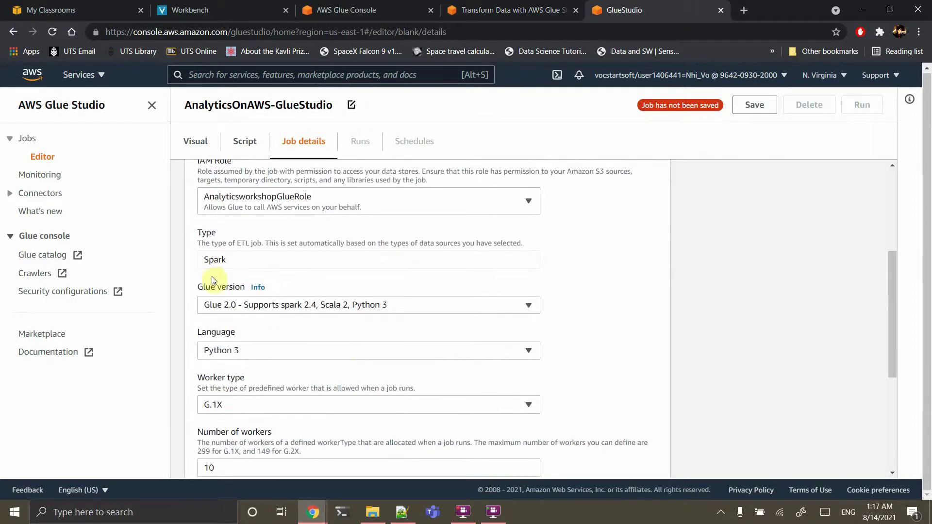
scroll(286, 328, "down", 1)
scroll(246, 247, "down", 1)
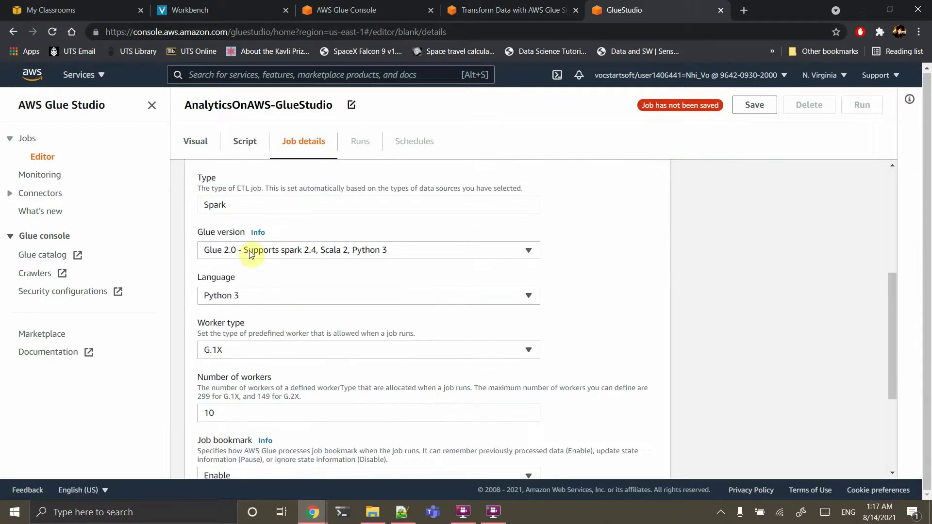
scroll(246, 367, "down", 2)
Set 2 workers, 1 retry and a 60-minute timeout, then save and run the job
left_click(223, 299)
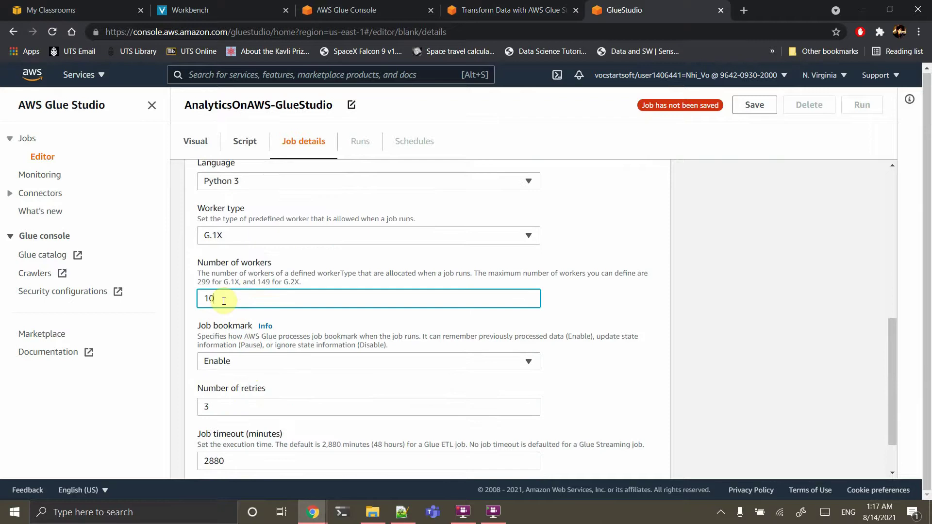
double_click(224, 300)
type("2")
scroll(224, 301, "down", 1)
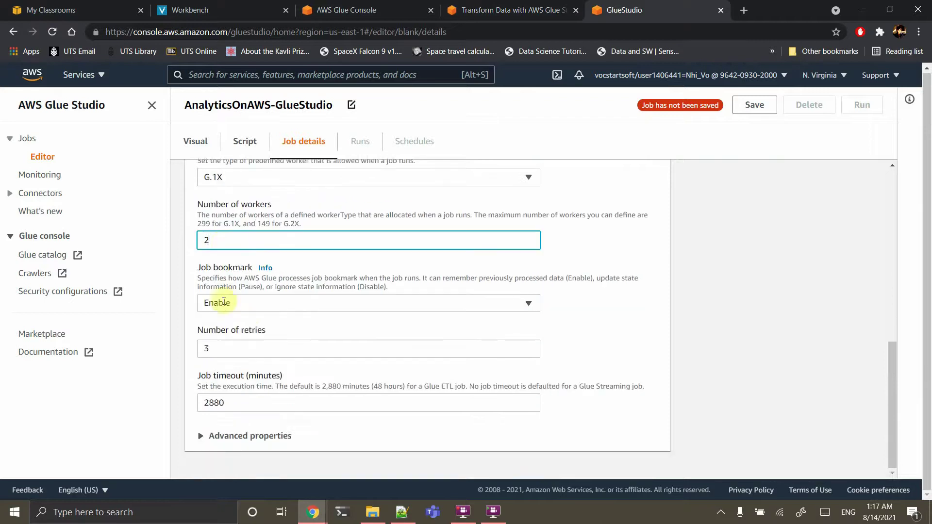
double_click(221, 349)
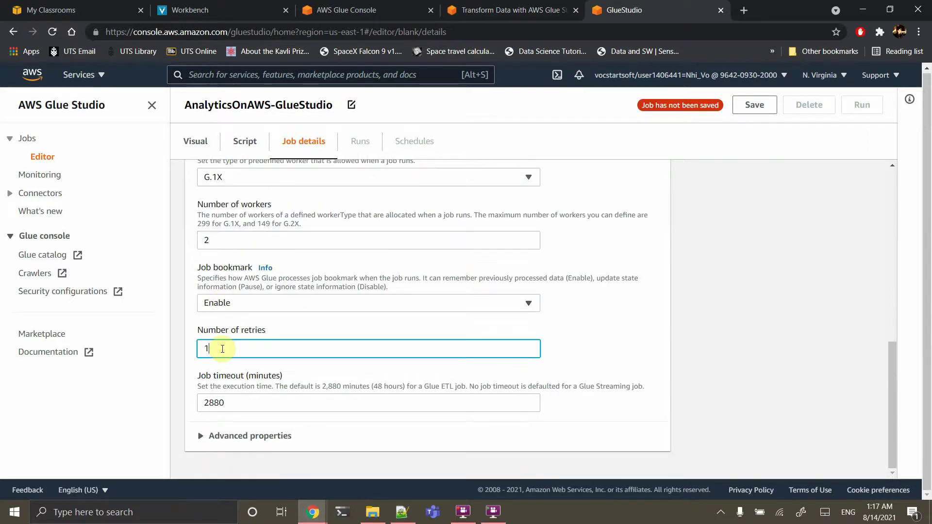
type("1")
double_click(233, 401)
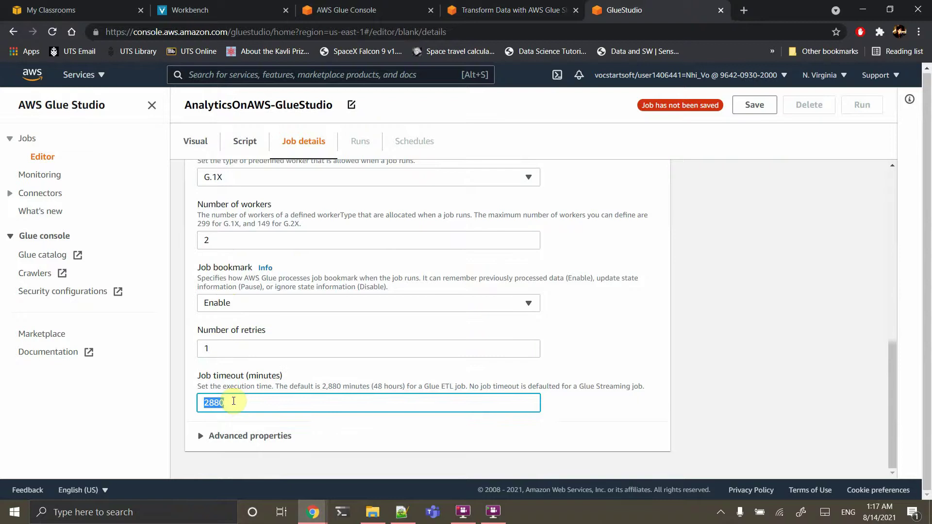
type("70")
left_click(749, 117)
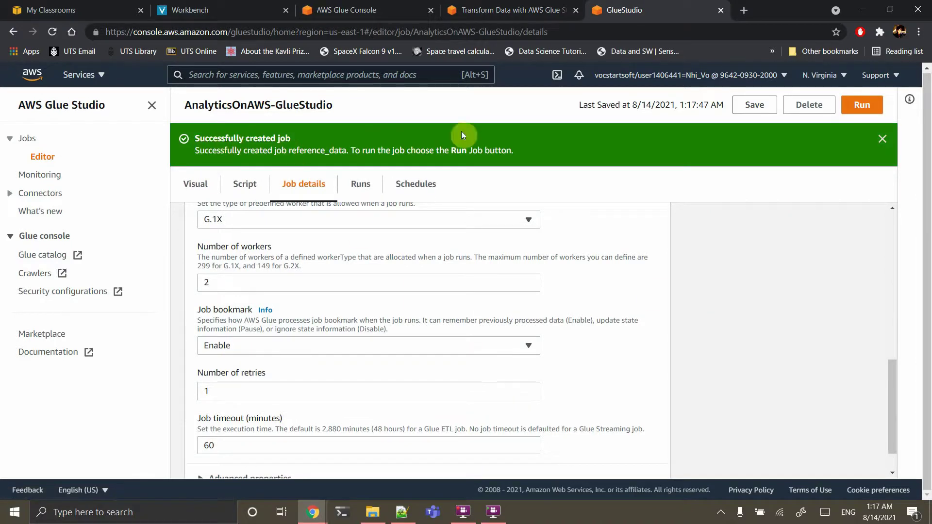
left_click(866, 110)
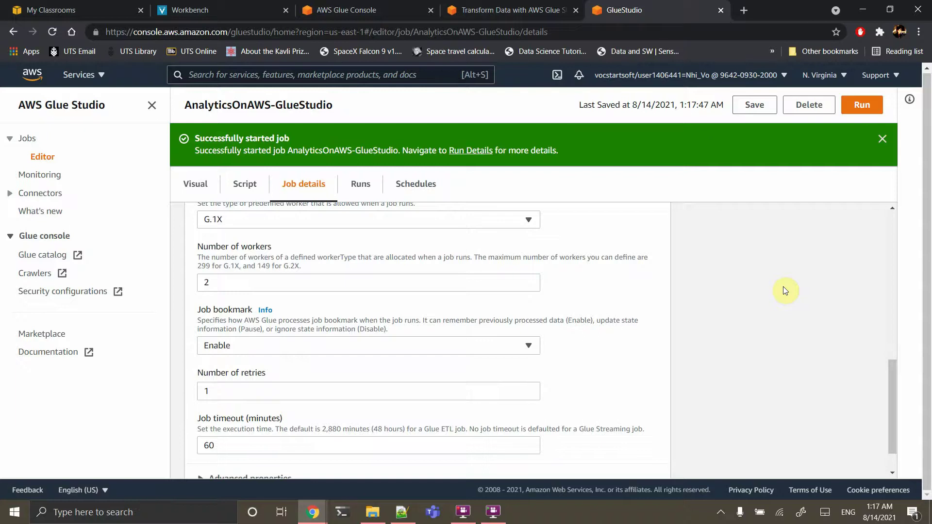
Open the new run's details, confirm it is Running, and dismiss the job-started banner
left_click(468, 151)
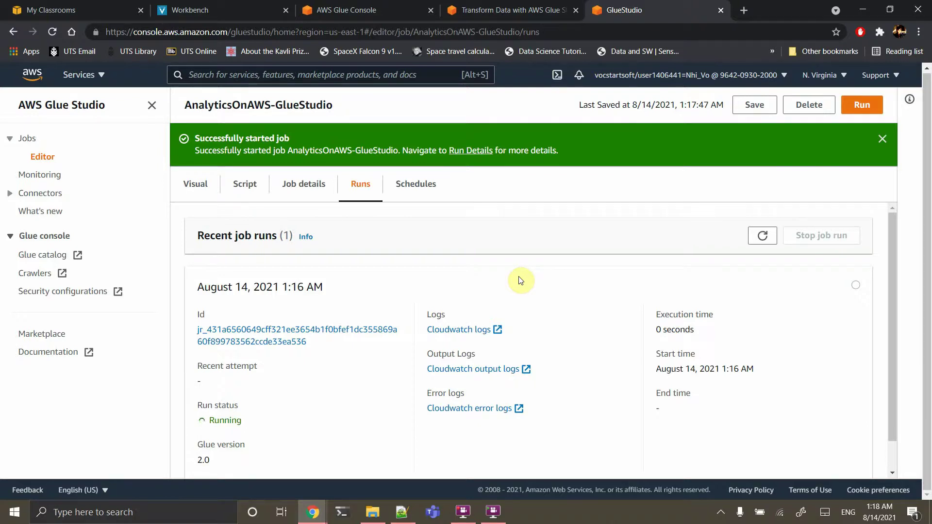
scroll(519, 281, "down", 1)
scroll(520, 281, "down", 1)
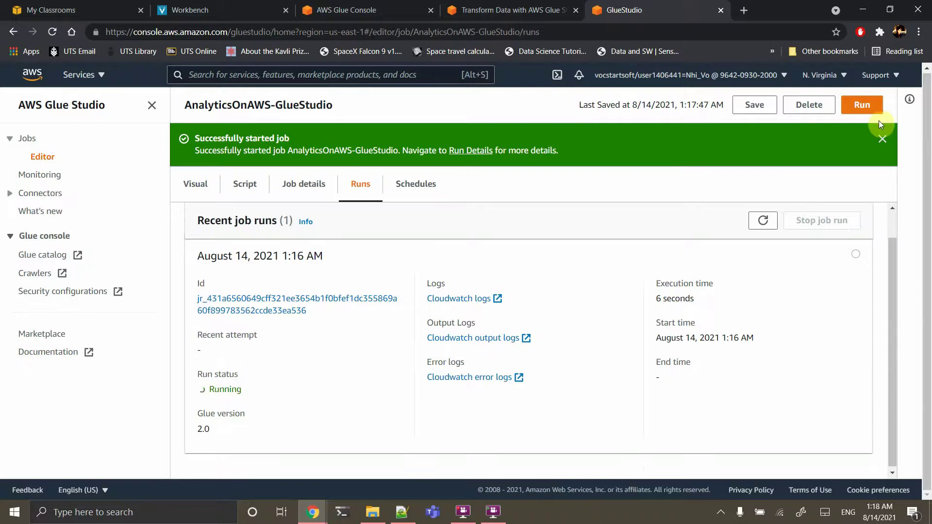
left_click(881, 141)
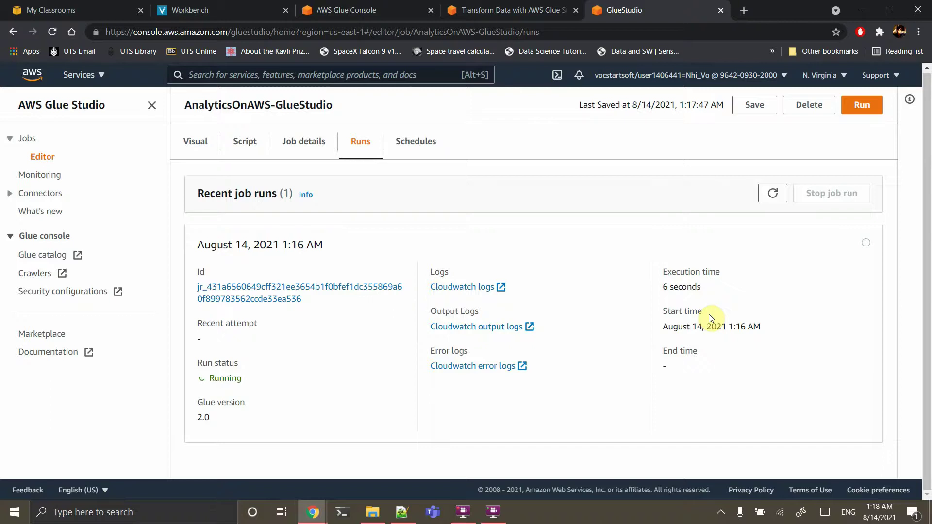
Reload the Glue tables list, then open the AWS console home in a new tab
left_click(358, 7)
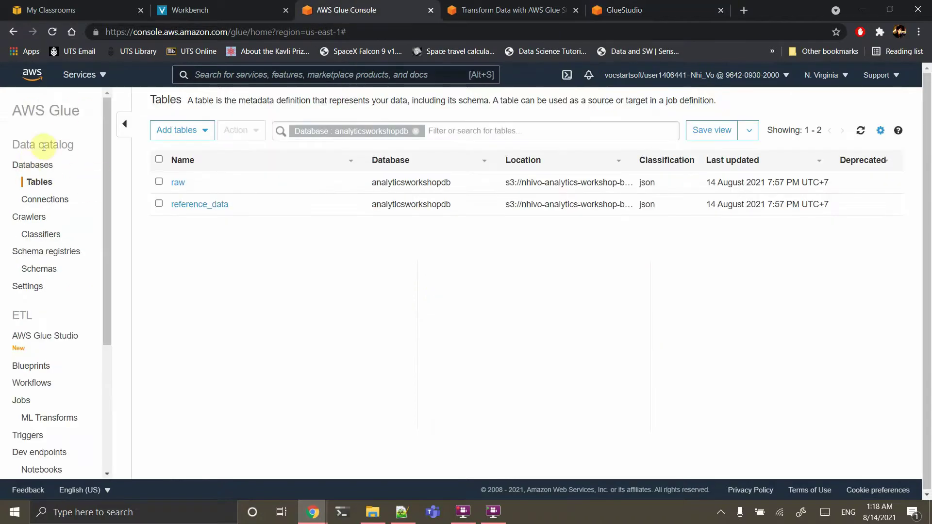
left_click(53, 32)
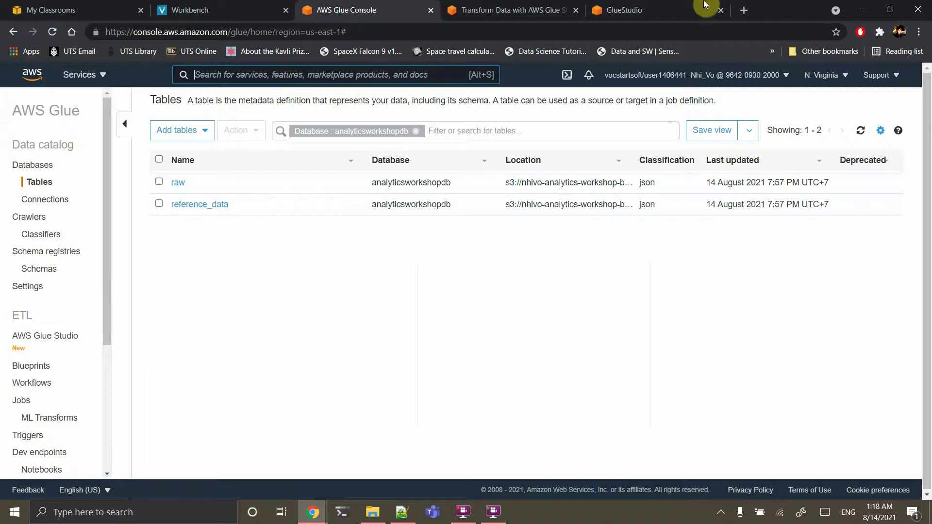
left_click(678, 5)
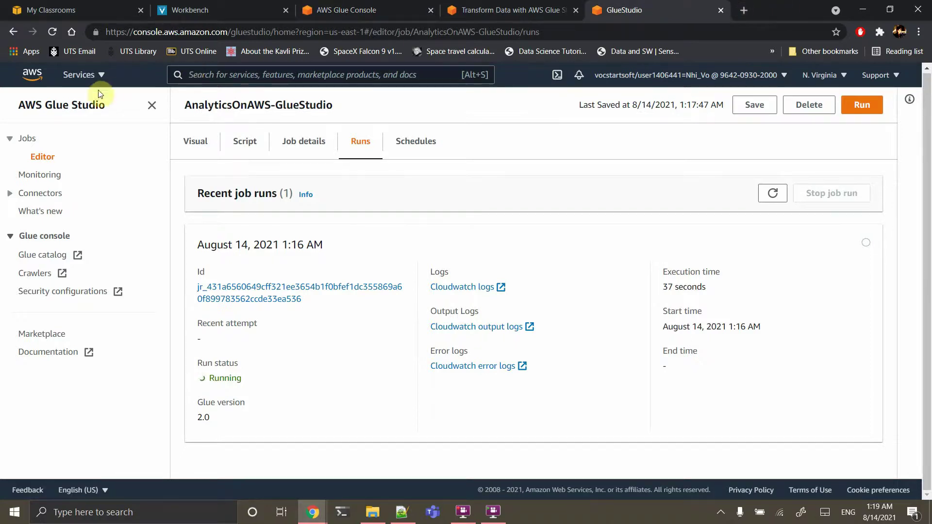
right_click(29, 80)
left_click(71, 89)
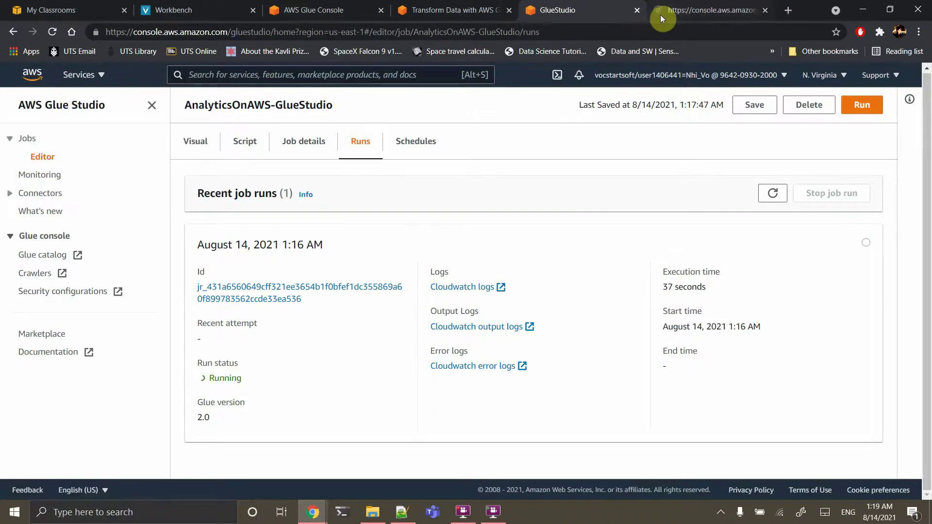
Browse S3 to the workshop bucket's data/processed-data2/ folder and view its 13 Parquet files
left_click(672, 11)
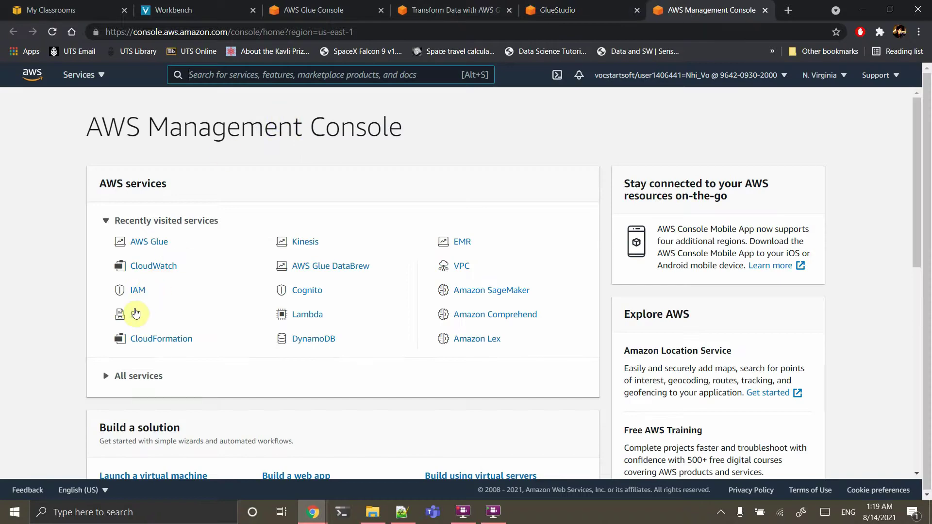
left_click(135, 314)
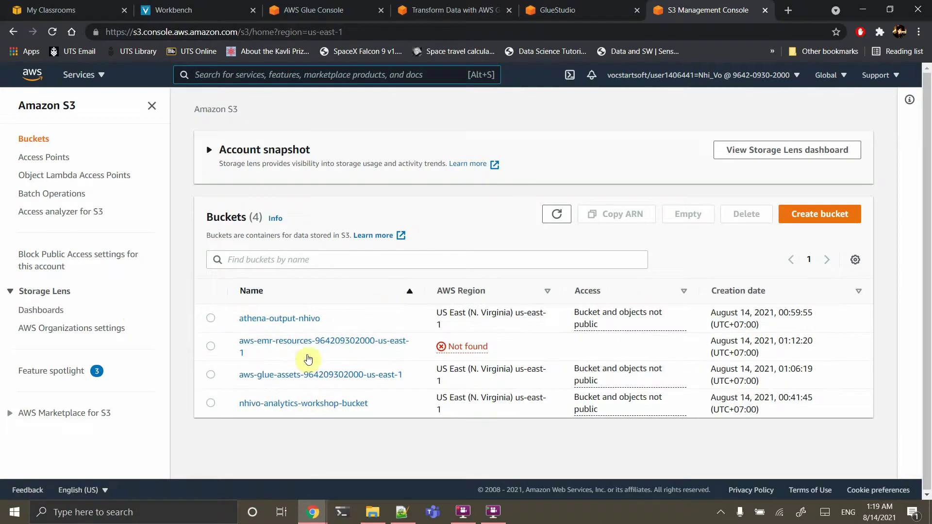
left_click(299, 403)
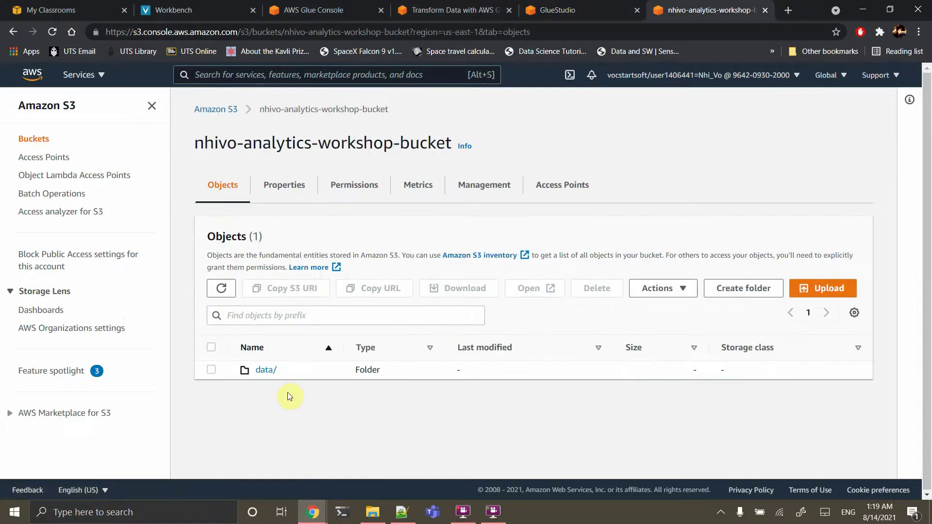
left_click(264, 370)
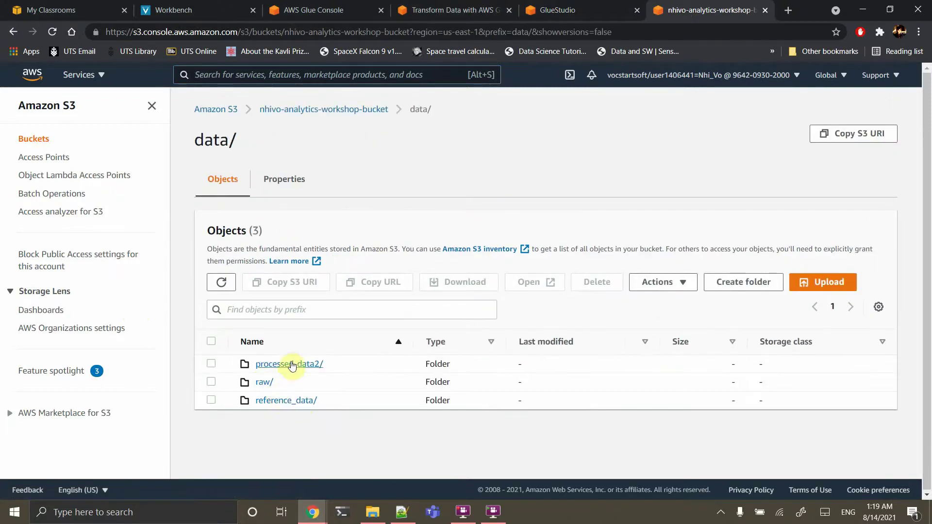
left_click(292, 365)
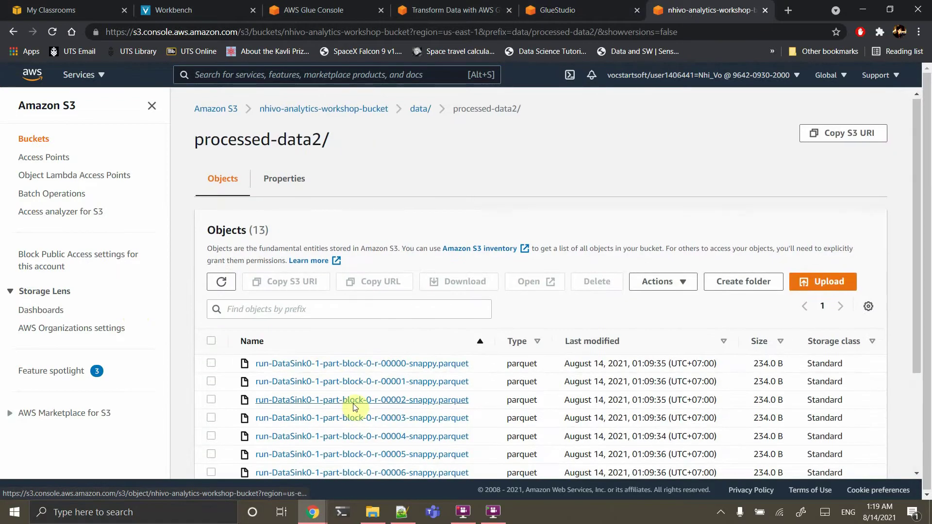
scroll(353, 407, "down", 3)
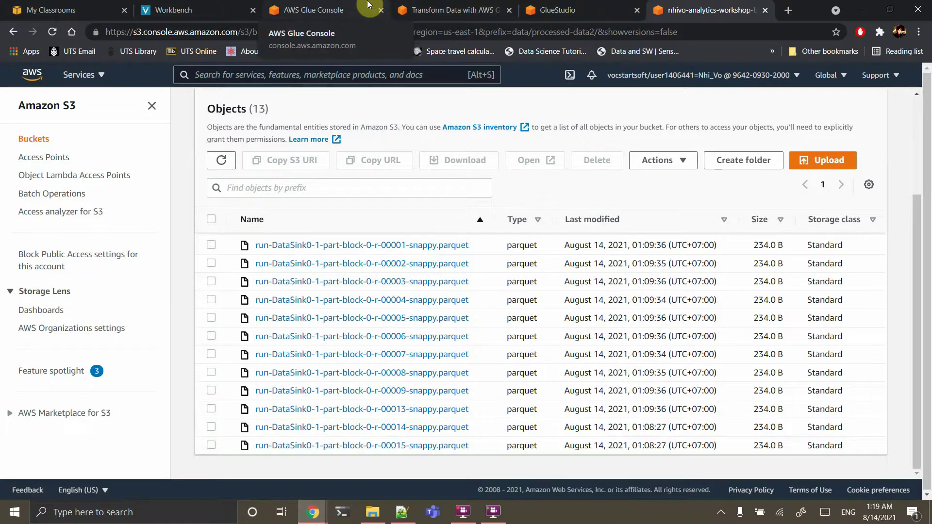
Open the processed-data2 table in the analyticsworkshopdb database in the Glue Console
left_click(461, 10)
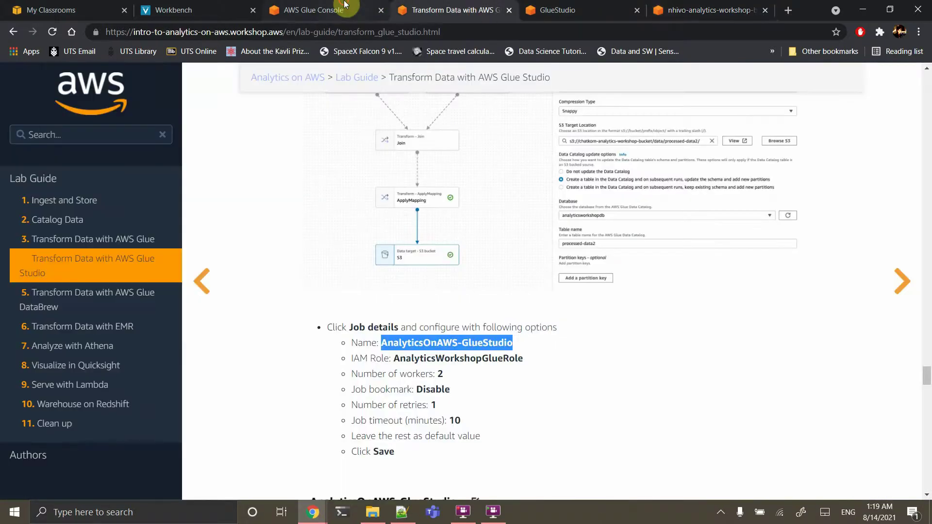
left_click(316, 10)
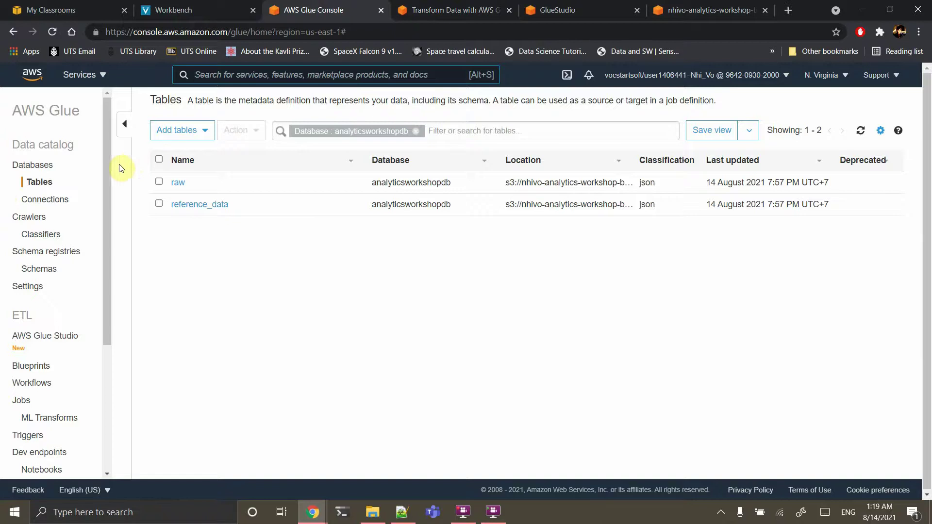
left_click(40, 166)
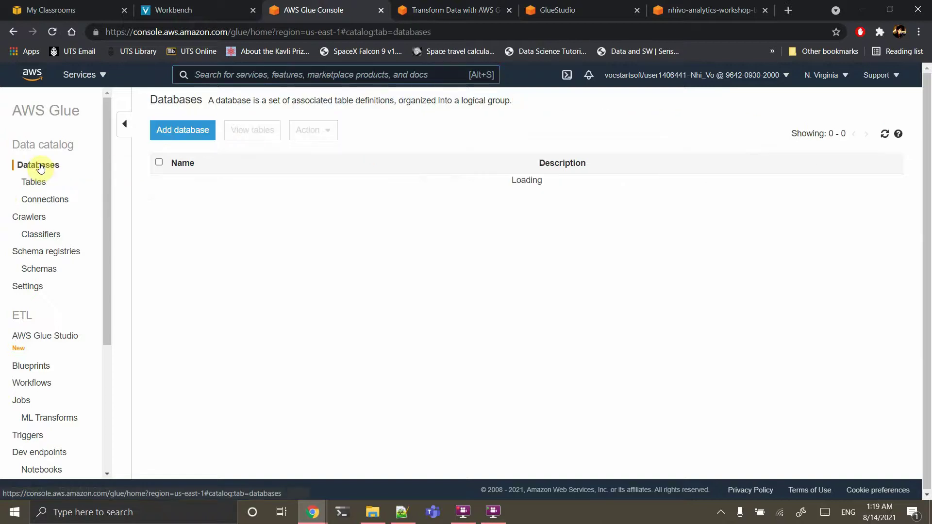
left_click(207, 190)
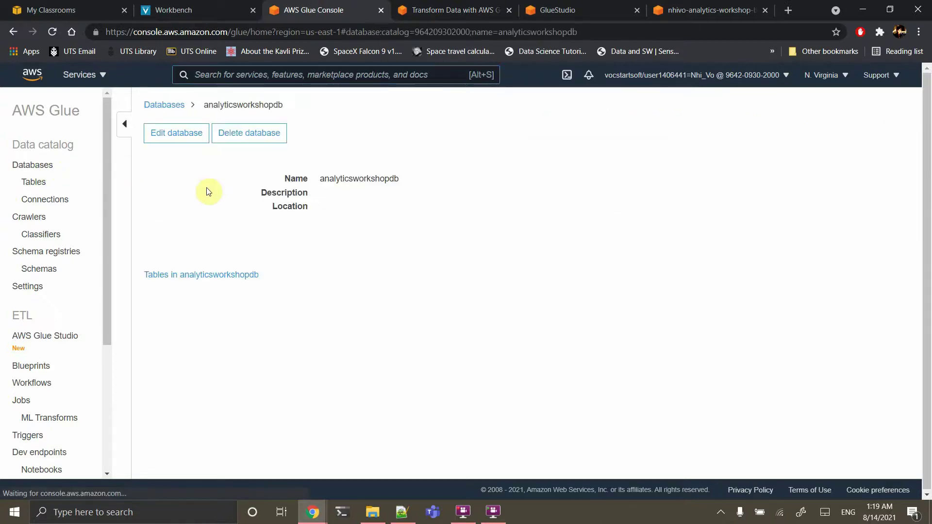
left_click(179, 277)
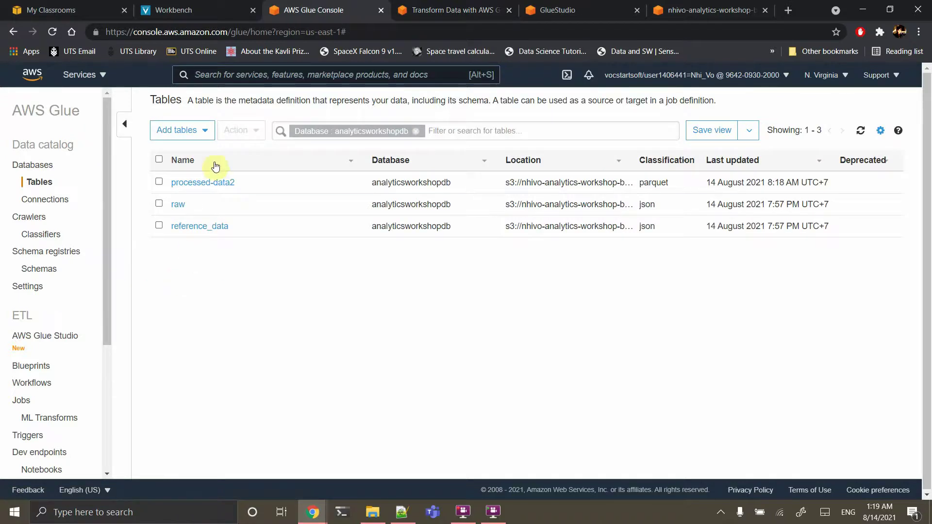
left_click(203, 183)
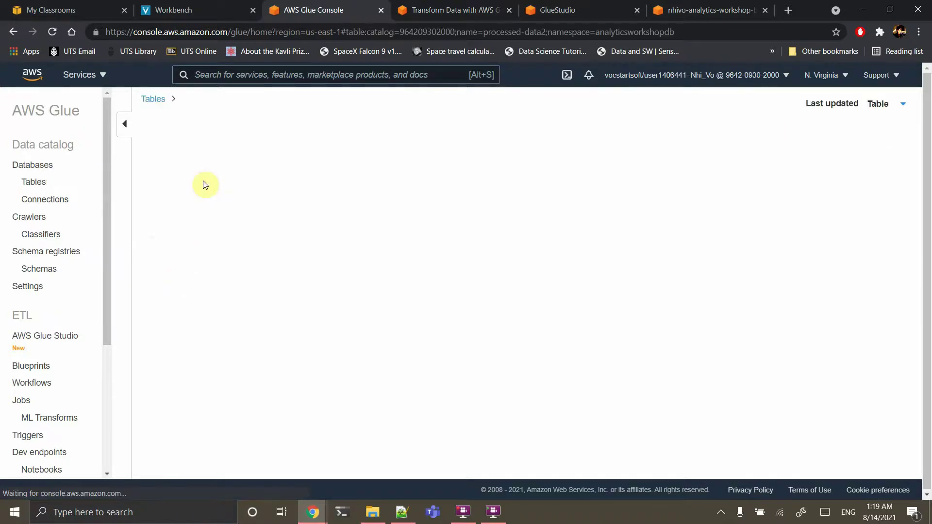
Review the table's eight-column parquet schema, then return to the Glue Studio lab guide page
scroll(233, 307, "down", 2)
scroll(233, 307, "down", 3)
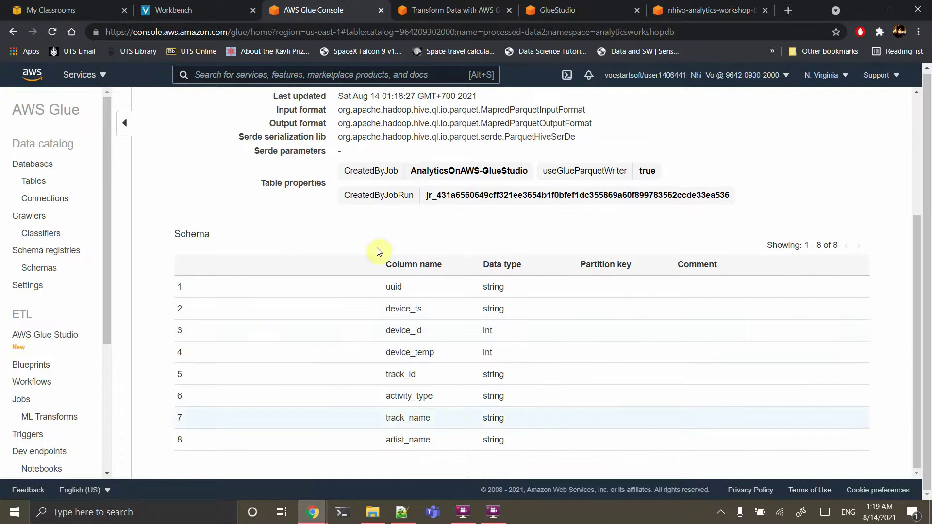
scroll(366, 241, "up", 4)
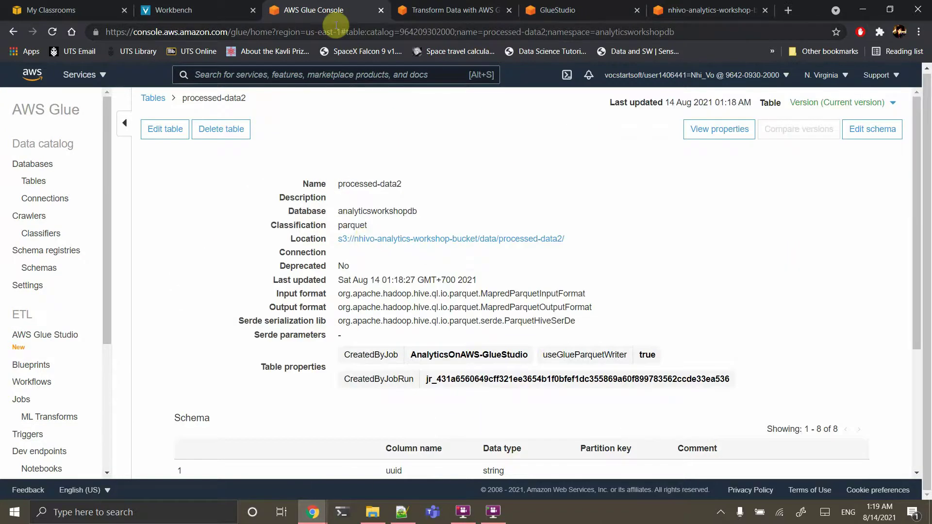
left_click(451, 6)
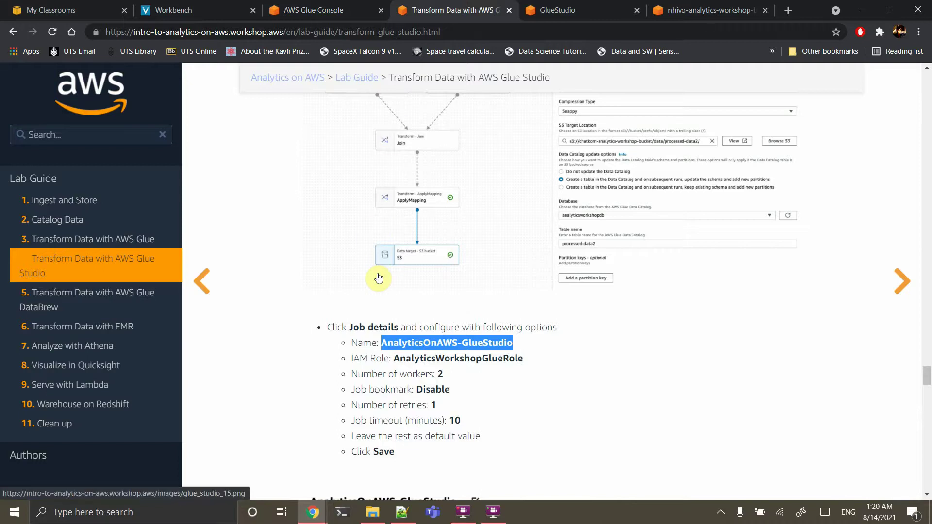
Scroll the lab guide to the Transform Data with EMR module's 'Copy the script to S3' section
scroll(378, 274, "up", 4)
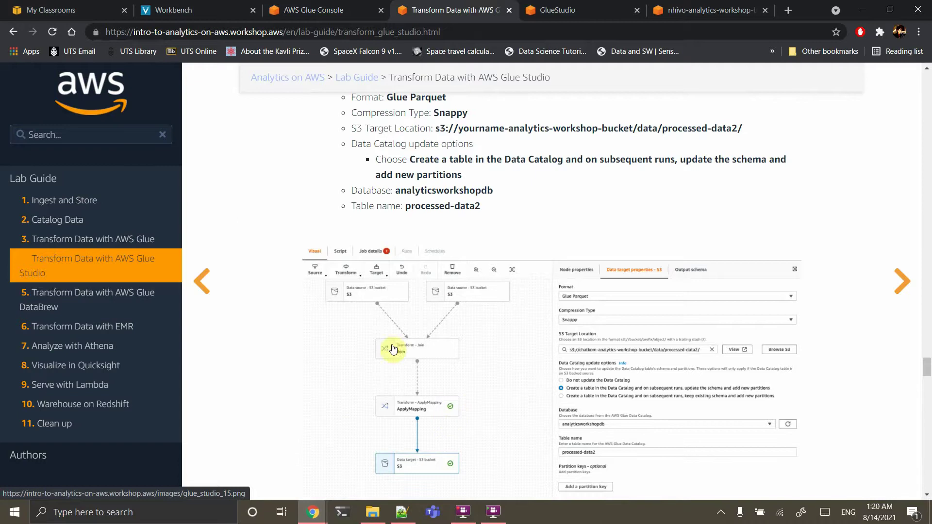
scroll(380, 340, "down", 4)
left_click_drag(381, 352, 512, 353)
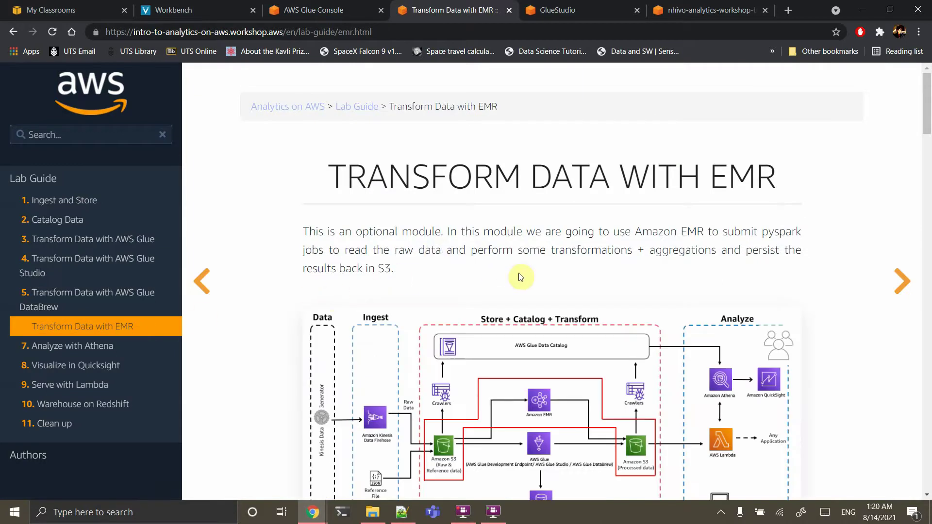
scroll(521, 277, "down", 3)
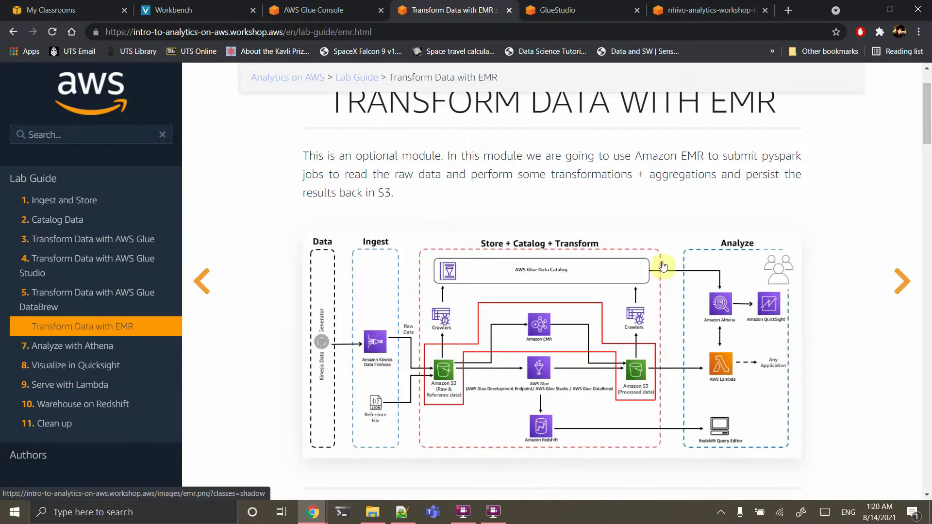
scroll(674, 250, "down", 10)
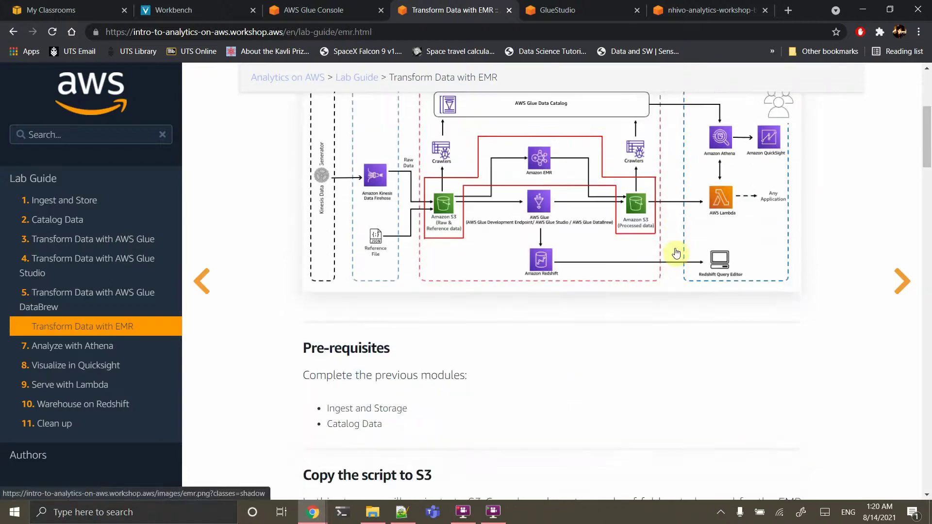
scroll(677, 253, "up", 1)
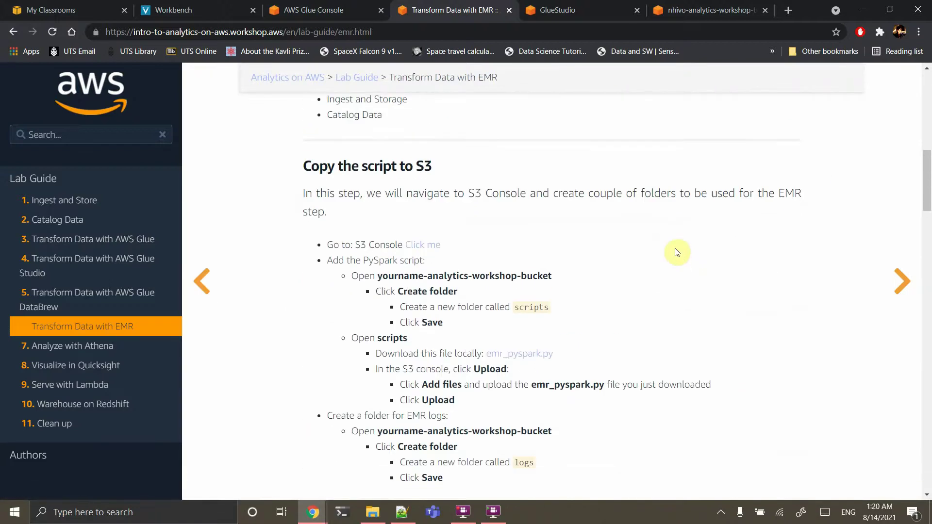
scroll(676, 253, "up", 2)
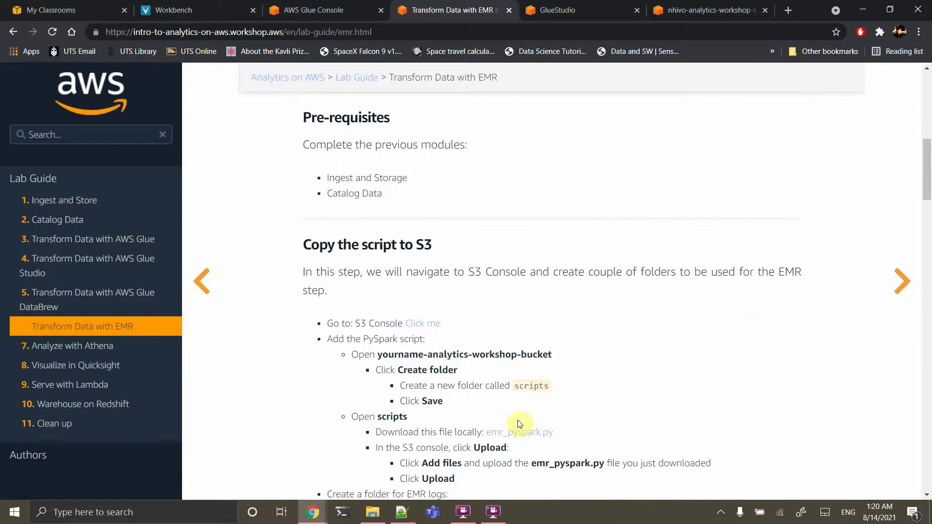
Download the emr_pyspark.py link into the EEET2574 tutorials folder, then return to the S3 tab
right_click(515, 440)
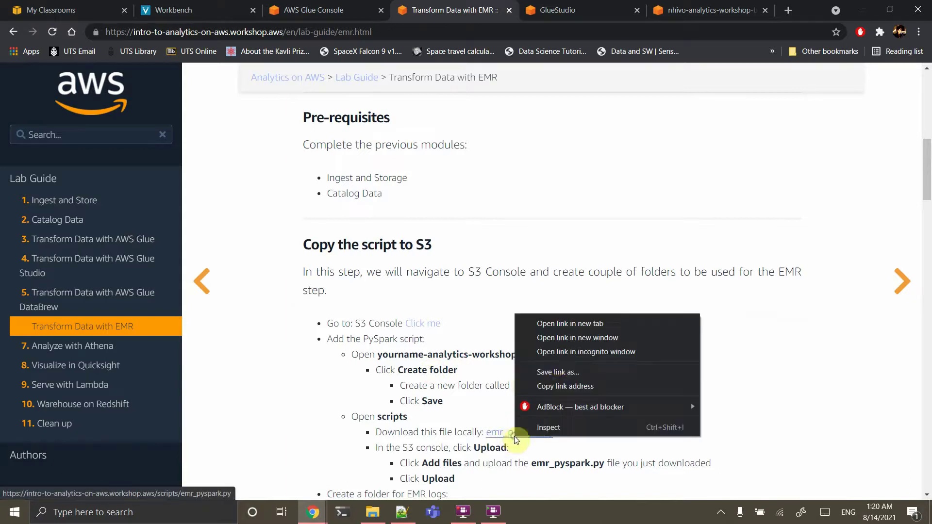
left_click(551, 372)
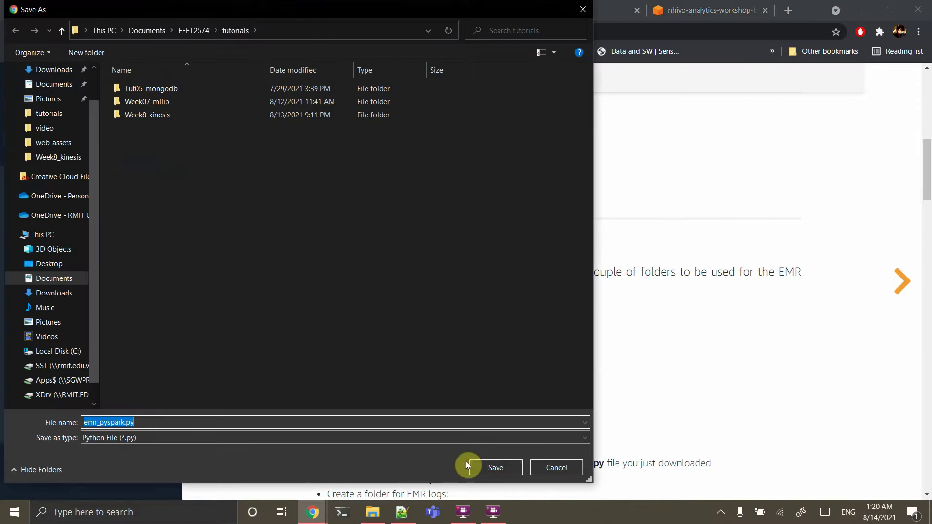
left_click(487, 466)
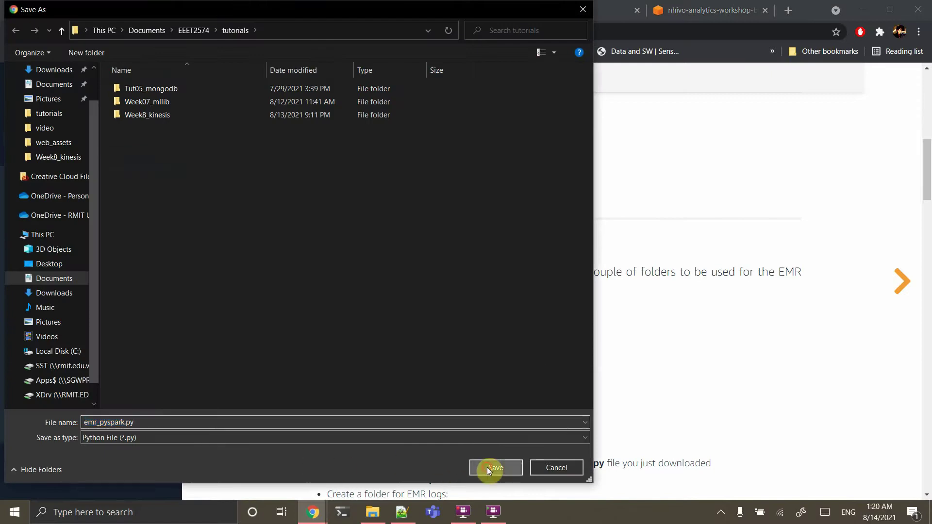
left_click(681, 10)
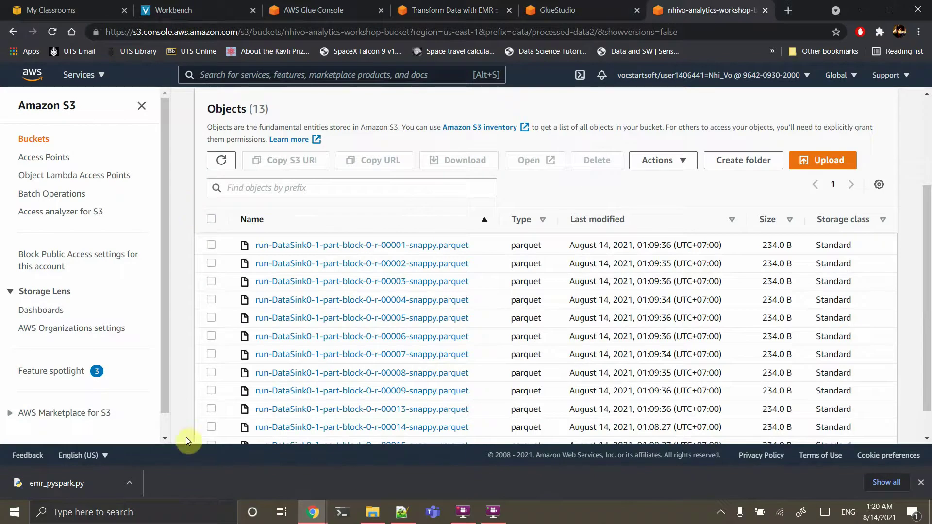
Create a folder named scripts at the workshop bucket's root
left_click(920, 482)
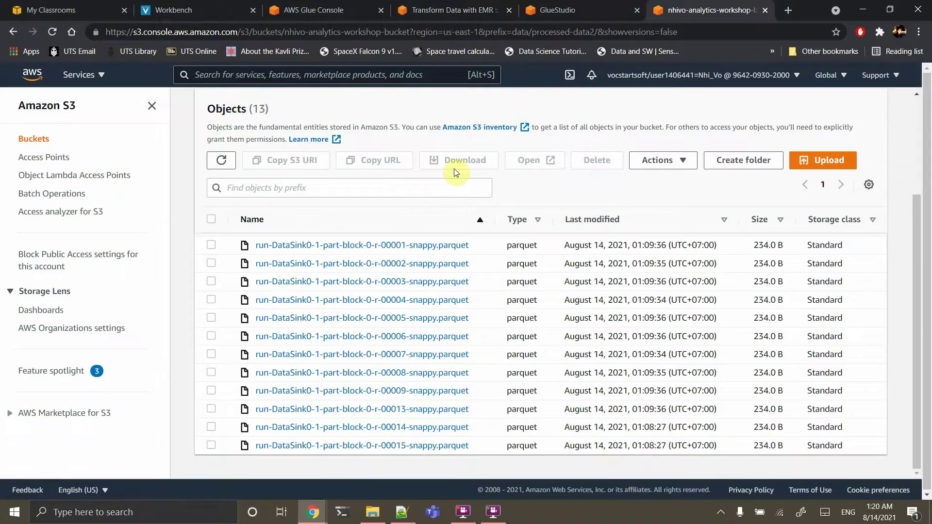
left_click(13, 33)
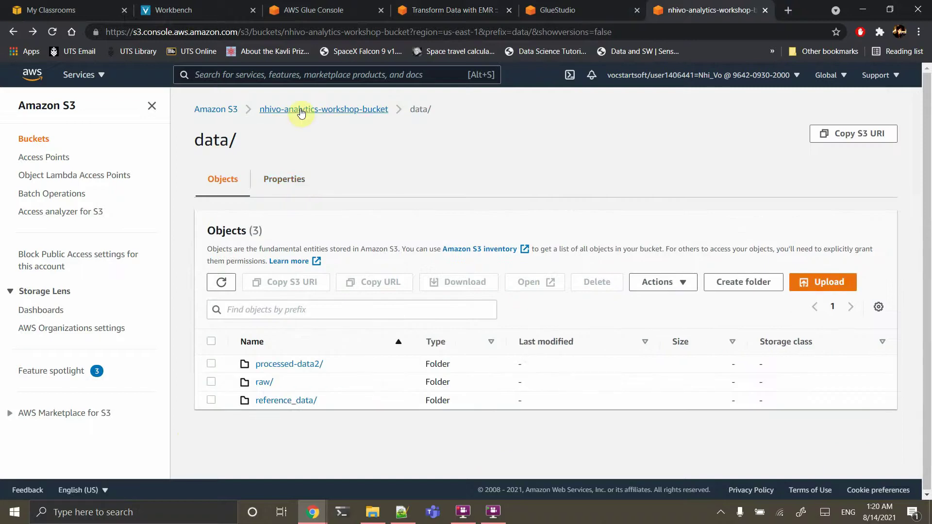
left_click(301, 109)
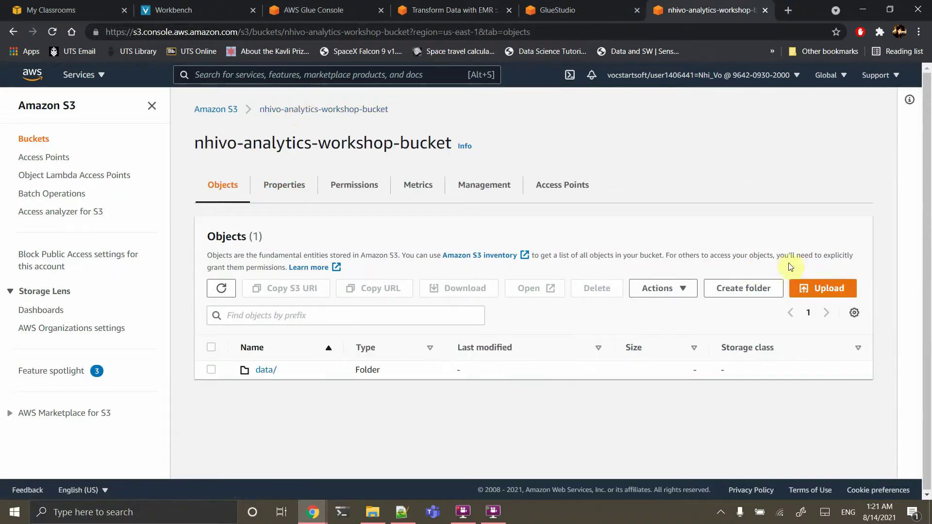
left_click(806, 291)
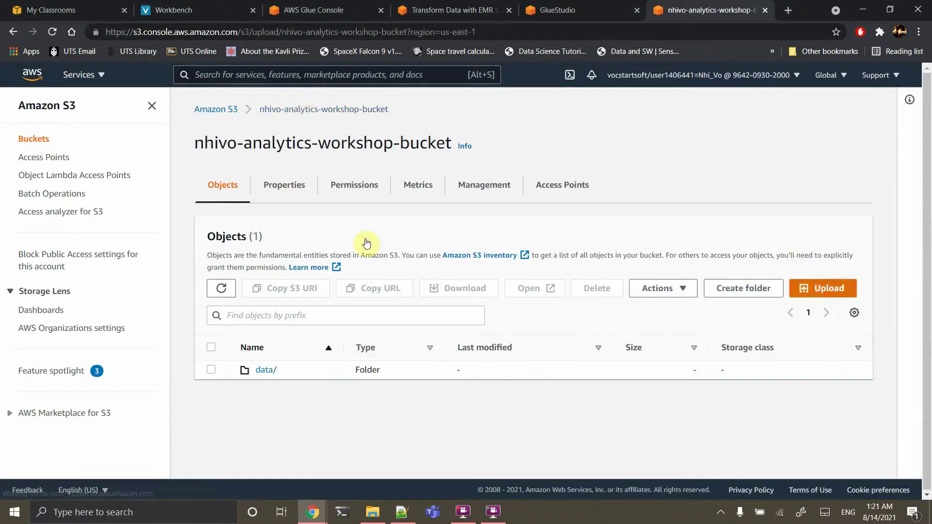
left_click(12, 33)
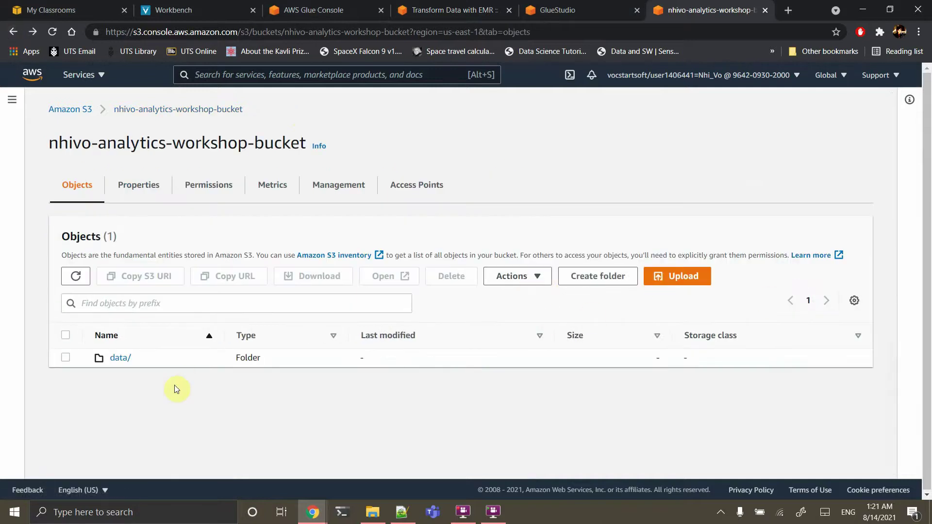
left_click(609, 274)
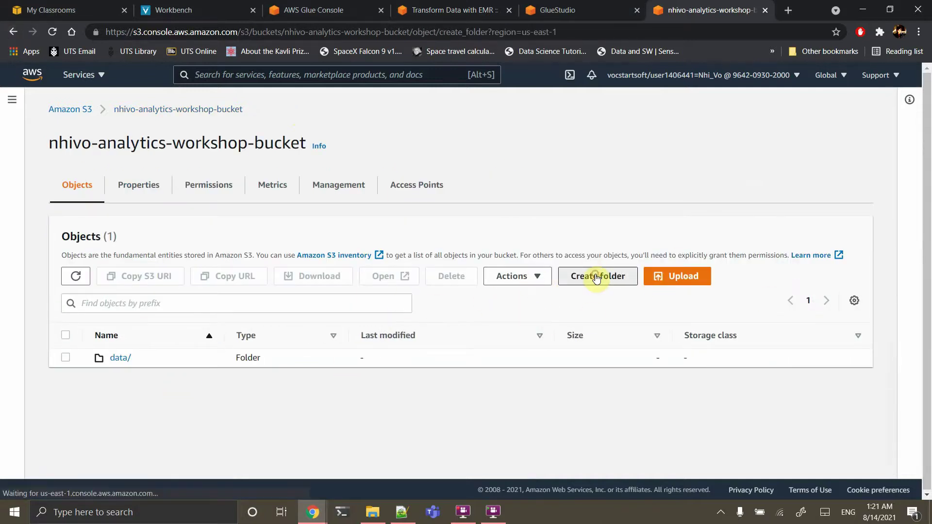
type("scripts")
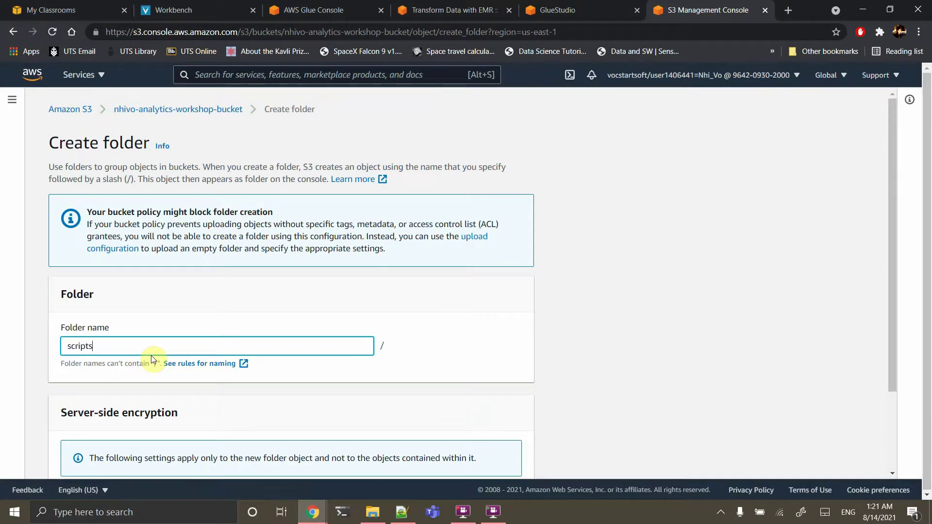
scroll(151, 355, "down", 2)
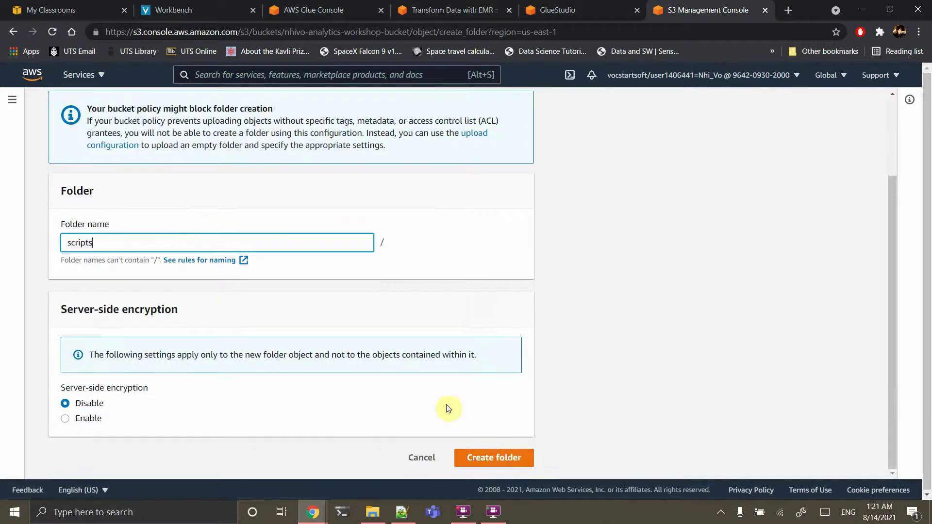
left_click(495, 458)
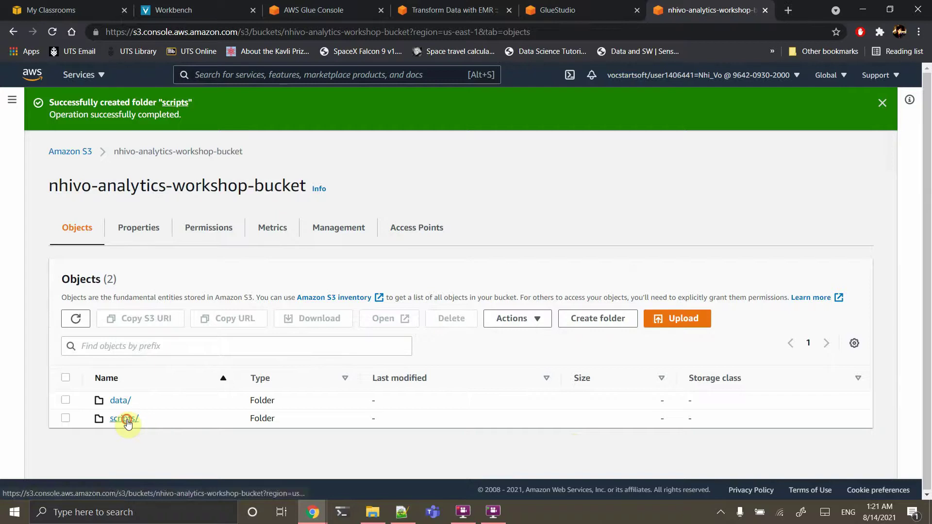
Upload emr_pyspark.py from the tutorials folder into the scripts/ folder
left_click(125, 419)
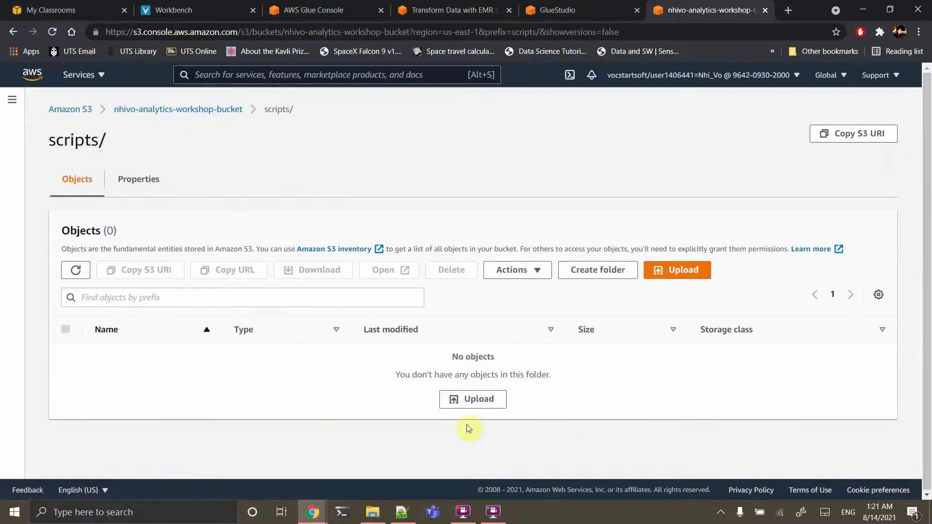
left_click(462, 399)
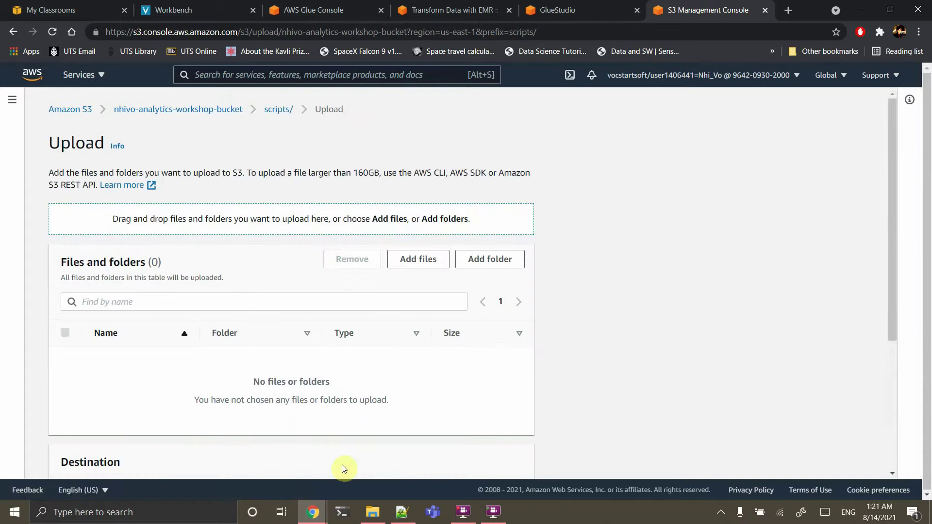
left_click(372, 512)
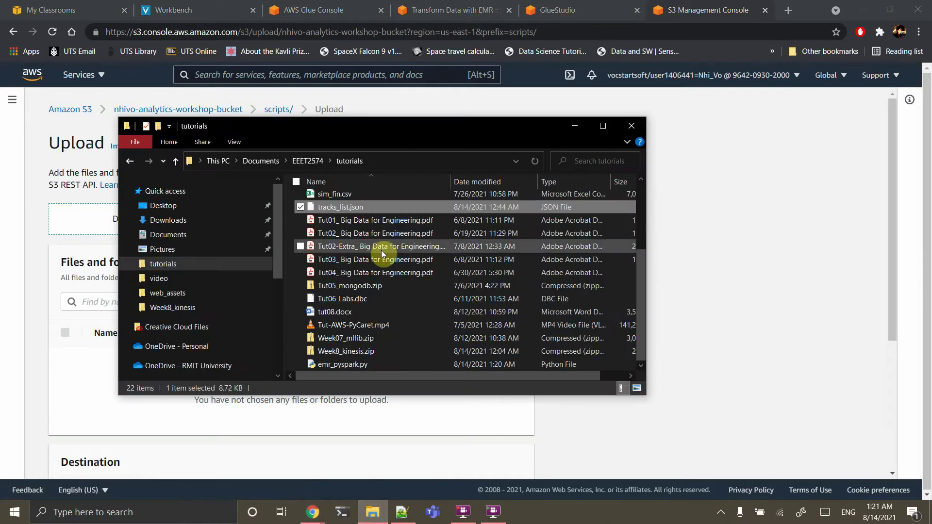
left_click(333, 364)
left_click_drag(330, 365, 83, 217)
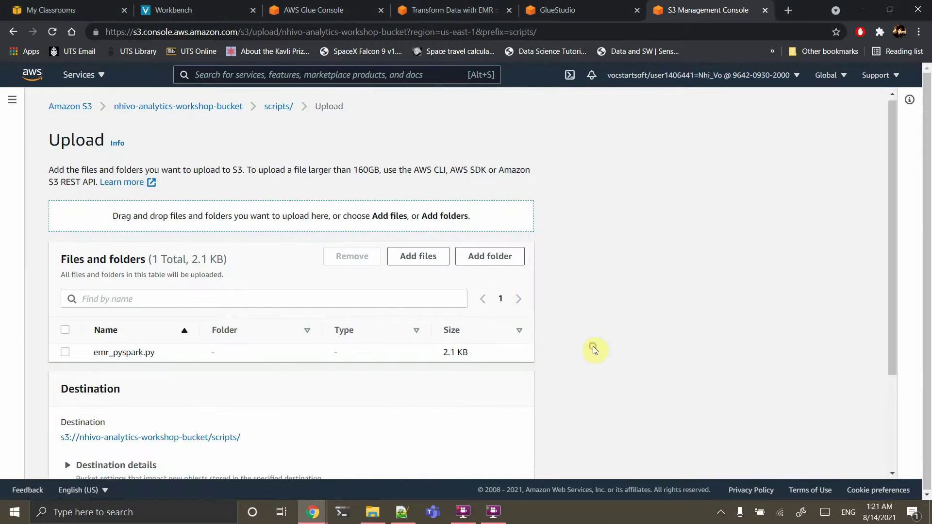
scroll(593, 349, "down", 3)
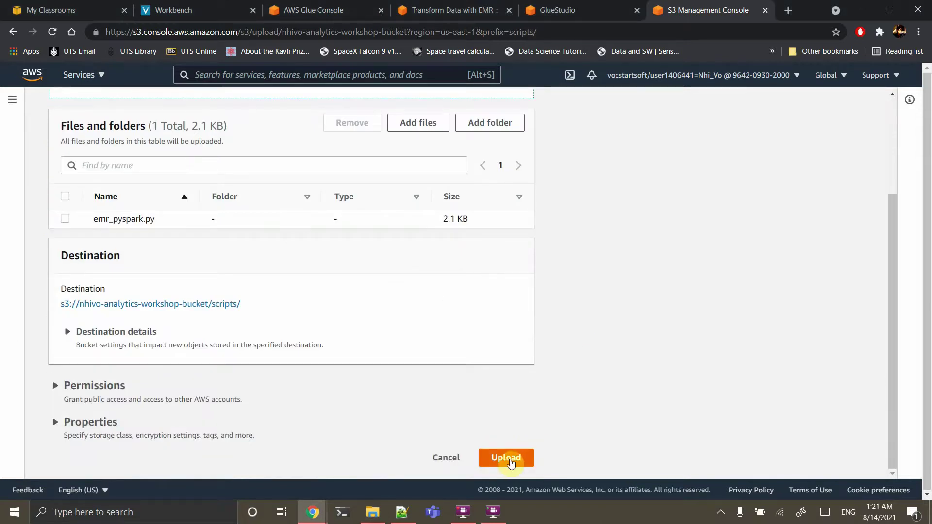
left_click(510, 461)
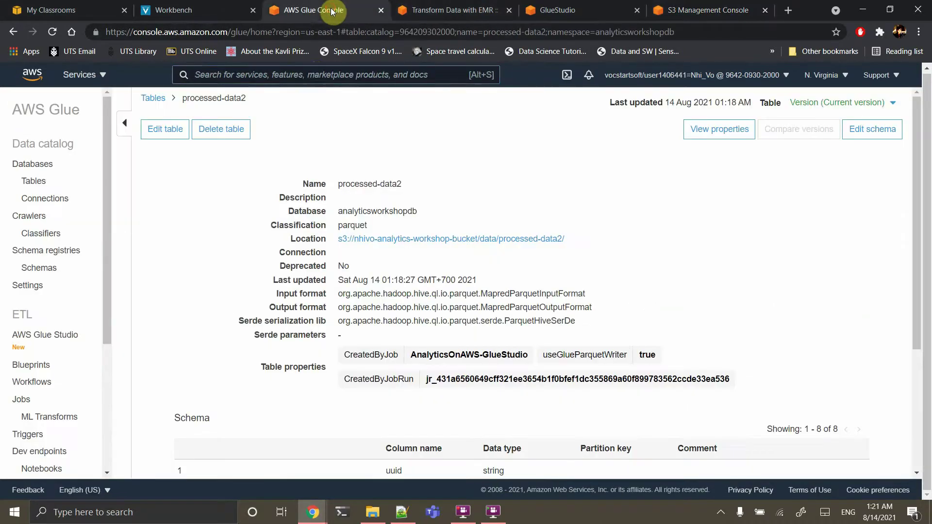
Open the EMR console through the 'emr' search and start creating a cluster
left_click(337, 10)
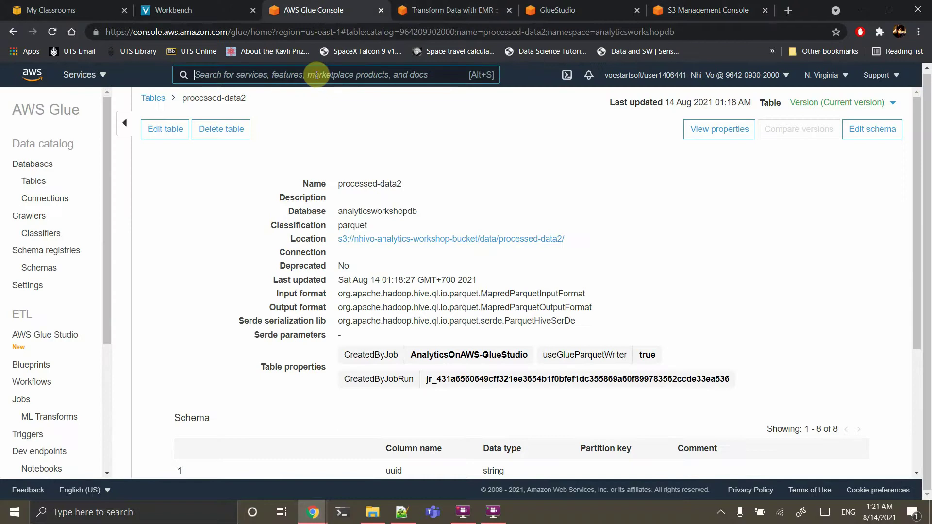
type("emr")
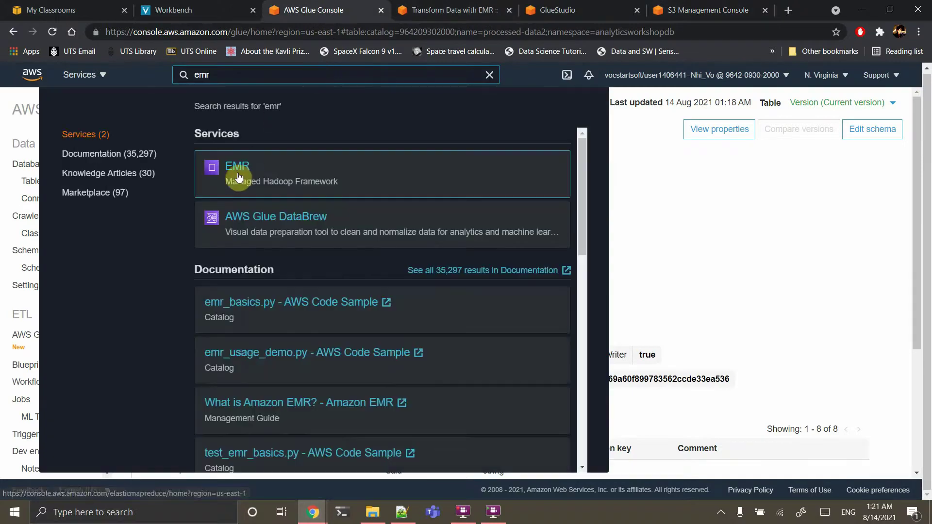
left_click(239, 178)
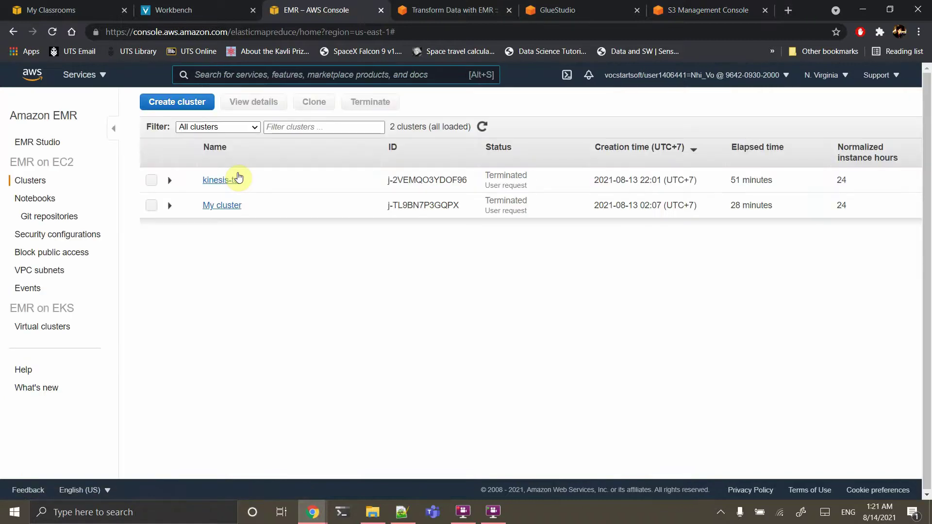
left_click(190, 101)
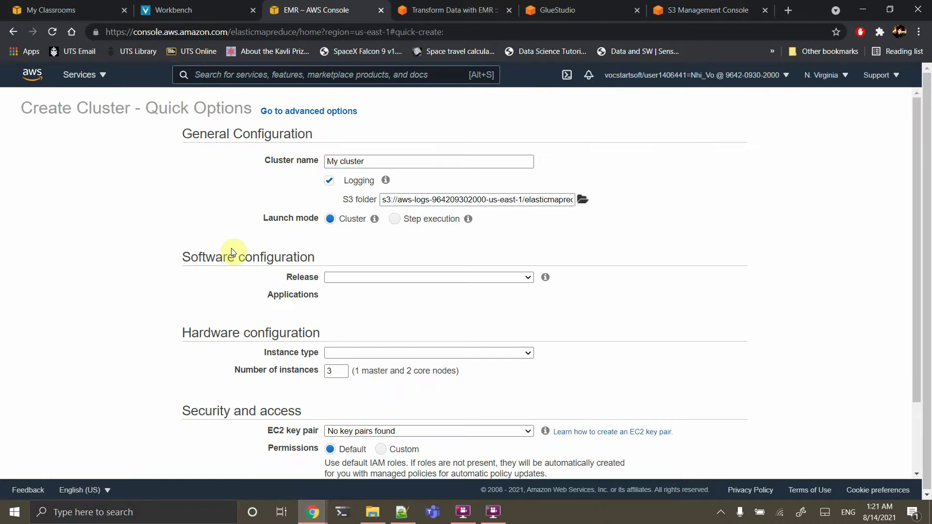
Set Launch mode to Step execution with a Spark application step type, and configure it
left_click(395, 224)
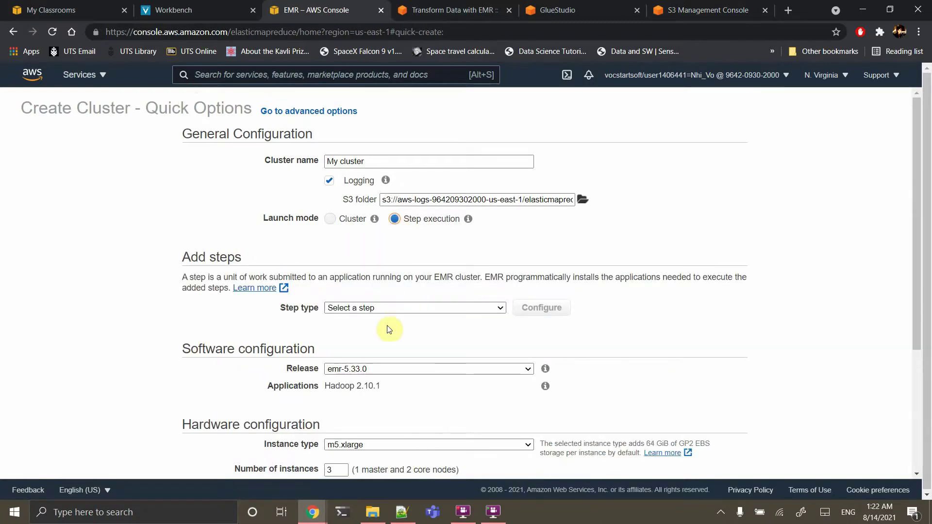
scroll(388, 336, "down", 2)
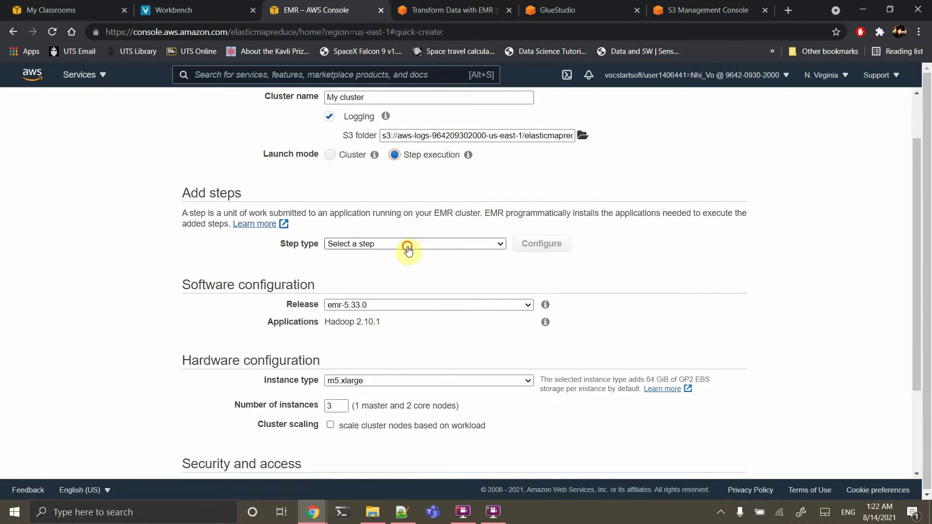
left_click(407, 249)
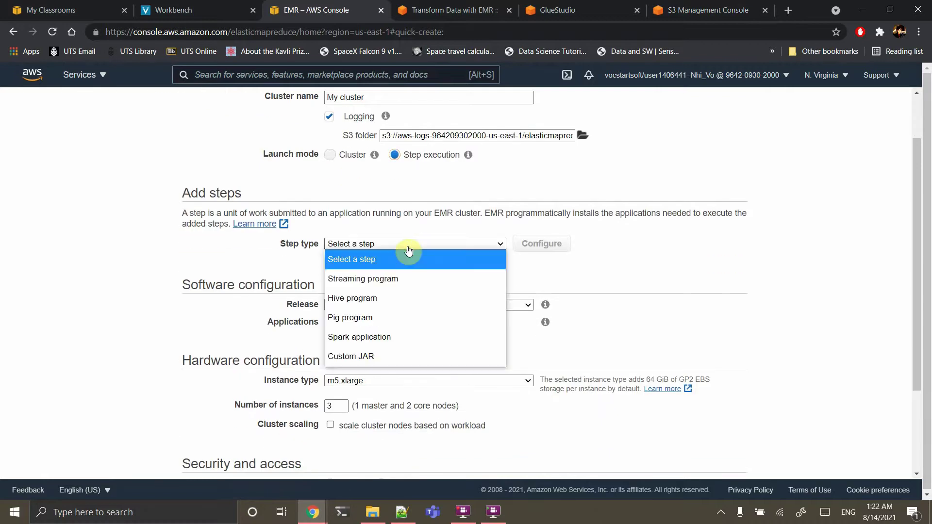
left_click(371, 340)
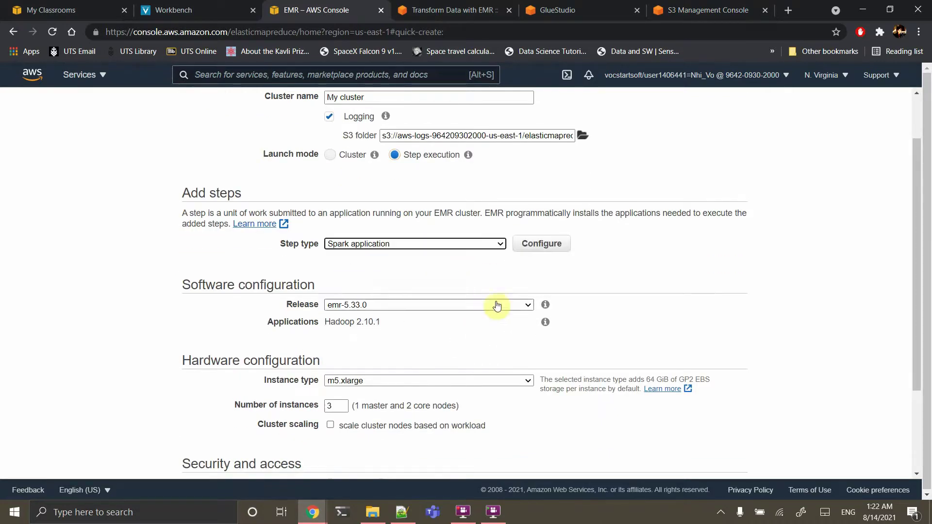
left_click(538, 254)
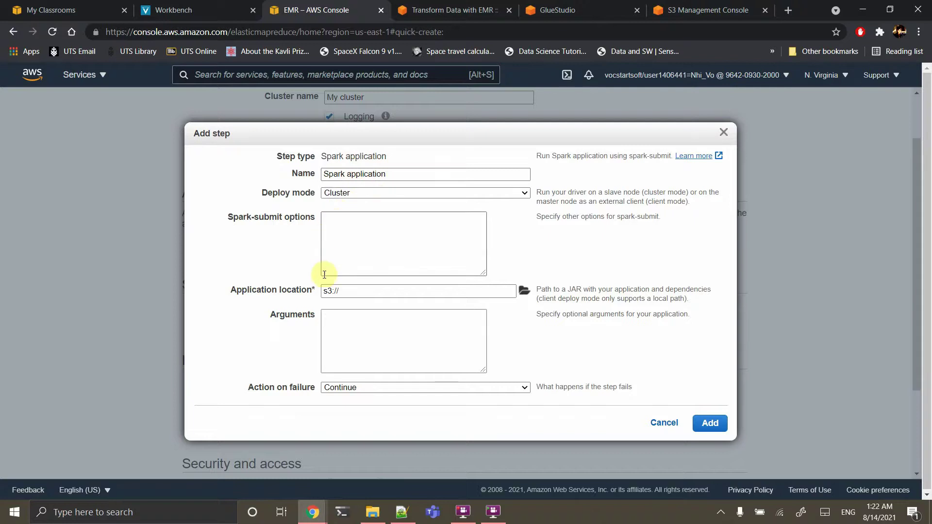
Set the application location to the workshop bucket's scripts/emr_pyspark.py, then check the lab guide
left_click(524, 290)
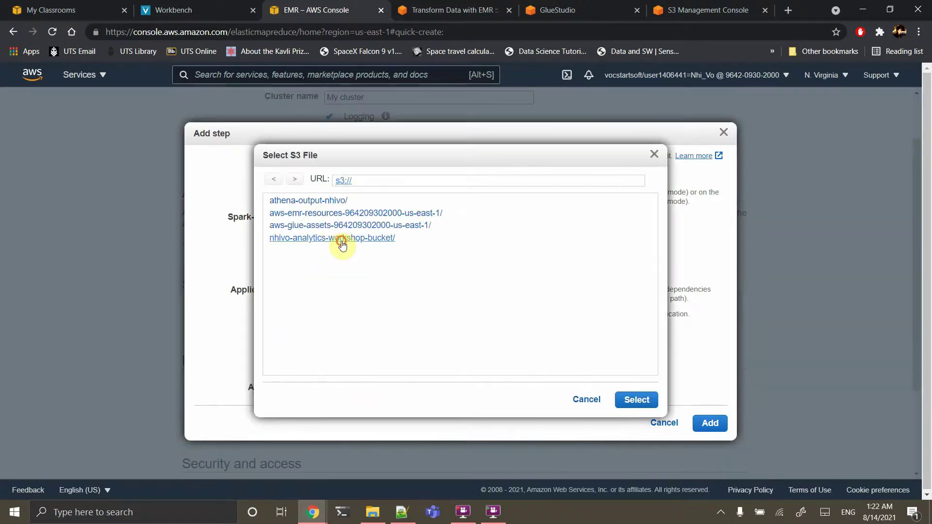
left_click(335, 238)
left_click(286, 226)
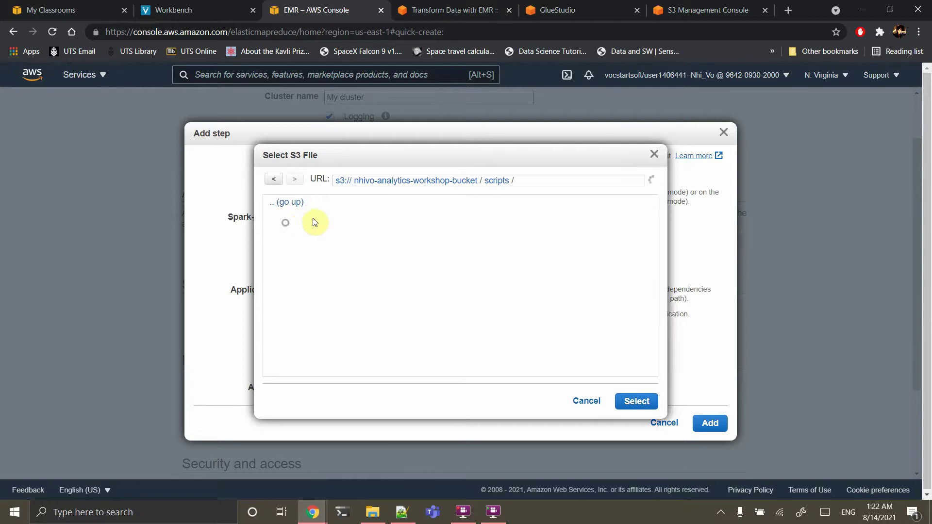
left_click(297, 215)
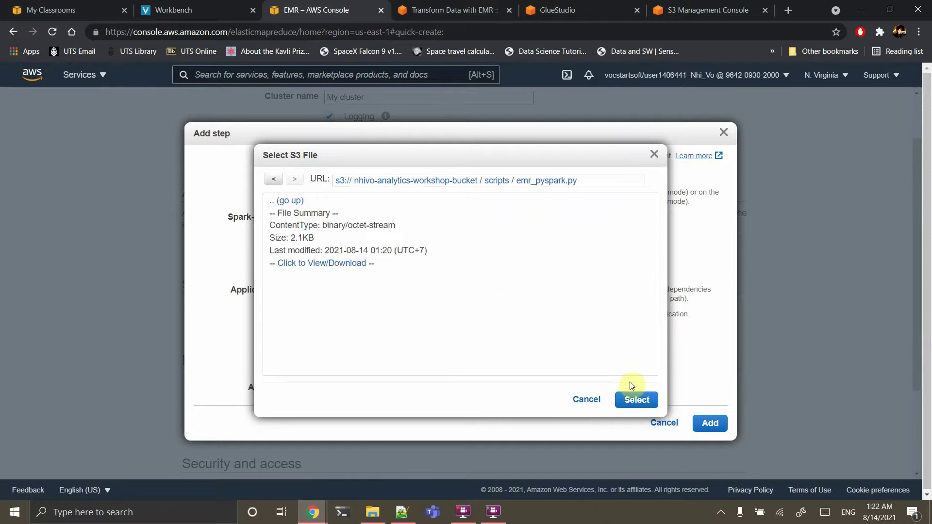
left_click(641, 408)
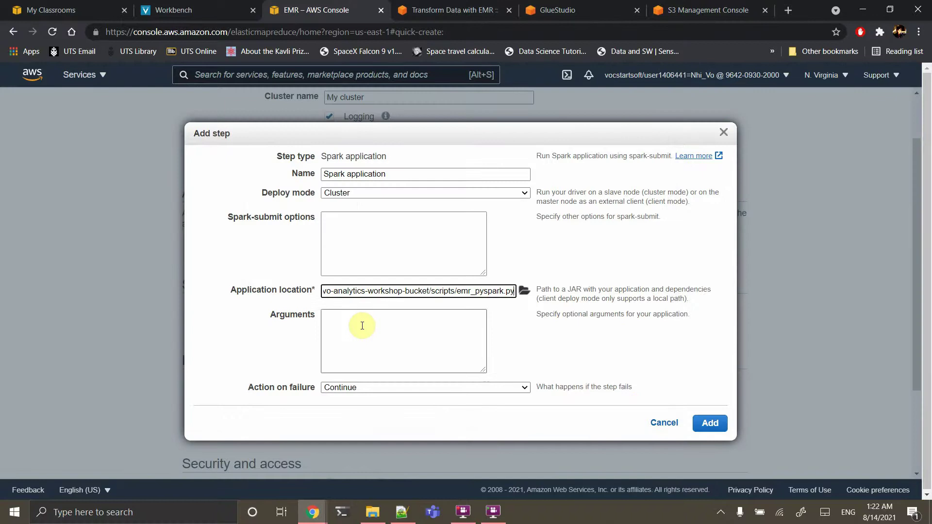
left_click(448, 9)
Copy the sample bucket name under Arguments in 'Create EMR cluster and add step'
scroll(531, 334, "down", 3)
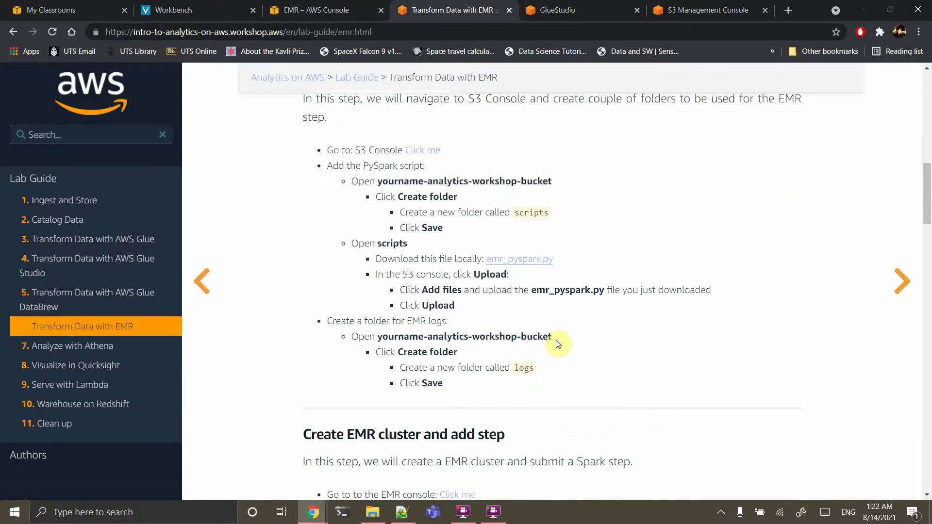
scroll(559, 344, "down", 1)
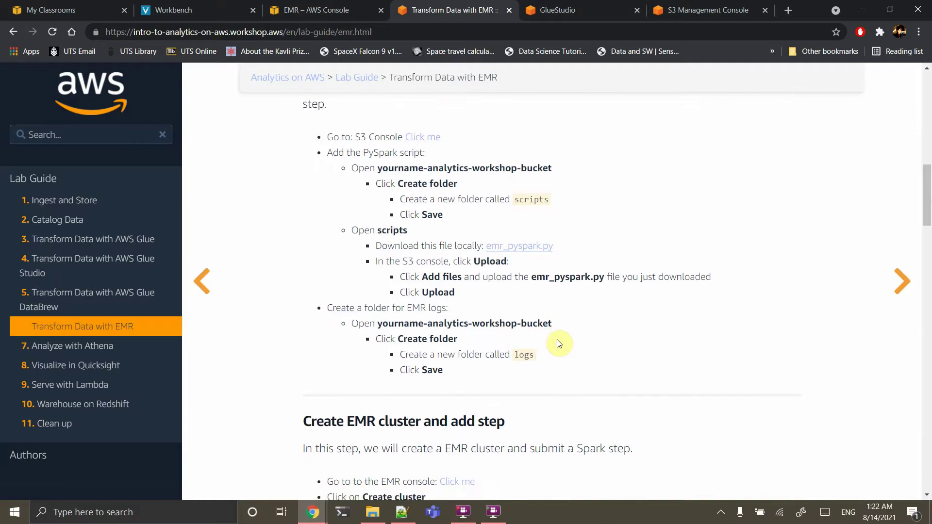
scroll(558, 337, "down", 3)
scroll(557, 337, "down", 2)
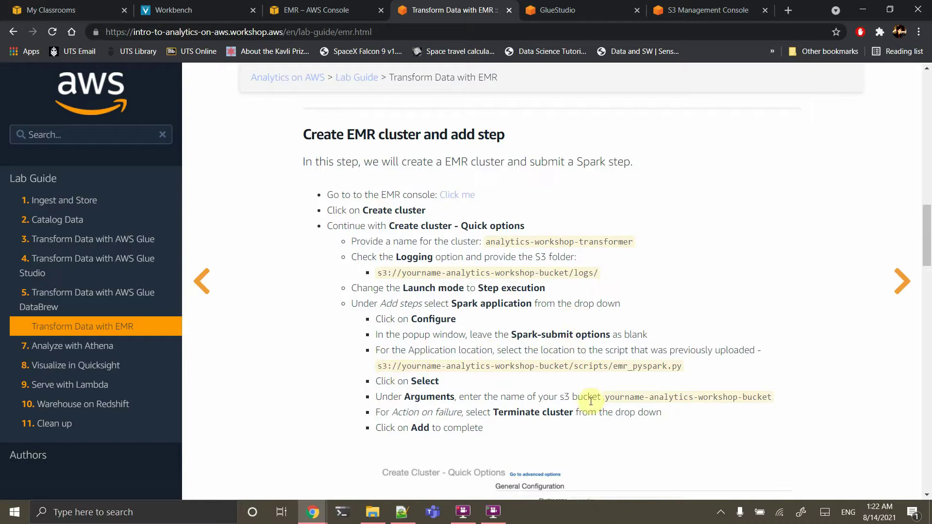
left_click_drag(604, 397, 772, 397)
key("ctrl+c")
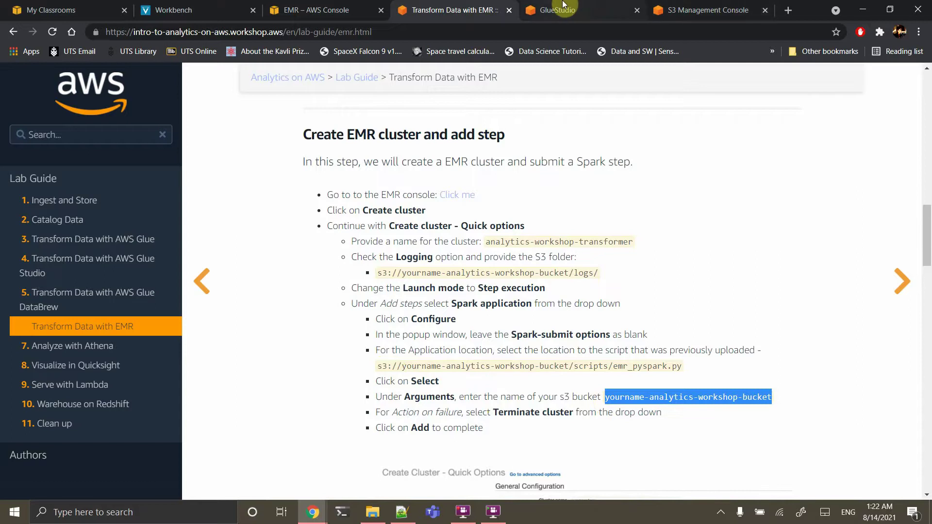
left_click(305, 4)
Add the step with the pasted bucket argument (your name replacing 'yourname'), terminating cluster on failure
left_click(382, 325)
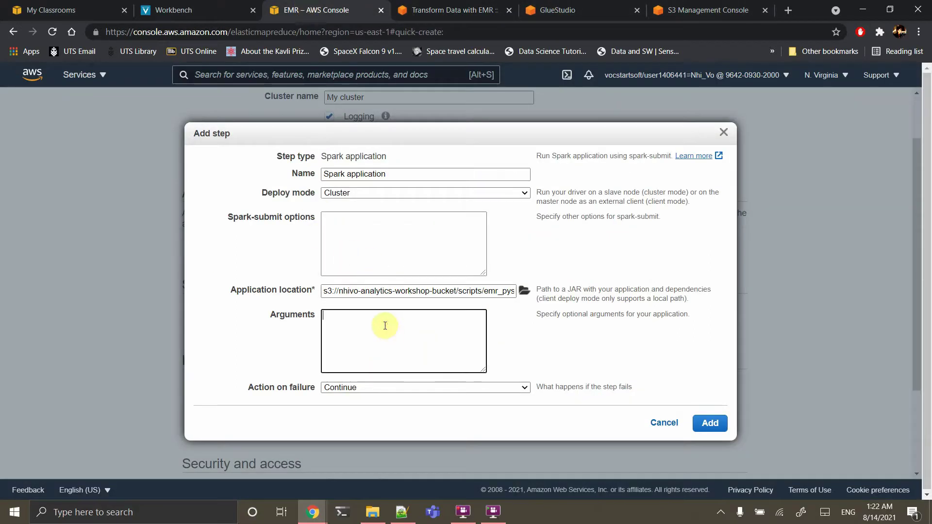
key("ctrl+v")
double_click(354, 316)
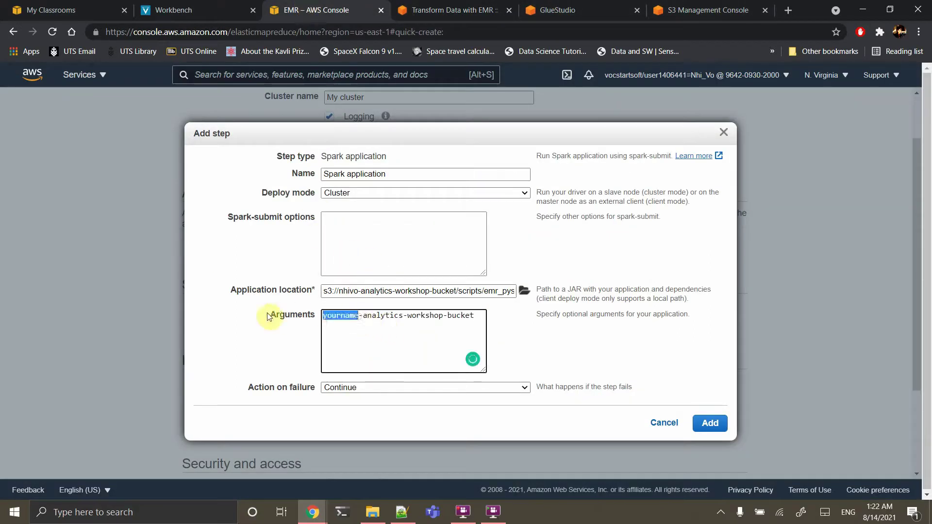
type("nhivo")
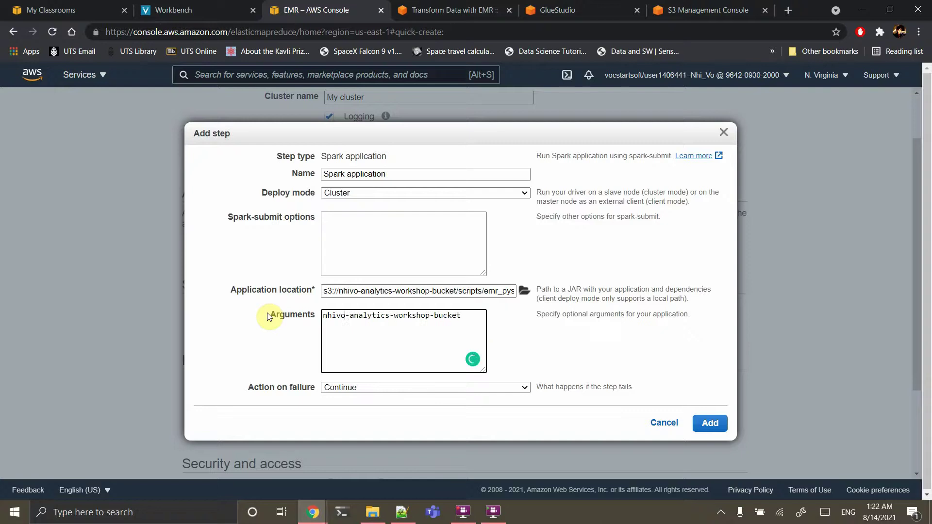
left_click(534, 356)
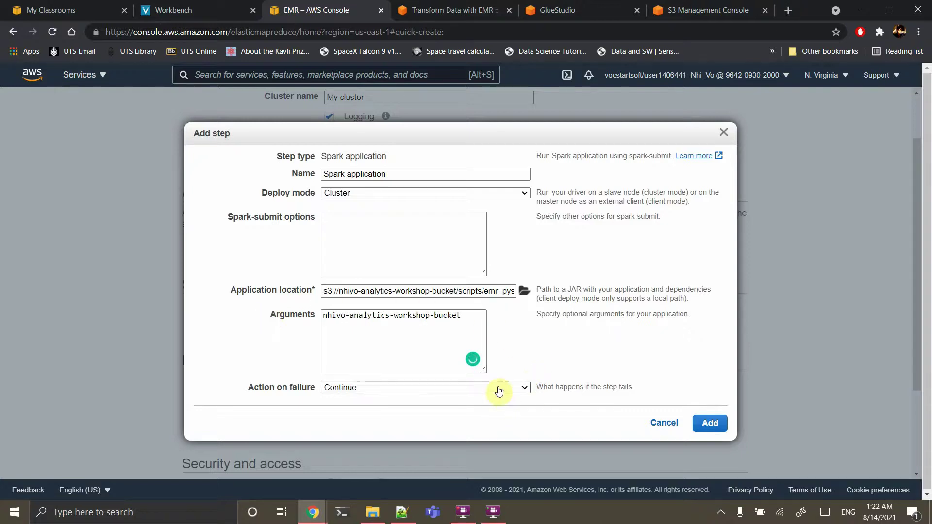
left_click(498, 388)
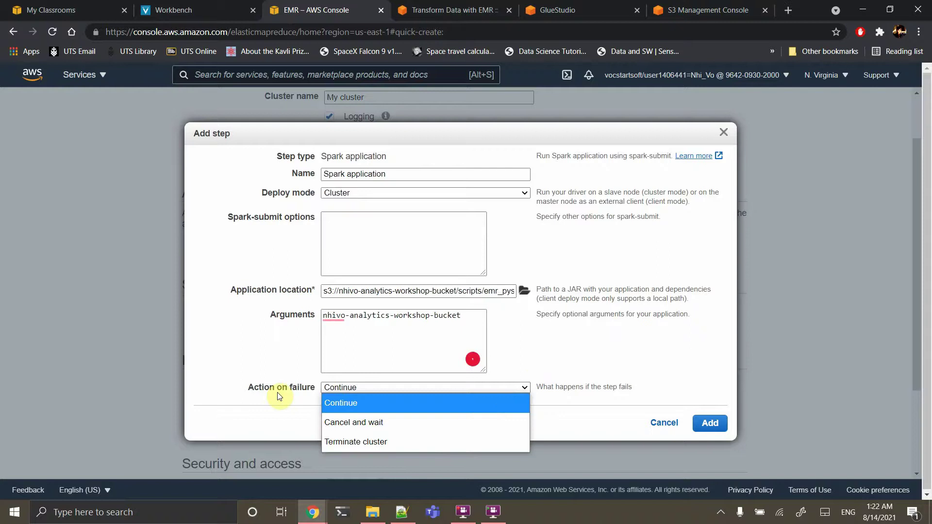
left_click(361, 444)
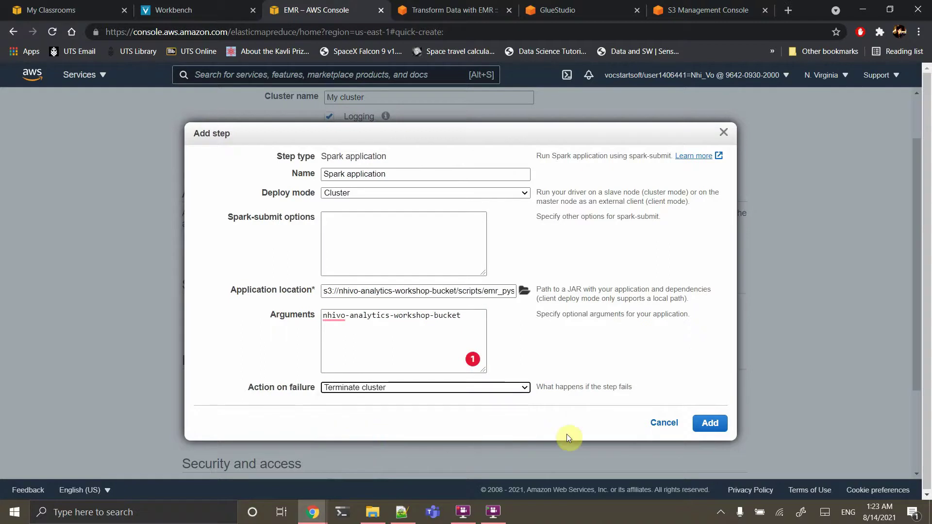
left_click(711, 430)
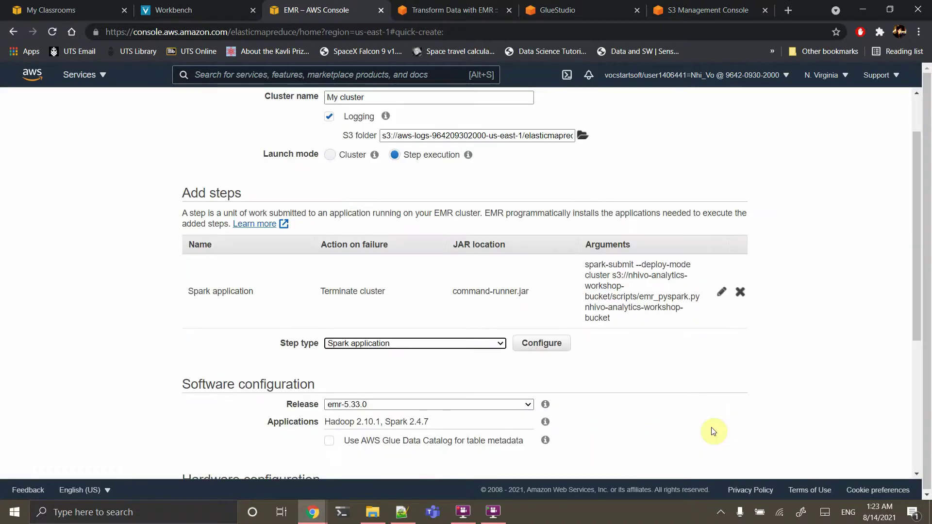
Create the cluster from the bottom of the Quick Options form
scroll(713, 431, "down", 3)
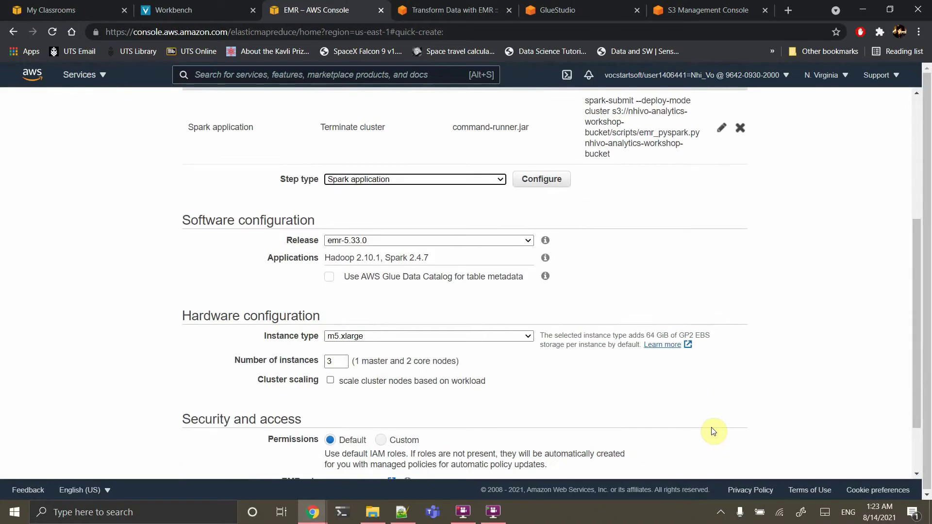
scroll(618, 337, "down", 2)
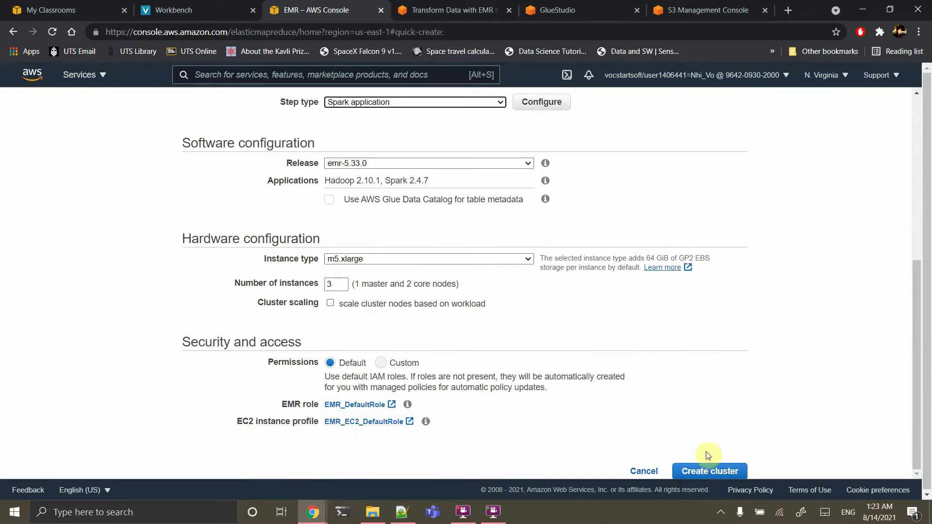
left_click(708, 473)
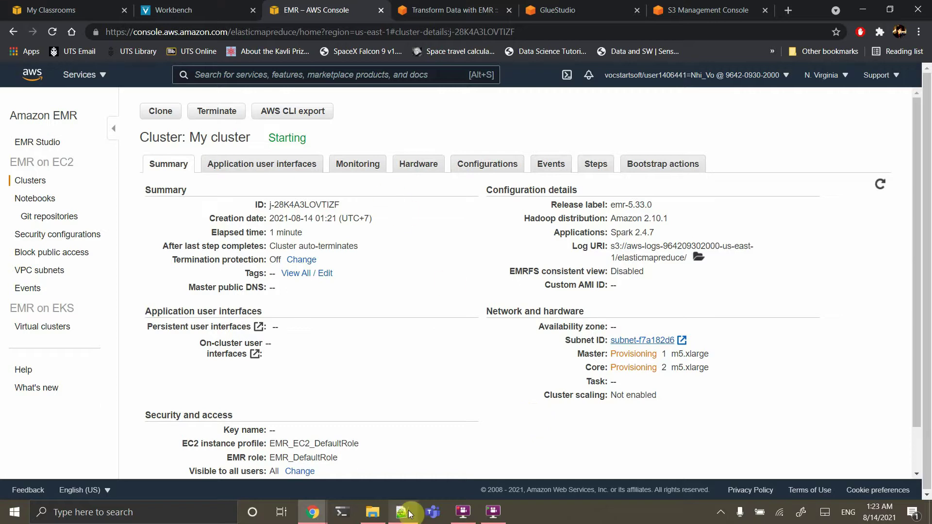
Open emr_pyspark.py from the tutorials folder using Edit with Notepad++
left_click(370, 508)
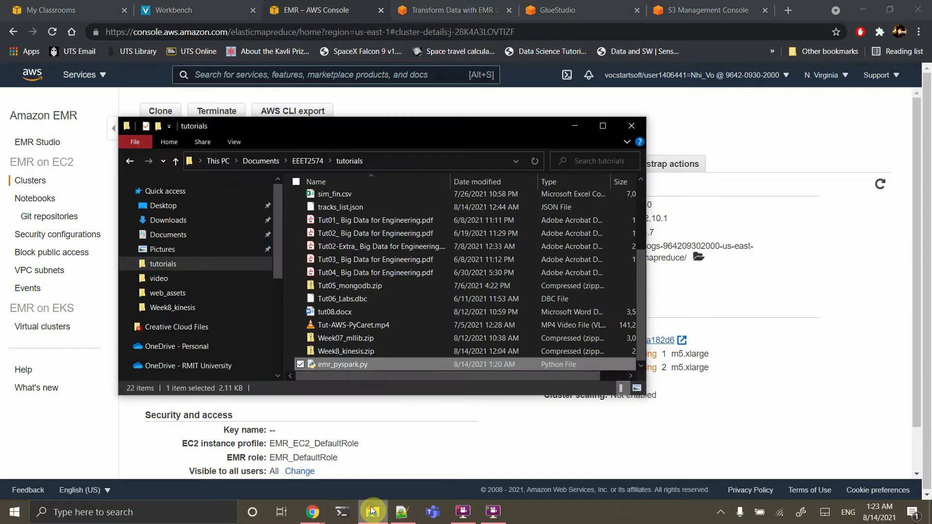
right_click(362, 363)
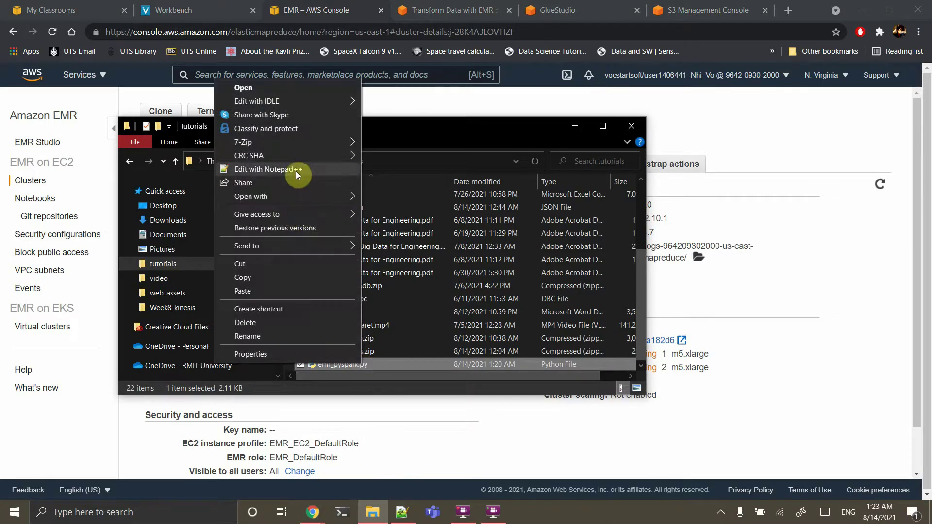
left_click(295, 168)
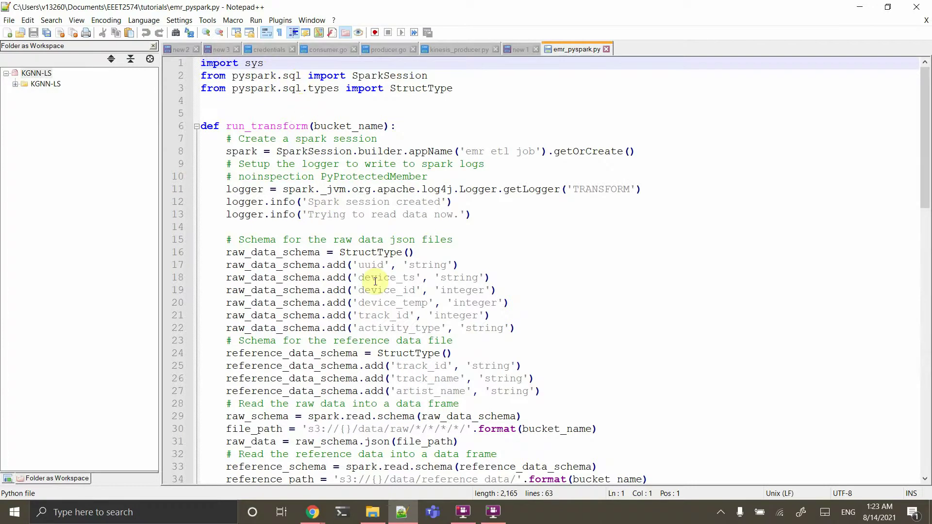
Review the script: raw input path, uuid schema, track_id join, and parquet output to processed
scroll(375, 282, "down", 1)
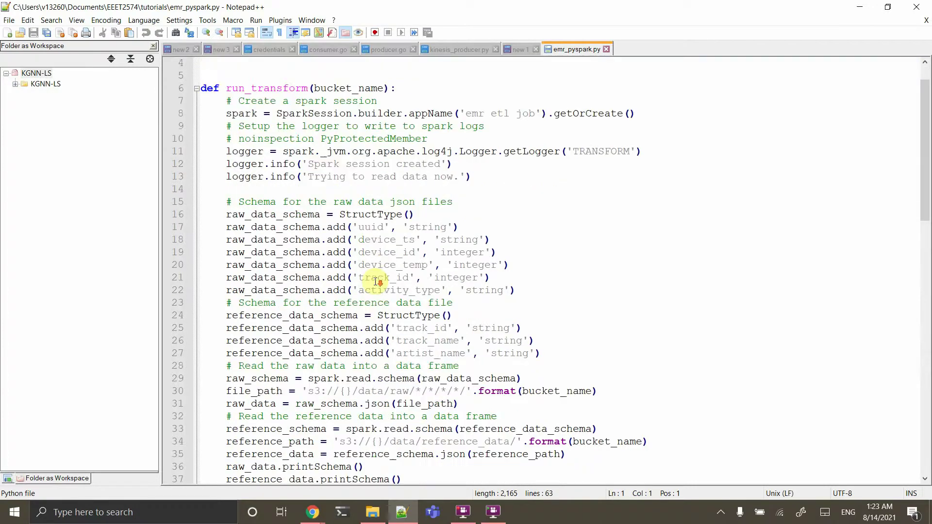
double_click(399, 391)
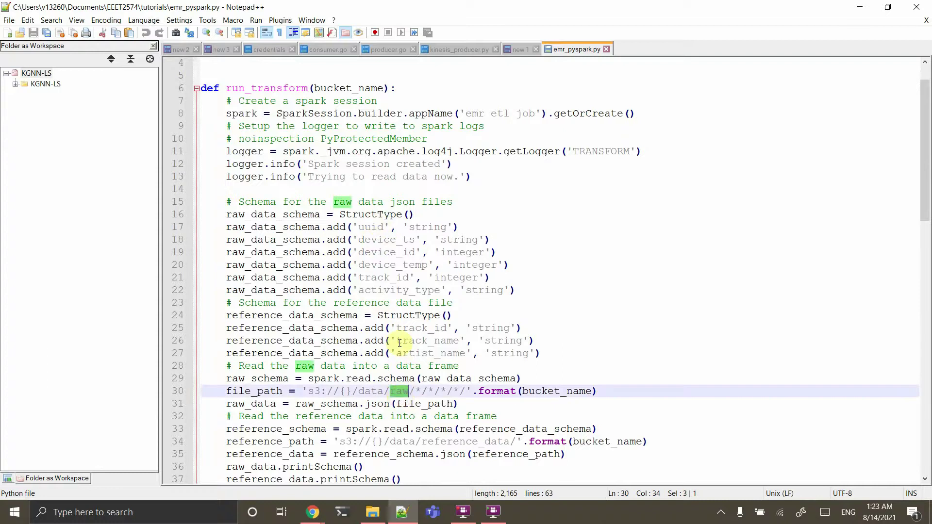
double_click(363, 227)
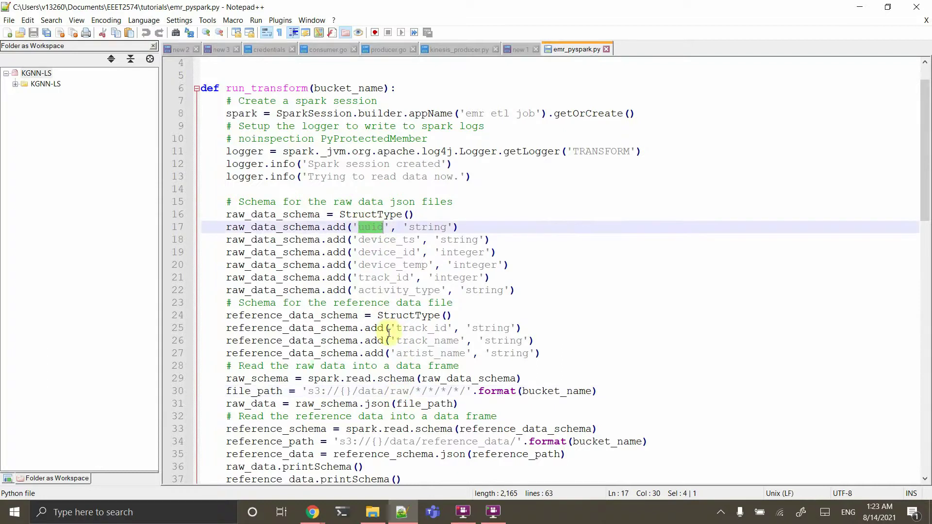
left_click_drag(370, 315, 375, 320)
scroll(375, 320, "down", 3)
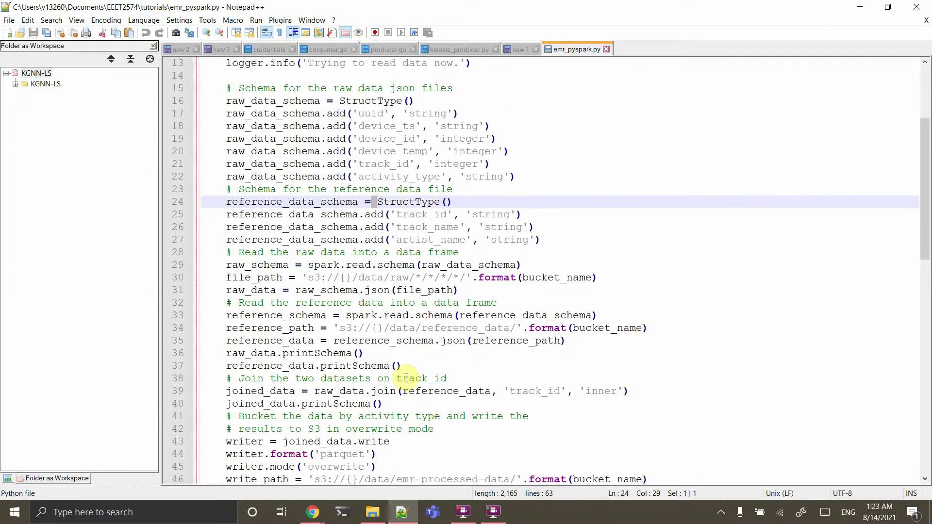
scroll(405, 296, "down", 2)
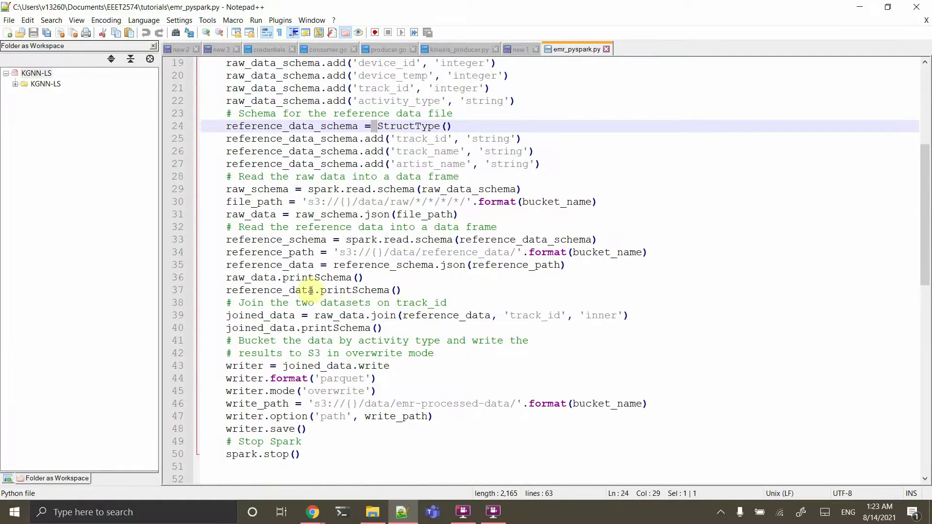
double_click(275, 315)
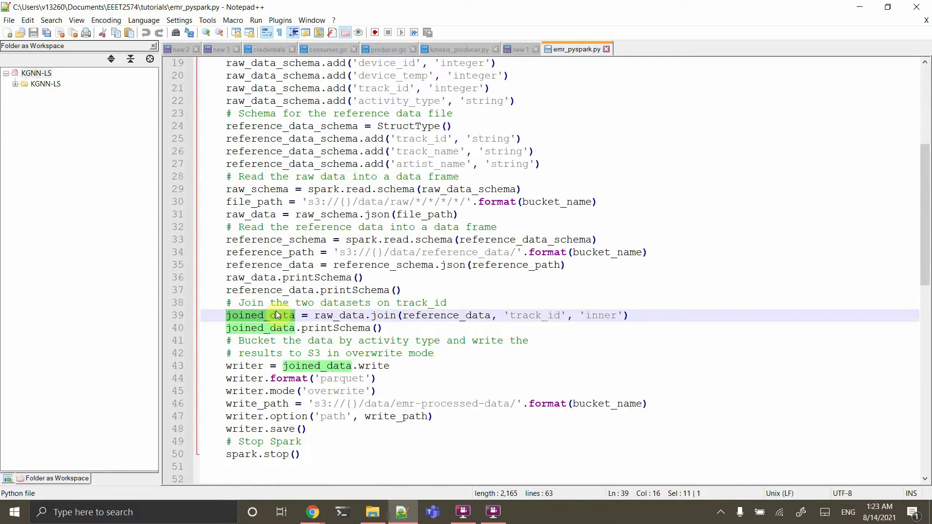
double_click(334, 379)
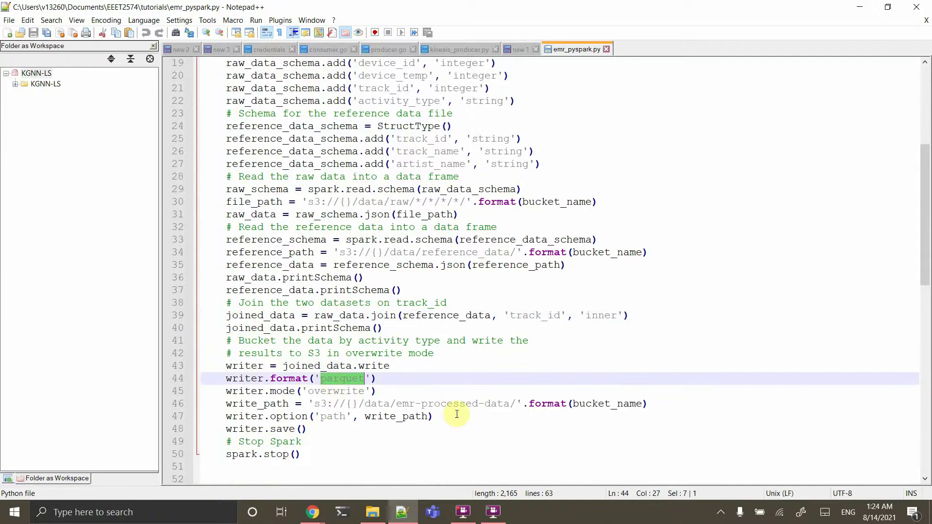
double_click(469, 407)
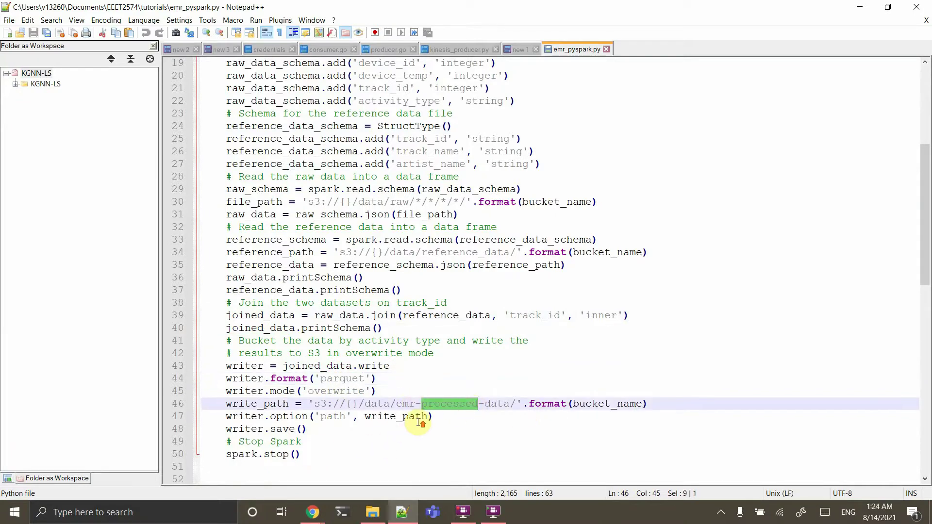
scroll(418, 422, "up", 6)
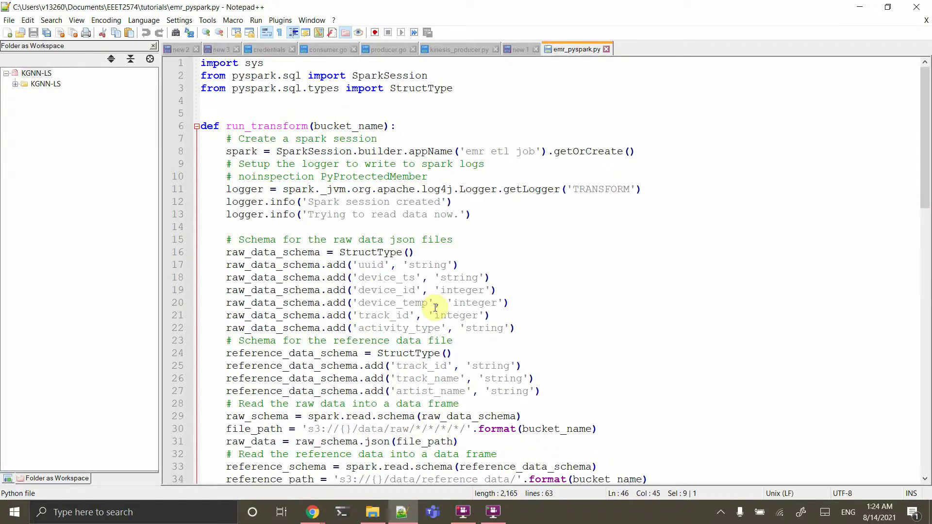
Close emr_pyspark.py and switch back to the EMR console browser window
left_click(607, 49)
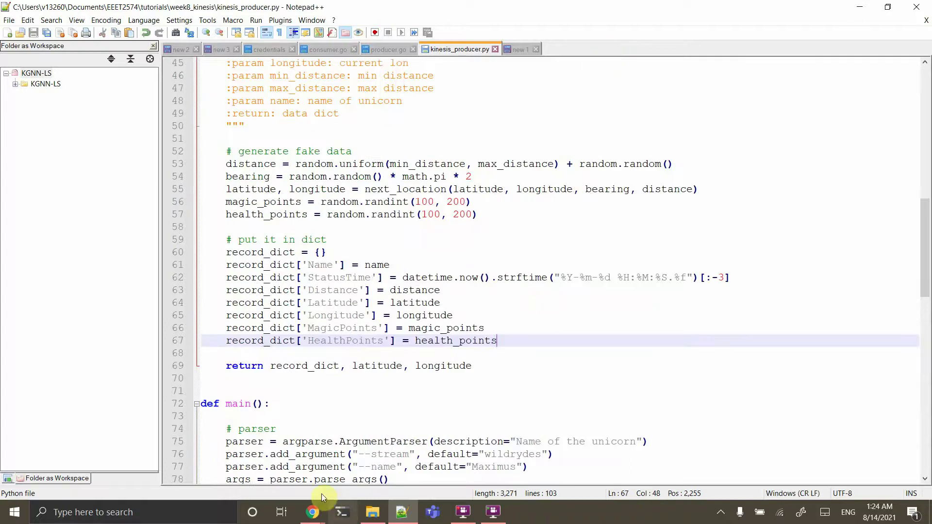
left_click(316, 520)
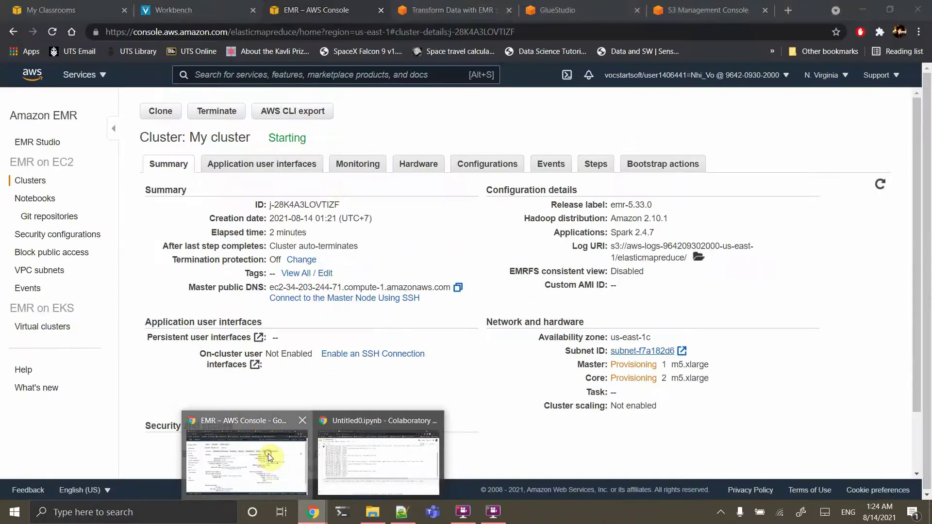
left_click(268, 453)
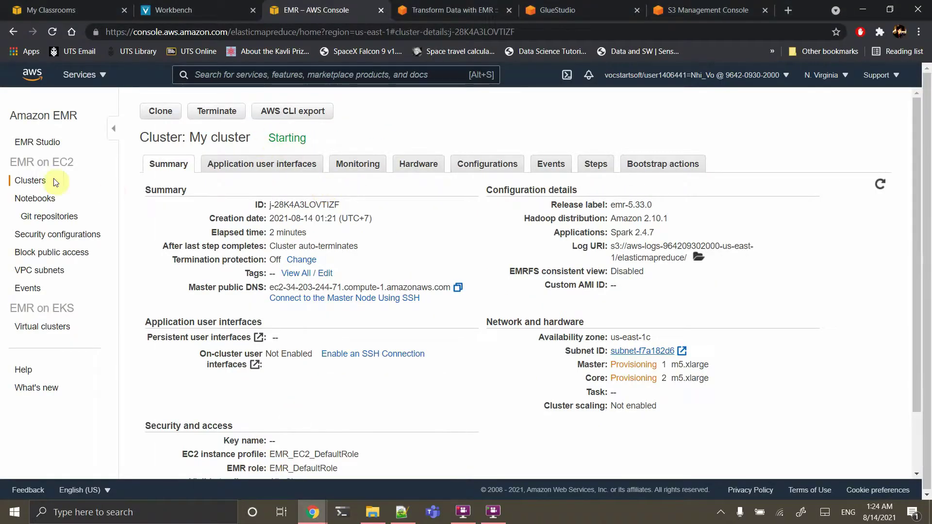
Check My cluster is Starting in the Clusters list, then return to the Transform Data guide
left_click(35, 184)
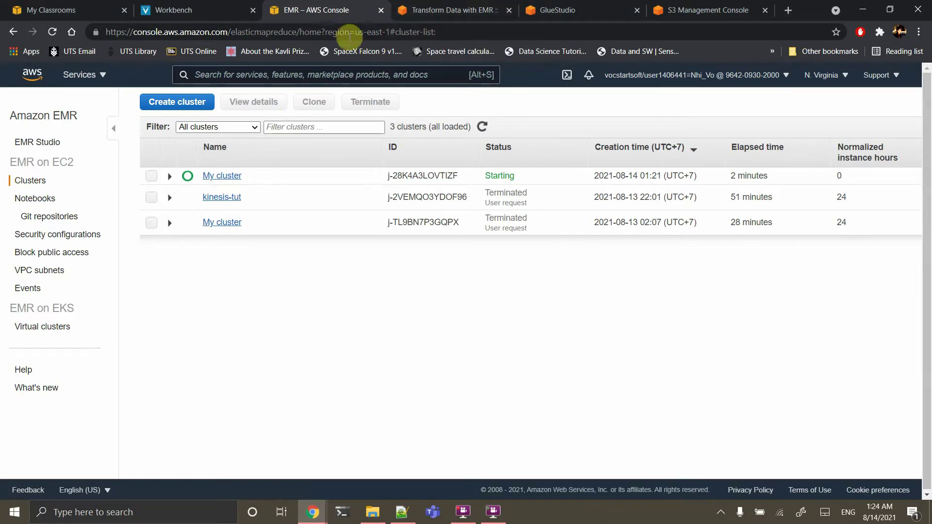
left_click(439, 10)
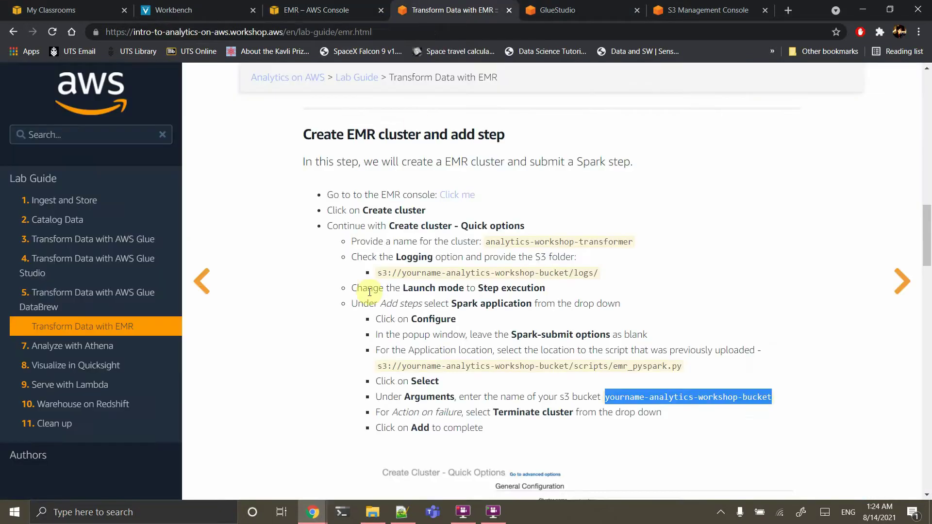
scroll(369, 291, "down", 8)
scroll(370, 295, "down", 3)
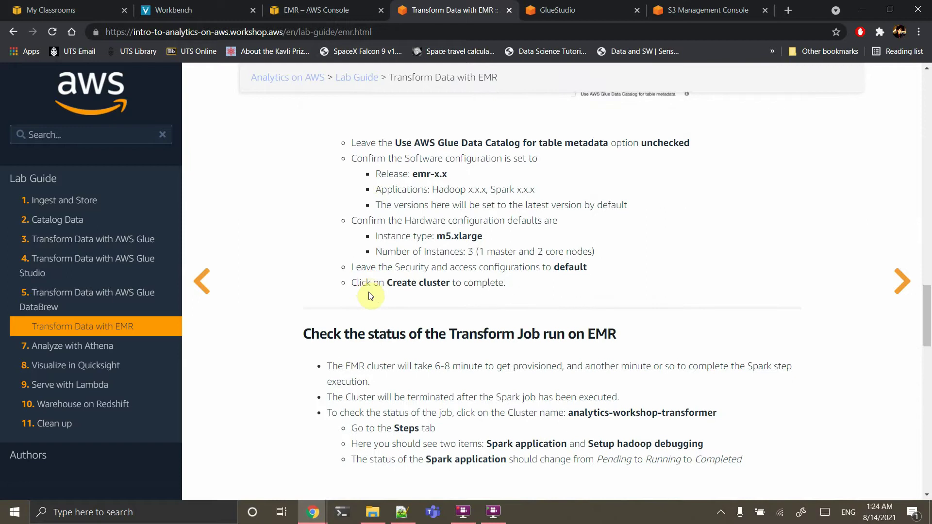
scroll(369, 295, "down", 12)
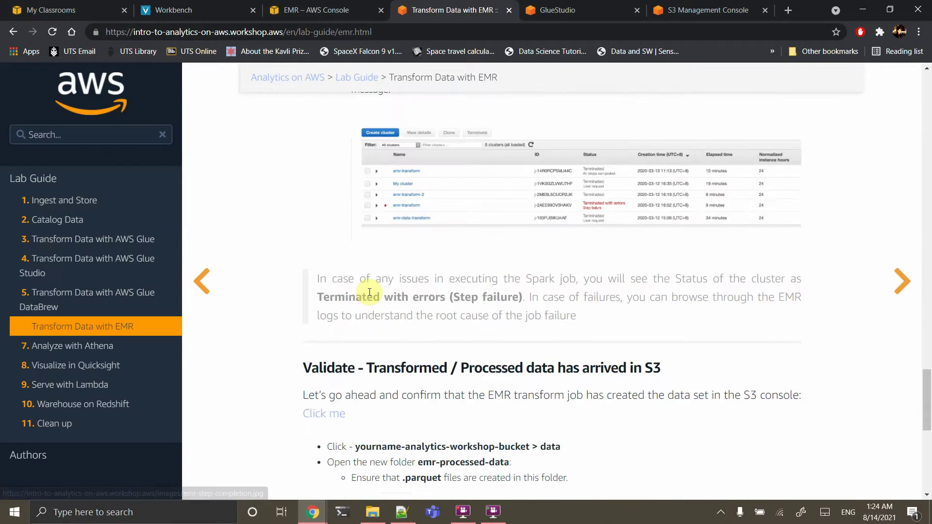
scroll(369, 292, "up", 3)
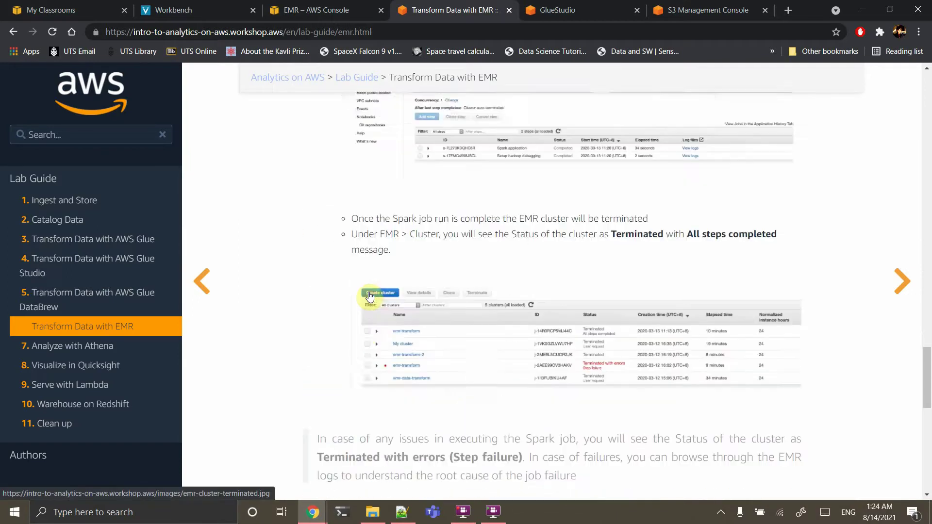
scroll(369, 295, "up", 3)
scroll(370, 295, "down", 10)
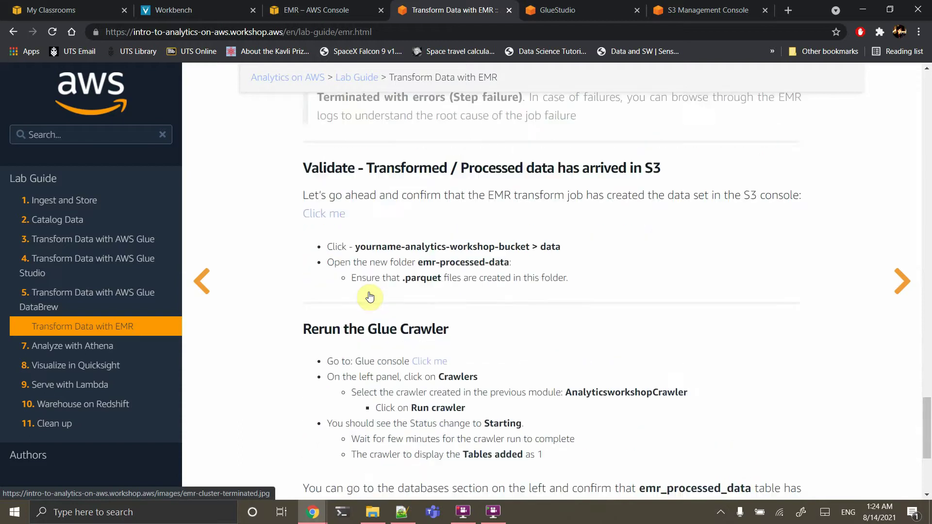
scroll(370, 295, "down", 2)
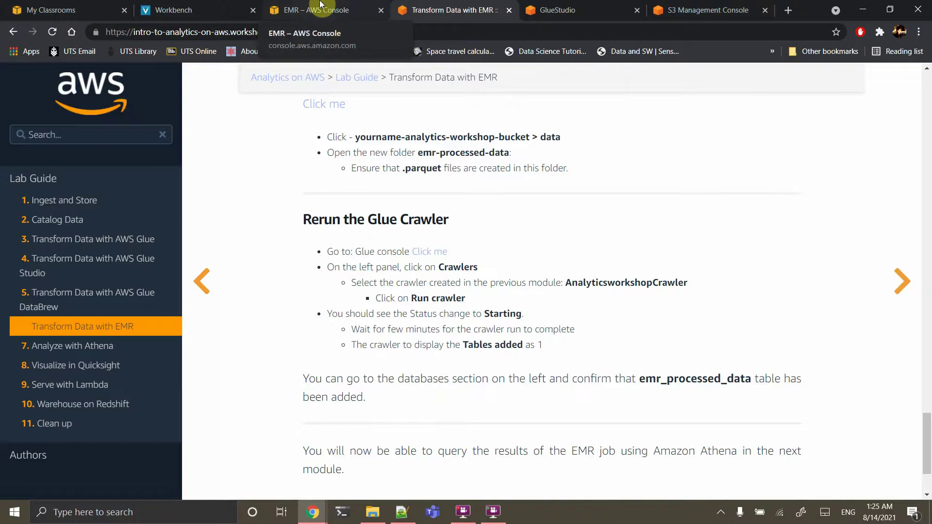
left_click(319, 5)
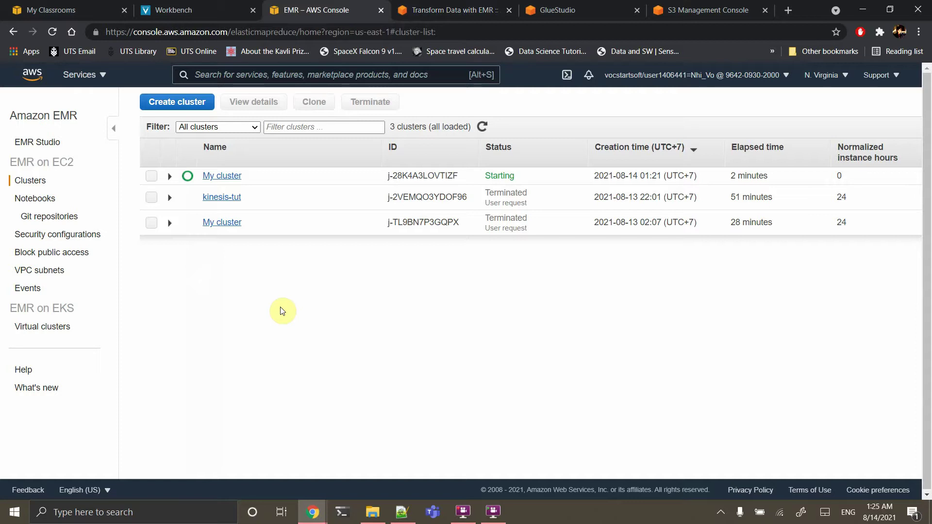
left_click(451, 10)
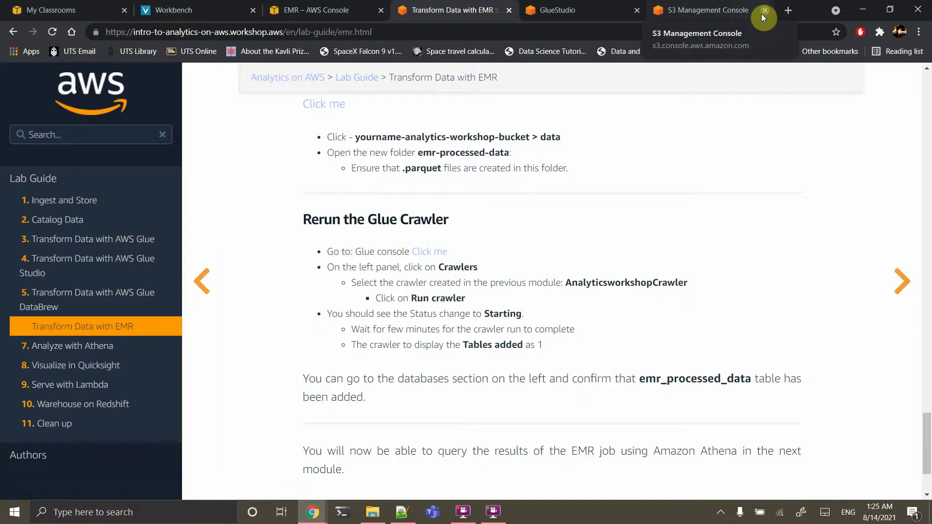
Search 'power bi desktop download' in a new tab and open Microsoft's Power BI downloads page
left_click(789, 10)
type("po")
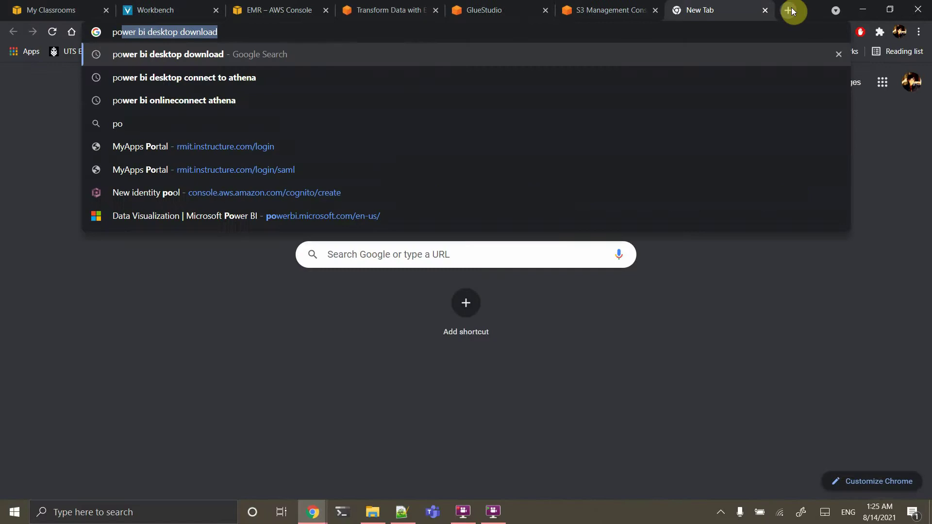
key("Return")
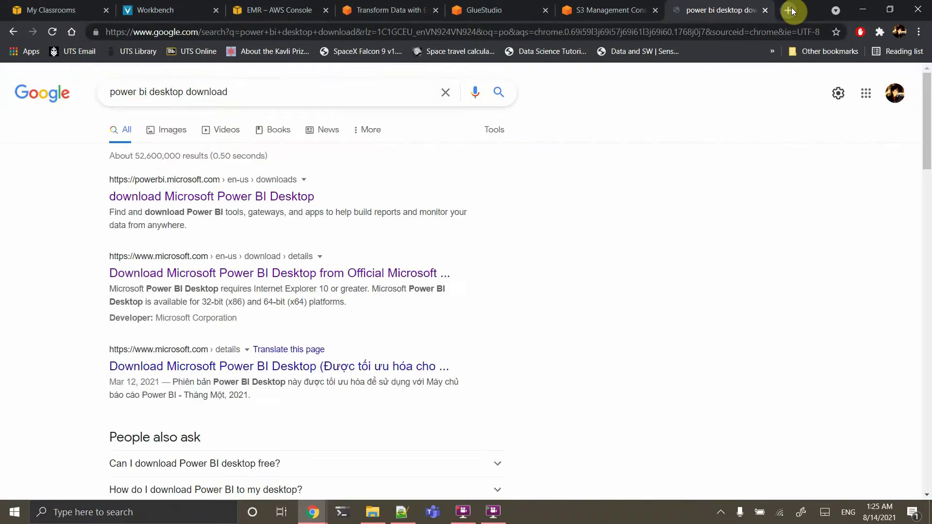
left_click(258, 197)
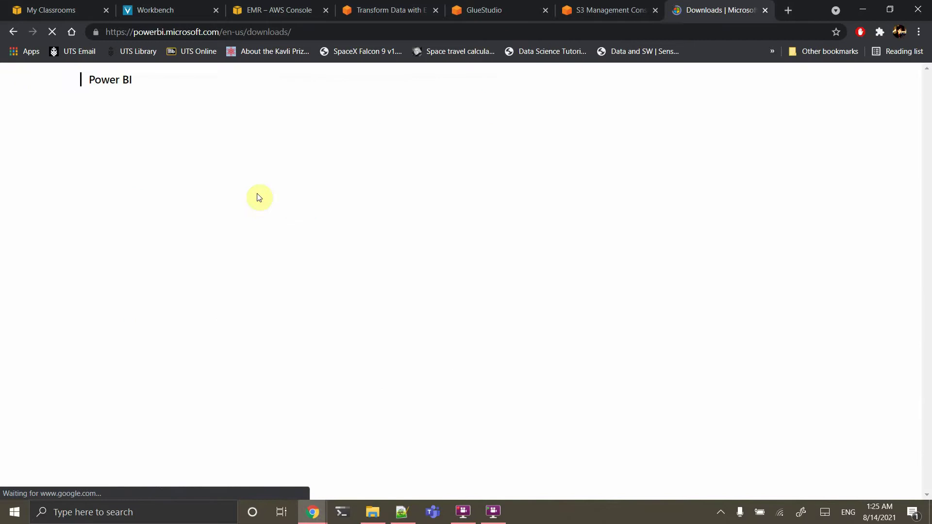
scroll(262, 406, "down", 2)
scroll(262, 407, "down", 5)
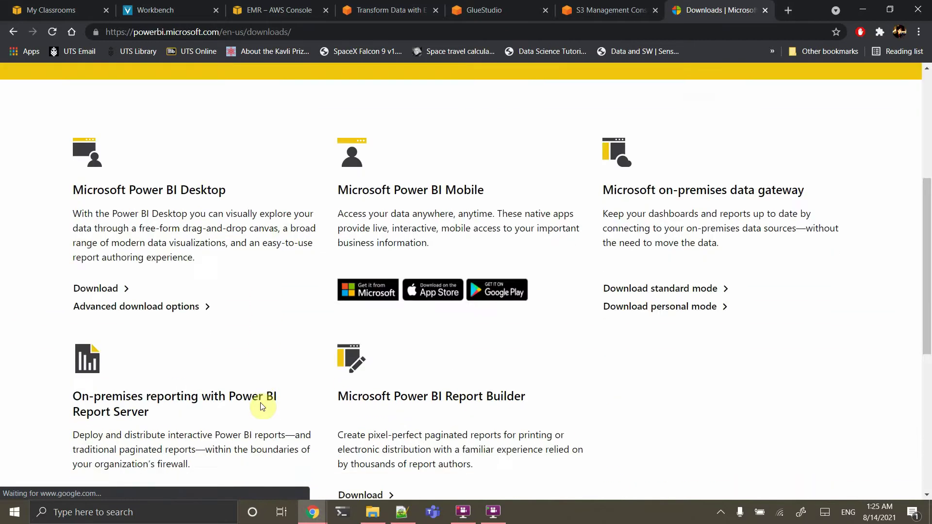
scroll(262, 406, "up", 3)
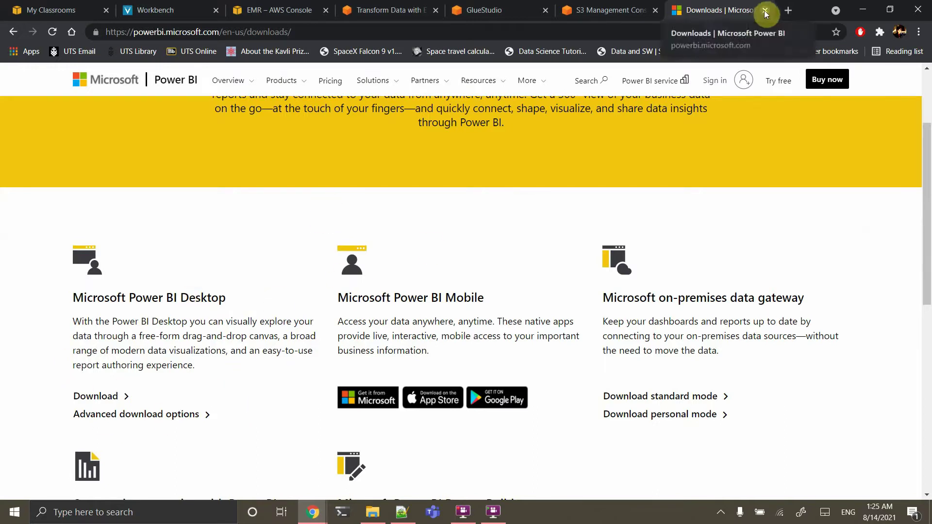
Search the web for the Simba Athena ODBC driver for Power BI
left_click(699, 33)
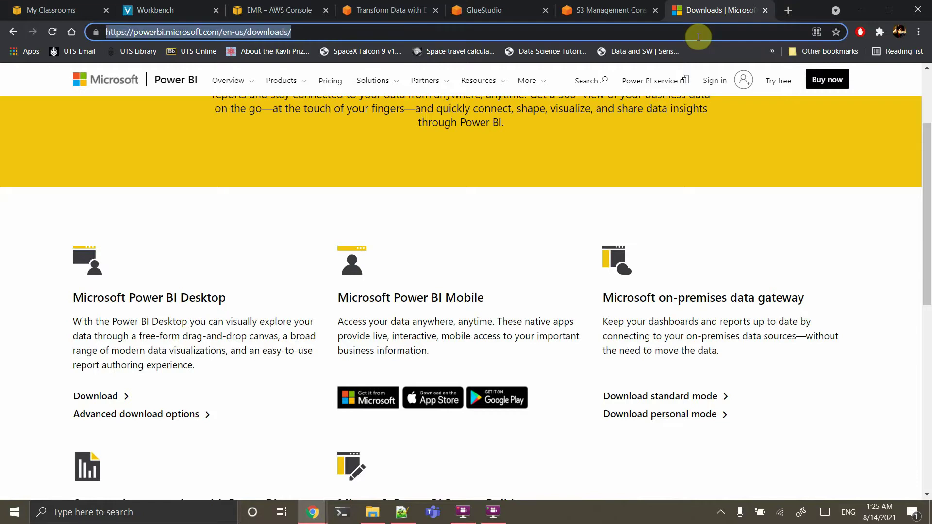
type("odbc")
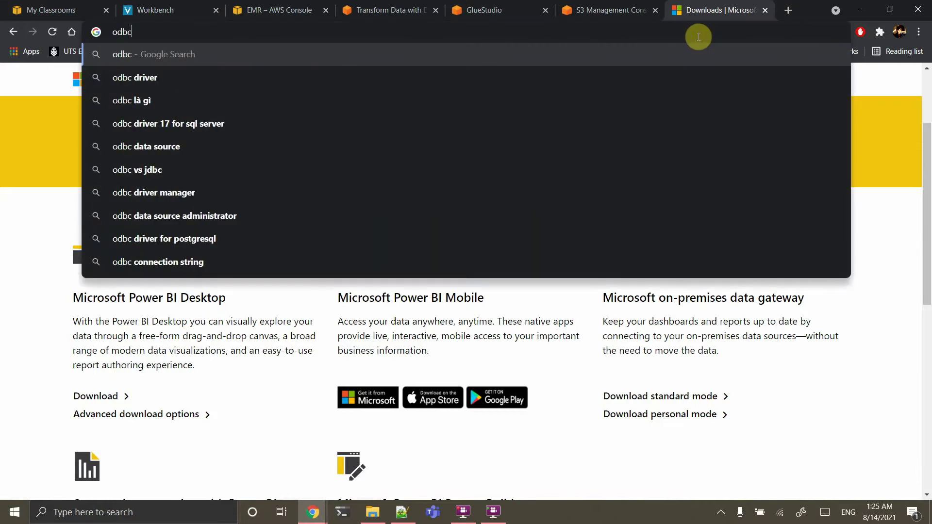
key("Down")
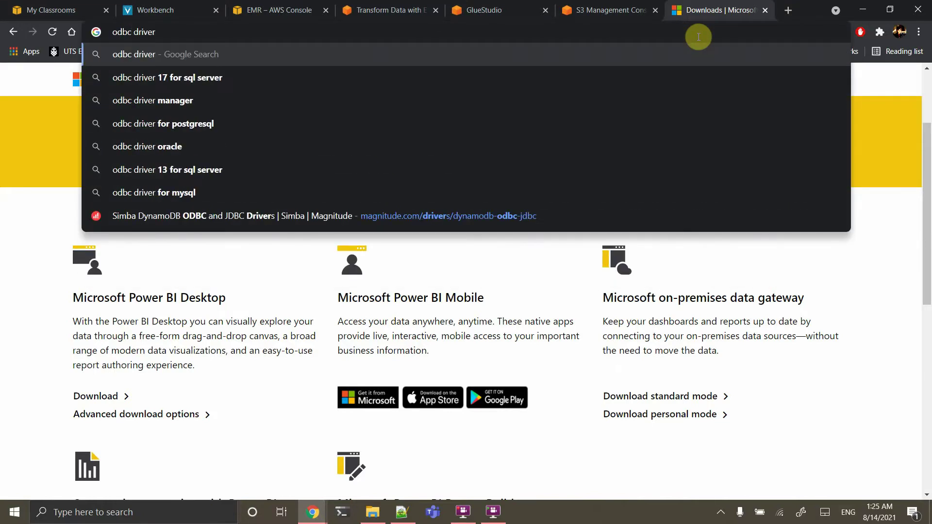
type("athena")
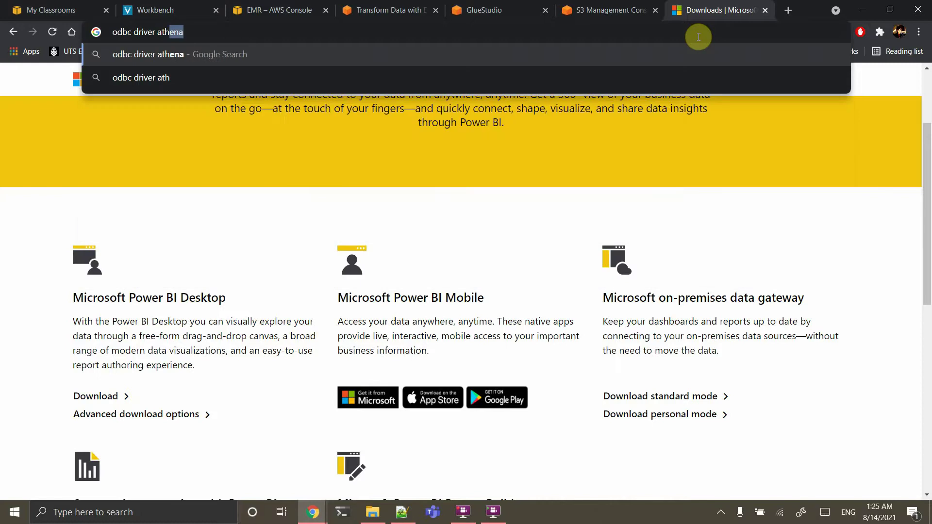
type(" po")
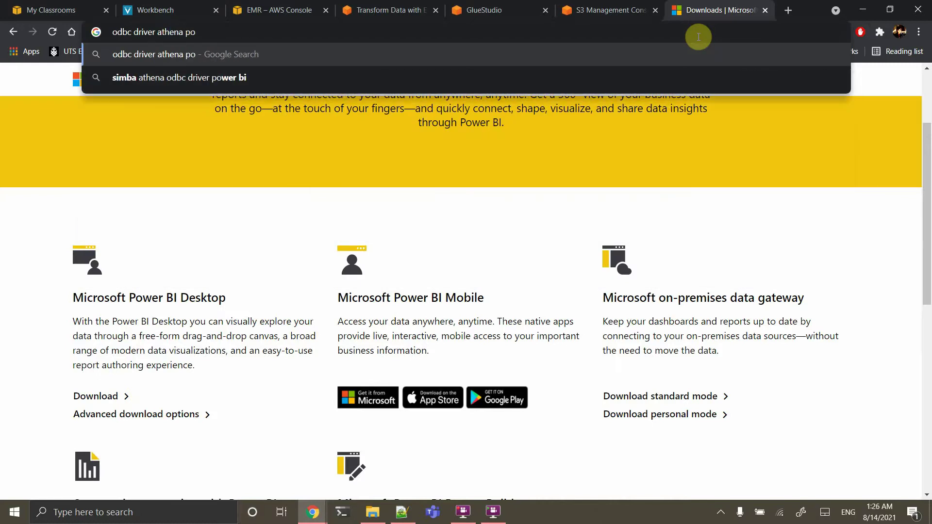
key("Down")
key("Return")
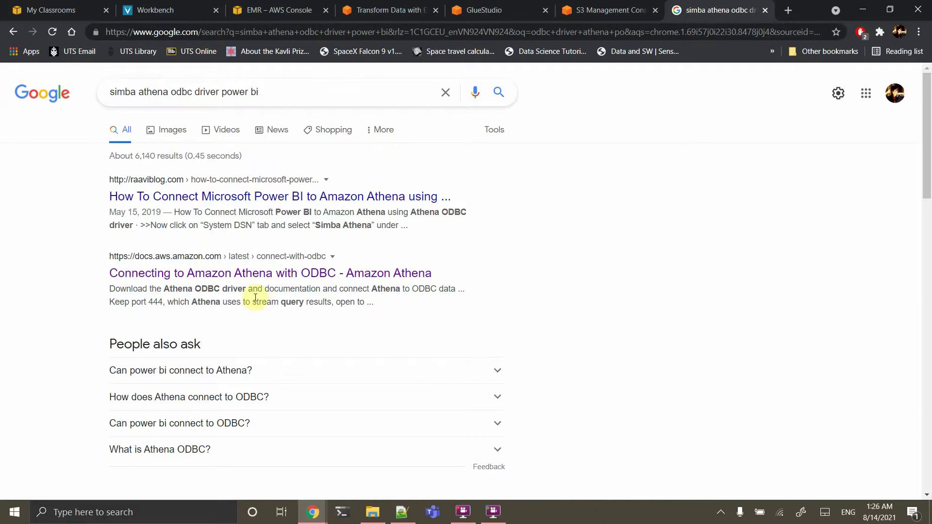
Review the Athena ODBC driver download tables for Windows, Linux and OSX, then return to EMR
left_click(230, 274)
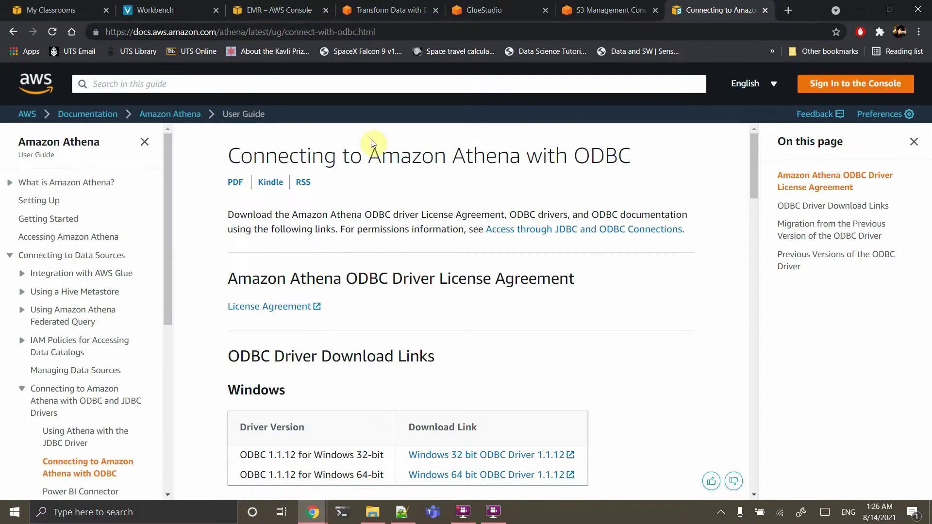
scroll(405, 356, "down", 2)
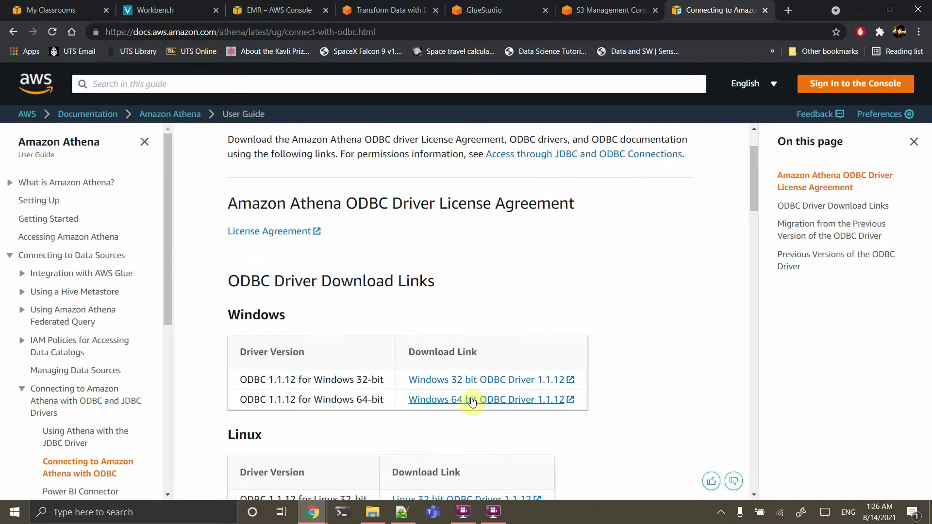
scroll(374, 383, "down", 3)
scroll(372, 380, "down", 2)
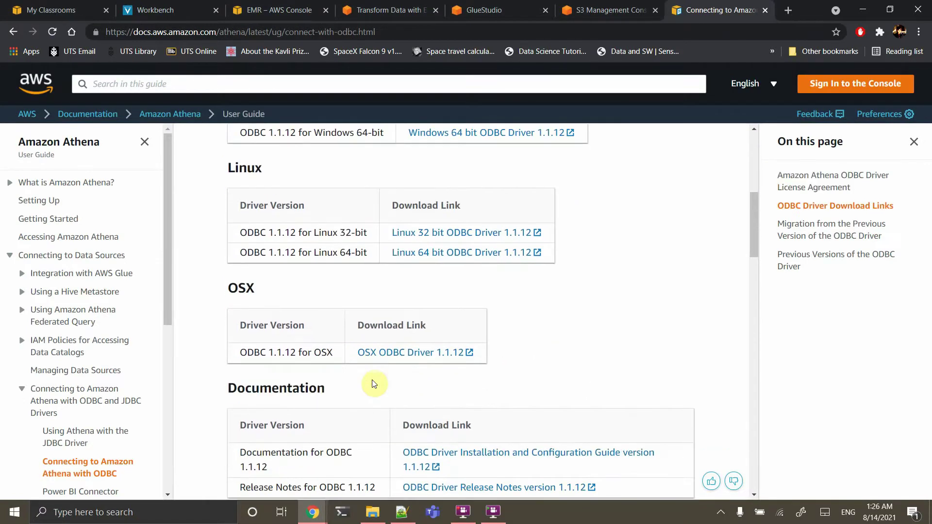
scroll(374, 381, "up", 1)
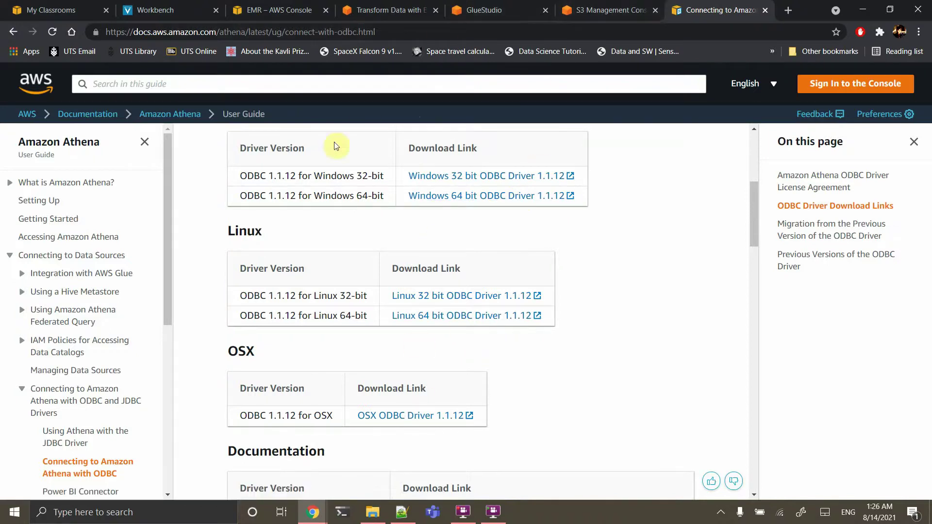
left_click(265, 5)
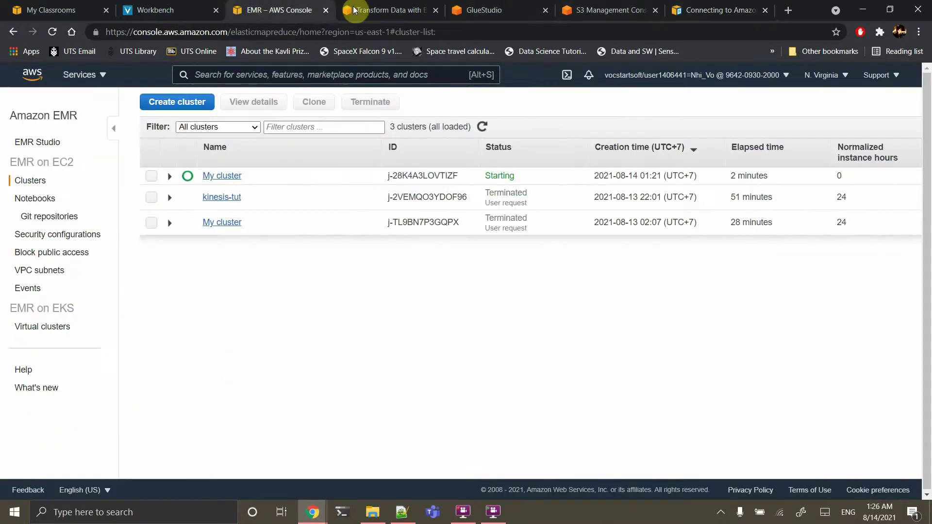
Refresh EMR clusters (My cluster still Starting) and confirm the AnalyticsOnAWS-GlueStudio run Succeeded
left_click(52, 33)
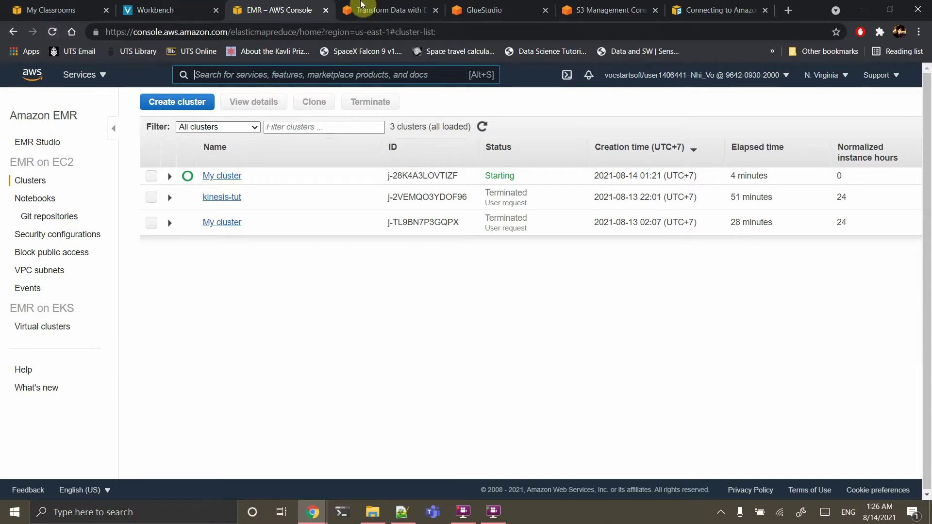
left_click(360, 303)
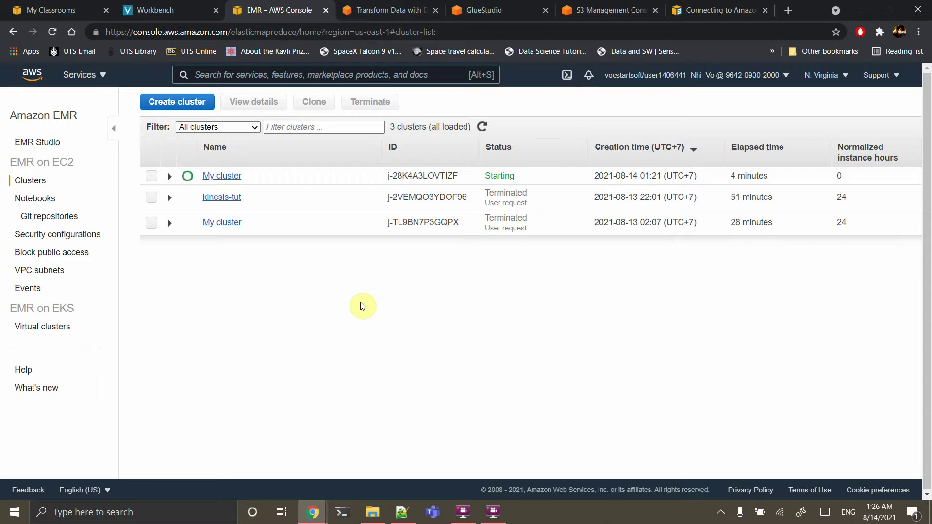
left_click(392, 4)
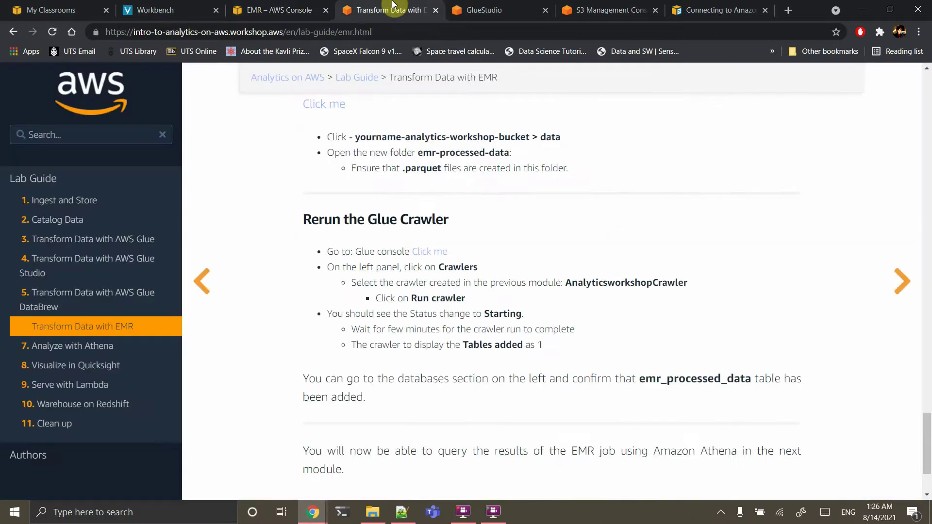
left_click(485, 4)
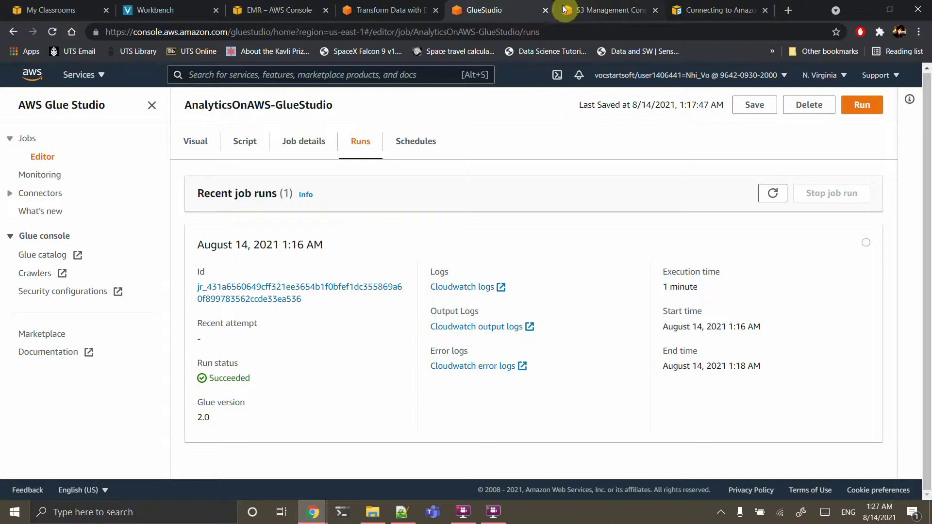
Replace the Glue Studio tab with the Glue tables catalog and recheck the EMR cluster
left_click(42, 255)
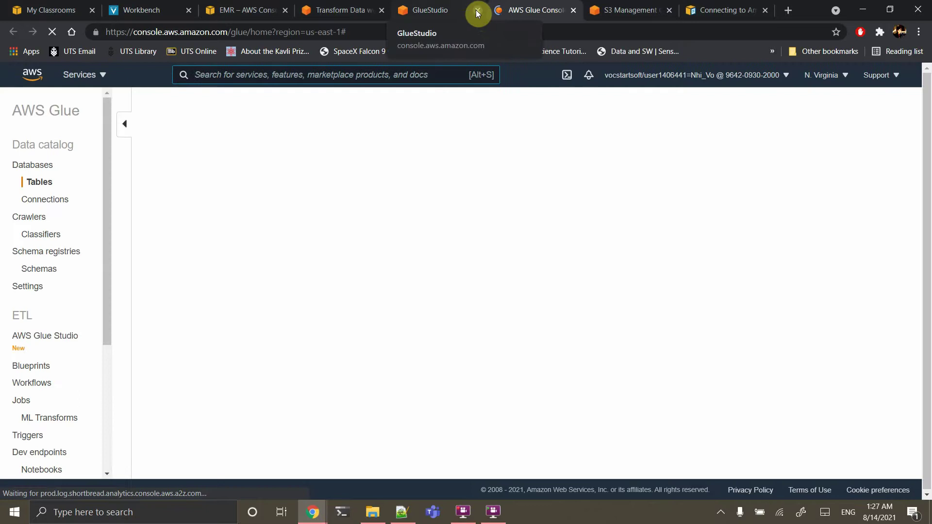
left_click(477, 10)
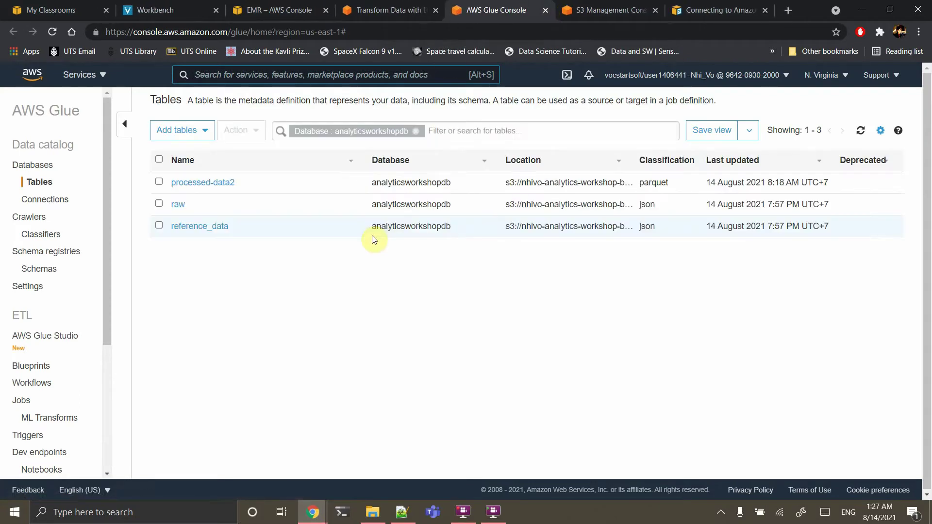
mouse_move(180, 204)
left_mouse_down()
mouse_move(195, 212)
mouse_move(177, 191)
mouse_move(187, 214)
left_mouse_up()
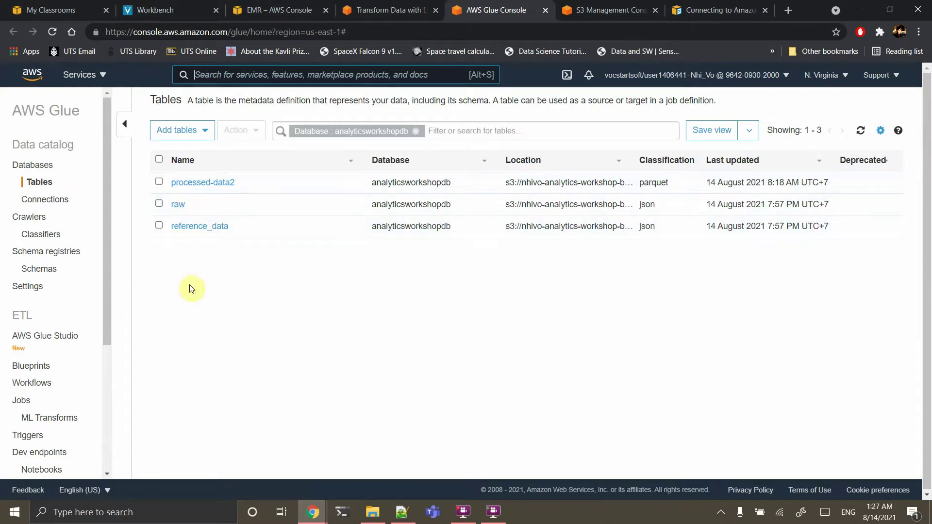
left_click(290, 9)
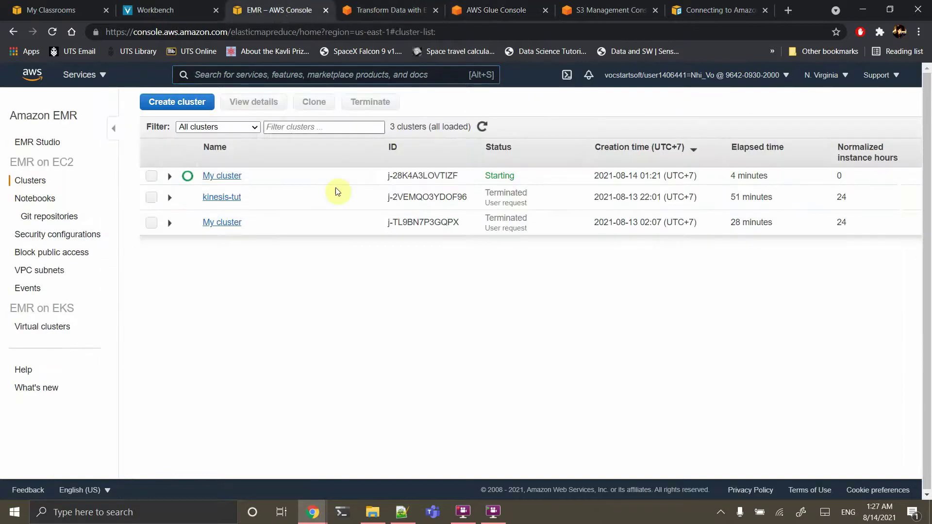
In S3, go from the scripts folder up to the bucket's data/ folder, then back to EMR
left_click(612, 10)
scroll(298, 290, "down", 2)
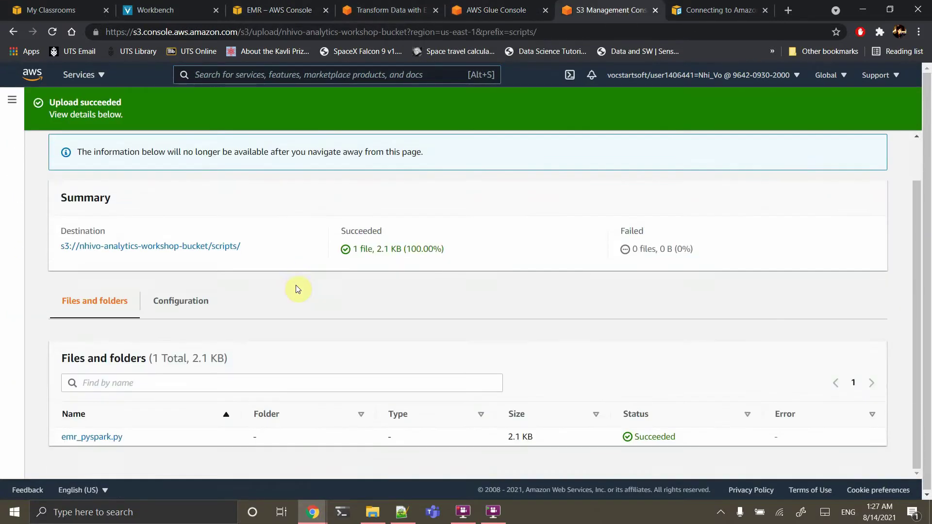
scroll(126, 301, "up", 2)
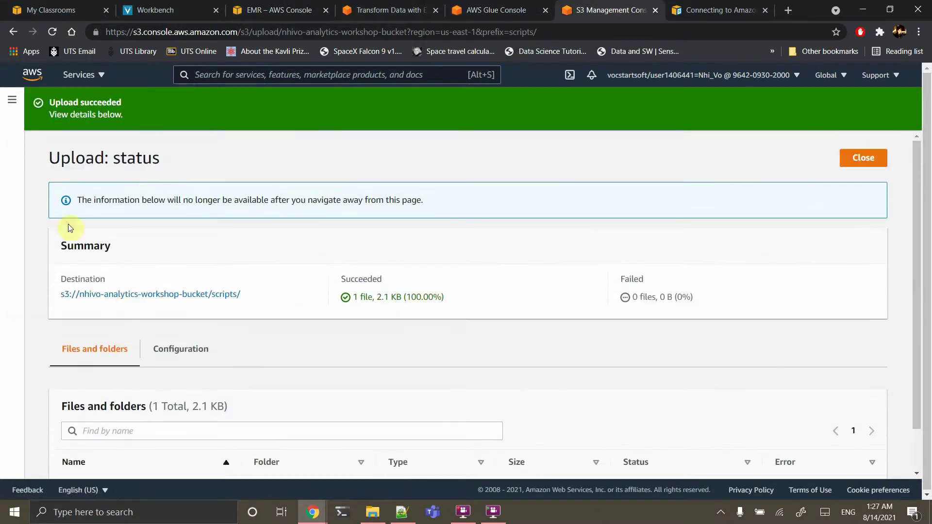
left_click(119, 293)
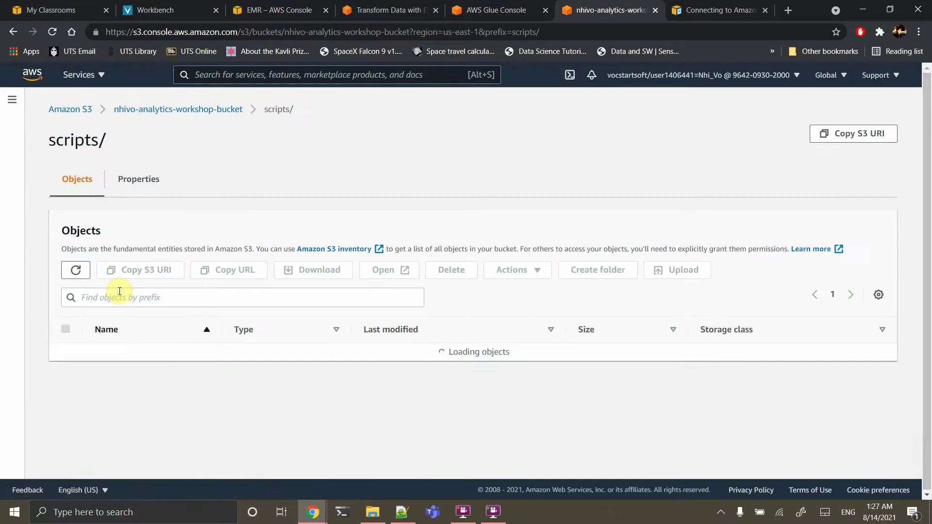
left_click(158, 110)
left_click(123, 357)
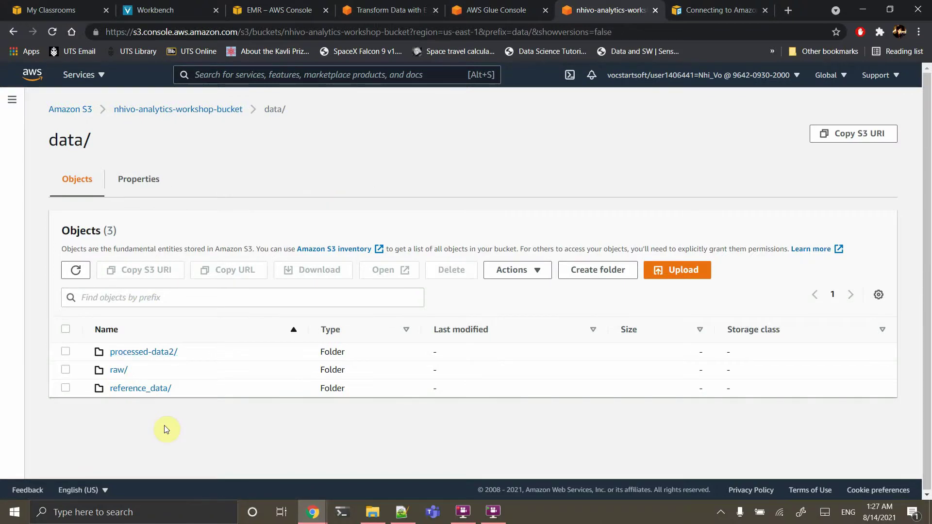
left_click(289, 10)
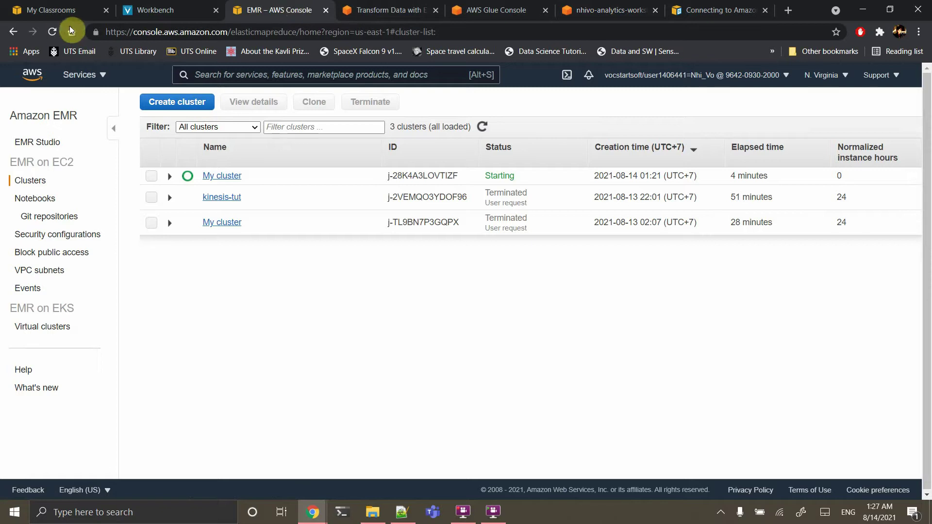
Reload EMR clusters until My cluster is Running, then view the bucket's data/ folder
left_click(53, 32)
left_click(52, 33)
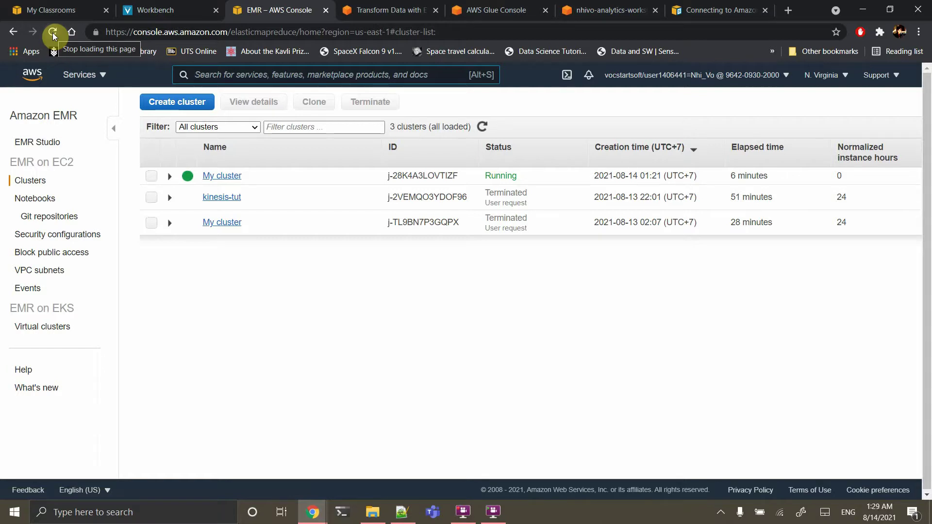
left_click(54, 35)
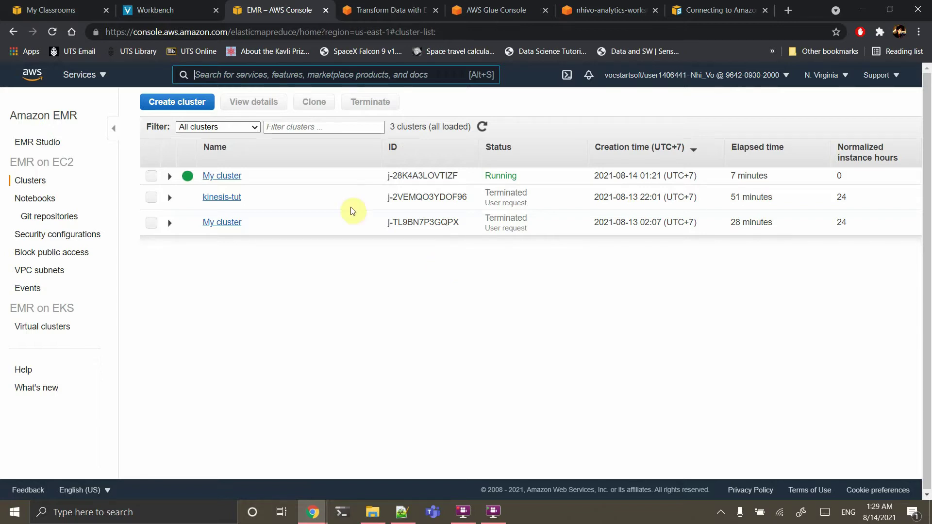
left_click(56, 32)
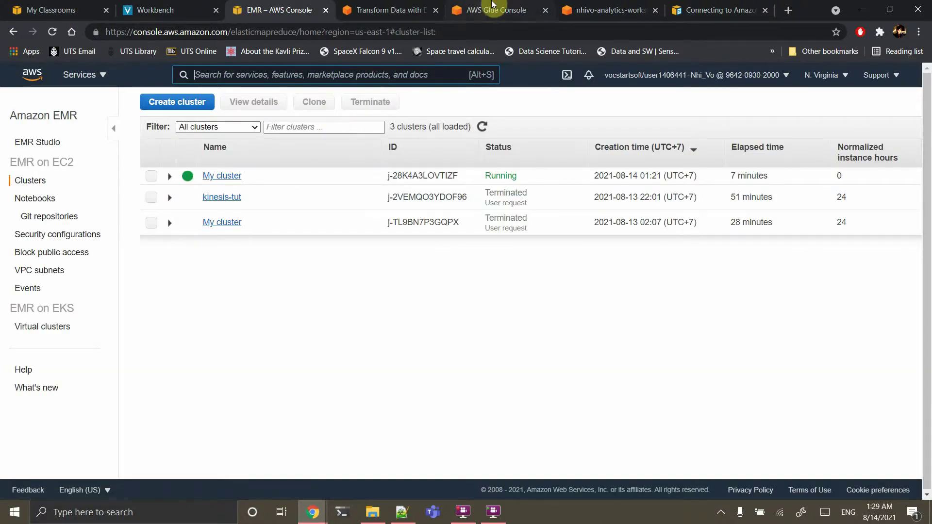
left_click(493, 10)
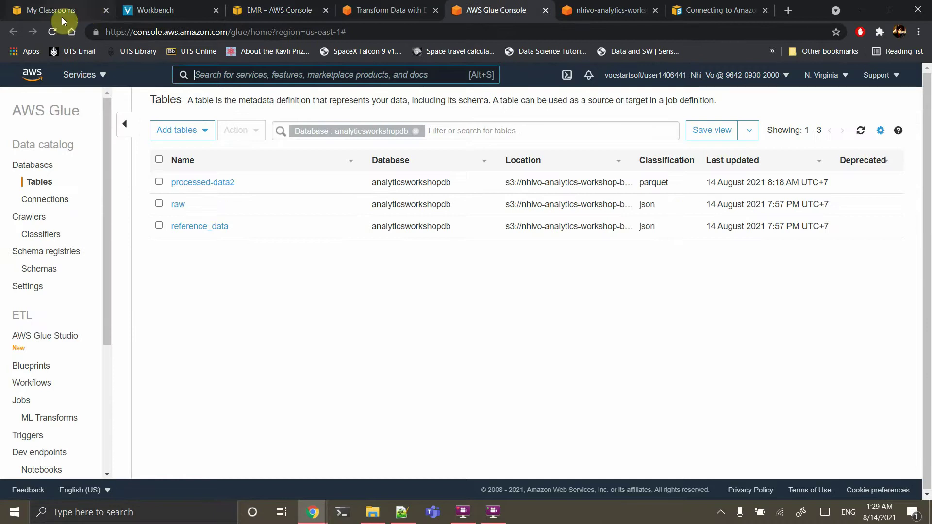
left_click(604, 10)
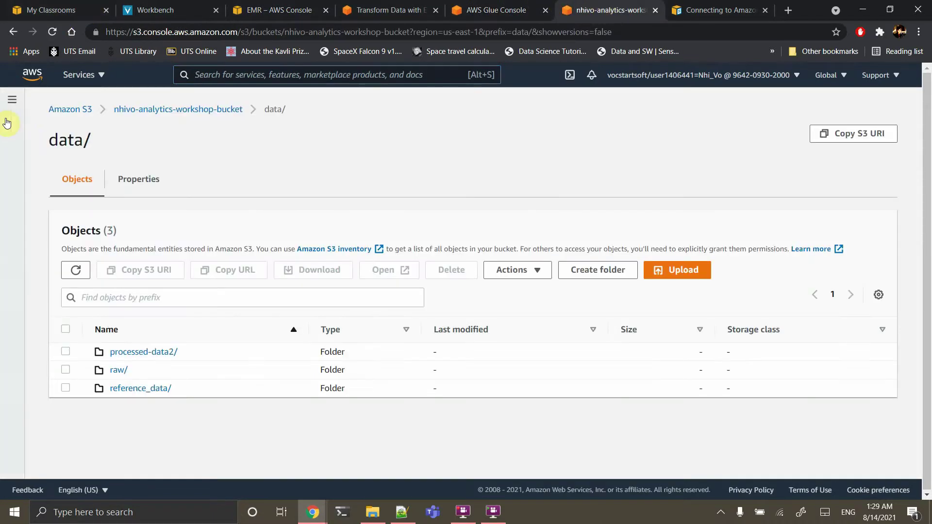
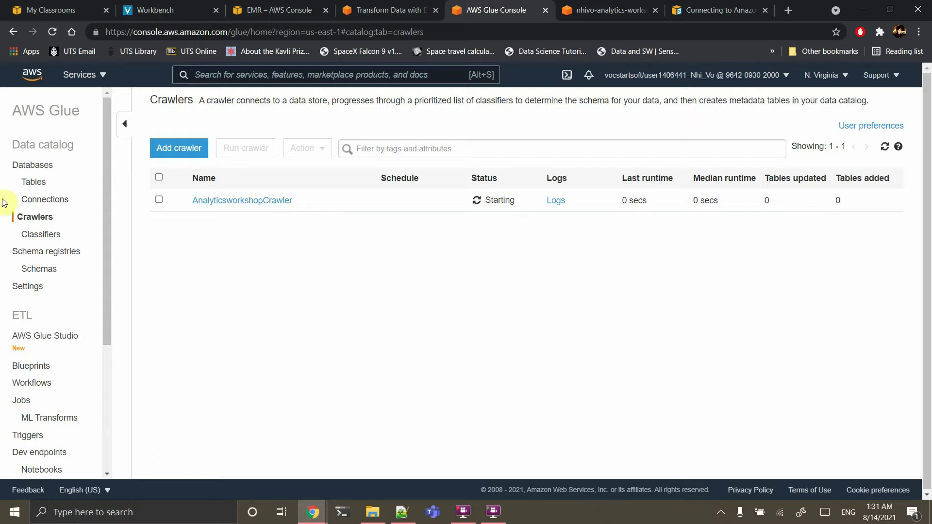
left_click(34, 186)
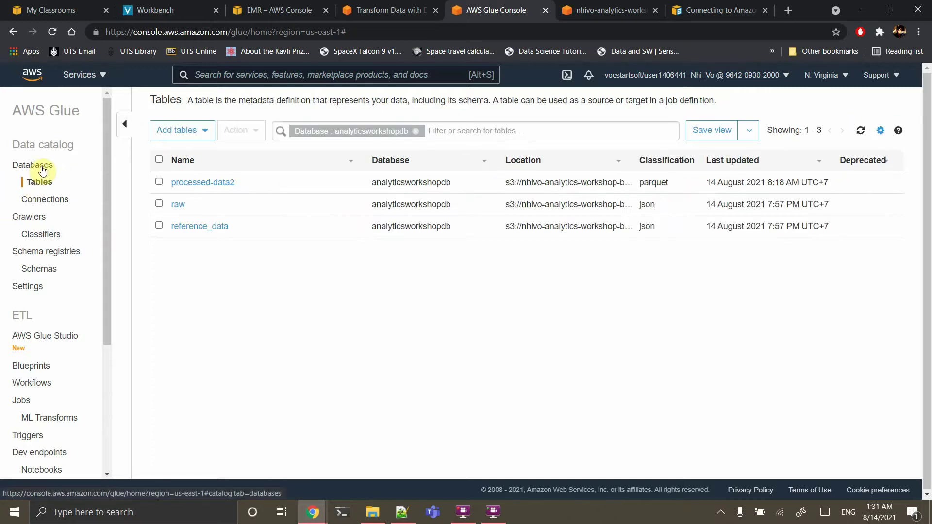
left_click(43, 167)
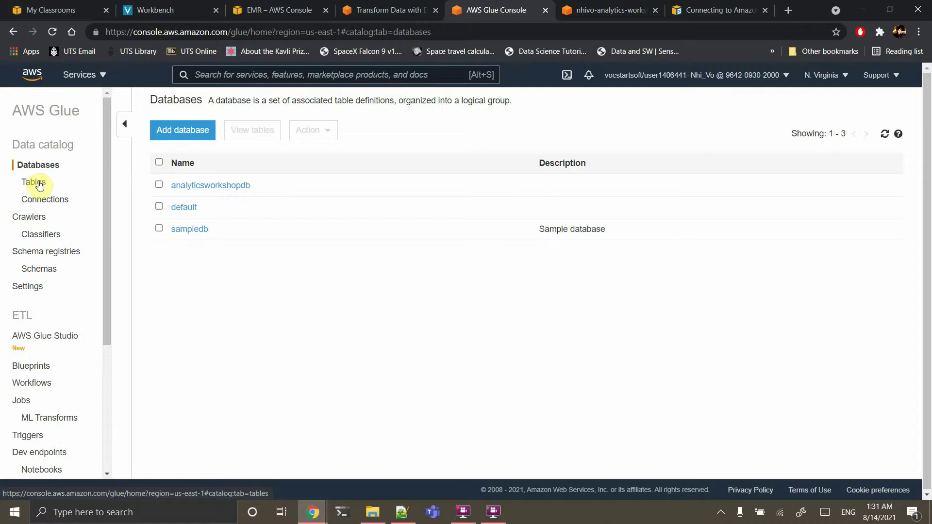
left_click(40, 185)
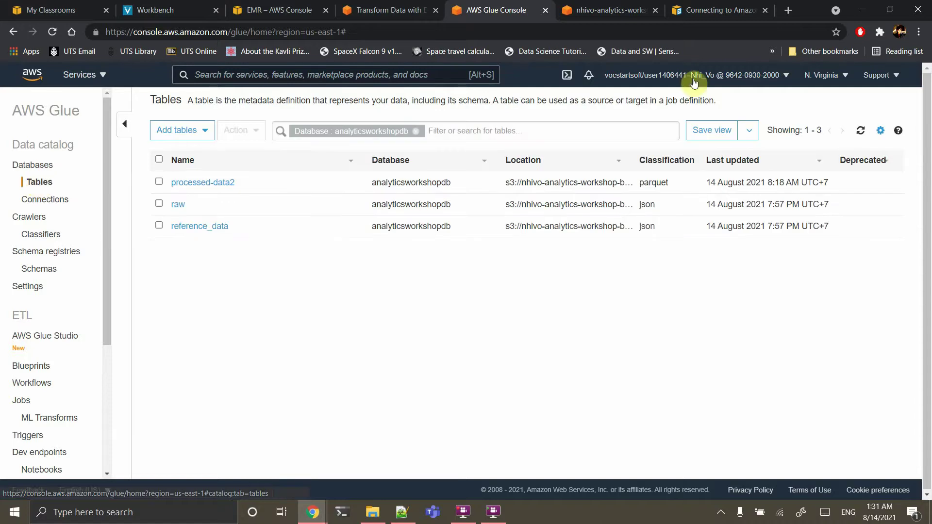
left_click(861, 131)
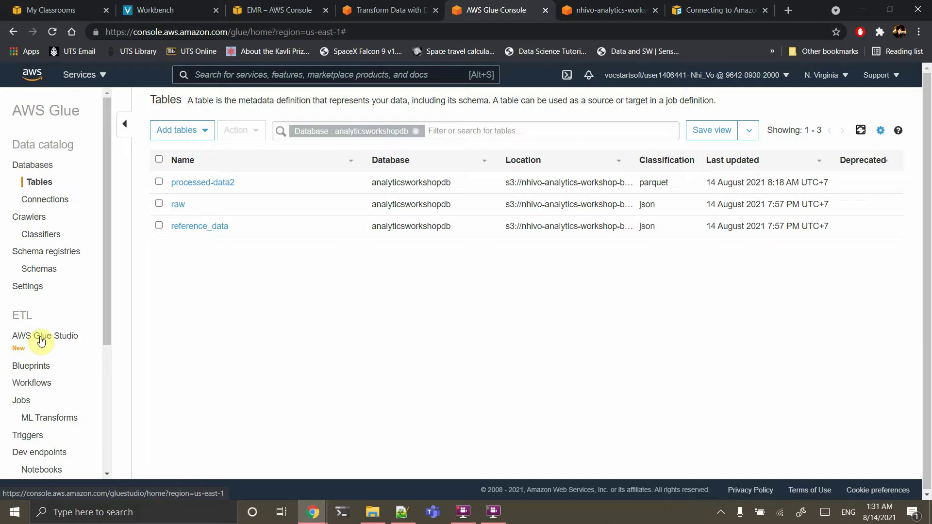
left_click(41, 341)
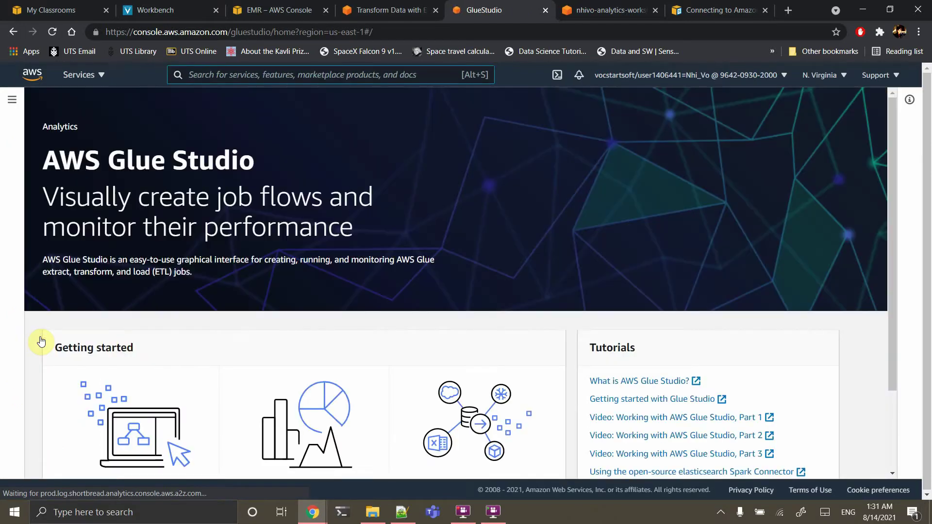
left_click(16, 32)
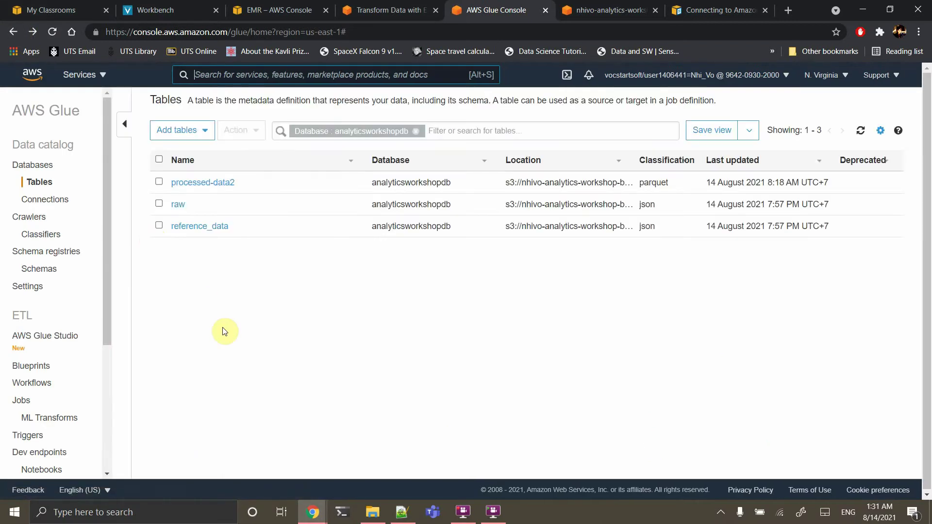
left_click(34, 219)
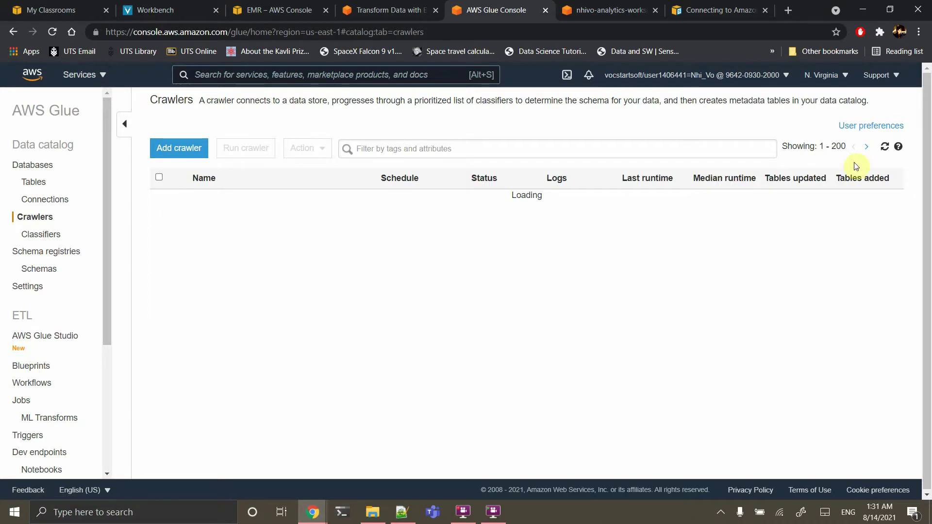
Refresh the crawler list, check Tables for emr_processed_data, then go back to the lab guide
left_click(883, 148)
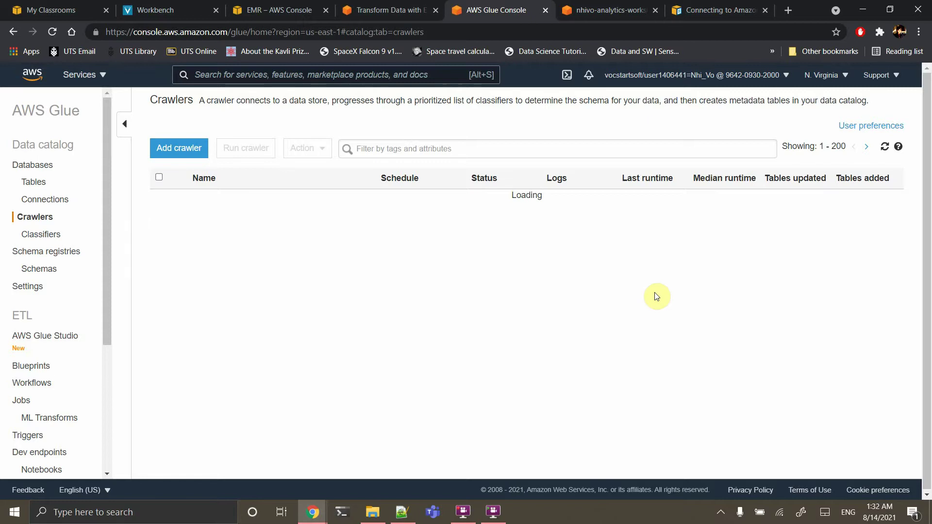
left_click(29, 182)
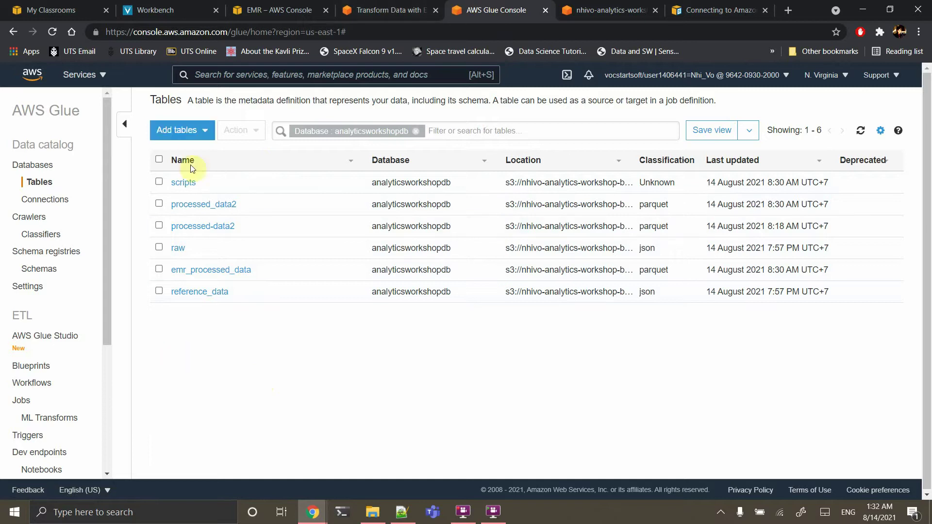
left_click(395, 6)
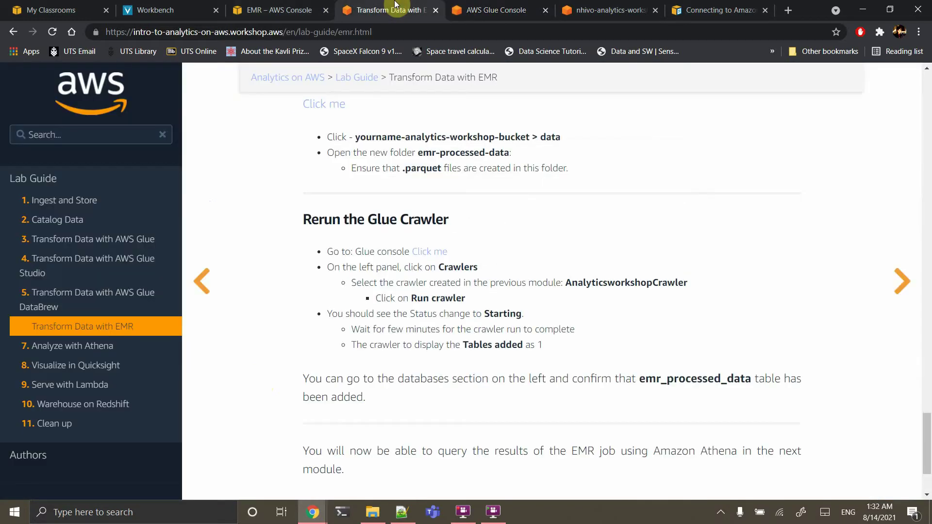
Open the lab guide's 7. Analyze with Athena page and read down it
left_click(108, 355)
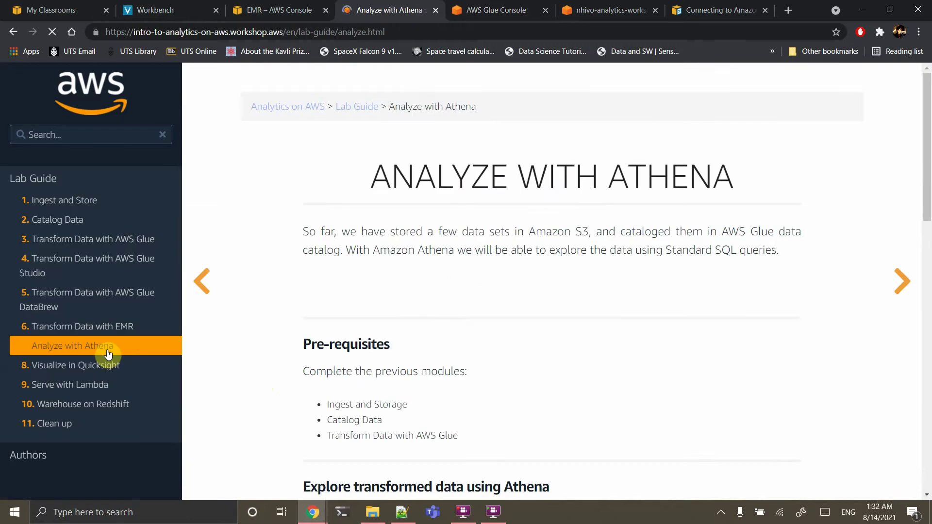
scroll(385, 344, "down", 15)
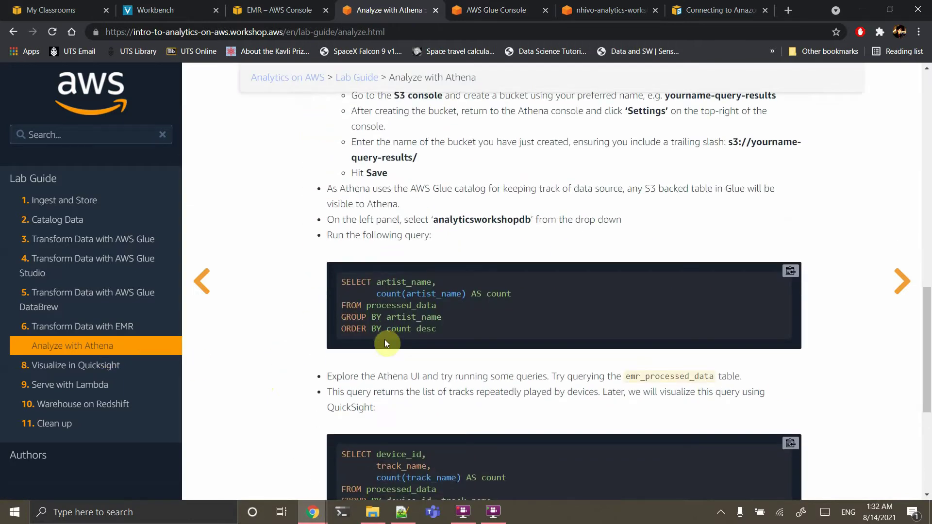
scroll(386, 343, "down", 1)
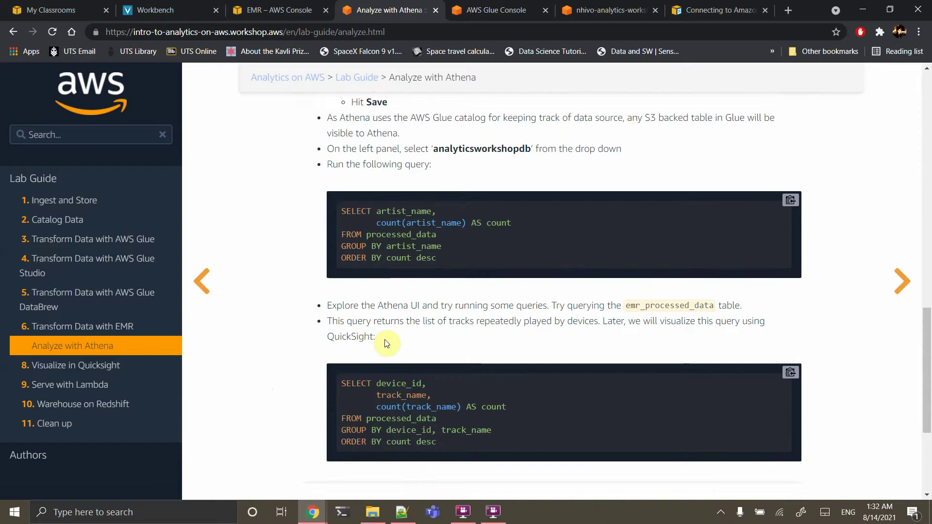
Search the AWS console for athena and open the Athena service
left_click(481, 10)
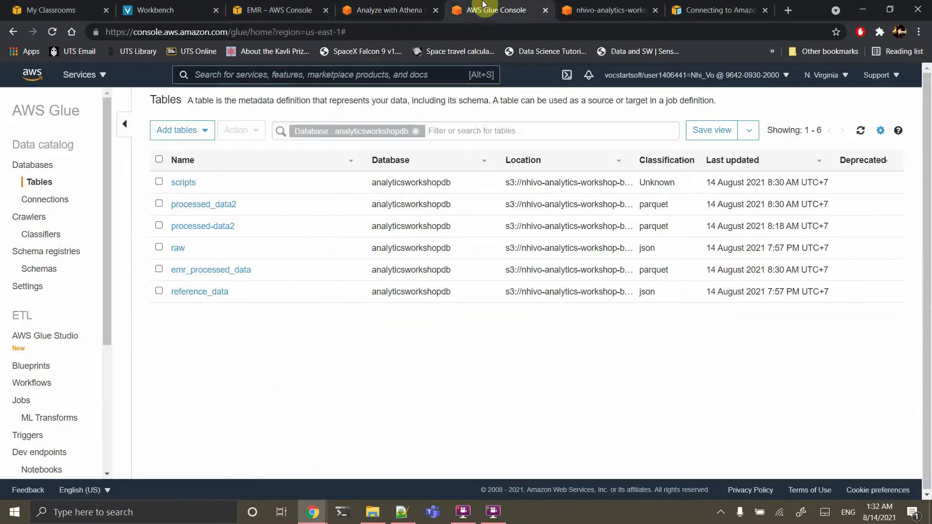
left_click(272, 78)
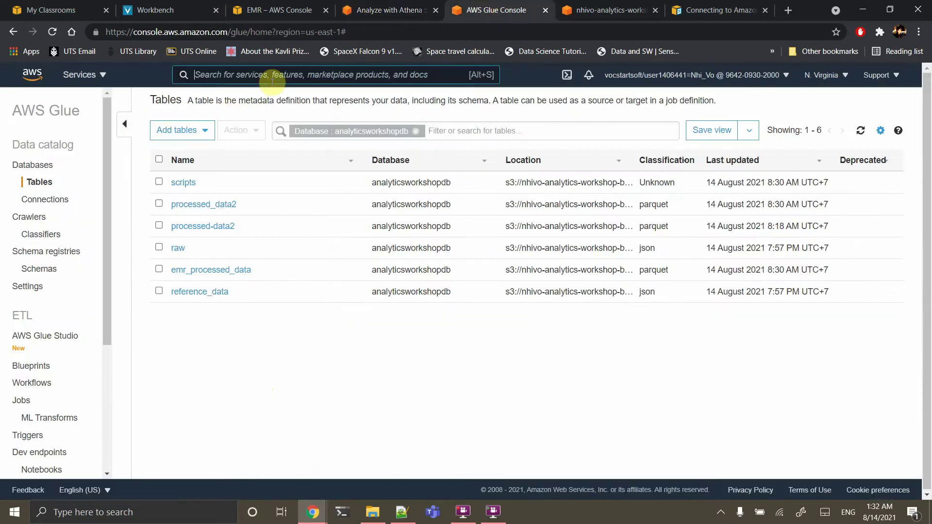
type("athena")
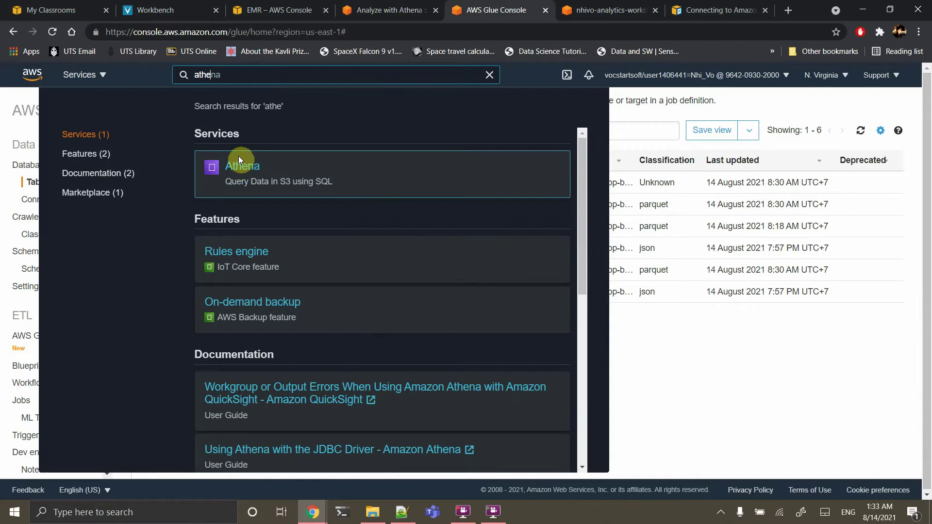
left_click(238, 167)
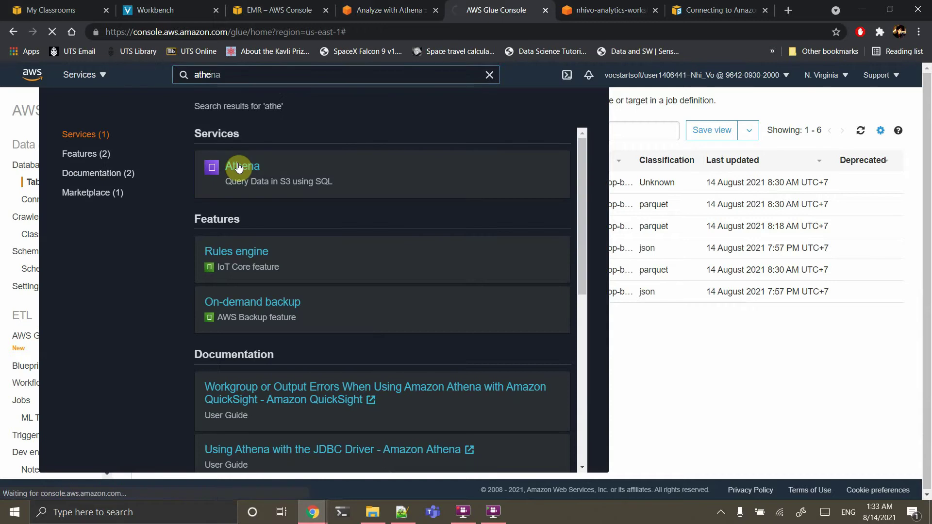
Copy the guide's first query, which counts tracks per artist_name
left_click(395, 10)
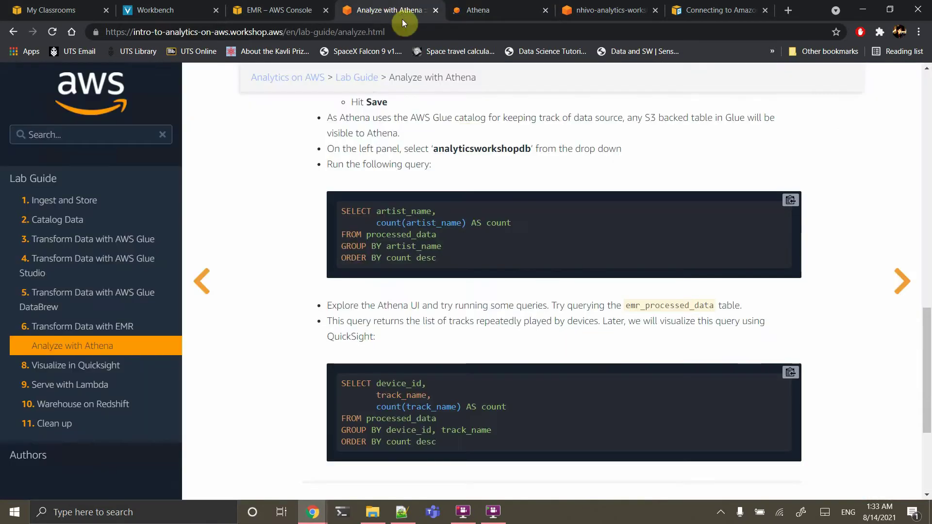
scroll(545, 283, "up", 1)
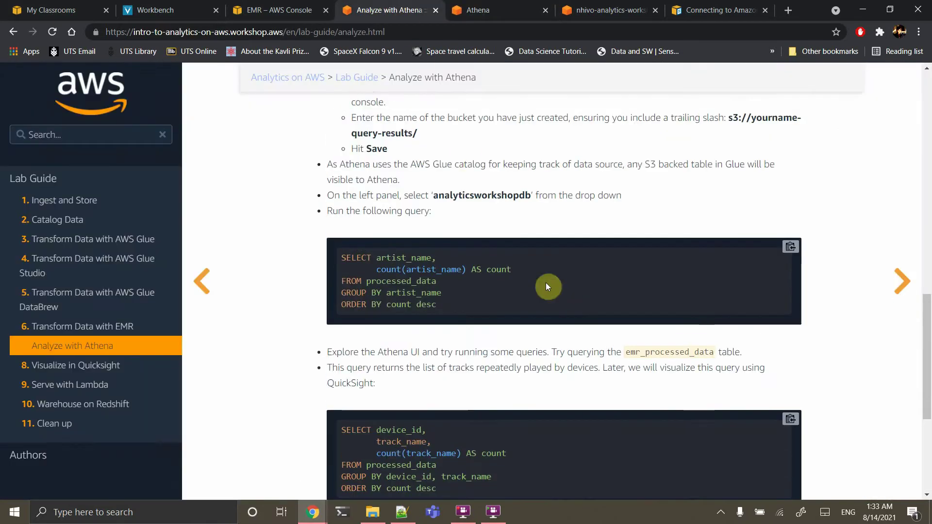
scroll(717, 307, "up", 2)
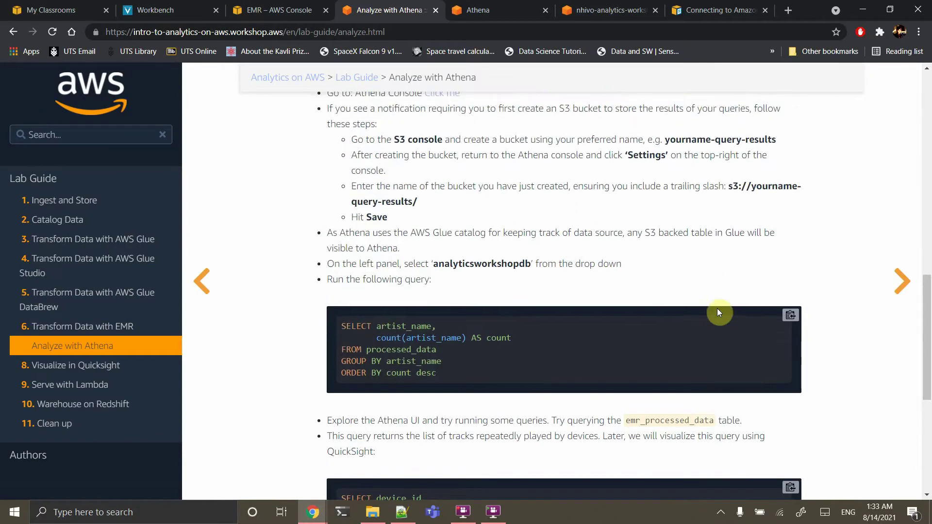
left_click(788, 321)
Replace the editor's activity_type query with the artist count query on processed_data2 and run it
left_click(478, 10)
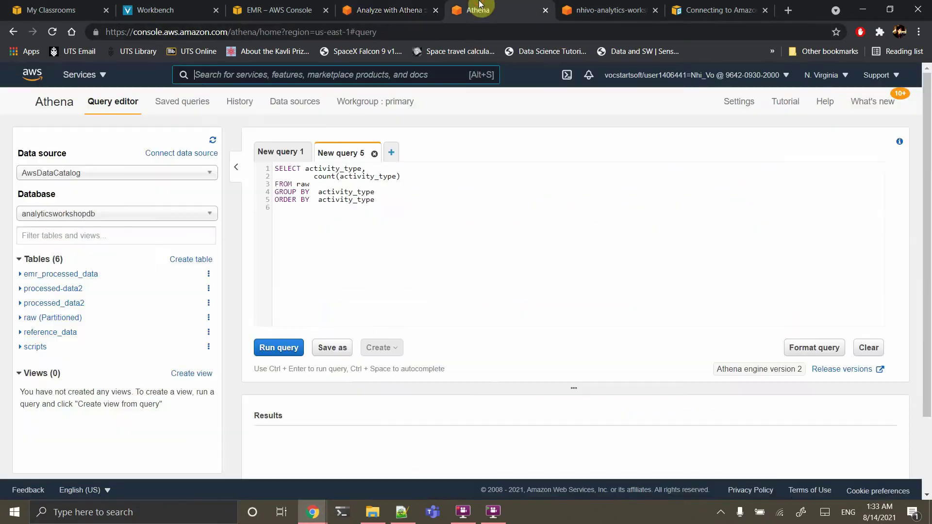
left_click(389, 189)
key("ctrl+a")
key("ctrl+v")
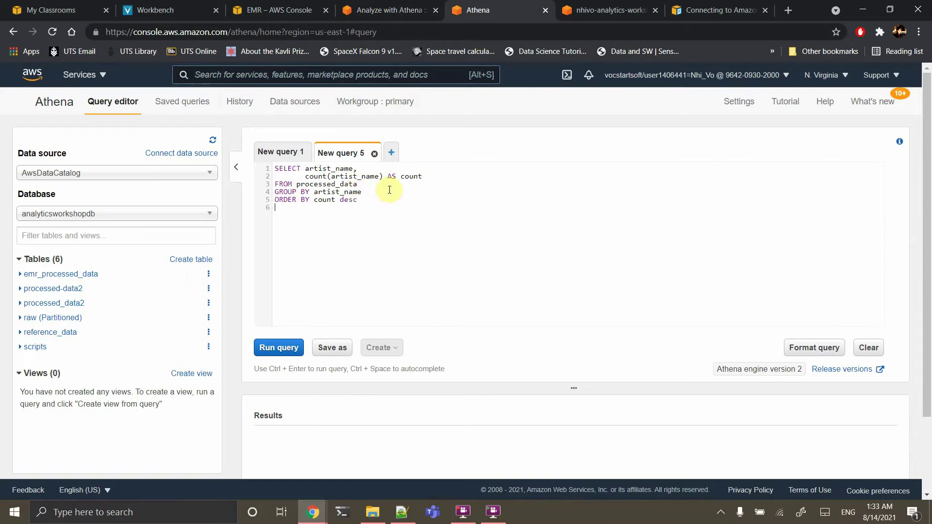
left_click(380, 181)
type("2")
left_click(284, 353)
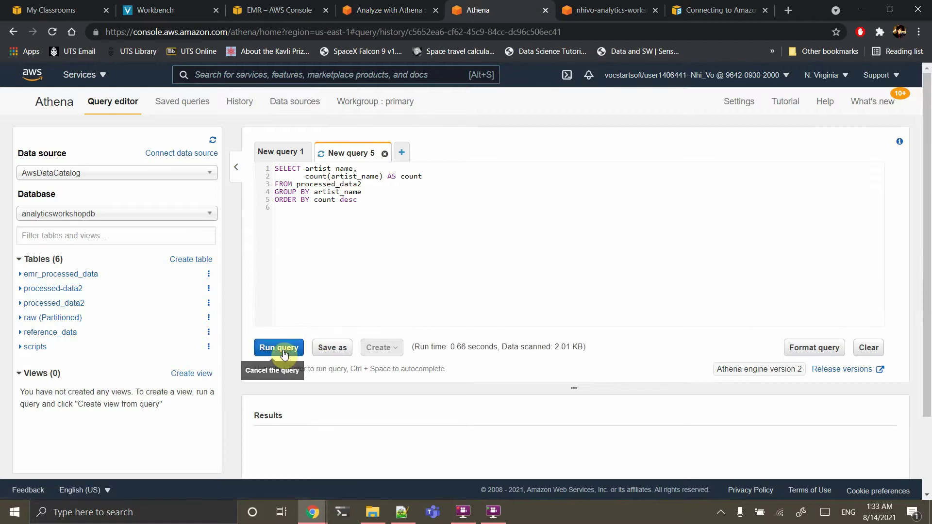
Scroll through the artist count results, led by Imagine Dragons at 1291
scroll(284, 353, "down", 3)
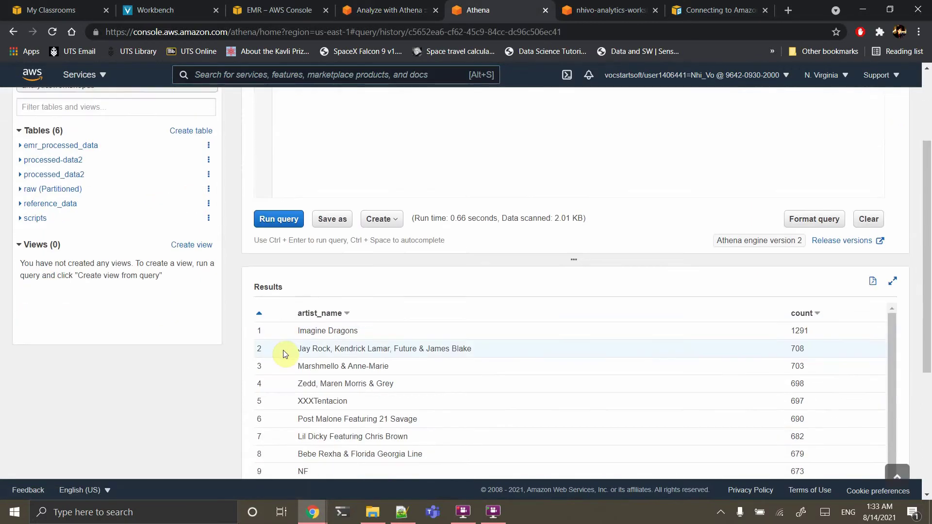
scroll(415, 394, "down", 2)
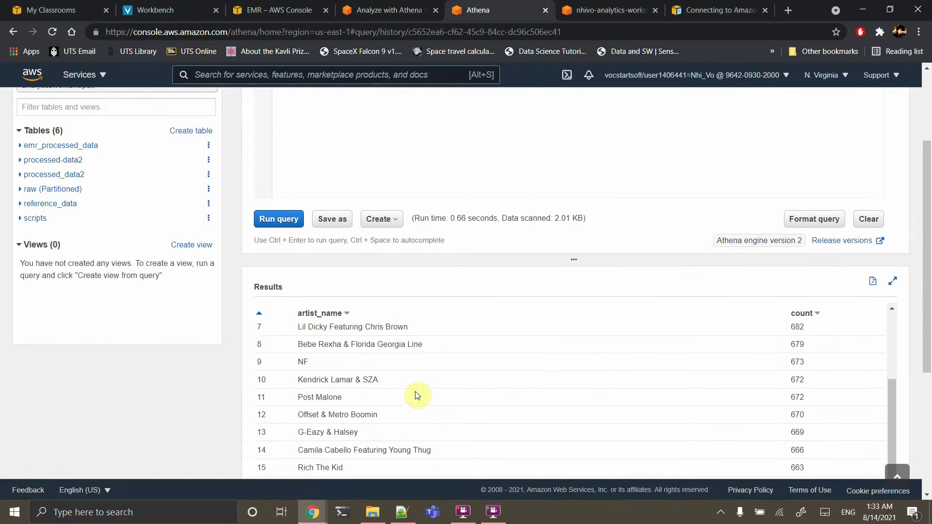
scroll(416, 395, "up", 1)
scroll(415, 395, "up", 2)
scroll(479, 257, "down", 2)
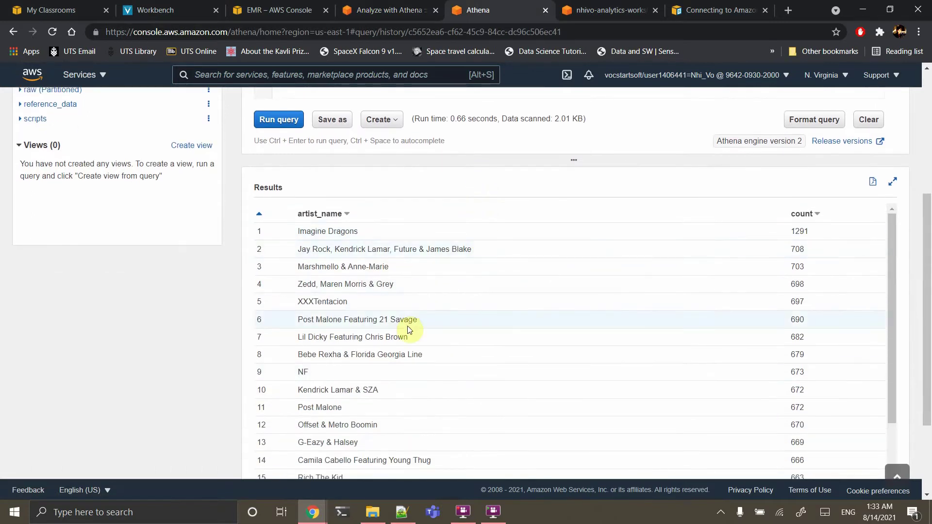
scroll(407, 329, "down", 3)
scroll(408, 329, "up", 3)
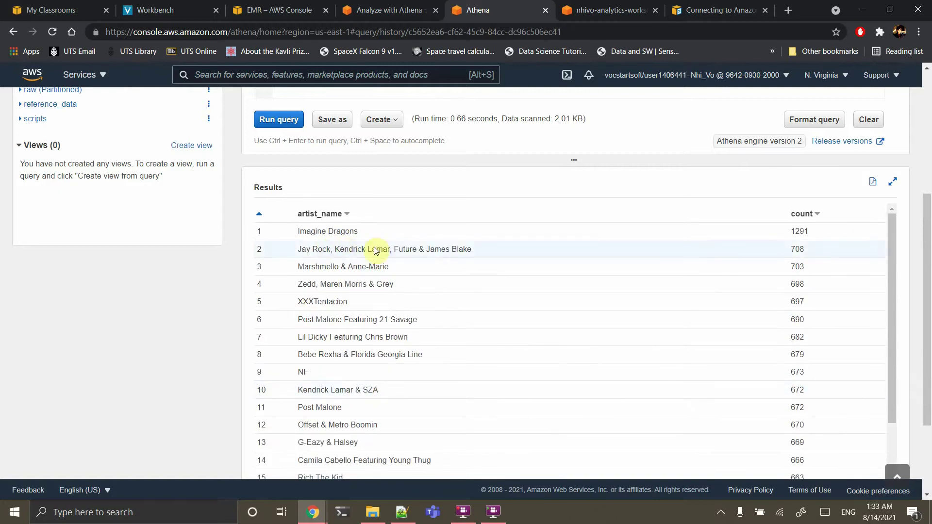
scroll(542, 306, "up", 1)
scroll(542, 306, "up", 4)
scroll(542, 306, "down", 4)
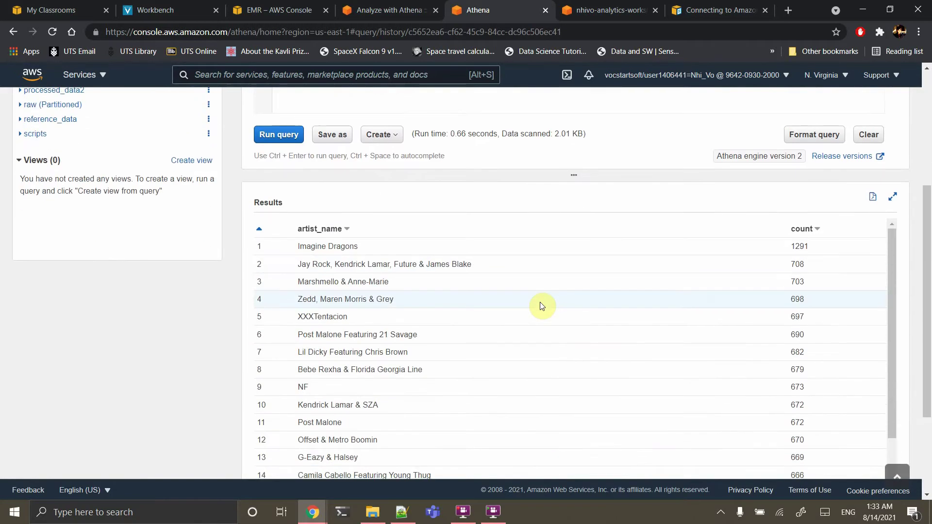
scroll(542, 306, "down", 1)
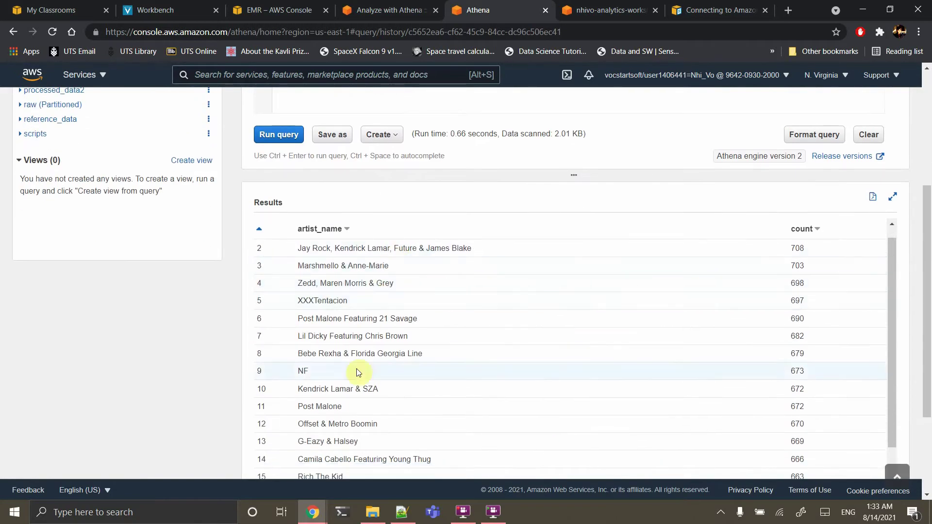
scroll(365, 401, "up", 1)
scroll(395, 354, "up", 4)
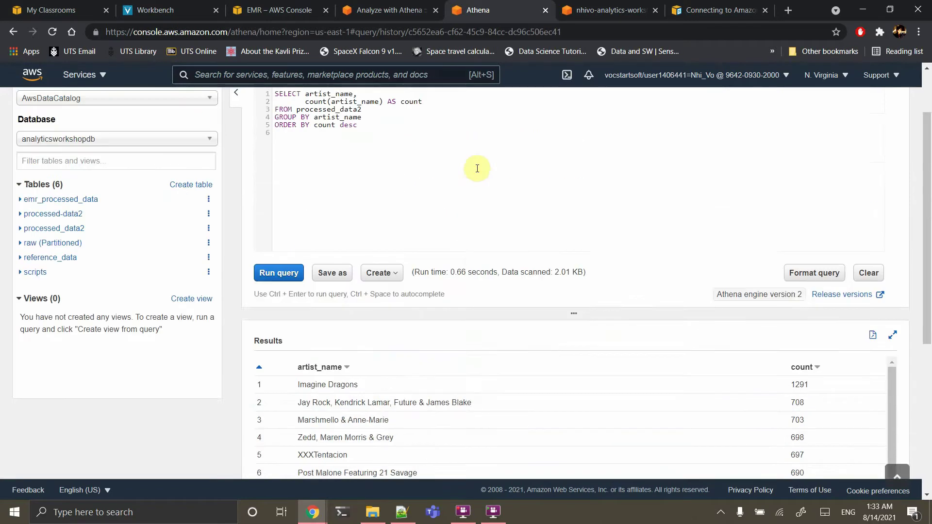
Copy the device and track play-count query from the Analyze with Athena guide
left_click(414, 4)
scroll(464, 287, "down", 5)
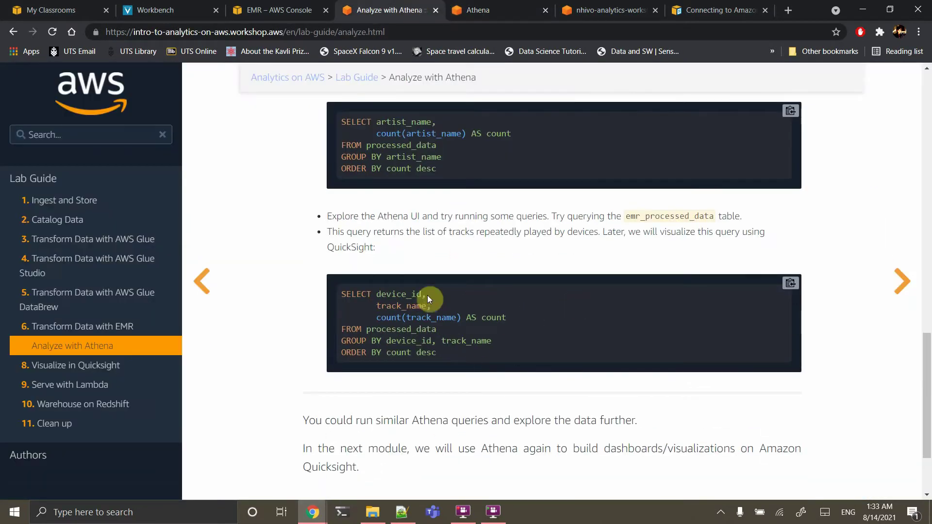
left_click(791, 286)
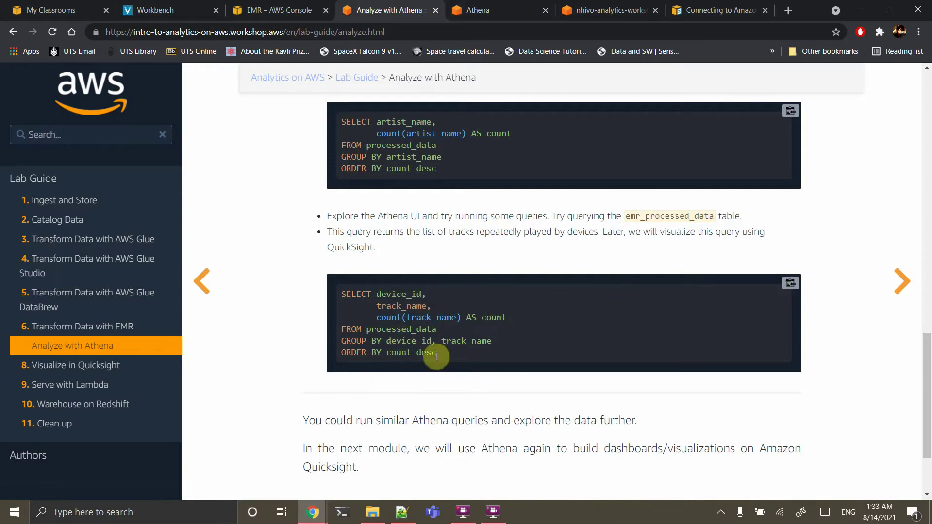
Paste it over the Athena editor text and run it; device 41's Meant To Be tops at 26
left_click(484, 7)
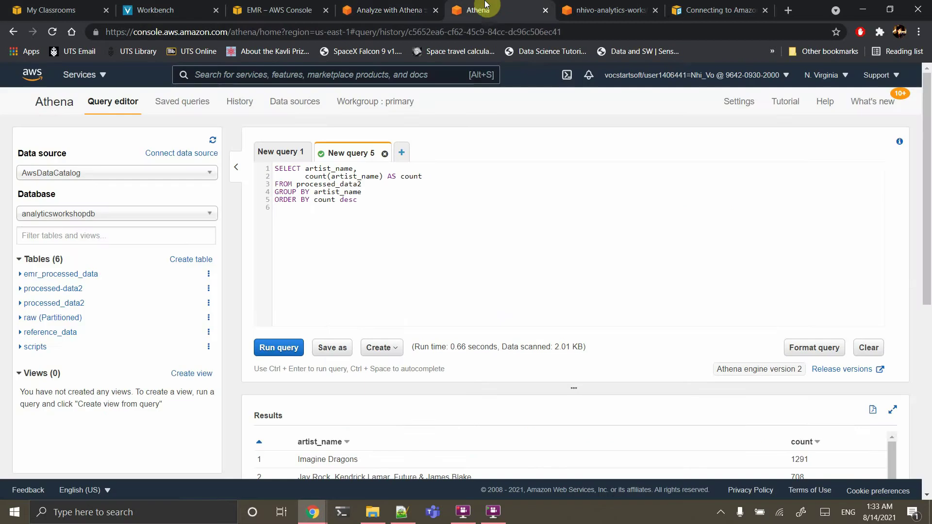
left_click(364, 232)
key("ctrl+a")
key("ctrl+v")
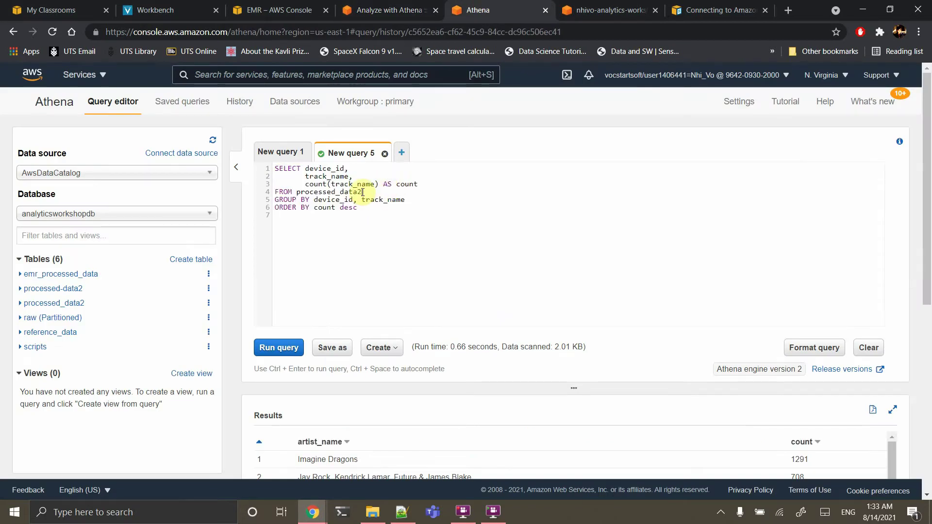
left_click(280, 348)
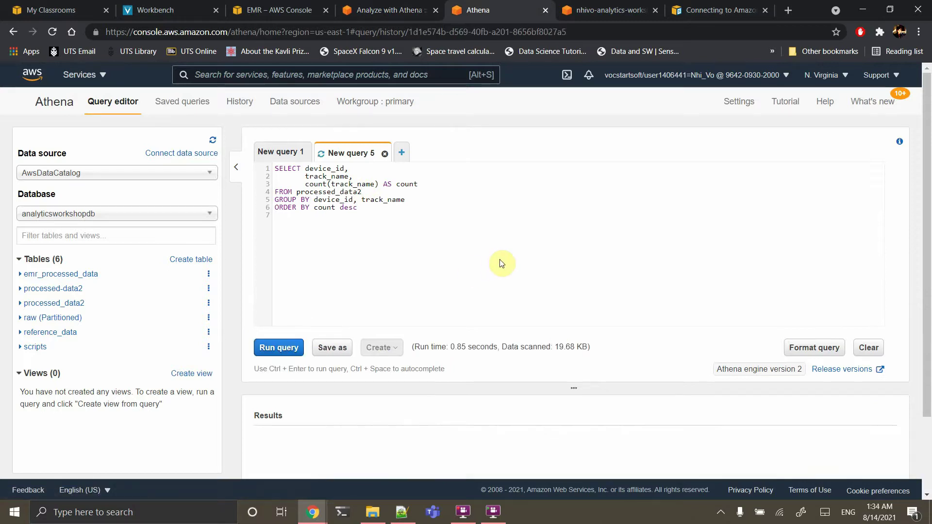
scroll(502, 264, "down", 5)
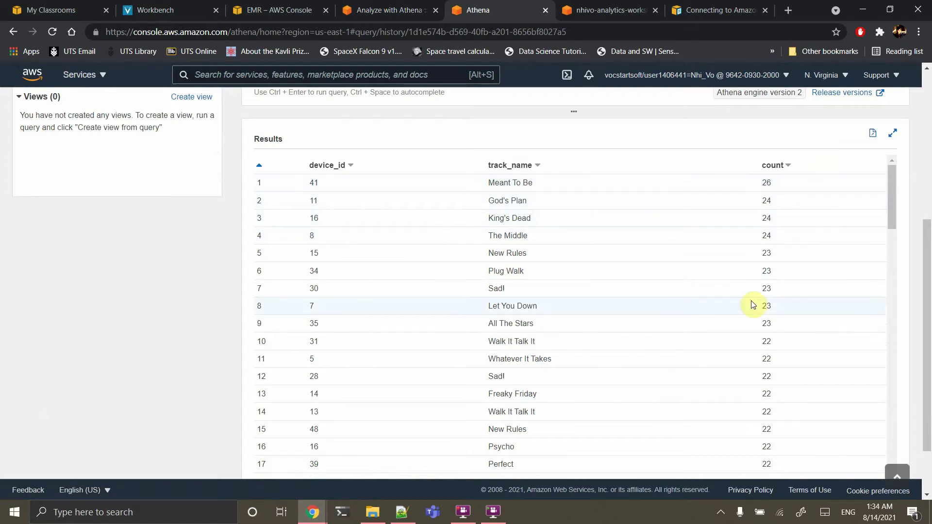
scroll(752, 304, "up", 6)
scroll(752, 305, "down", 7)
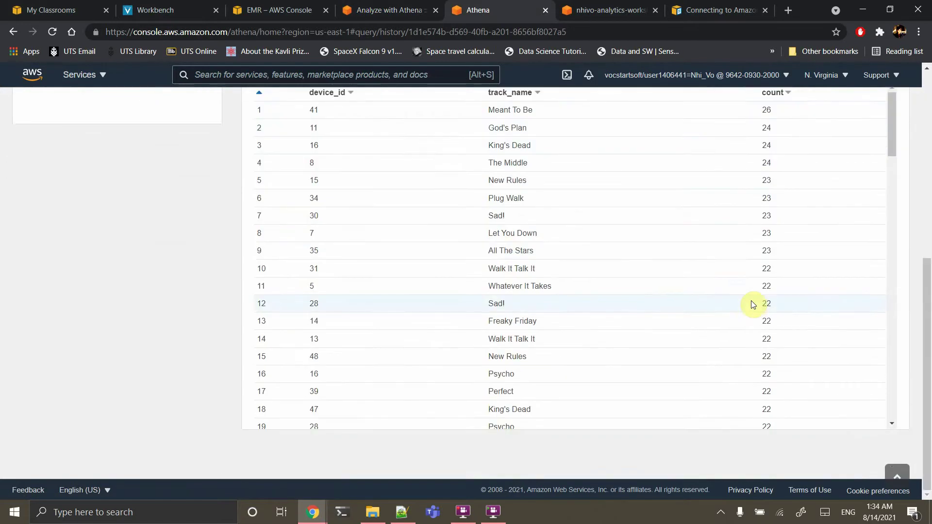
scroll(752, 304, "up", 7)
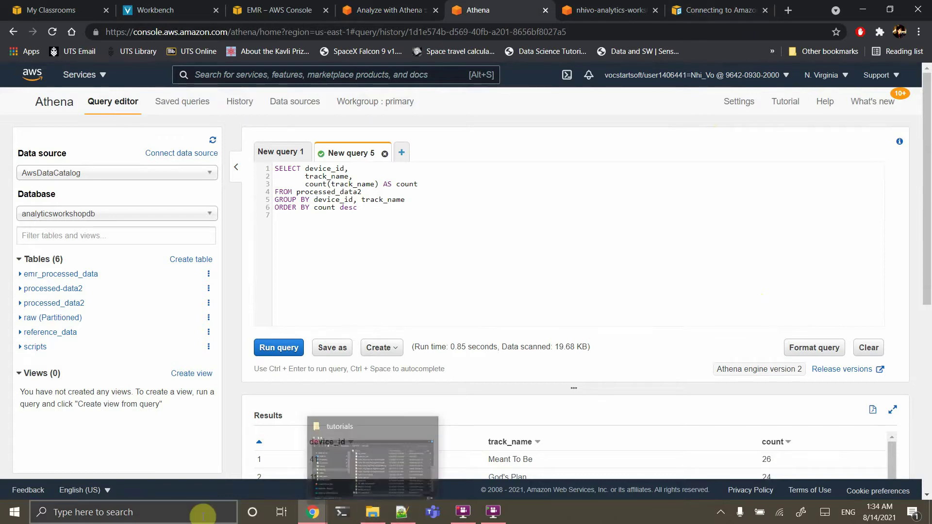
Open the Downloads folder in File Explorer and launch Simba+Athena+1.1+64-bit.msi
left_click(372, 512)
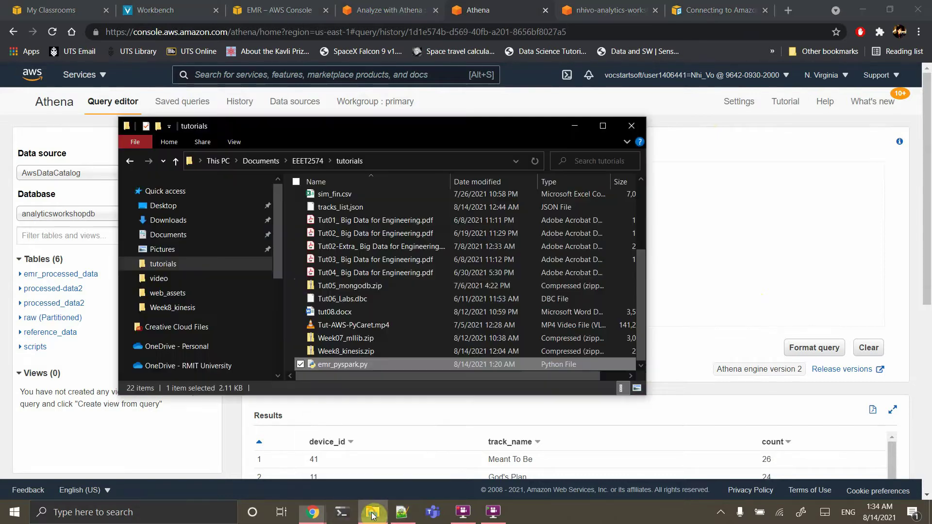
left_click(167, 221)
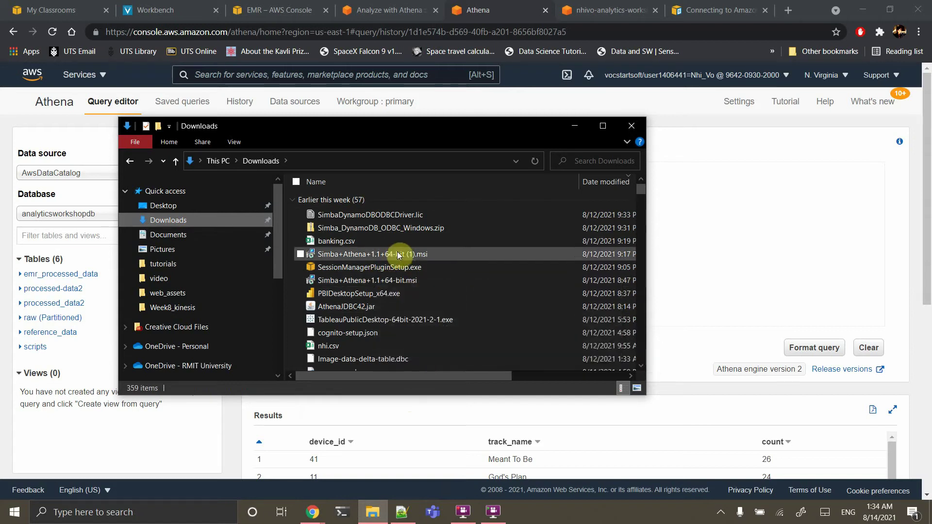
left_click(355, 283)
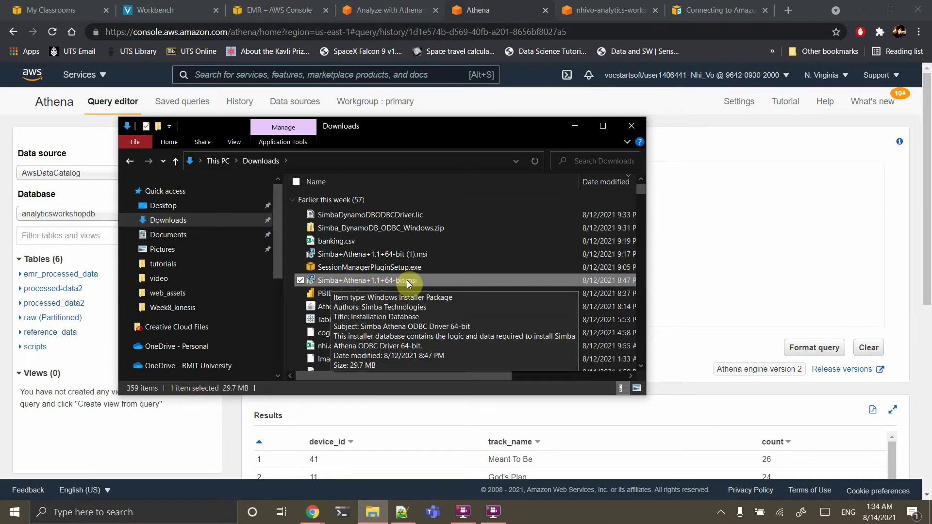
double_click(371, 281)
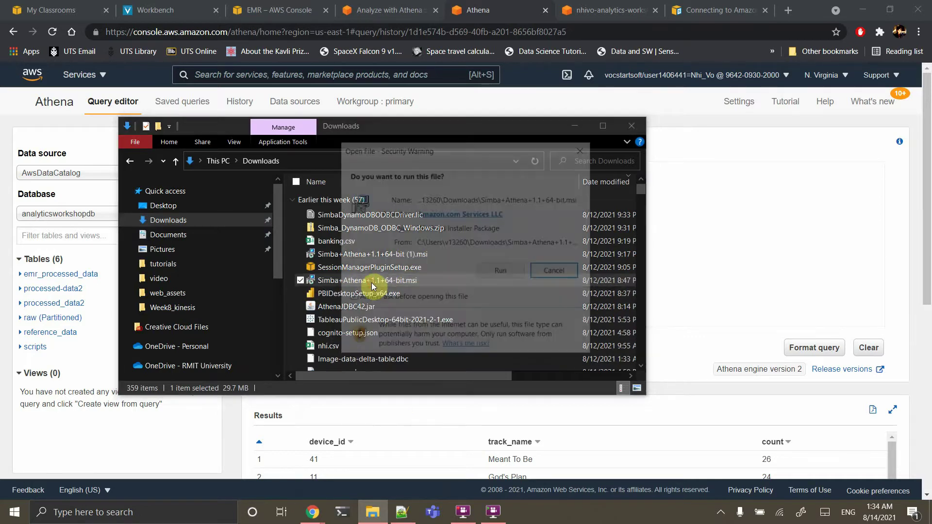
Run the Simba Athena 64-bit setup, accept the licence, keep the default folder and finish installing
left_click(503, 273)
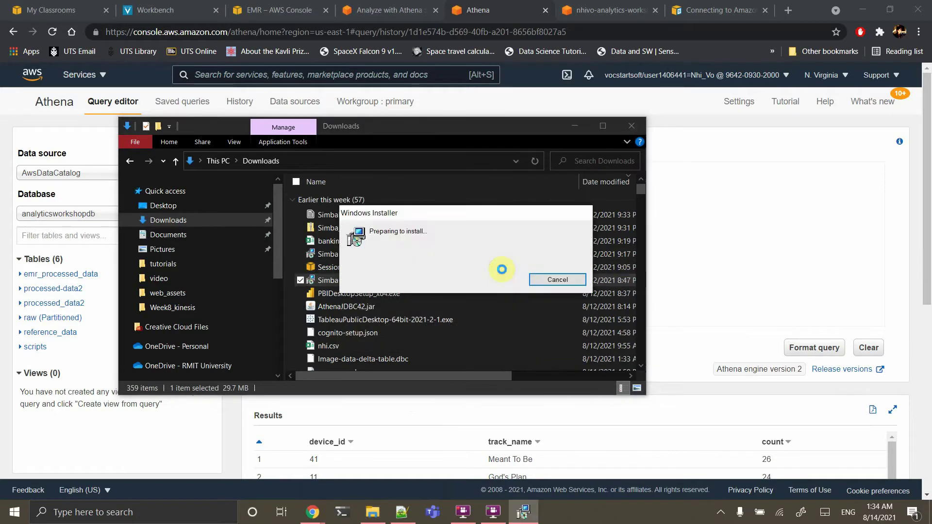
left_click(524, 350)
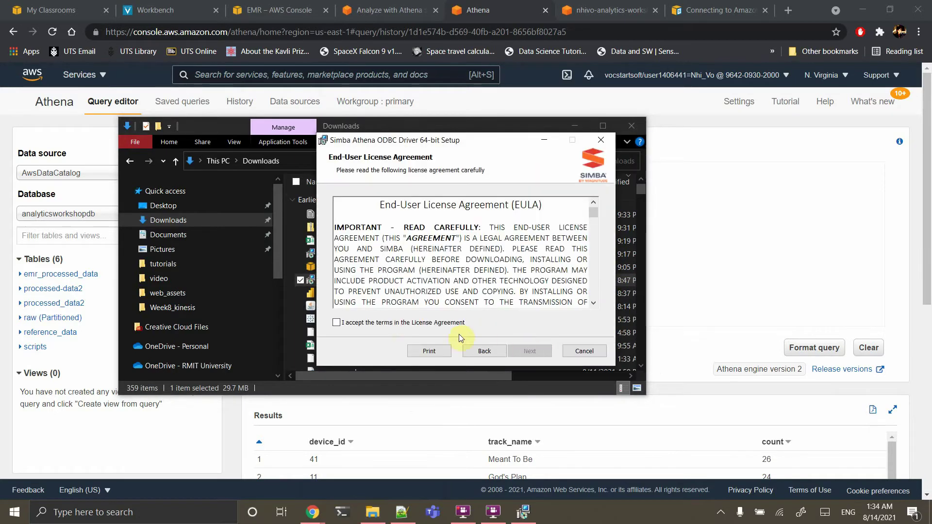
left_click(406, 323)
left_click(531, 349)
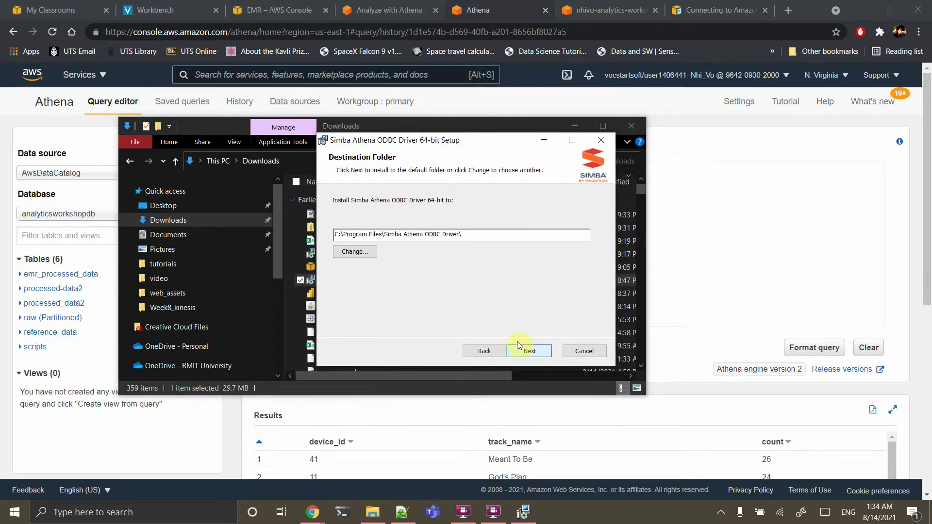
left_click(539, 351)
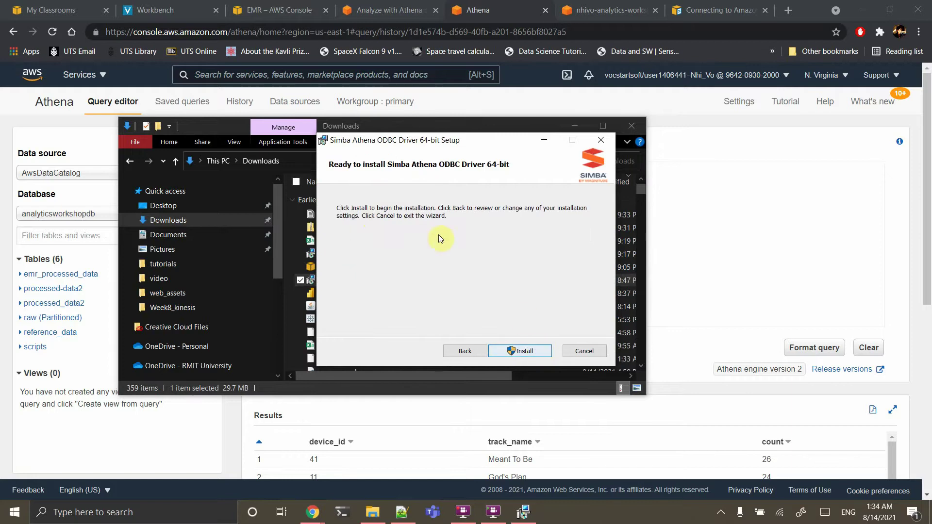
left_click(516, 349)
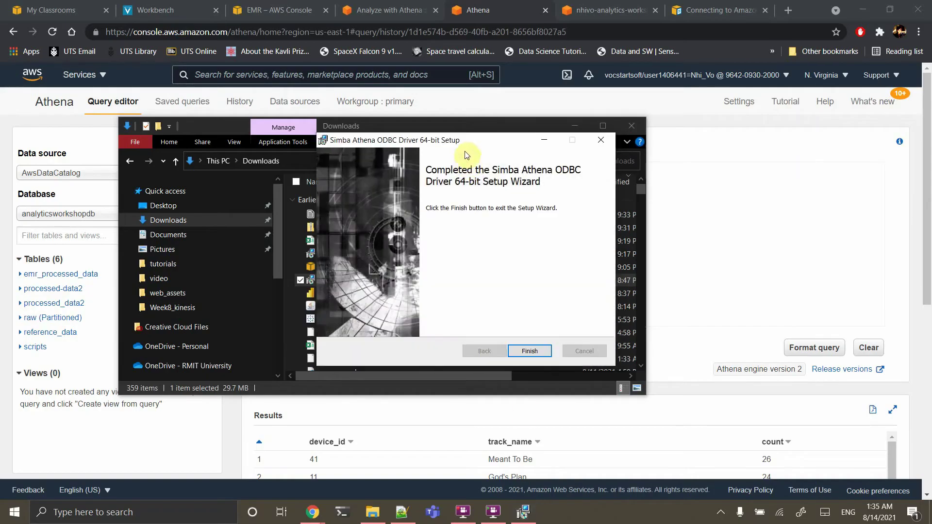
left_click(530, 350)
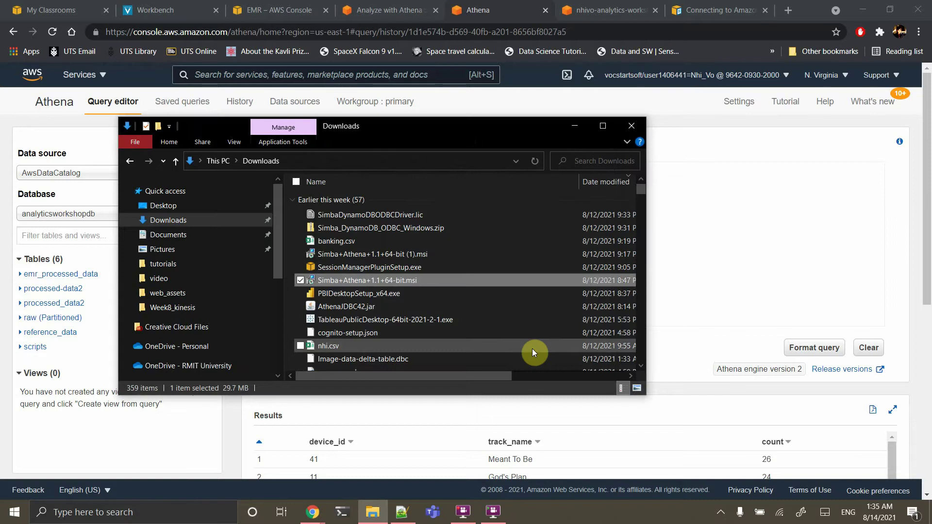
Select the Simba_DynamoDB_ODBC_Windows.zip archive in the Downloads folder
left_click_drag(532, 349, 513, 305)
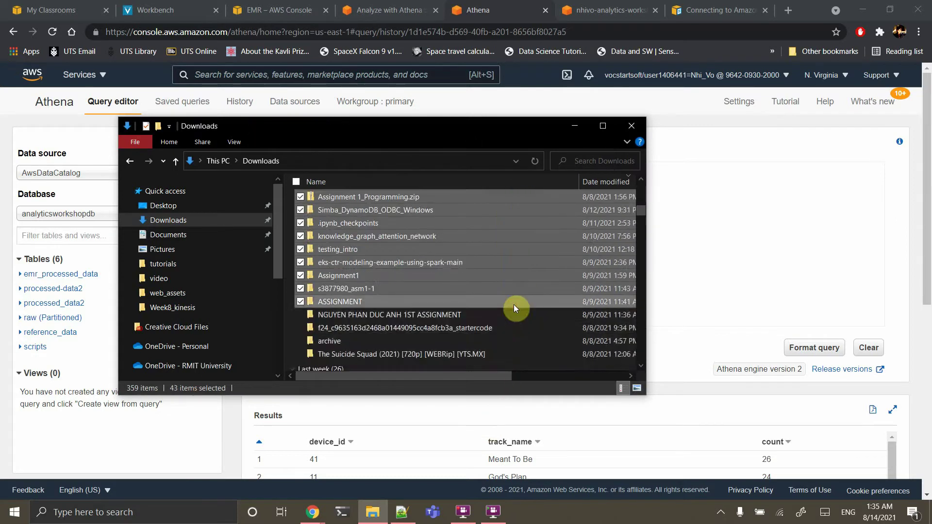
scroll(513, 304, "up", 15)
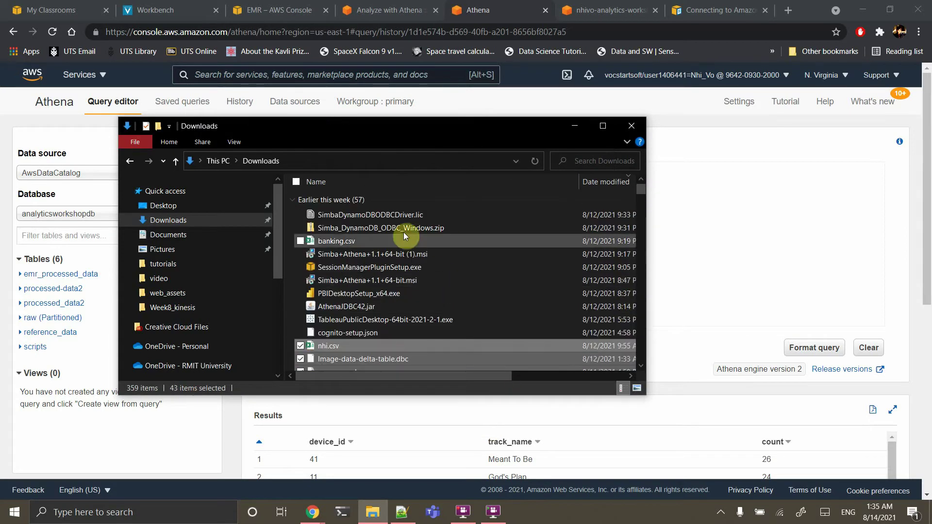
left_click(375, 224)
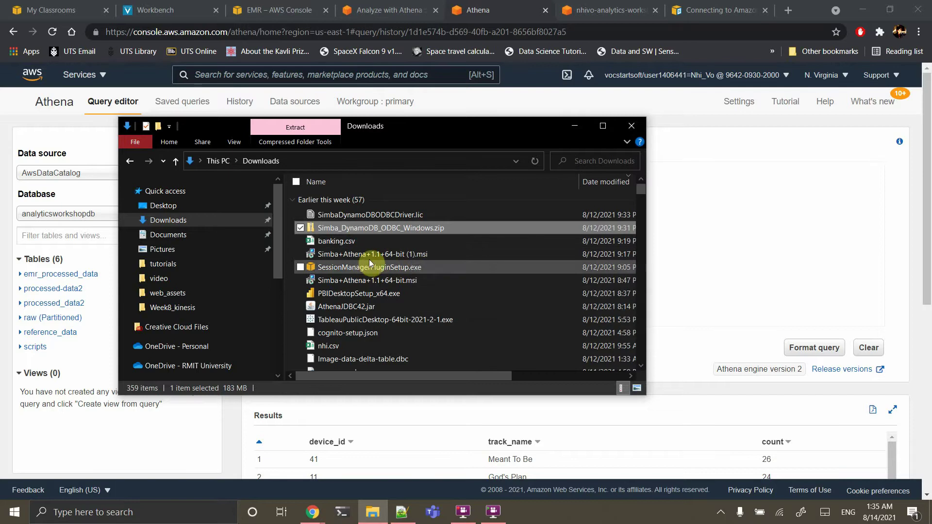
Search Windows for odbc and open ODBC Data Sources (64-bit)
left_click(175, 512)
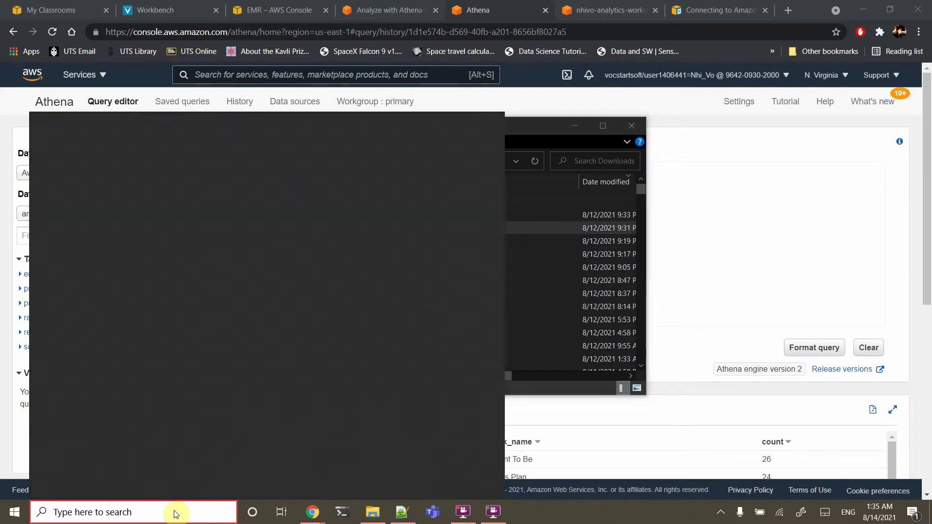
type("o")
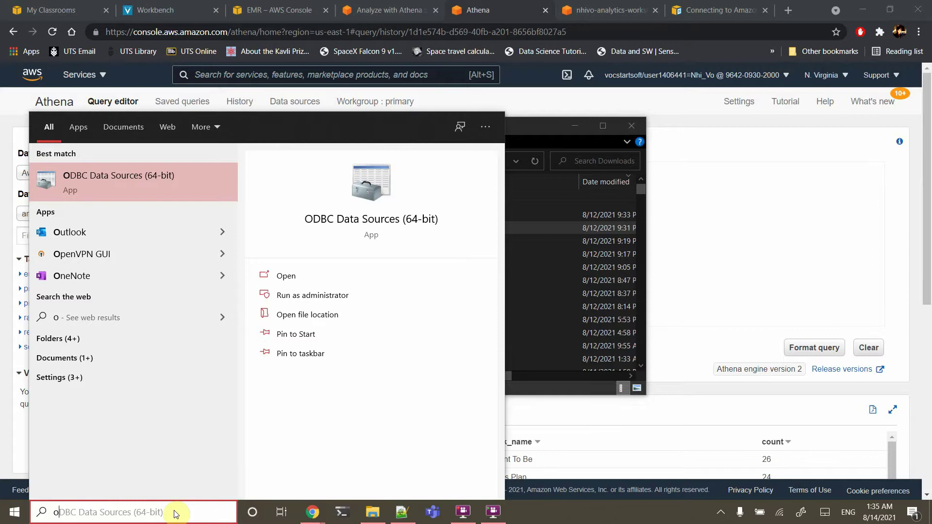
key("BackSpace")
type("od")
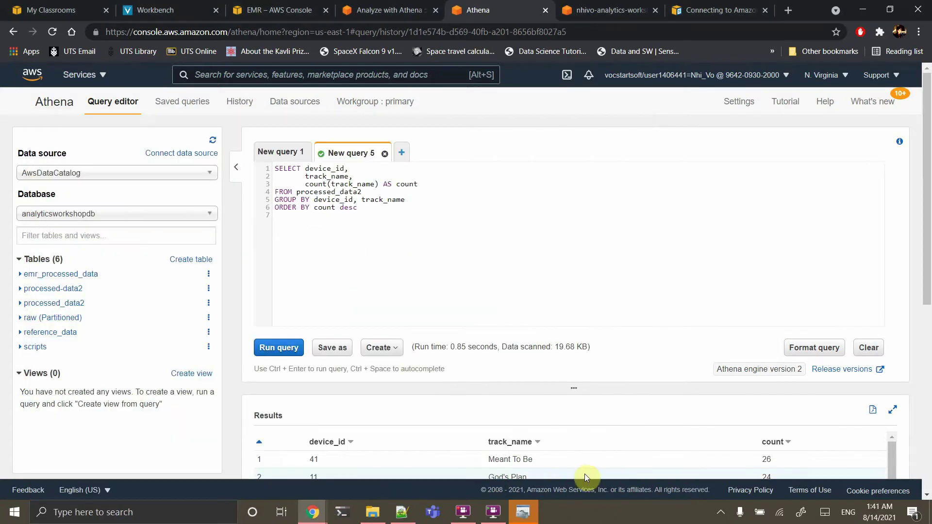
left_click(523, 510)
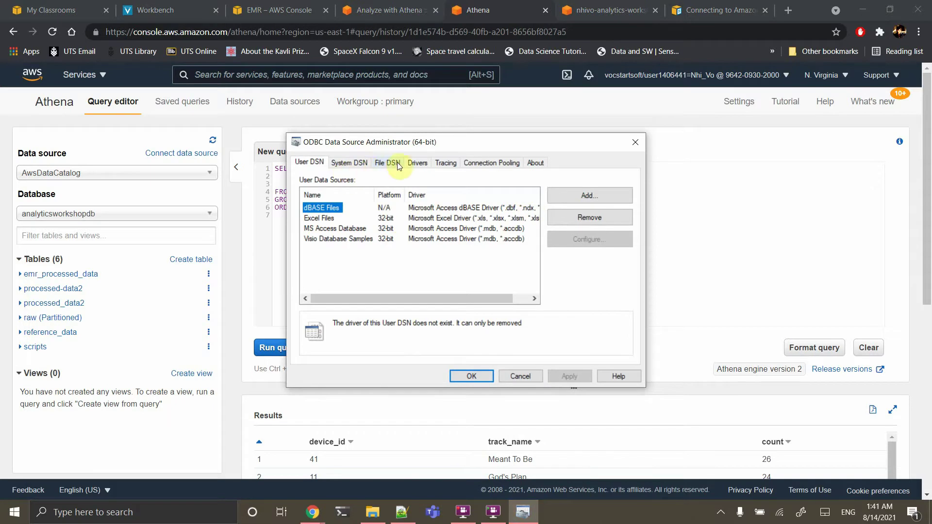
Look over the Drivers, User DSN and System DSN tabs
left_click(417, 162)
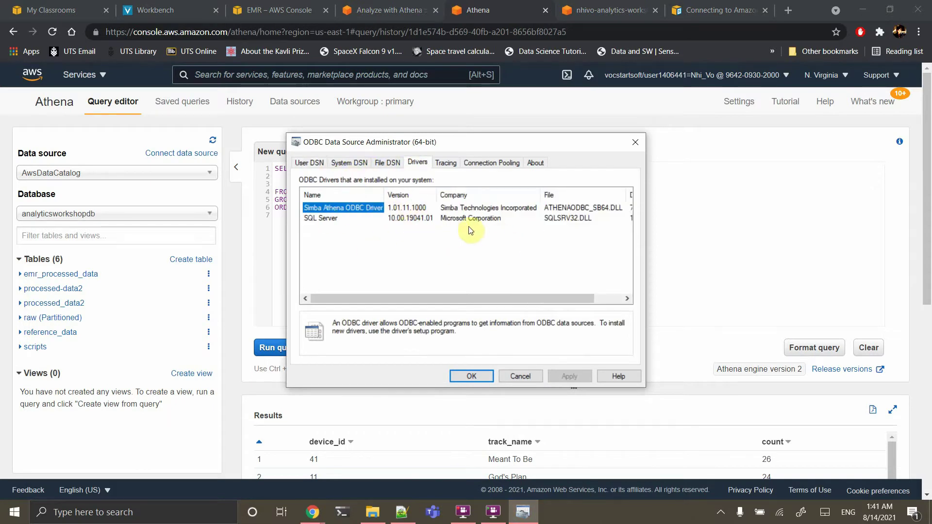
left_click(306, 164)
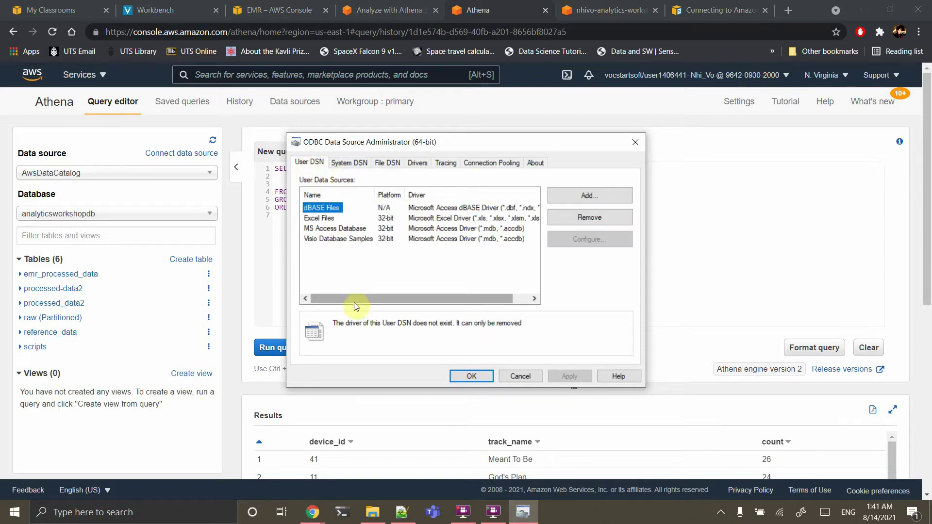
left_click(351, 164)
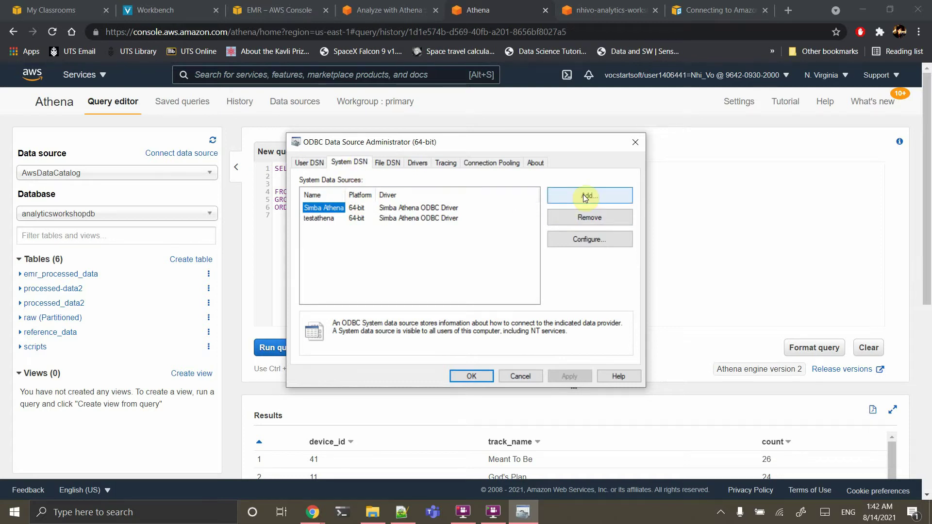
Remove the Simba Athena and testathena system DSNs and start adding a new data source
left_click(575, 219)
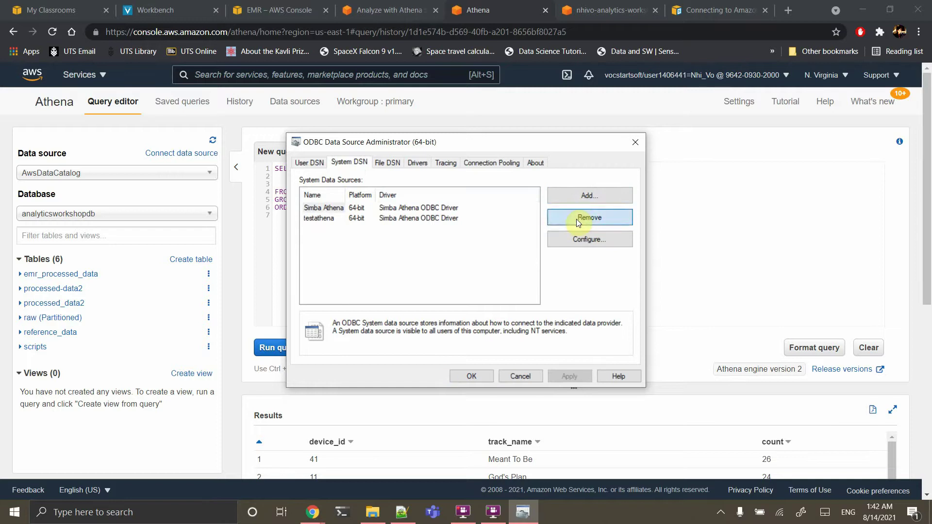
left_click(504, 298)
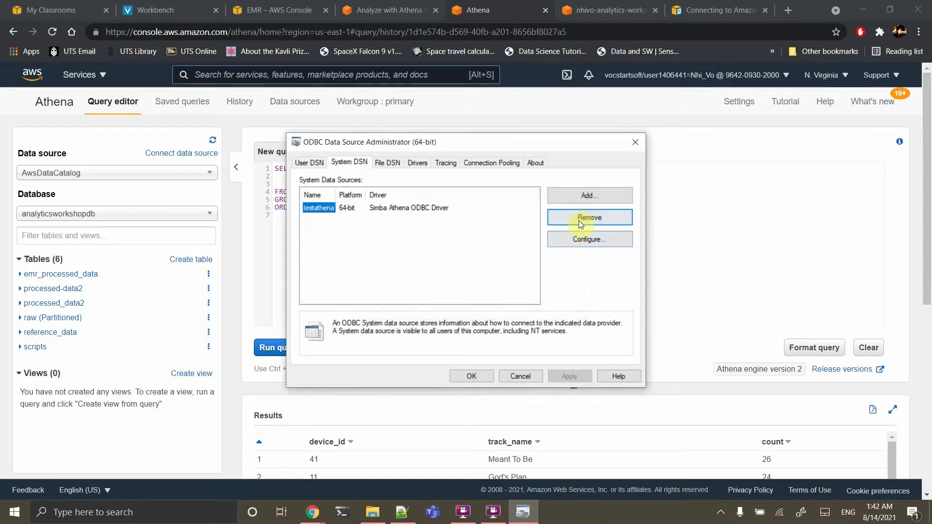
left_click(579, 220)
left_click(511, 297)
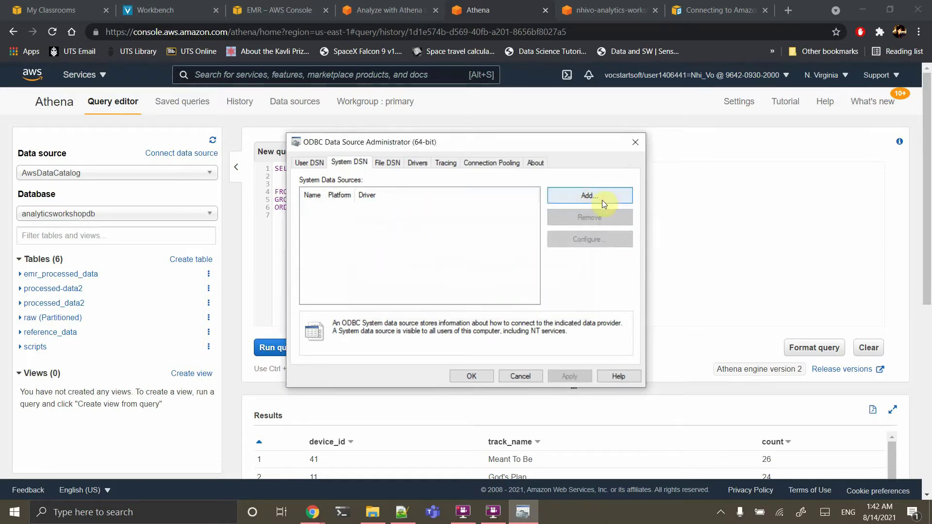
left_click(589, 194)
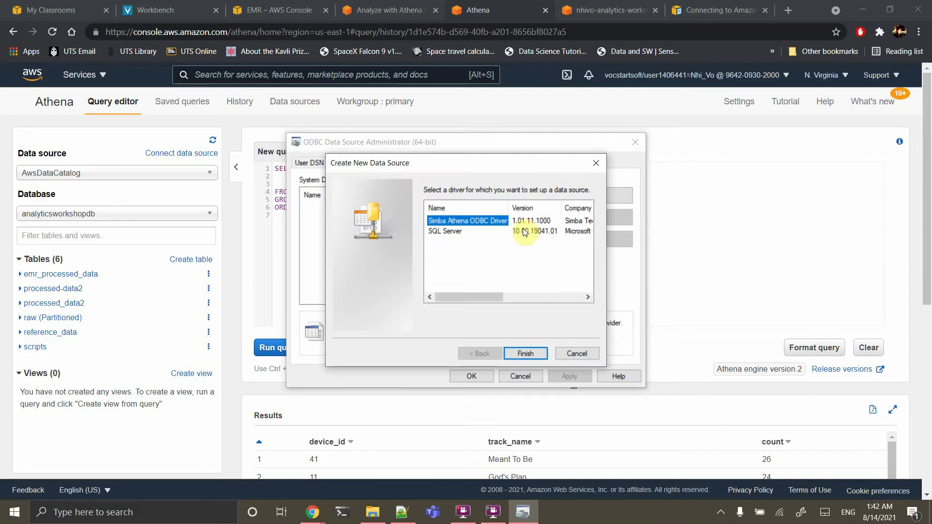
Create Simba Athena DSN testconnectathena with region us-east-1 and the pasted S3 output location
left_click(529, 351)
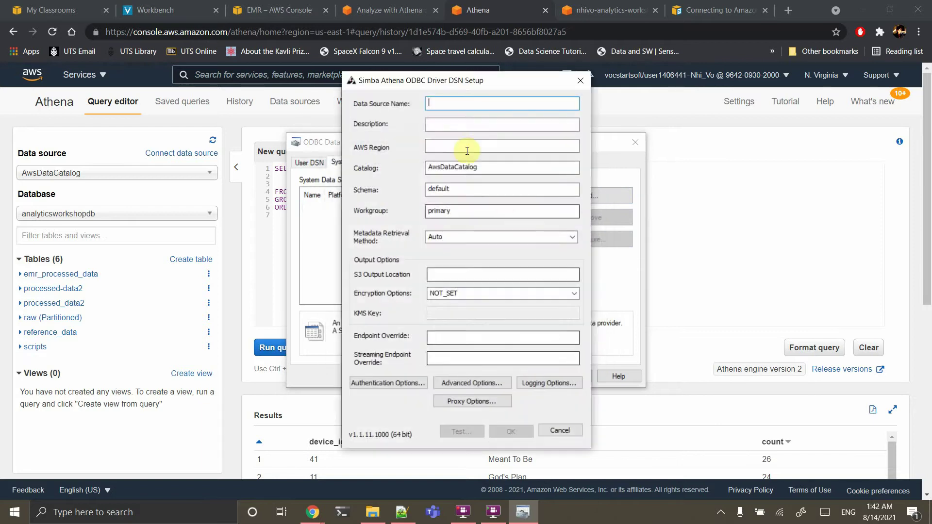
type("test")
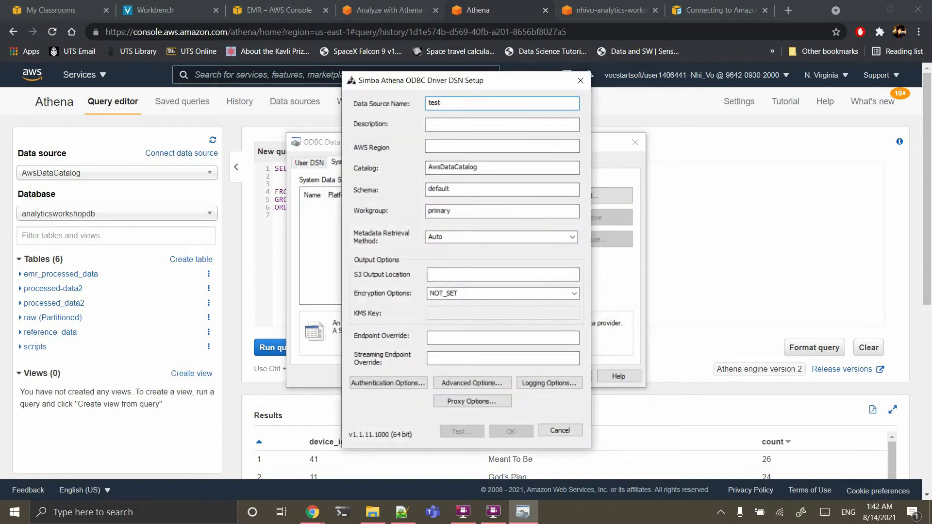
type("connectathena")
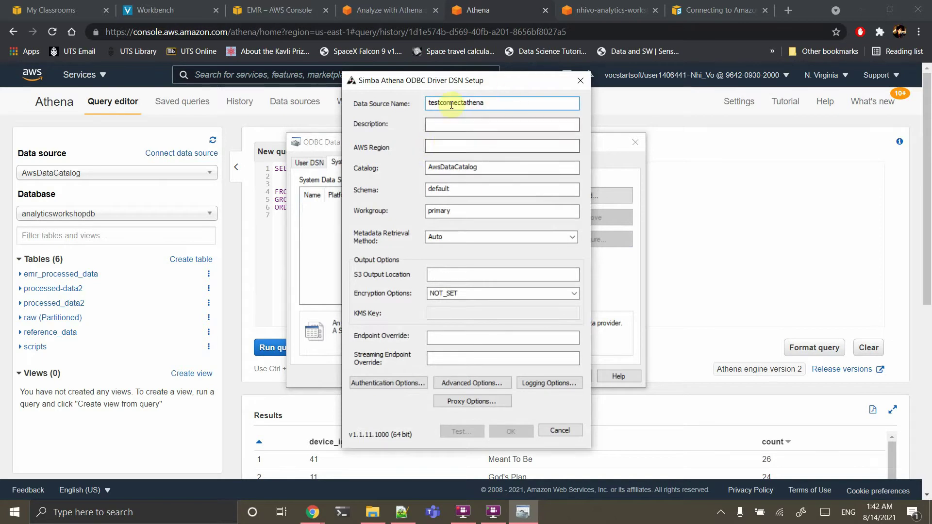
left_click(448, 144)
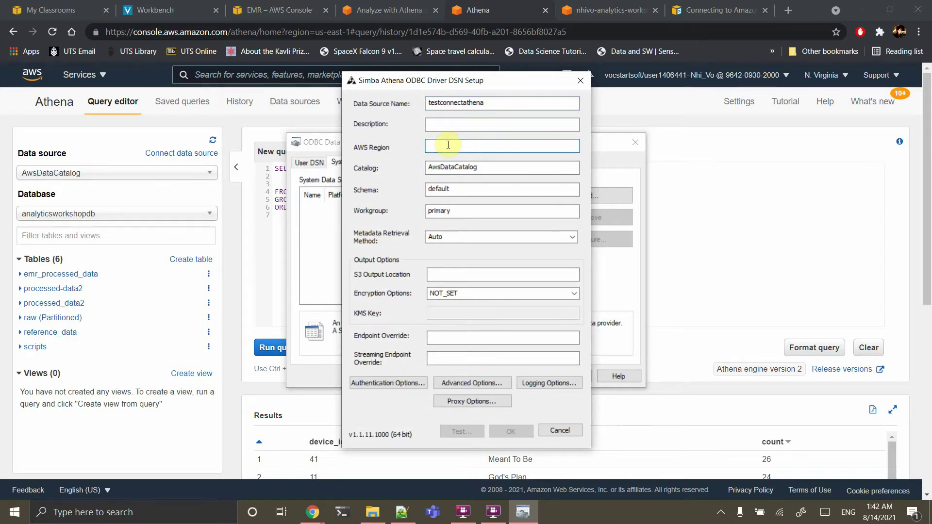
type("us-east-1")
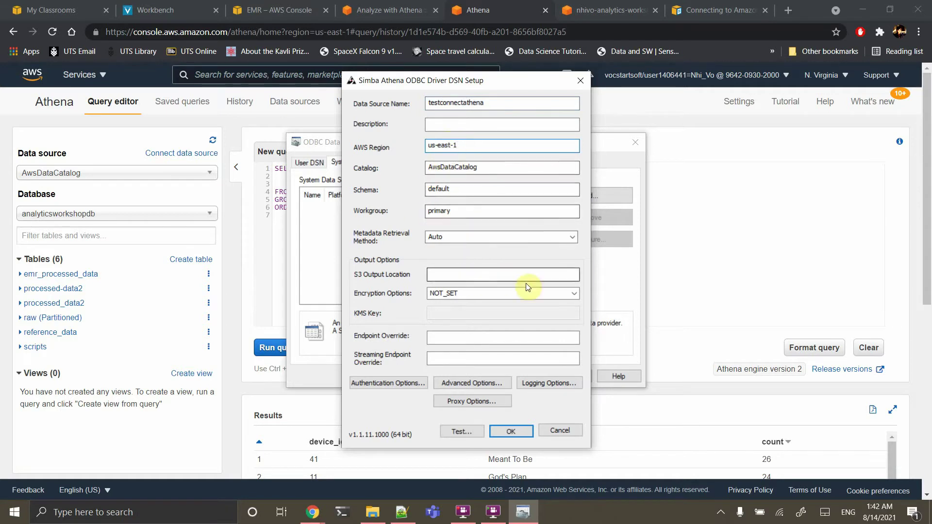
left_click(470, 274)
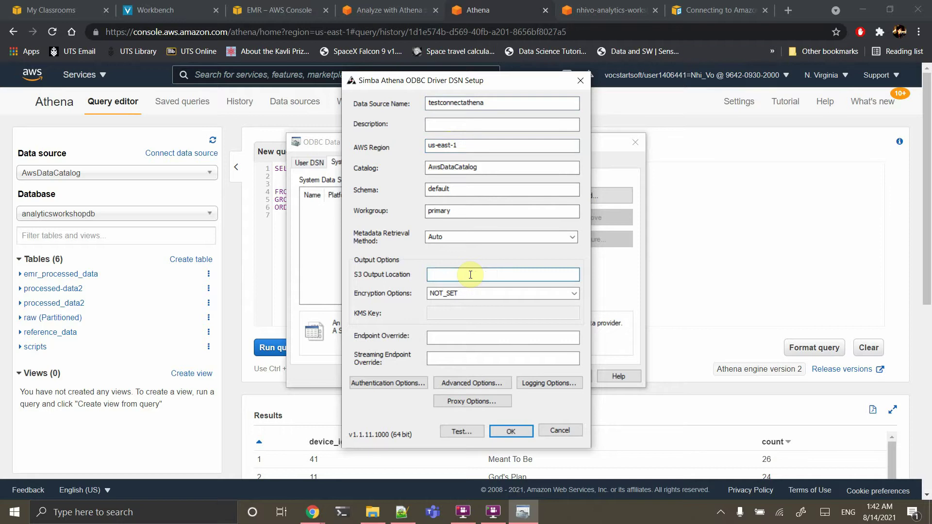
type("s3://athena-output-nhivo/")
Set the DSN's Authentication Type to Default Credentials
left_click(394, 383)
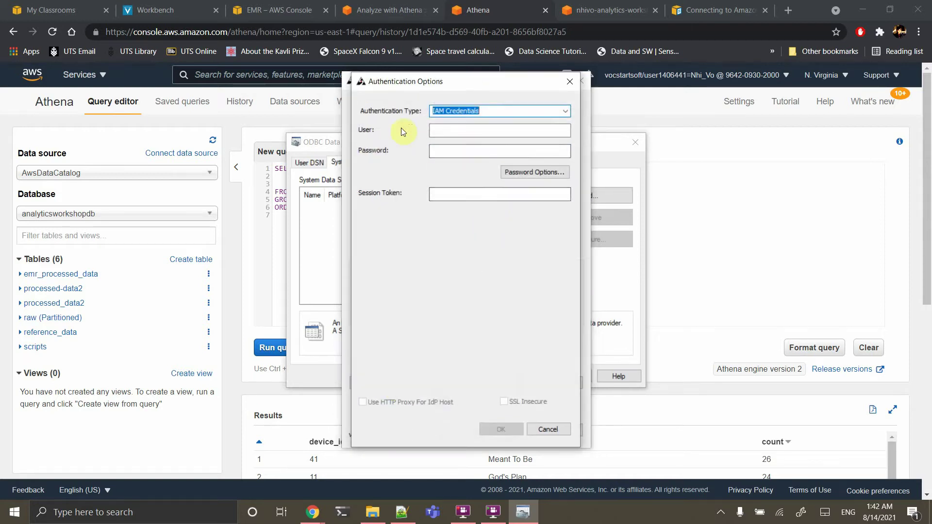
left_click(565, 112)
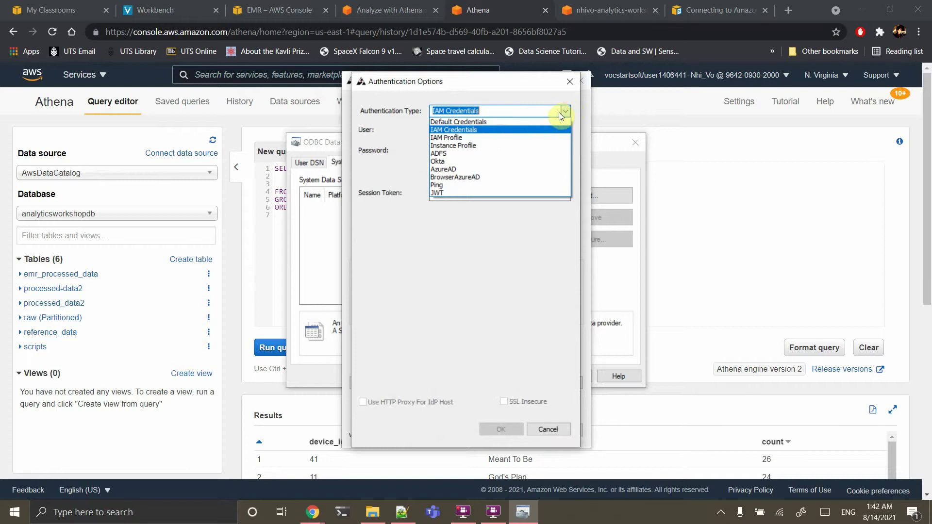
left_click(508, 122)
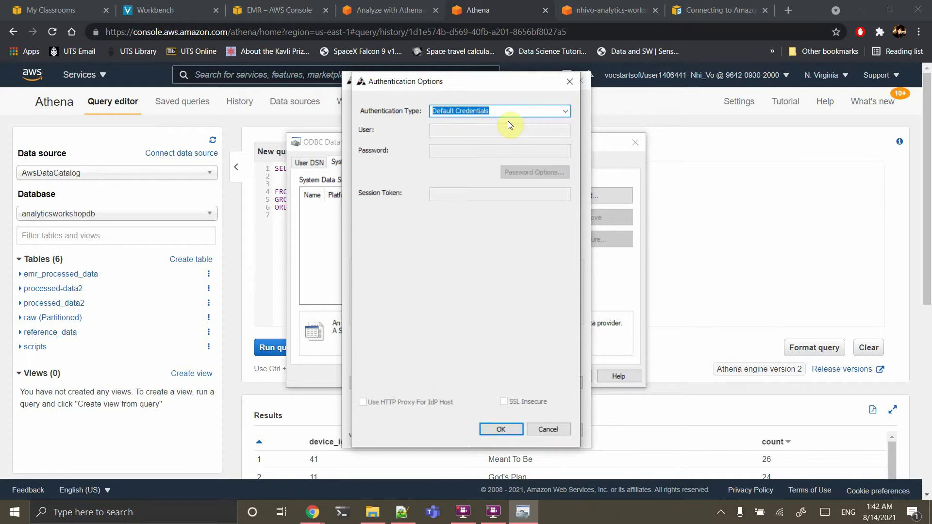
left_click(497, 430)
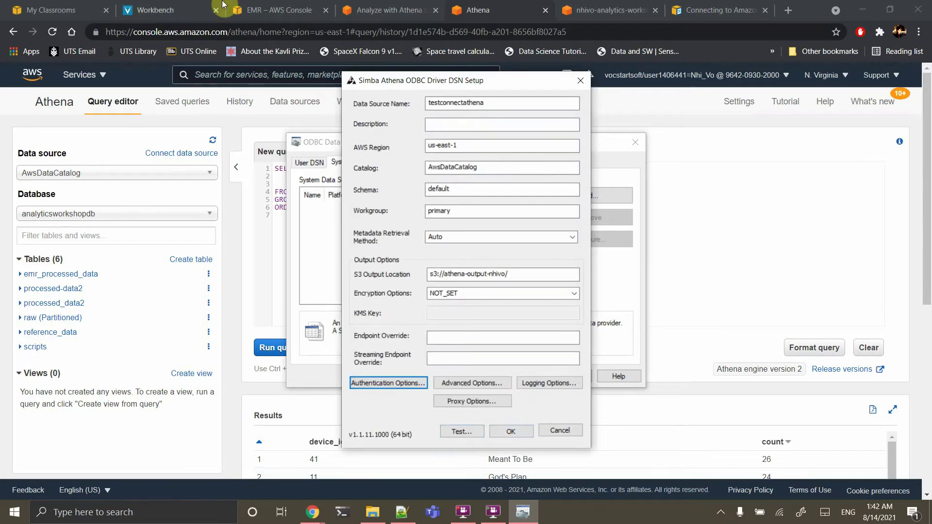
left_click(165, 10)
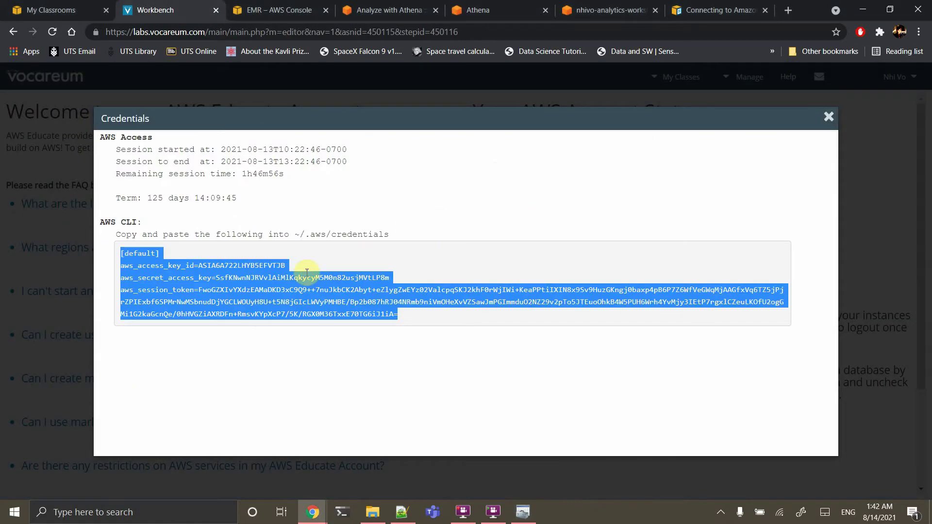
Copy fresh AWS CLI credentials from Vocareum Account Details over the Notepad++ credentials file
left_click(830, 122)
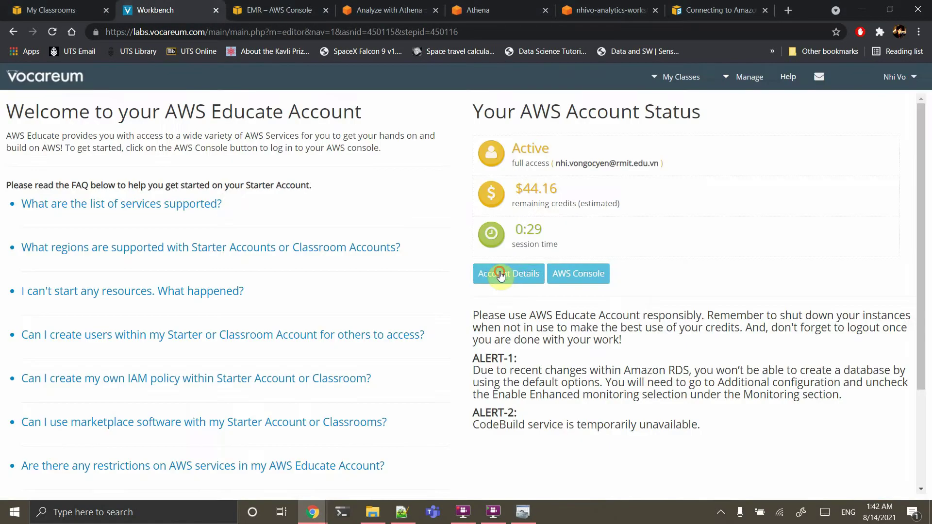
left_click(498, 274)
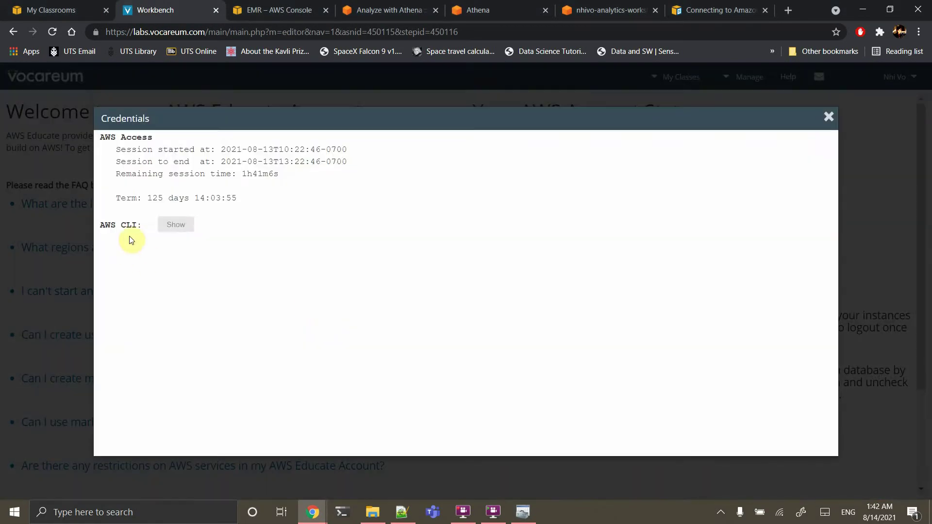
left_click_drag(417, 316, 97, 254)
key("ctrl+c")
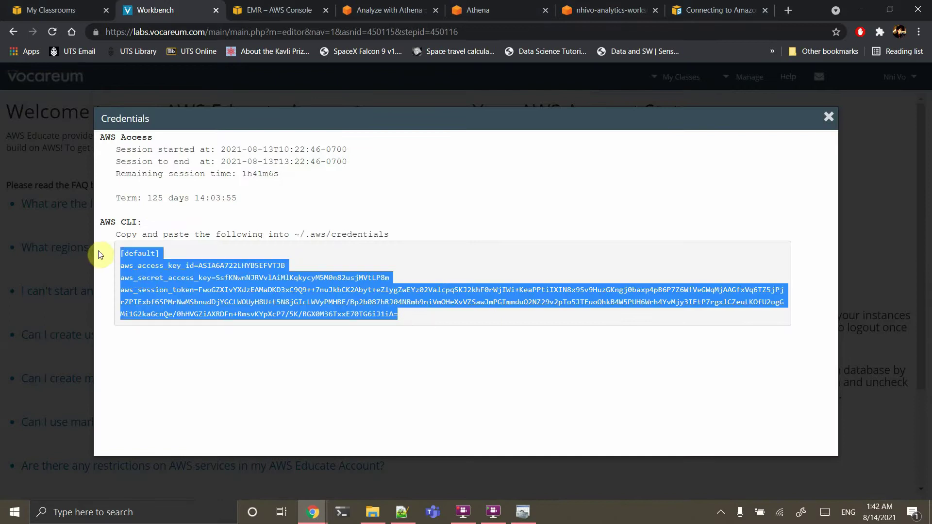
left_click(402, 511)
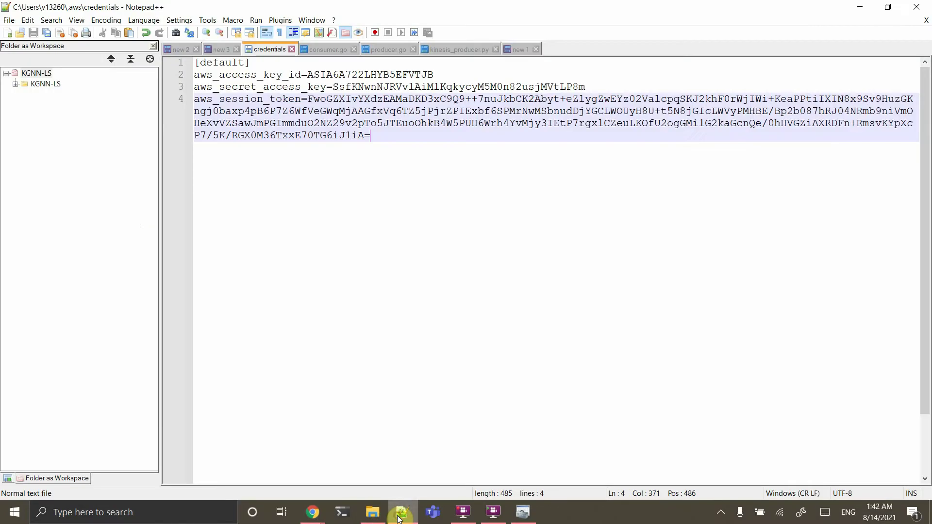
key("ctrl+a")
key("ctrl+v")
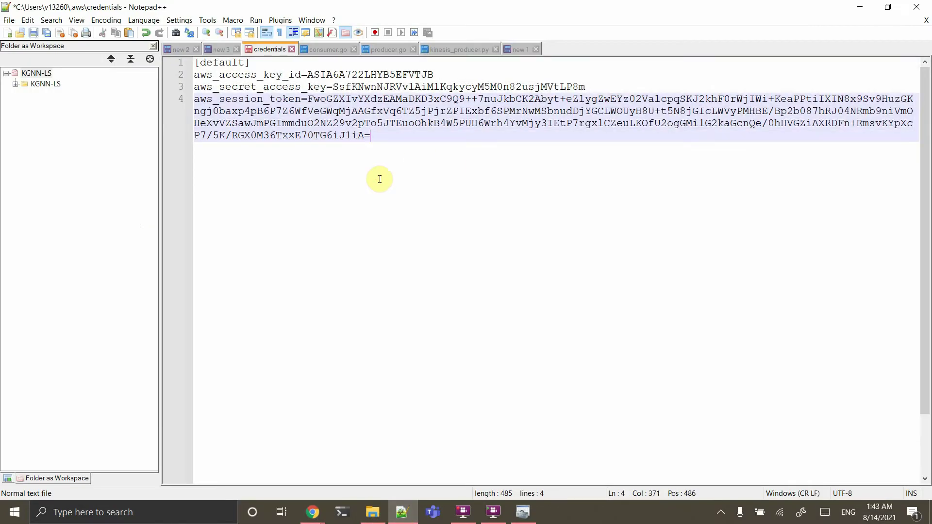
Test the testconnectathena Athena DSN successfully and save it as a system data source
left_click(523, 511)
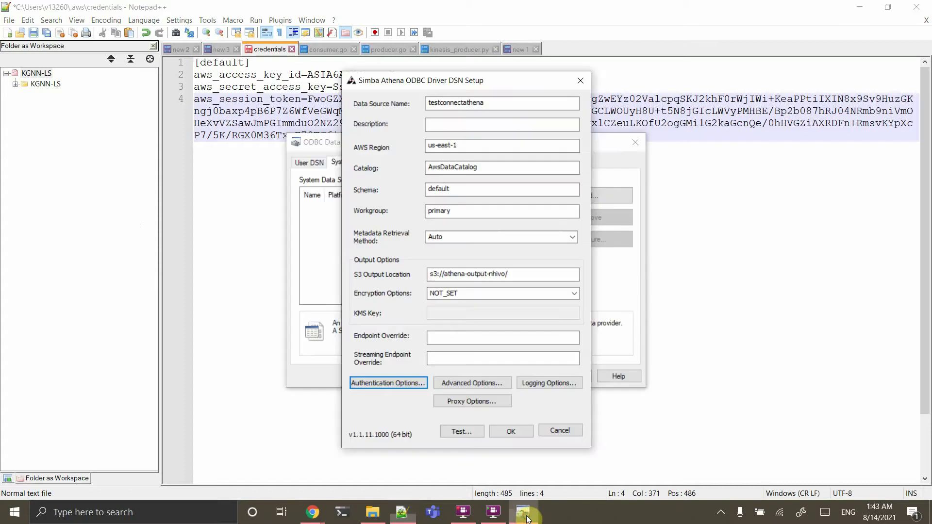
left_click(460, 431)
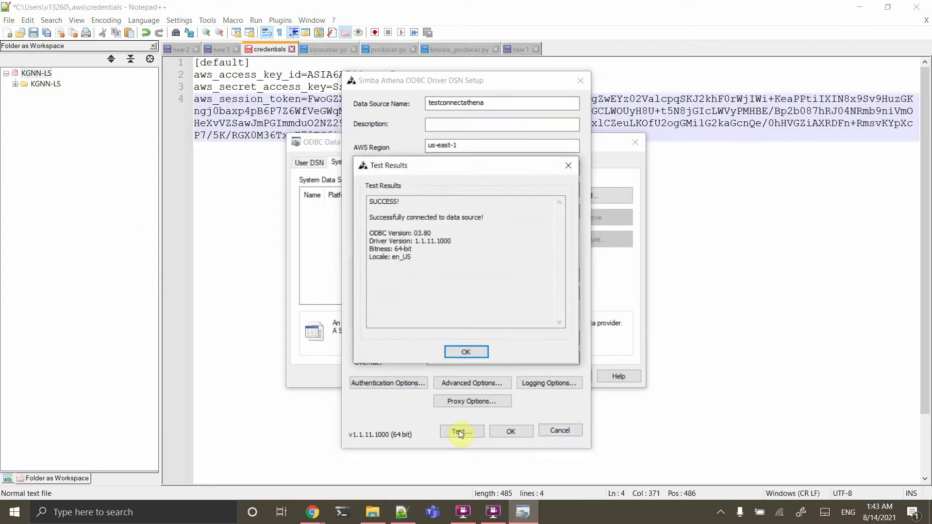
left_click(466, 354)
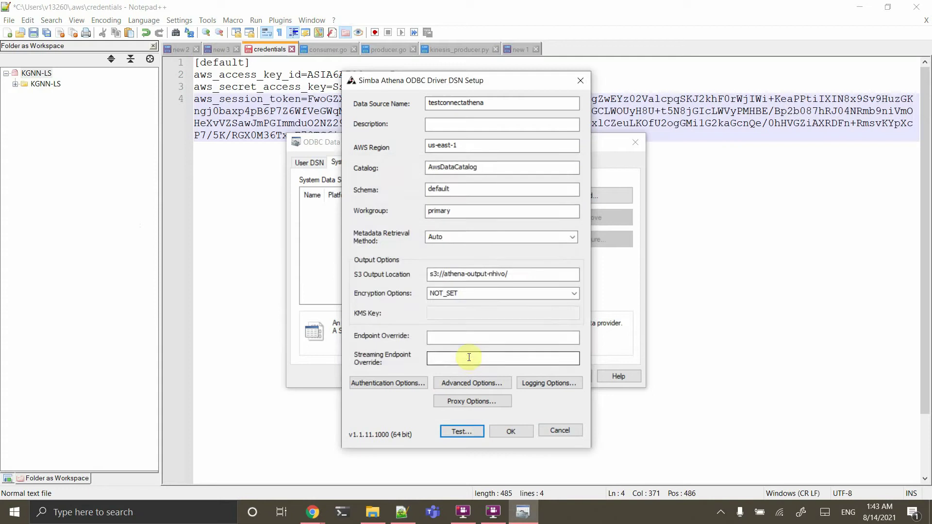
left_click(513, 430)
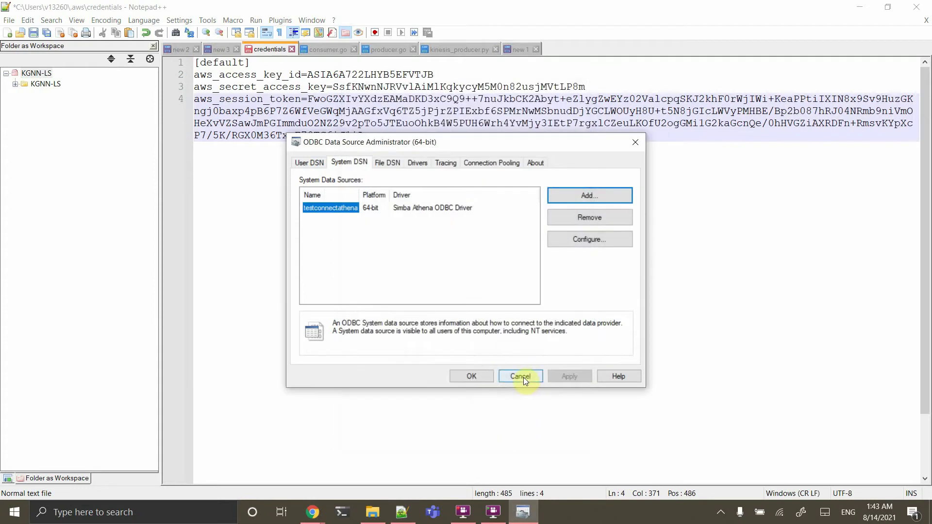
Close the ODBC Data Source Administrator and start a Windows search for Power BI Desktop
left_click(466, 376)
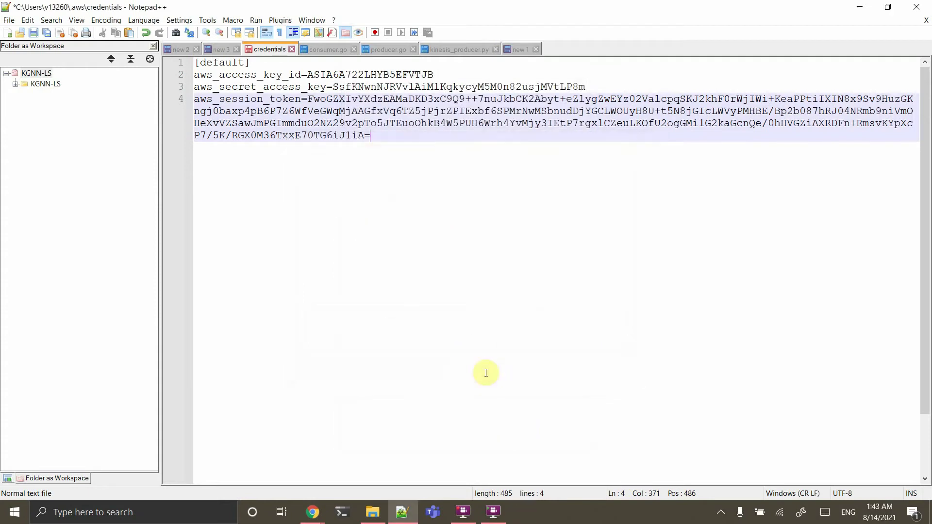
left_click(144, 512)
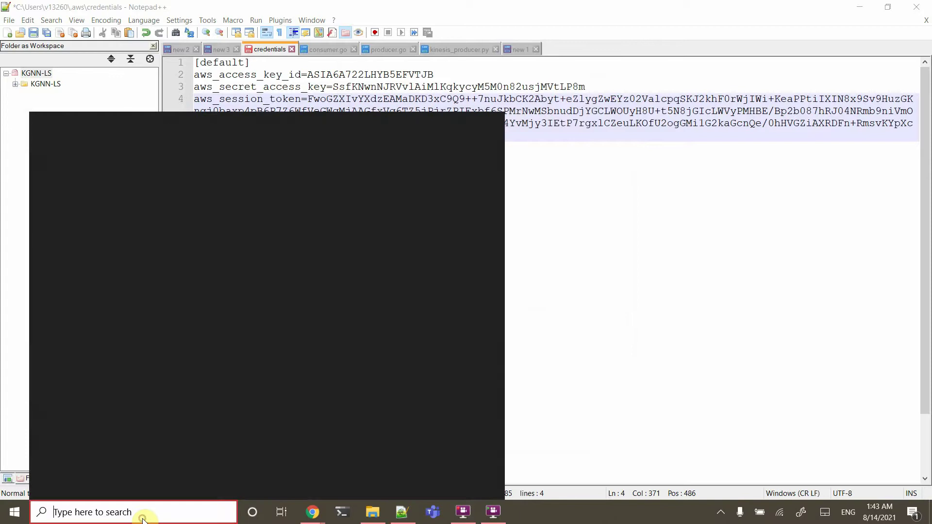
type("oi")
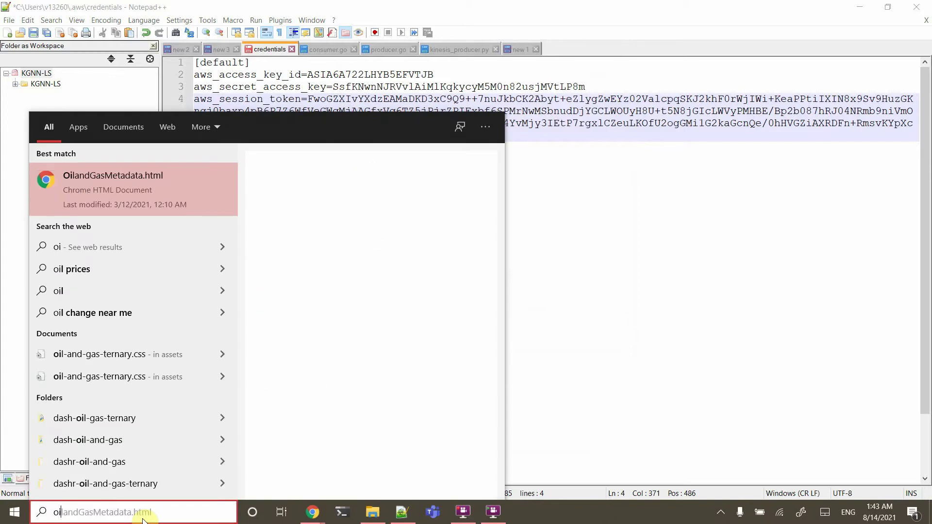
key("BackSpace")
key("BackSpace")
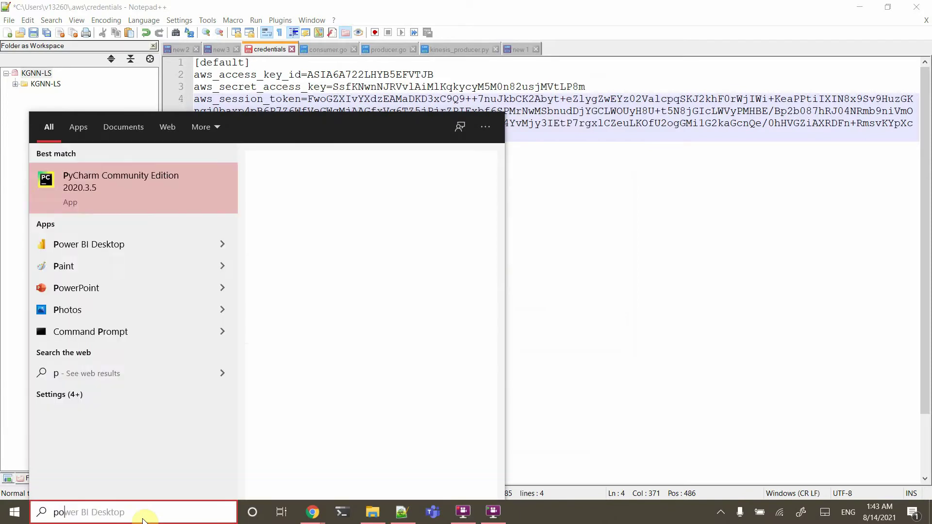
key("Escape")
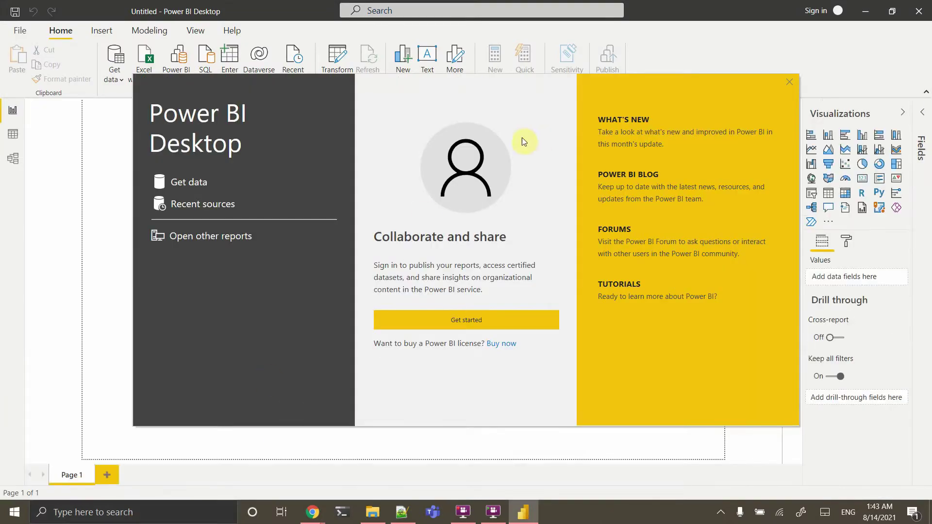
Close the welcome screen and connect using the Amazon Athena (Beta) connector from the full Get data list
left_click(789, 82)
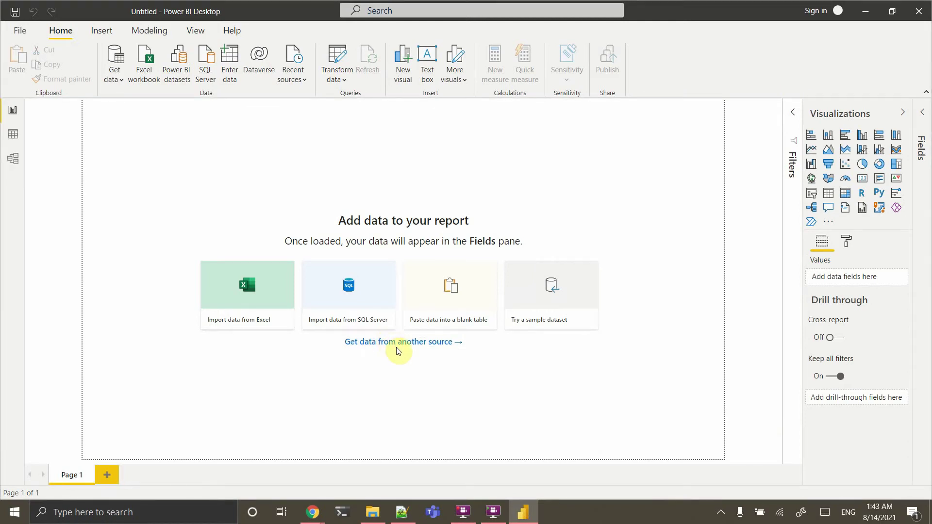
left_click(397, 348)
scroll(487, 276, "down", 20)
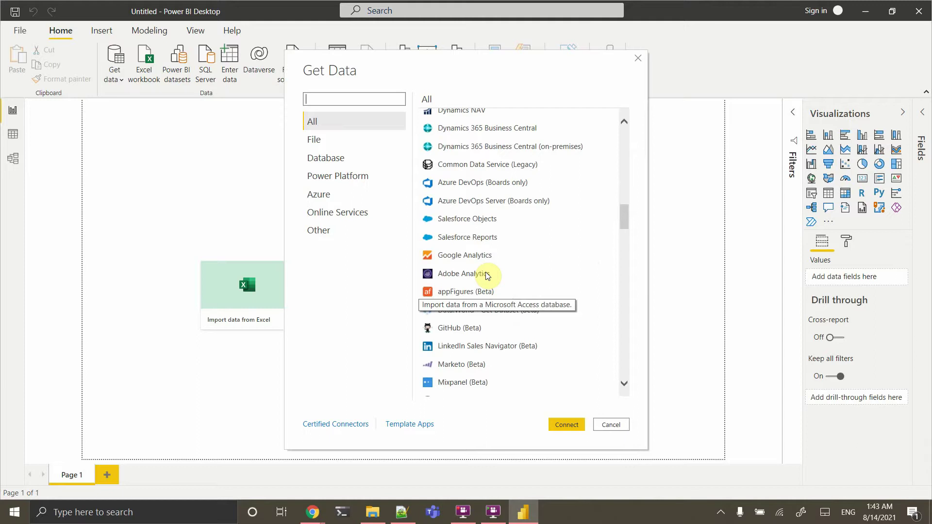
scroll(486, 276, "up", 7)
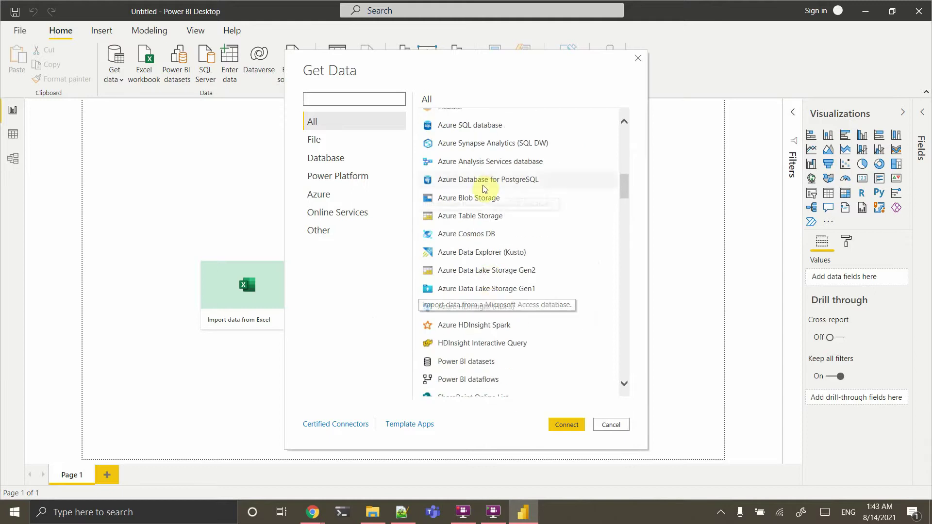
scroll(479, 303, "down", 20)
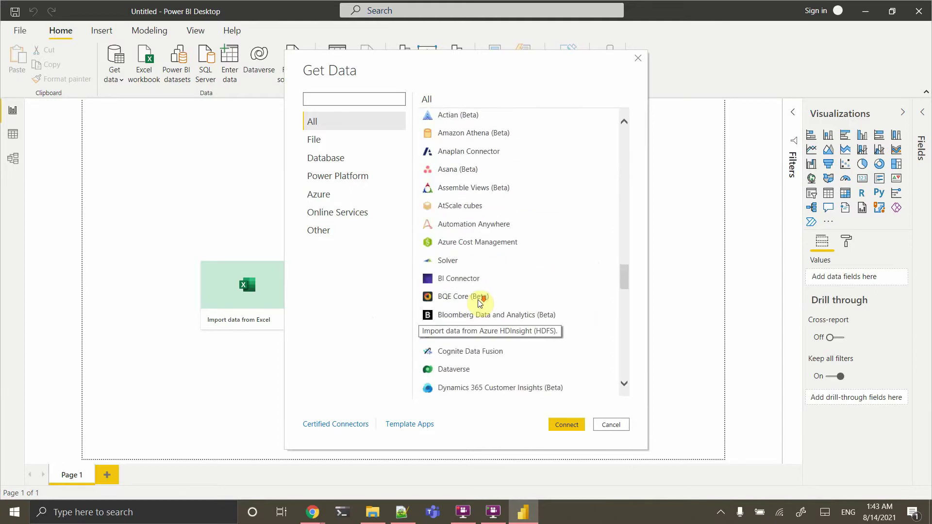
scroll(480, 304, "down", 20)
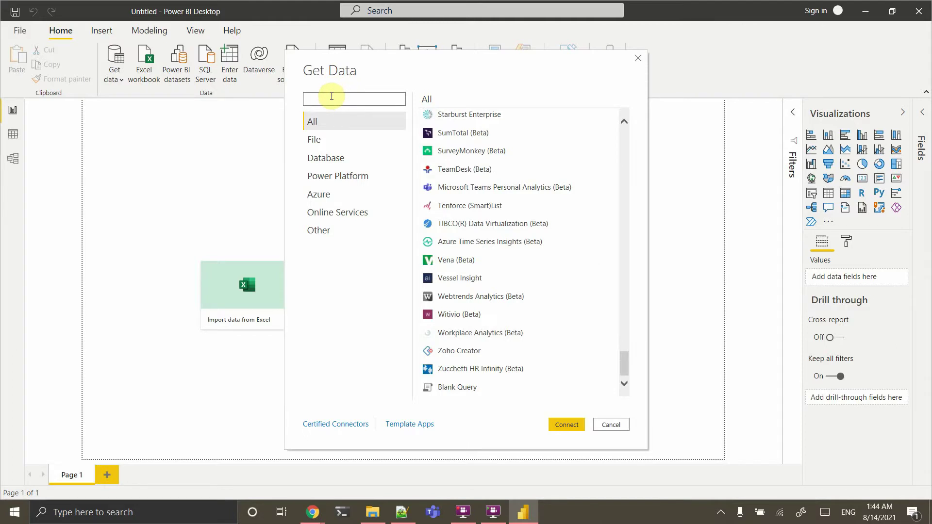
type("athena")
left_click(460, 119)
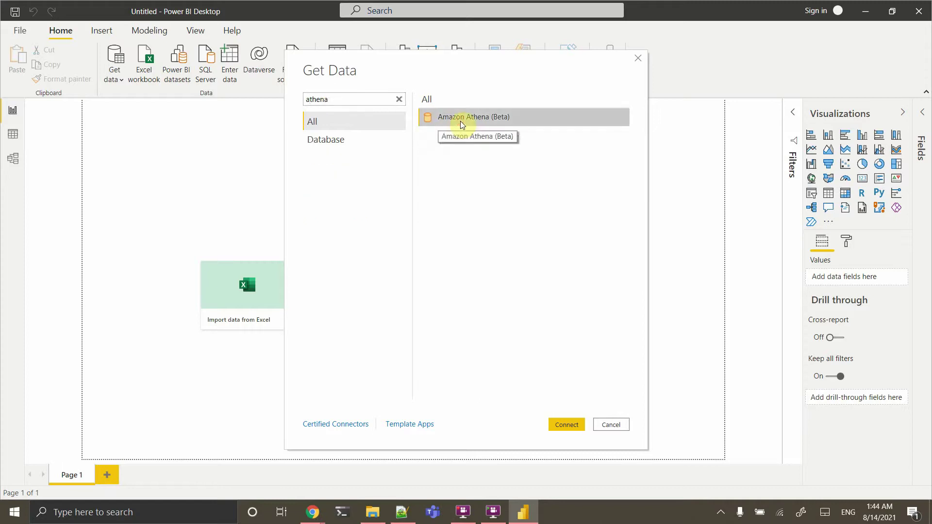
left_click(560, 424)
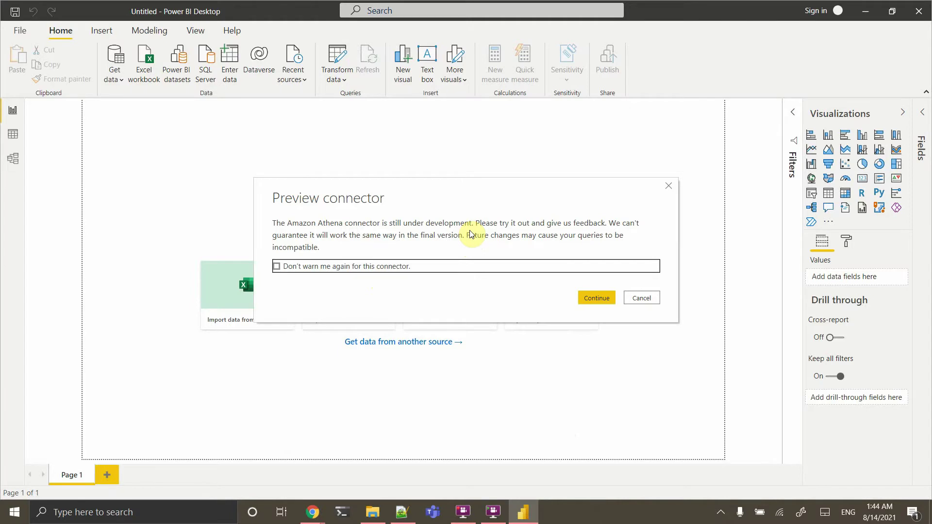
Accept the preview warning and enter DSN testconnectionathena with DirectQuery mode
left_click(591, 299)
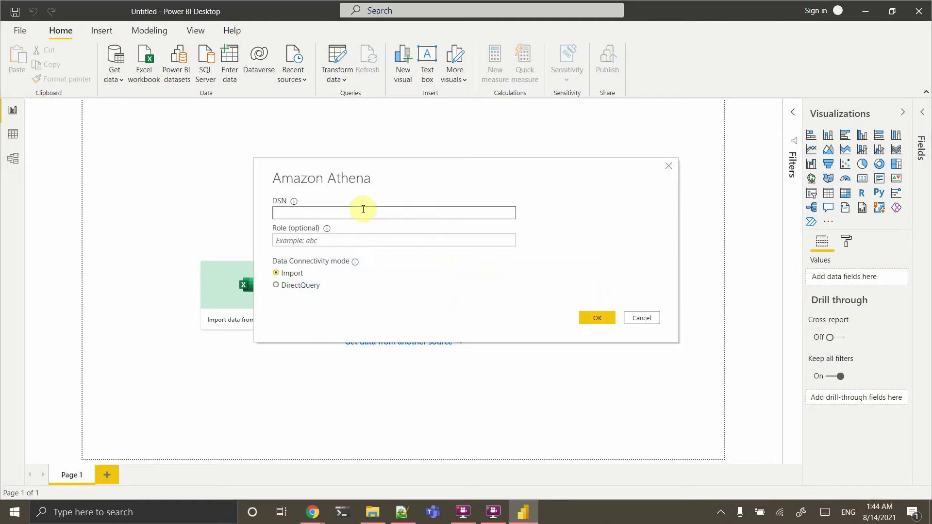
type("testconnectionathena")
left_click(293, 288)
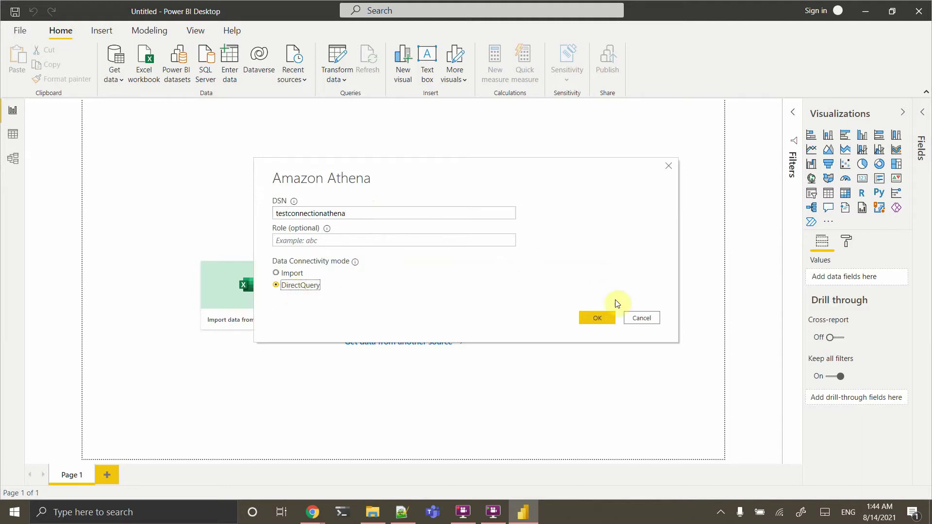
left_click(597, 319)
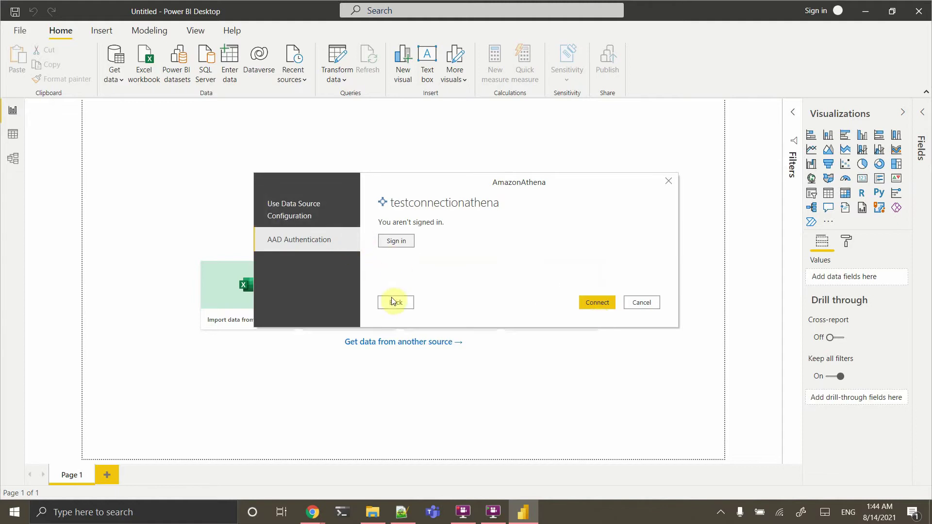
Connect using the data source configuration; after it fails, retry, then go back to edit the settings
left_click(300, 216)
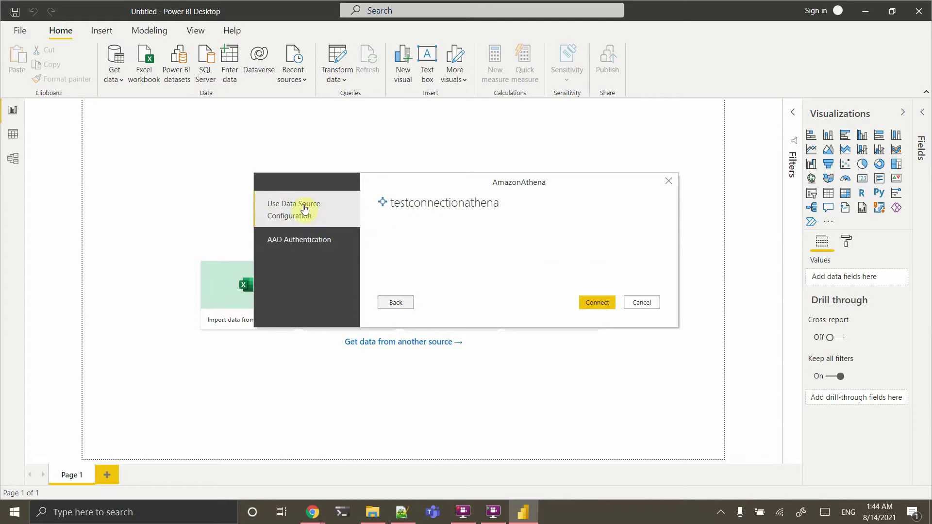
left_click(604, 305)
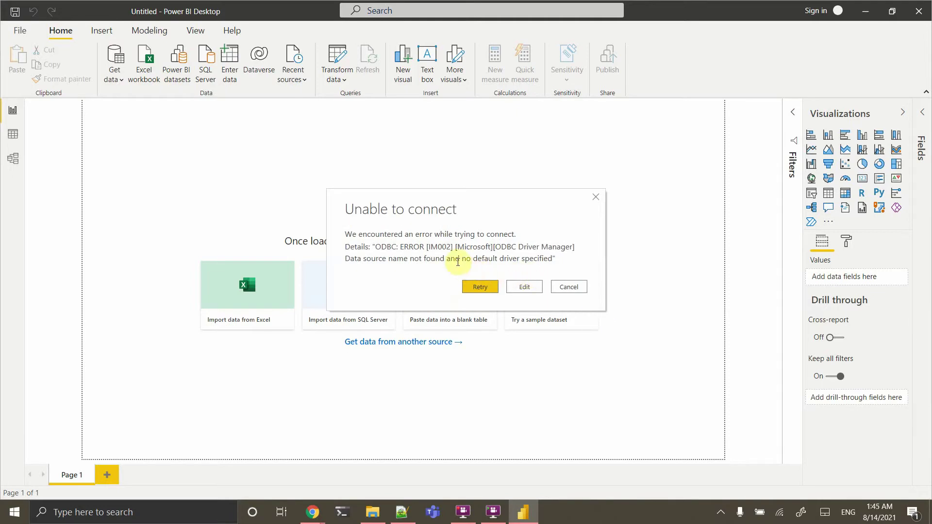
left_click(487, 286)
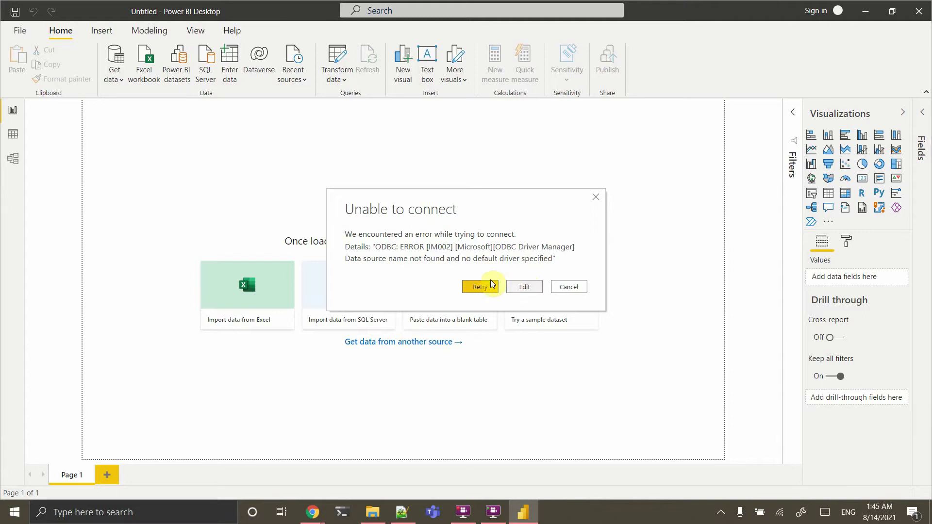
left_click(523, 287)
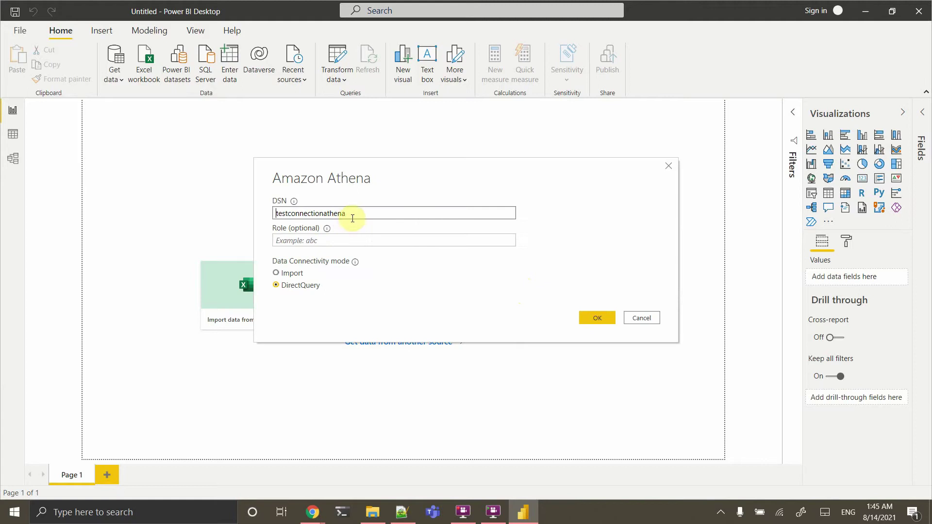
left_click(165, 517)
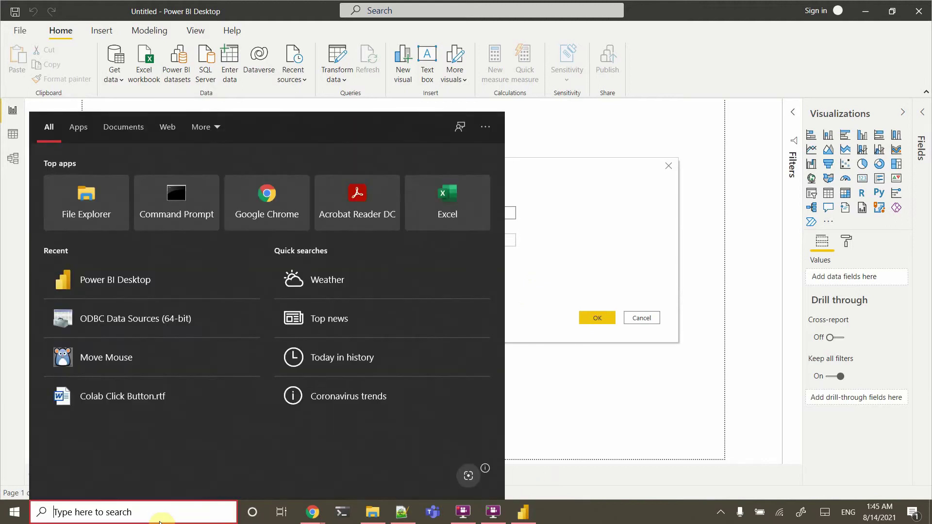
Check the System DSN list in ODBC Data Sources (64-bit) to confirm the name testconnectathena
type("odbc")
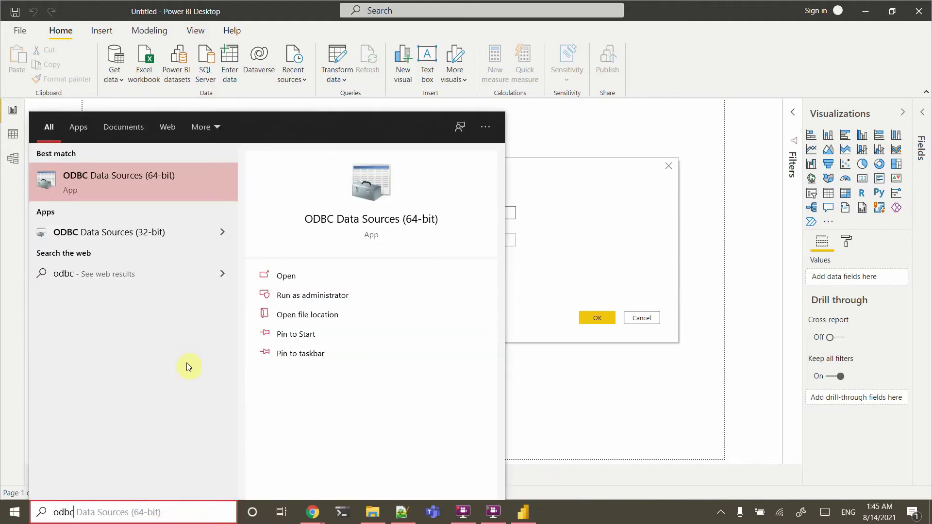
left_click(170, 179)
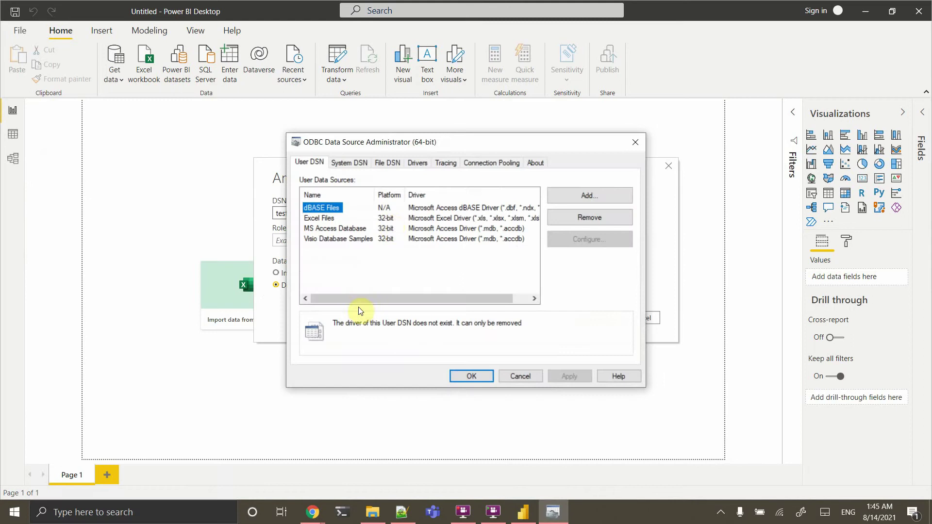
left_click(345, 164)
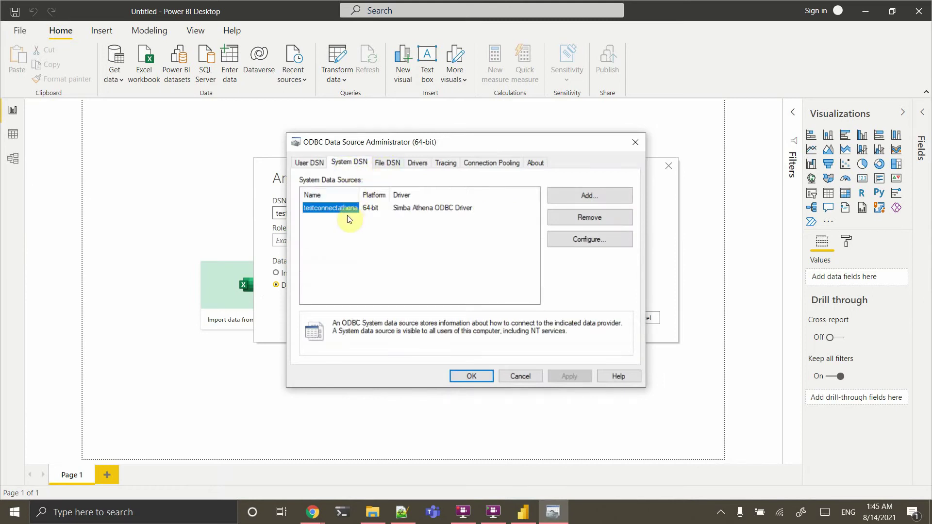
left_click(633, 144)
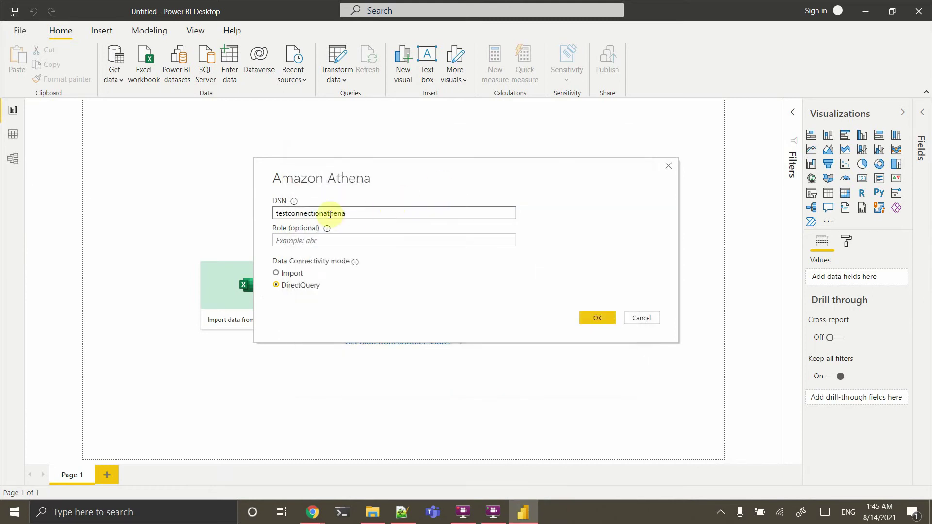
Correct the DSN to testconnectathena and connect using the data source configuration
key("BackSpace")
key("BackSpace")
key("BackSpace")
left_click(610, 316)
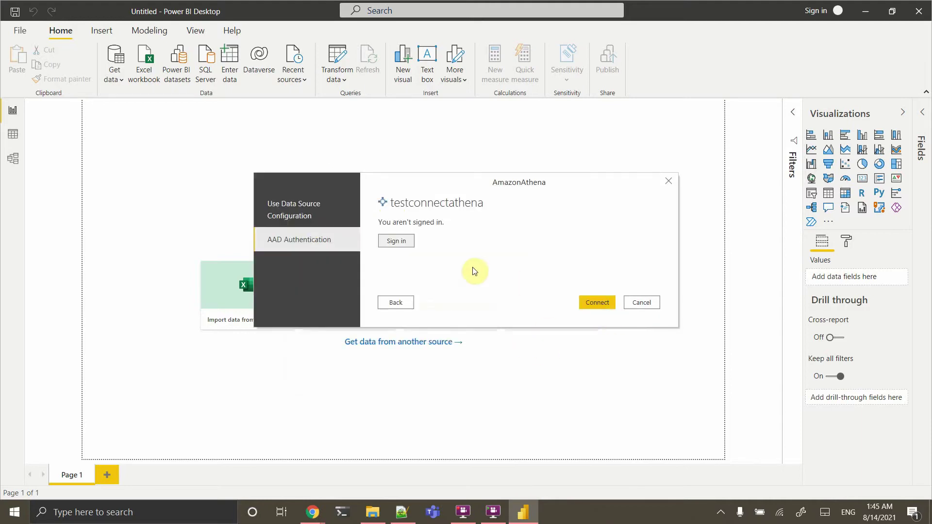
left_click(280, 209)
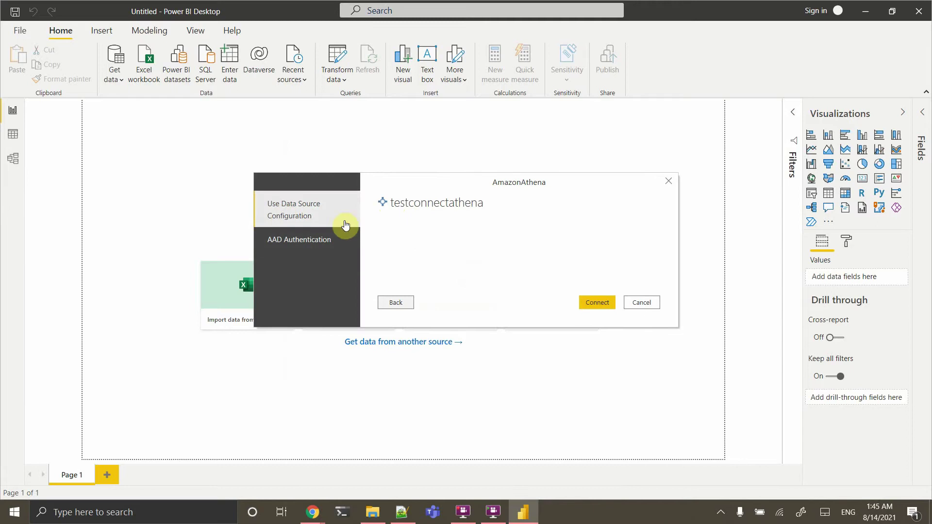
left_click(600, 304)
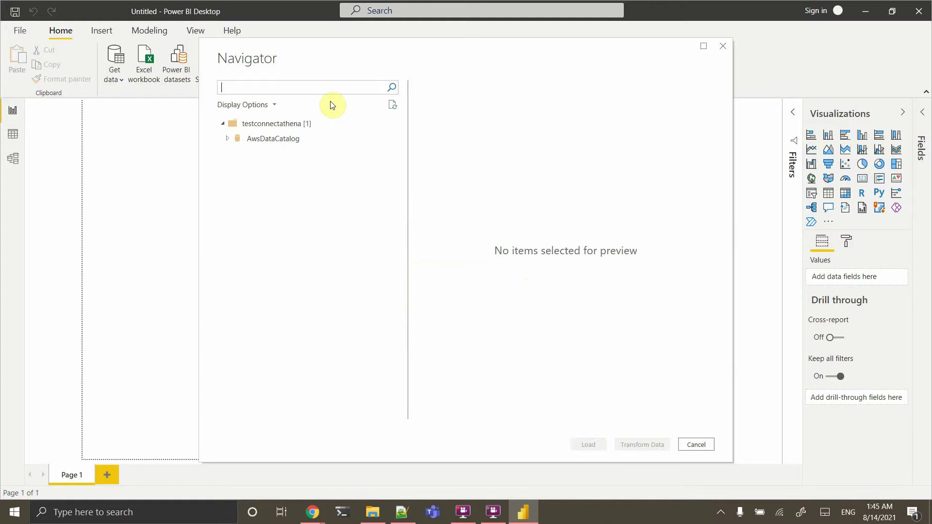
Expand AwsDataCatalog and analyticsworkshopdb, tick processed_data2, and load it
left_click(227, 139)
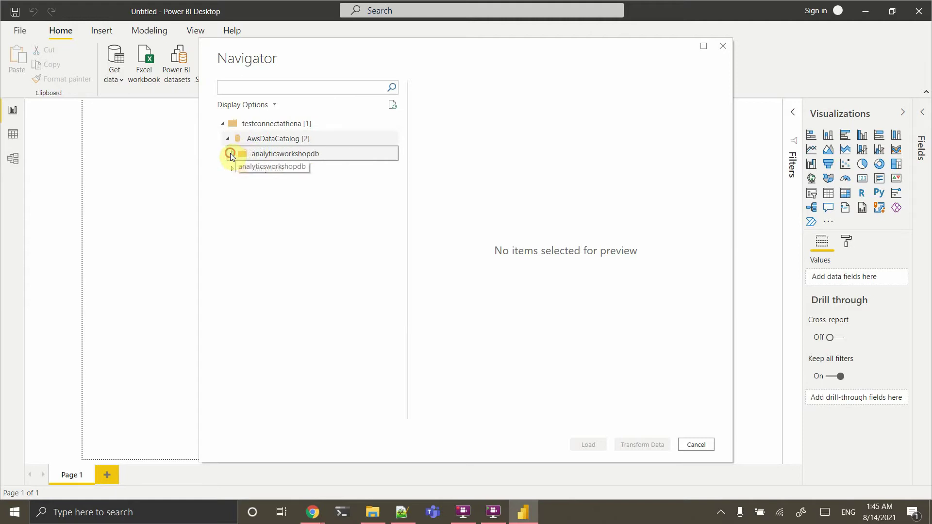
left_click(231, 154)
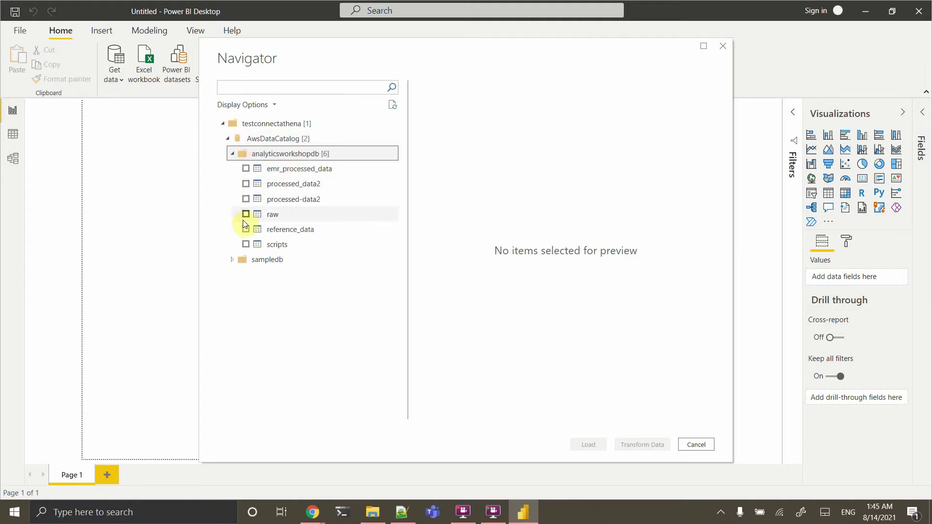
left_click(246, 183)
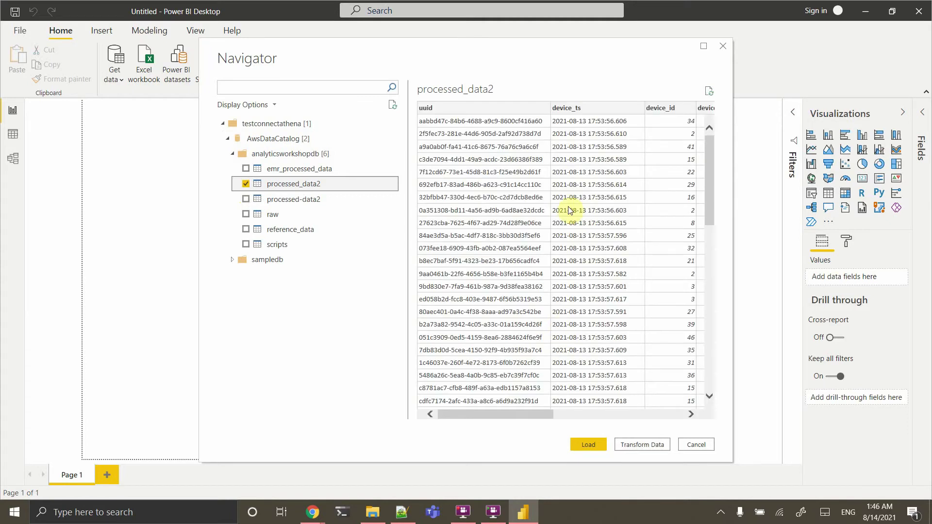
scroll(560, 178, "up", 1)
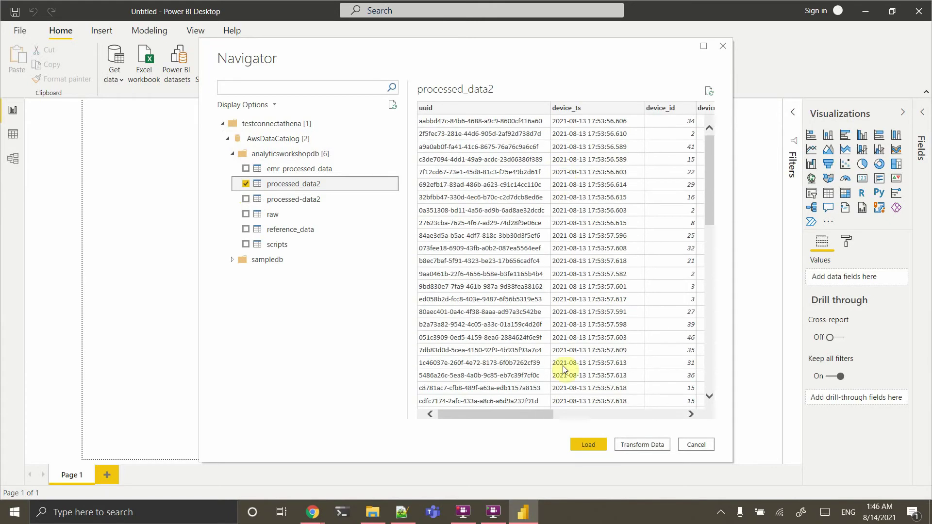
left_click(583, 448)
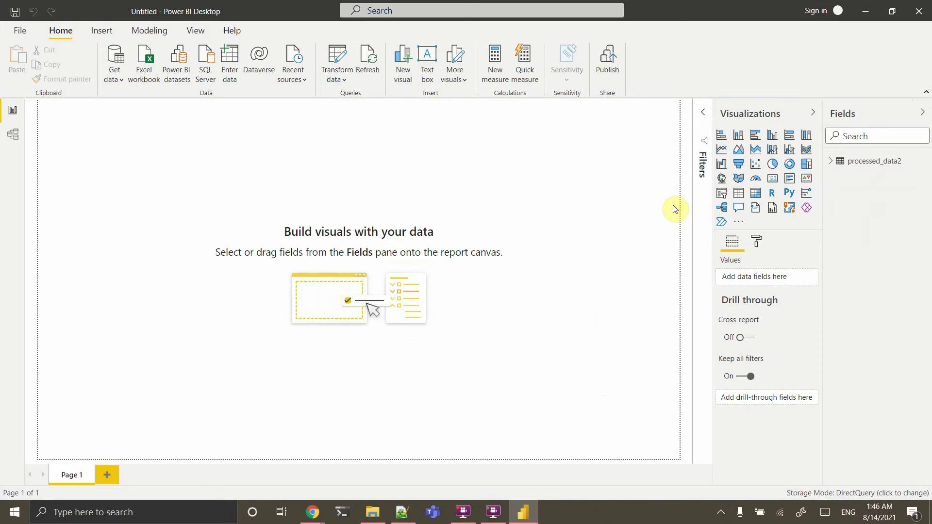
Build a clustered column chart of track_name count per artist_name and enlarge it on the canvas
left_click(830, 161)
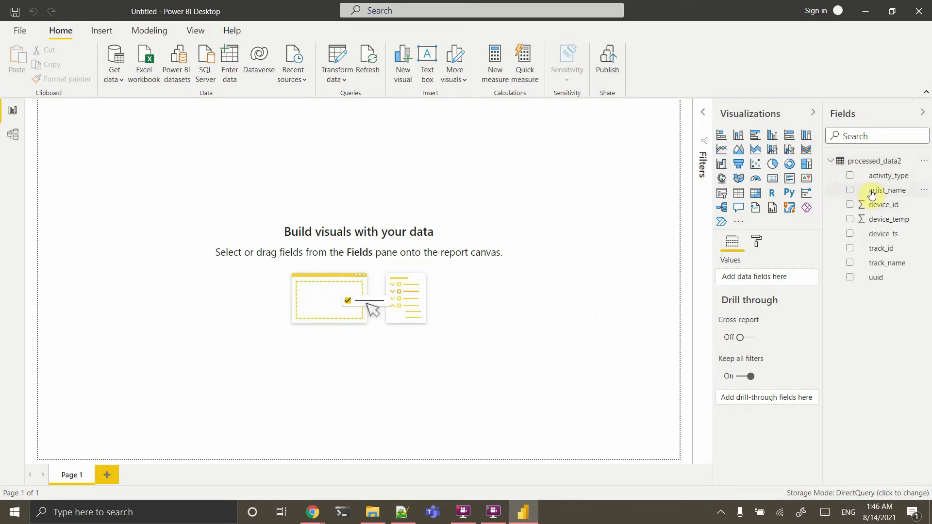
left_click_drag(872, 194, 397, 298)
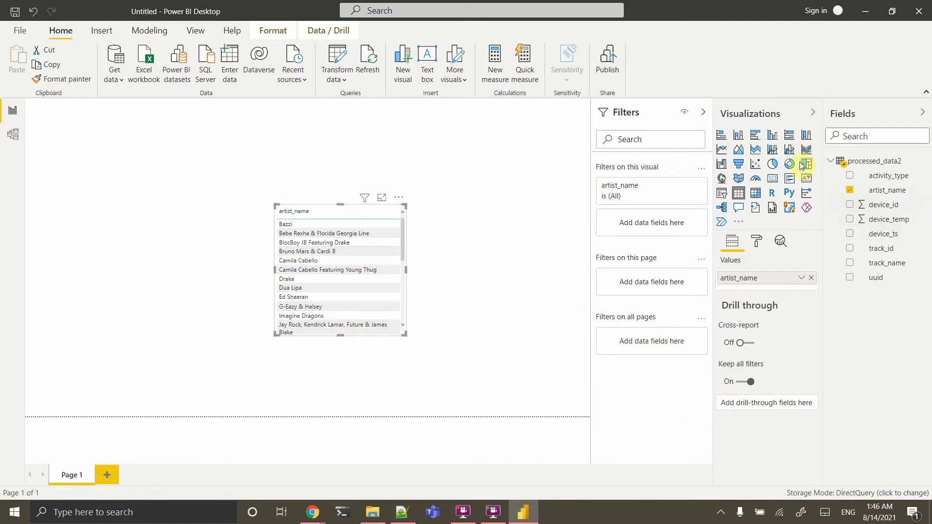
left_click(772, 136)
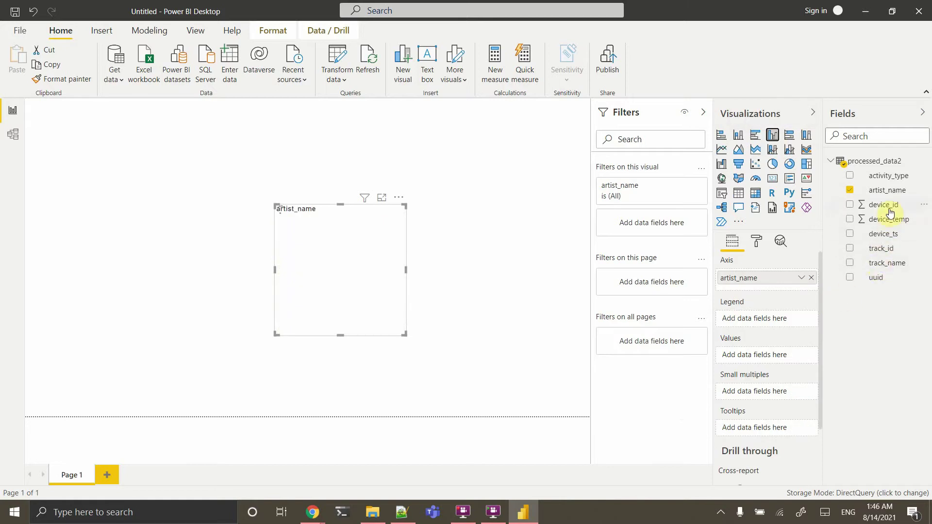
left_click_drag(887, 266, 757, 355)
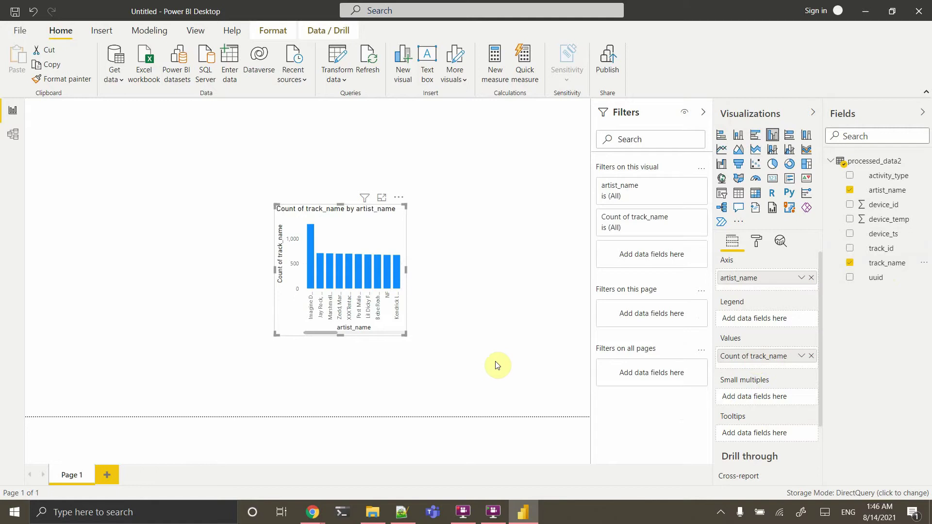
left_click_drag(404, 335, 561, 410)
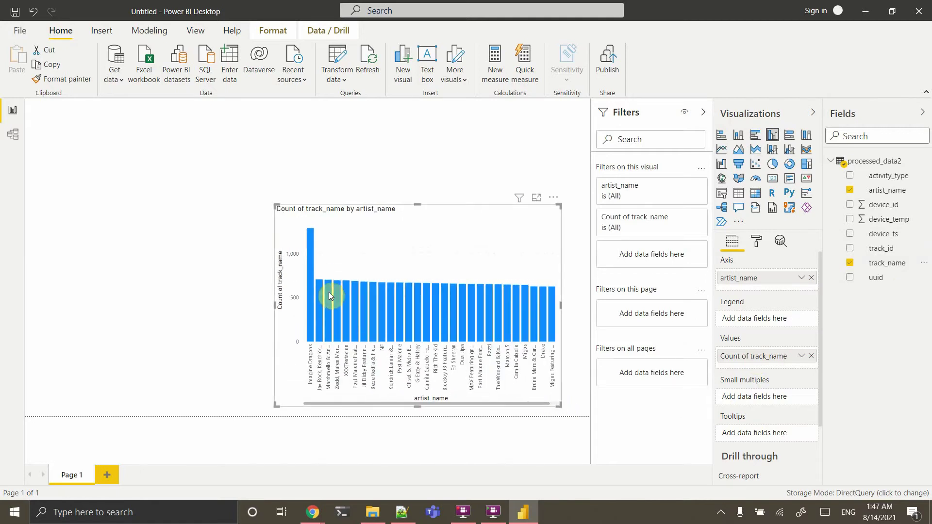
left_click_drag(276, 205, 94, 132)
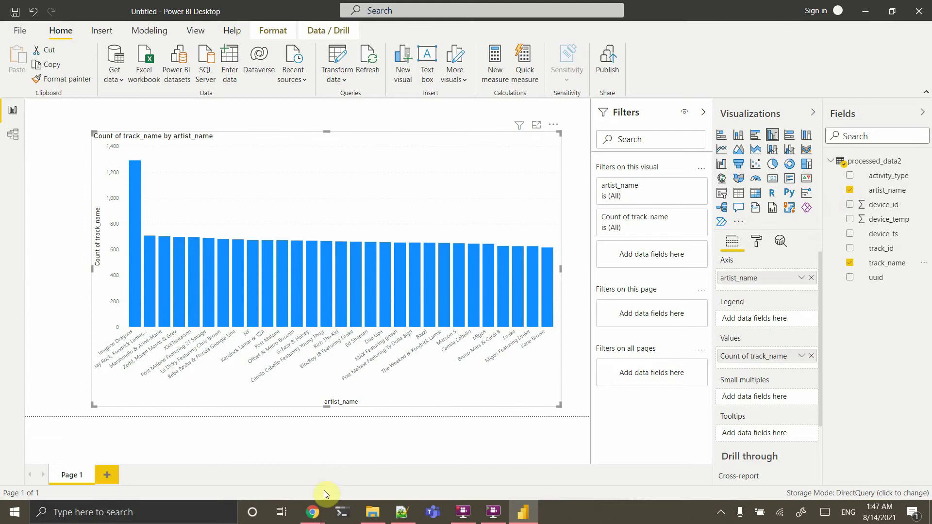
Return to Chrome, close the AWS credentials window, and switch to the Analyze with Athena guide tab
mouse_move(312, 520)
left_click(286, 477)
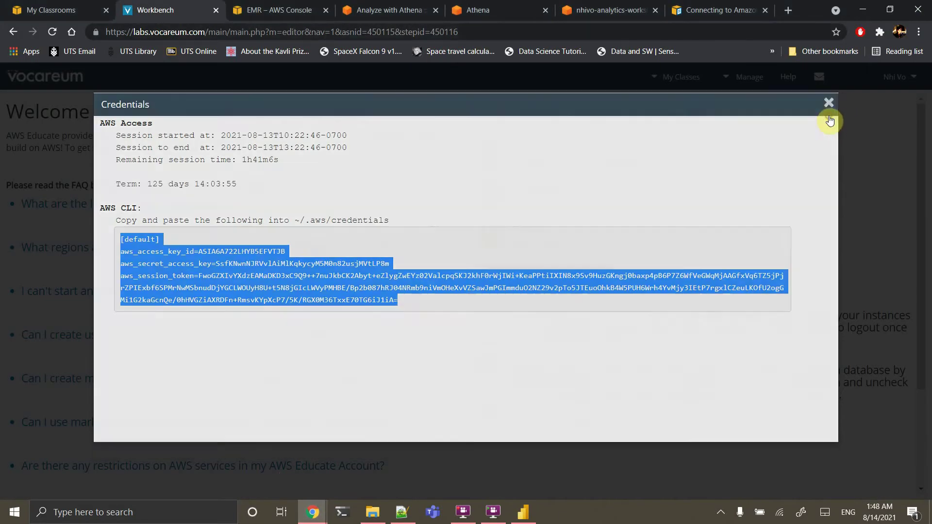
left_click(833, 119)
left_click(287, 6)
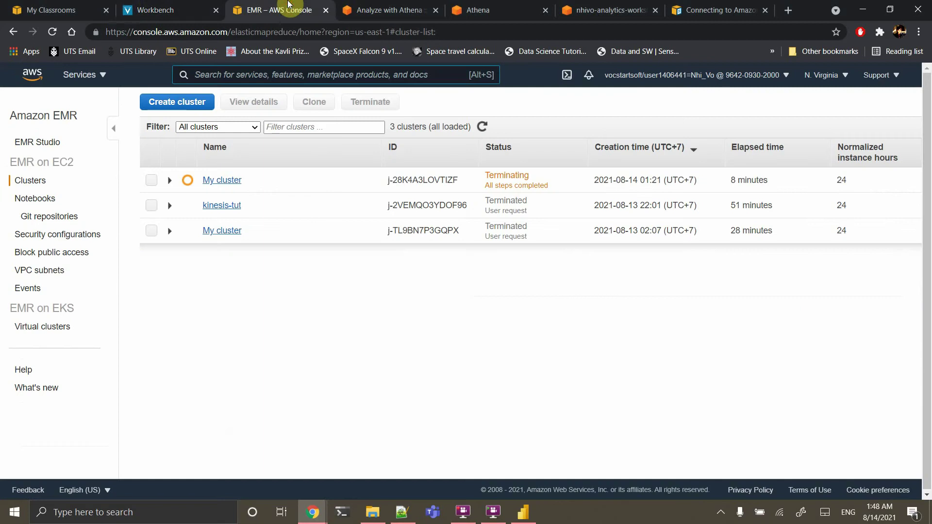
left_click(374, 6)
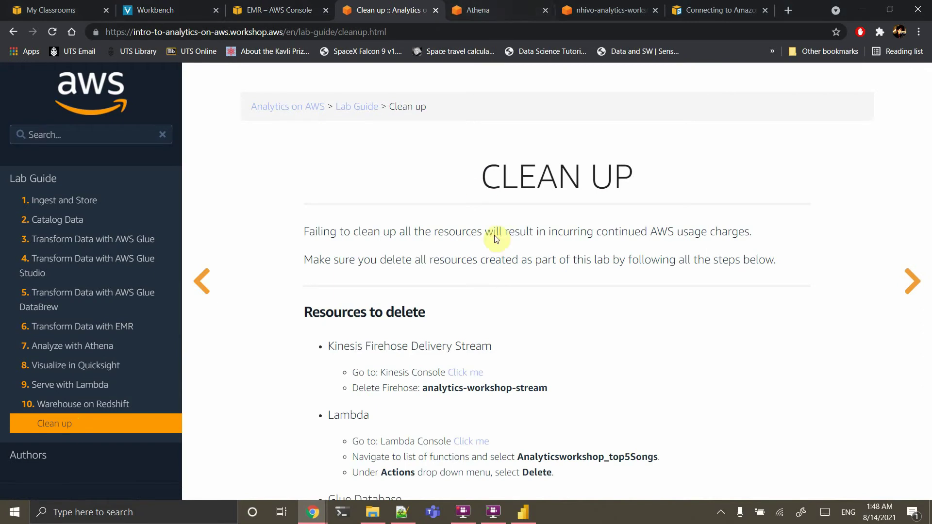
Open the Clean up page's Kinesis Console link in a new tab and close the Athena query editor tab
scroll(500, 264, "down", 4)
left_click(488, 5)
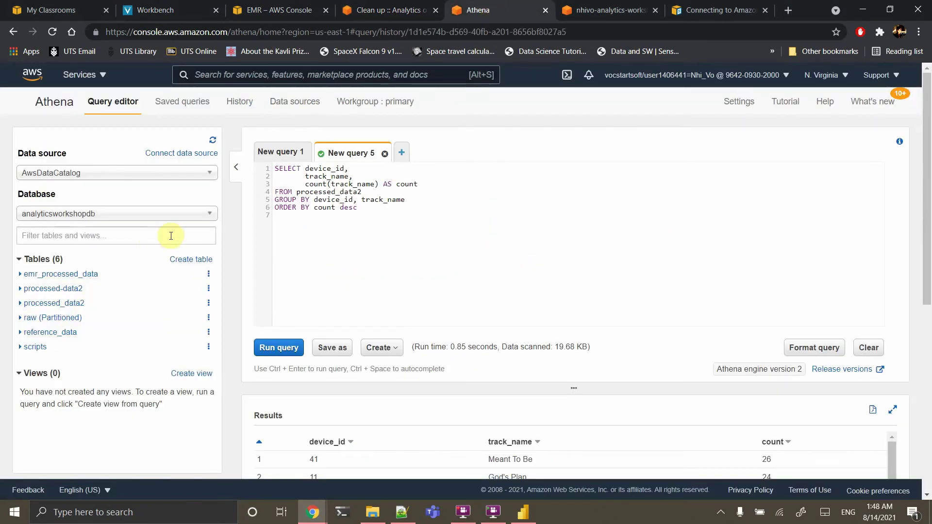
left_click(418, 5)
right_click(458, 210)
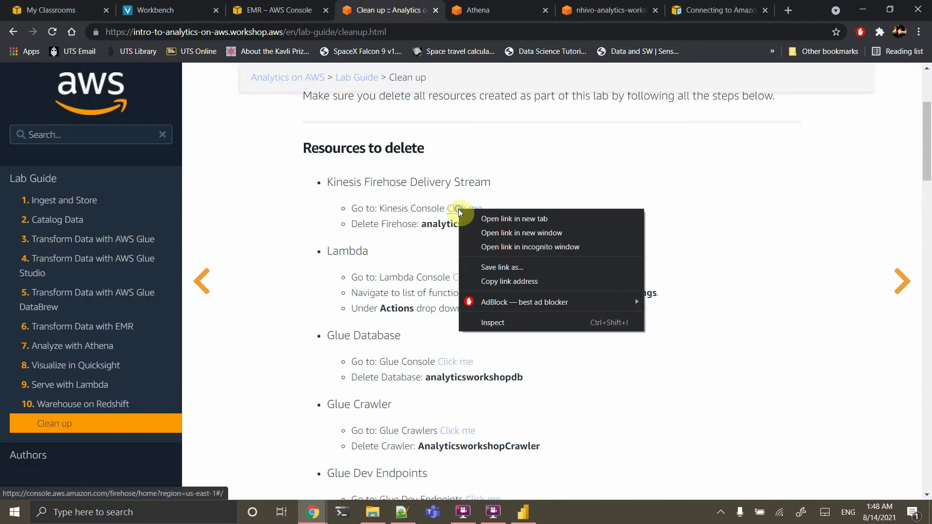
left_click(485, 218)
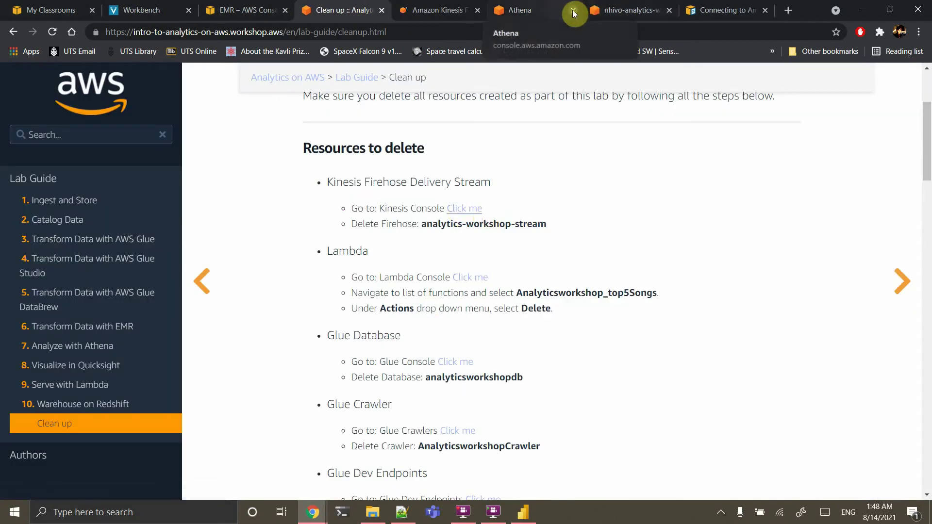
left_click(573, 10)
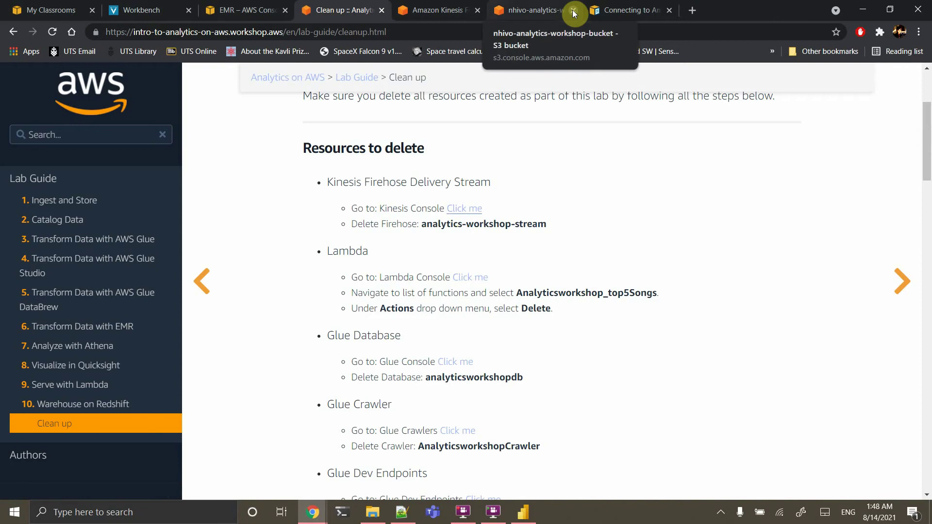
left_click(432, 10)
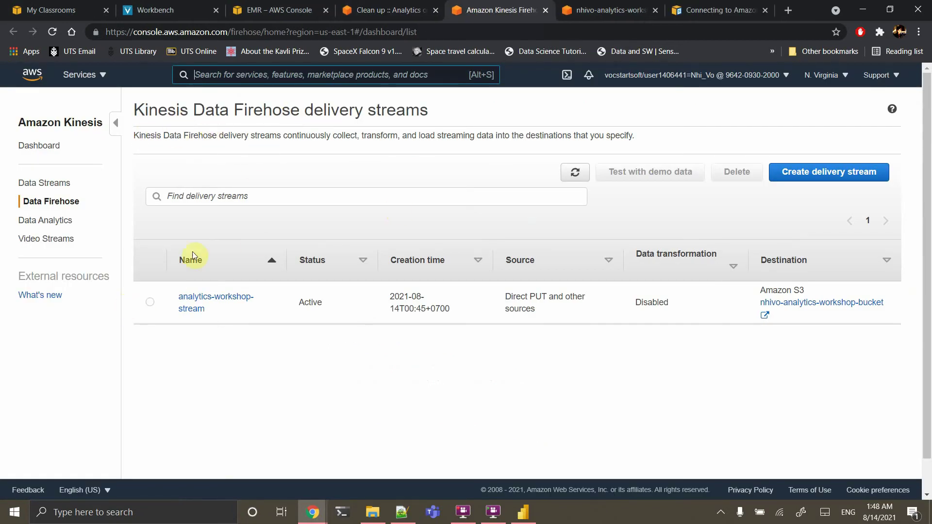
Delete the analytics-workshop-stream Firehose delivery stream
left_click(149, 302)
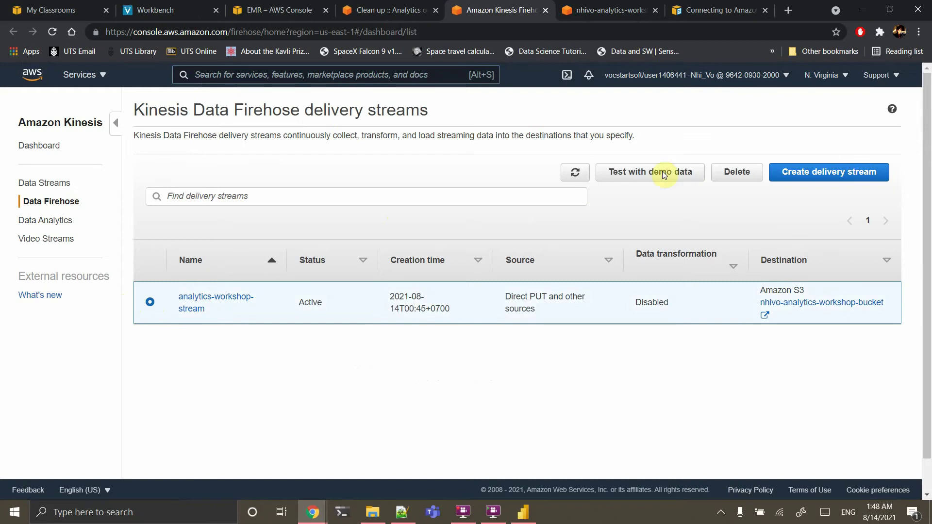
left_click(745, 176)
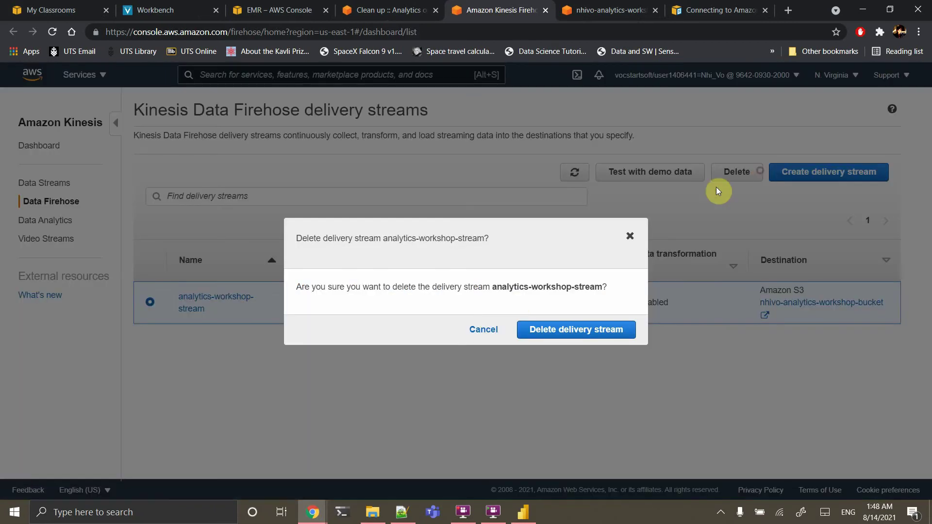
left_click(526, 331)
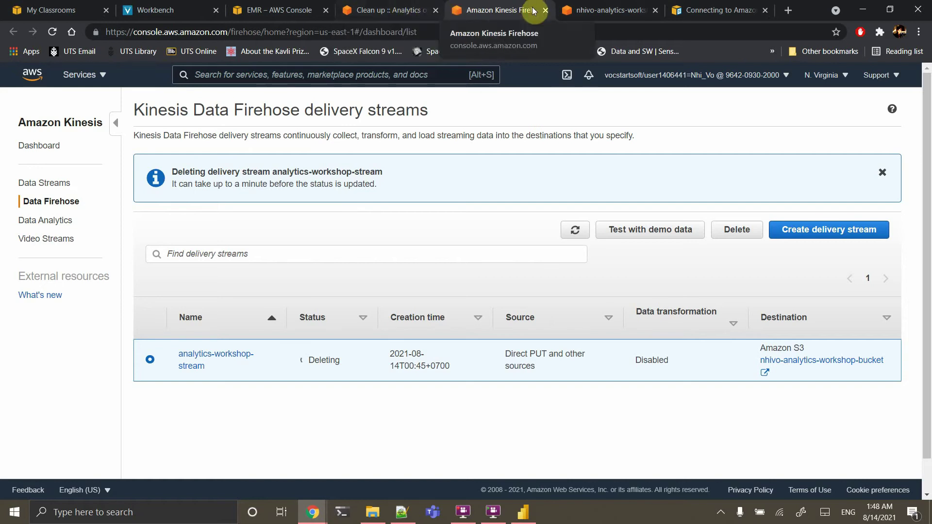
Open the Lambda console from the Clean up guide and delete the KinesisDataGeneratorCognitoSetup function
left_click(395, 10)
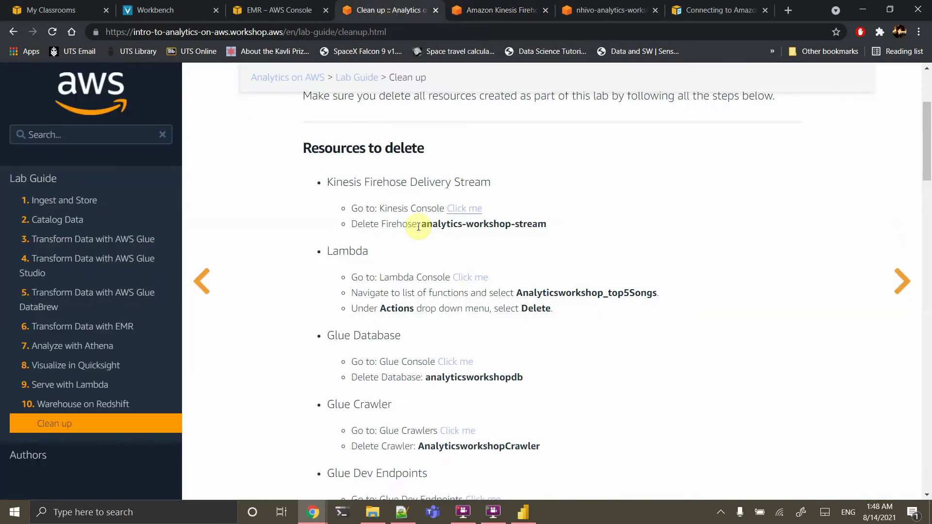
right_click(462, 278)
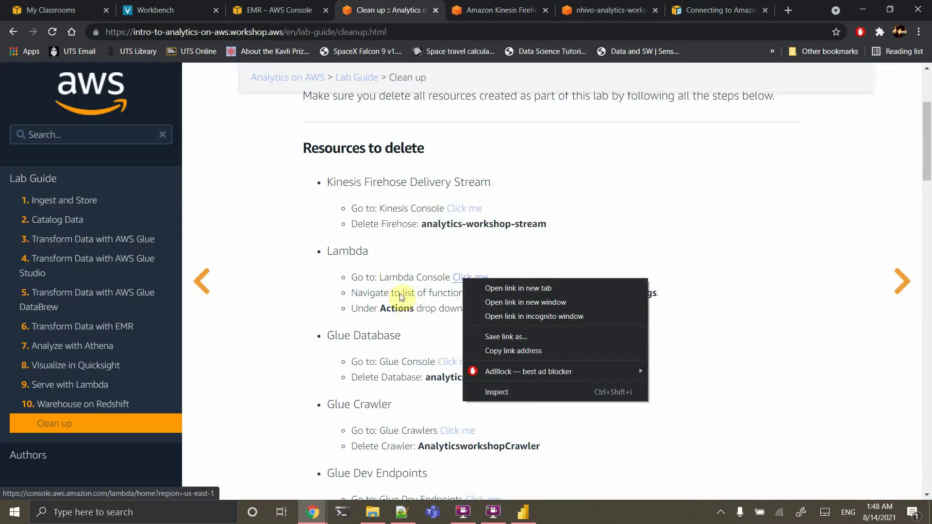
left_click(400, 293)
right_click(469, 277)
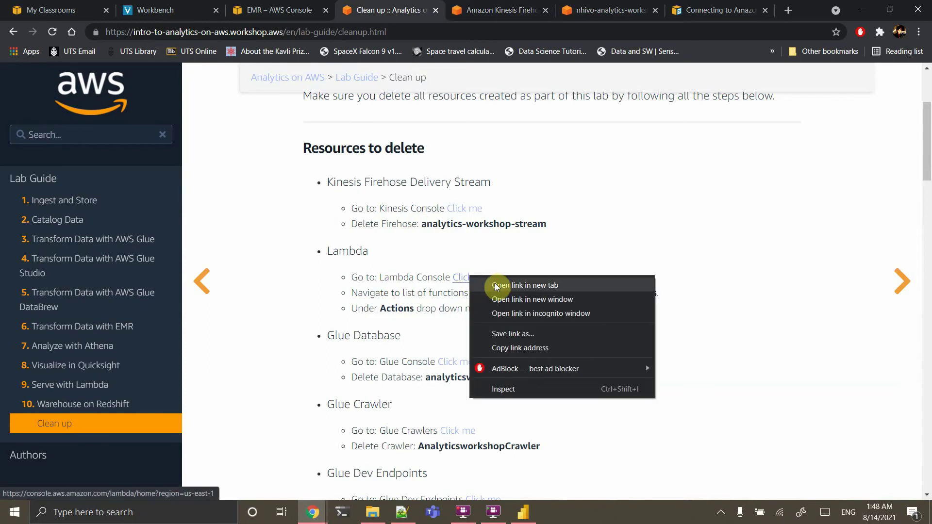
left_click(495, 285)
left_click(512, 10)
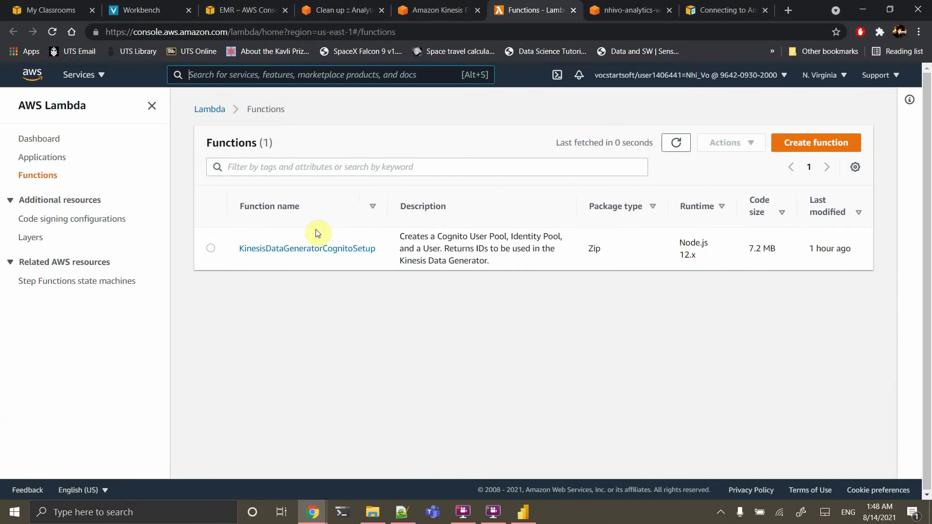
left_click(211, 248)
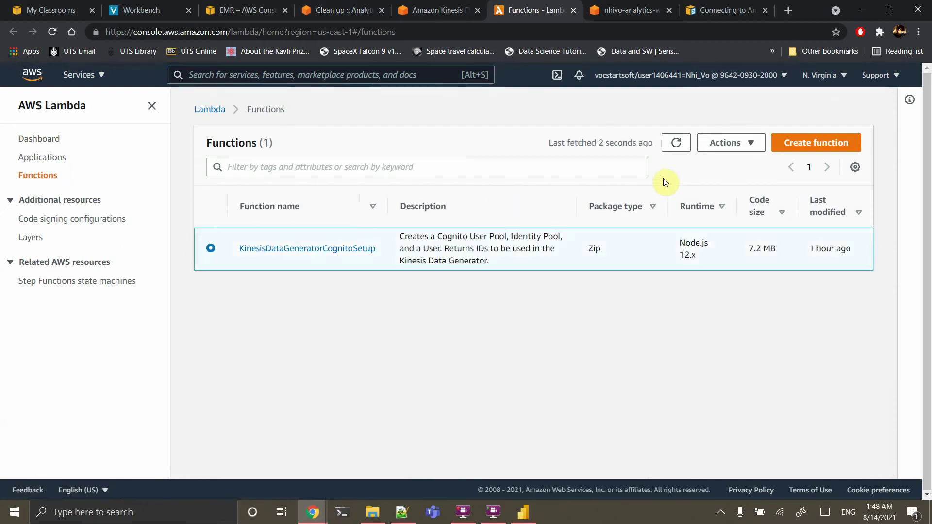
left_click(751, 146)
left_click(722, 198)
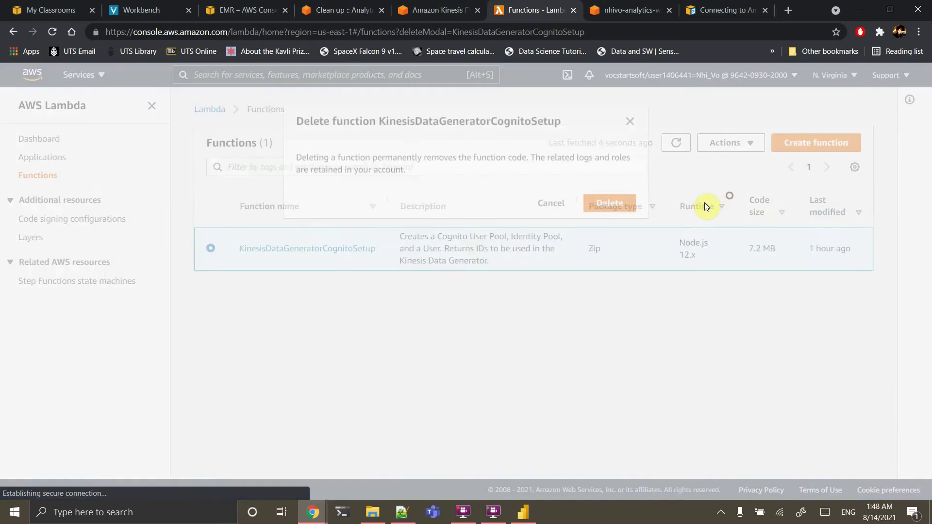
left_click(624, 199)
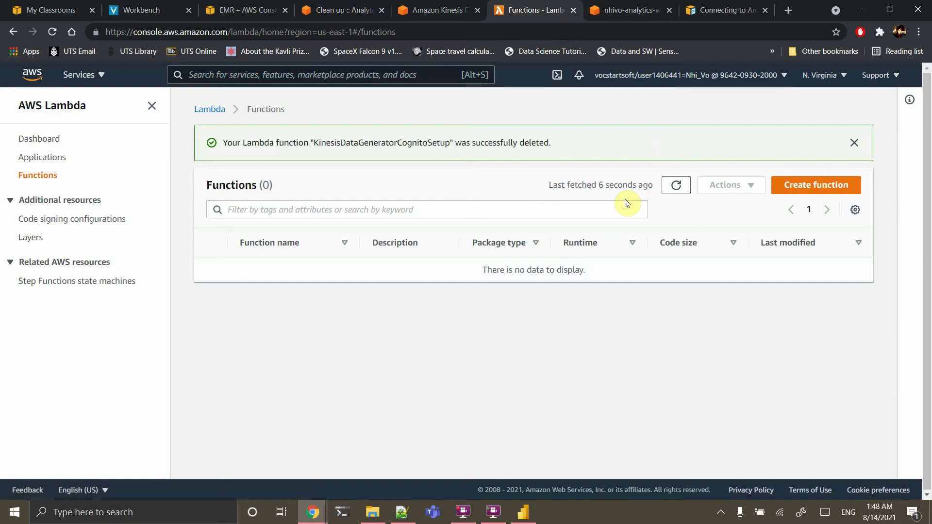
left_click(353, 8)
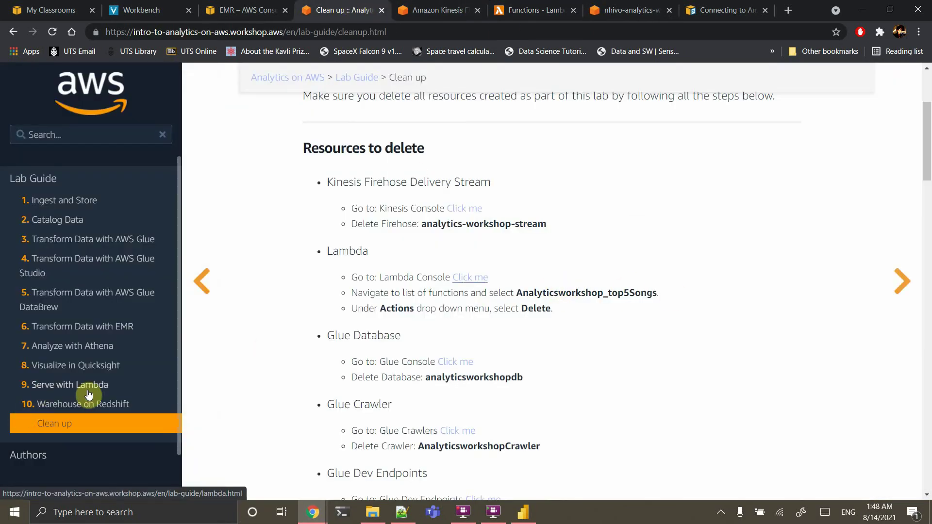
Open the AWS Glue console in a new tab from the cleanup guide
scroll(546, 301, "down", 3)
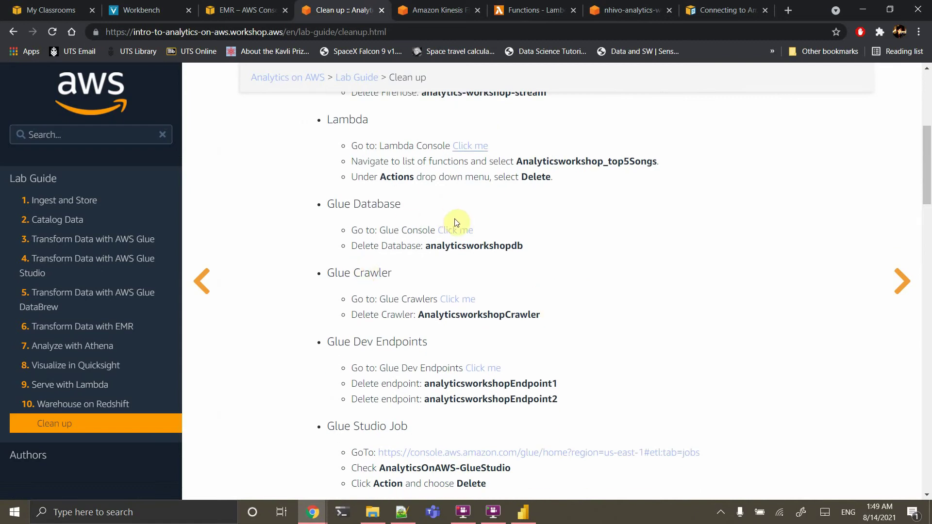
right_click(459, 232)
left_click(482, 234)
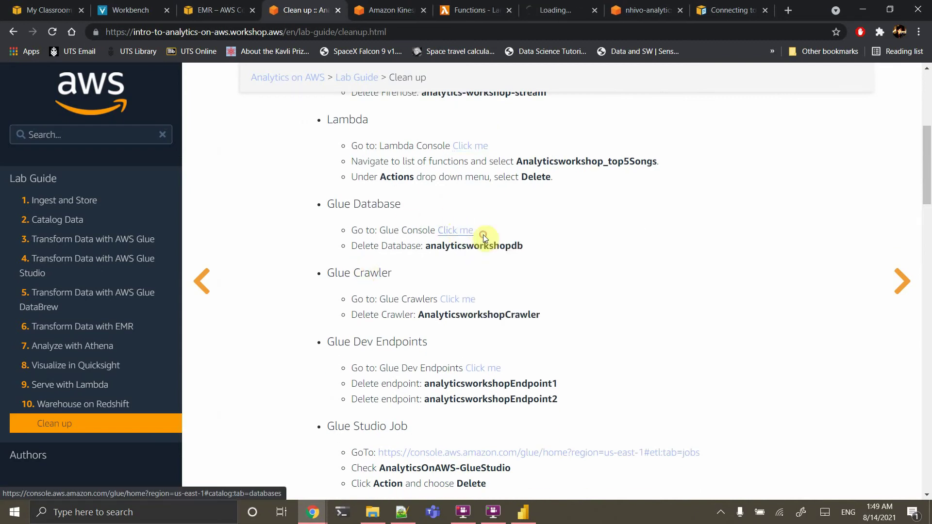
left_click(558, 5)
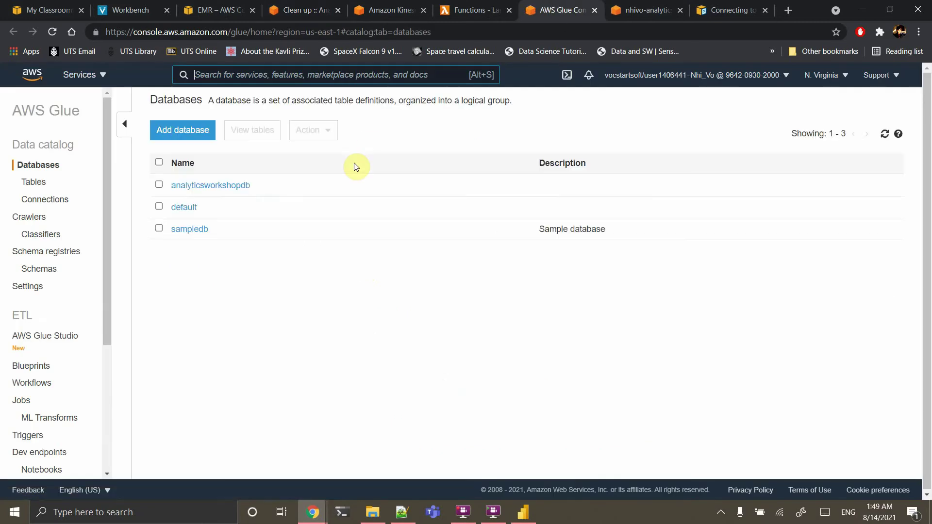
Delete the analyticsworkshopdb, default and sampledb databases, then go to the crawlers list
left_click(160, 184)
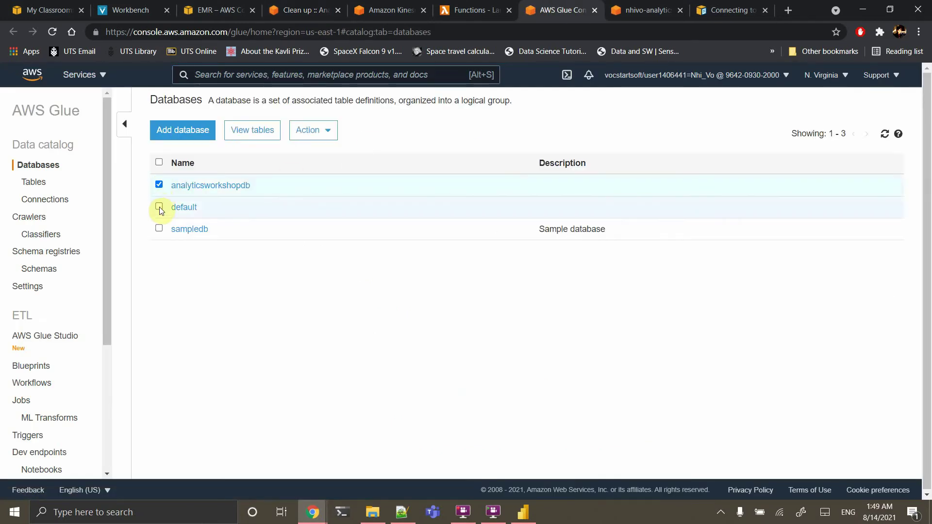
left_click(159, 207)
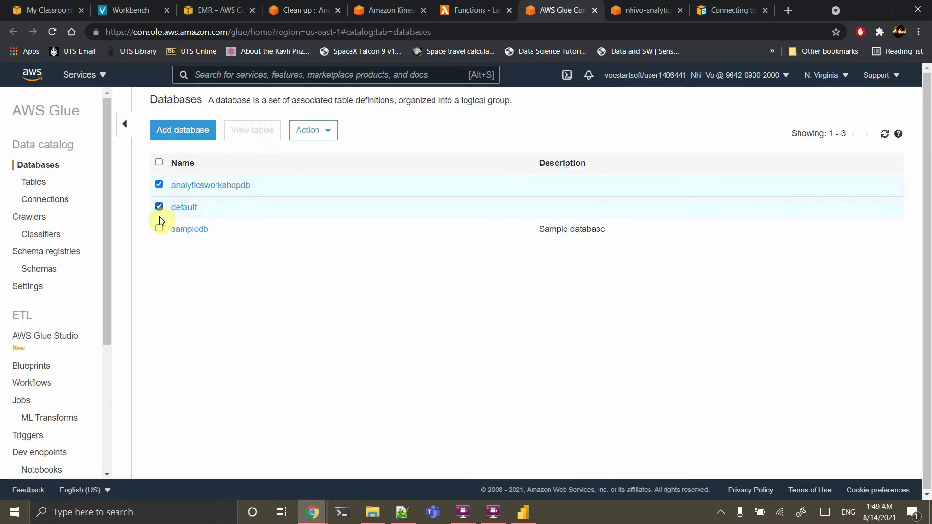
left_click(159, 228)
left_click(310, 130)
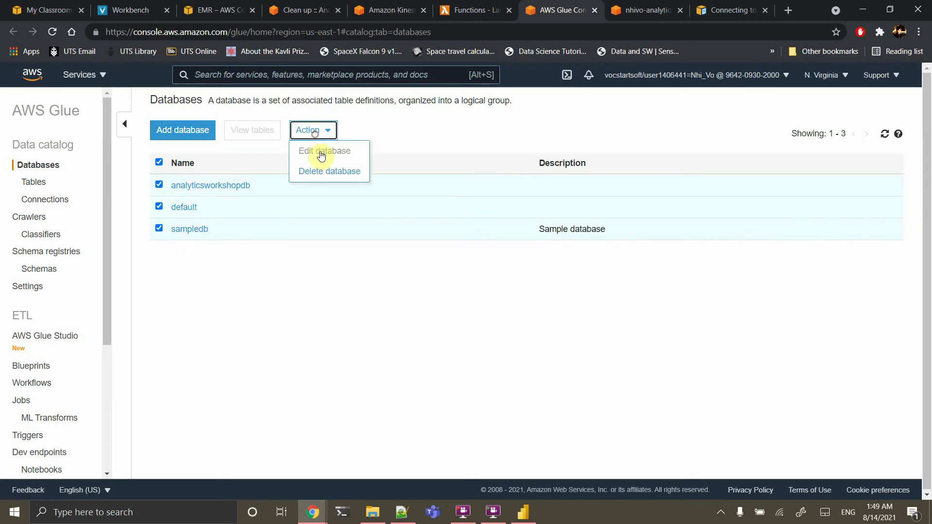
left_click(326, 171)
left_click(464, 241)
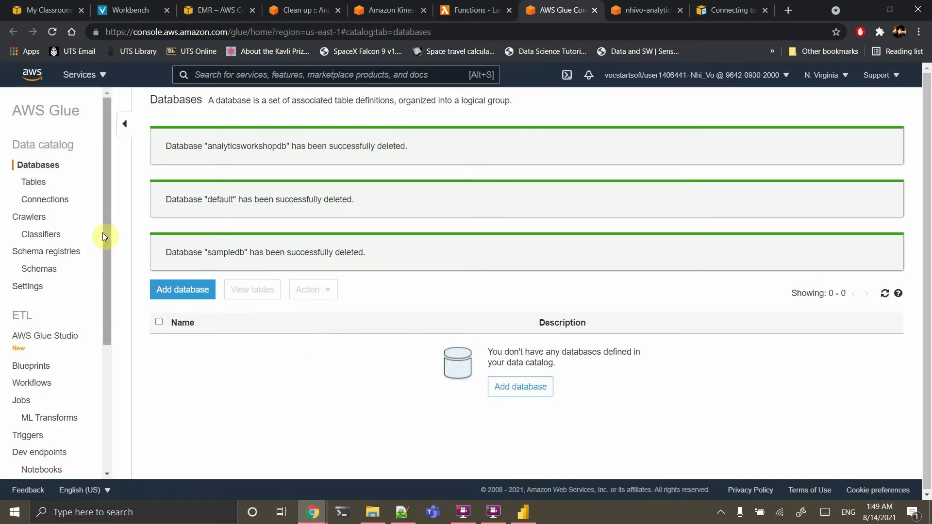
left_click(27, 219)
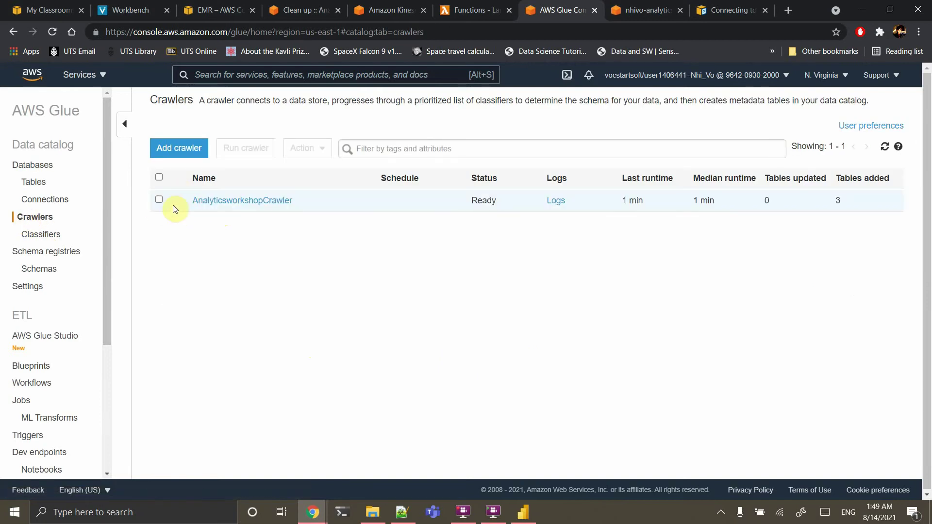
Delete the AnalyticsworkshopCrawler
left_click(159, 201)
left_click(308, 148)
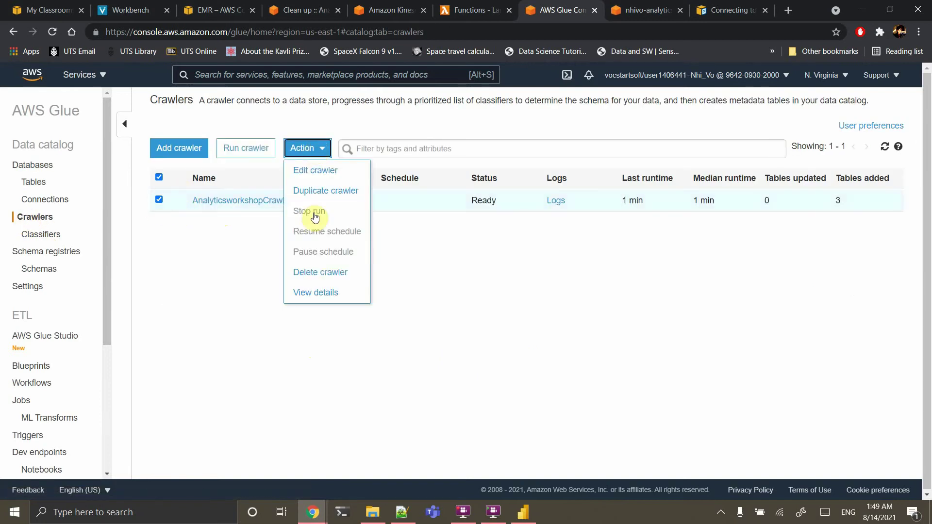
left_click(315, 273)
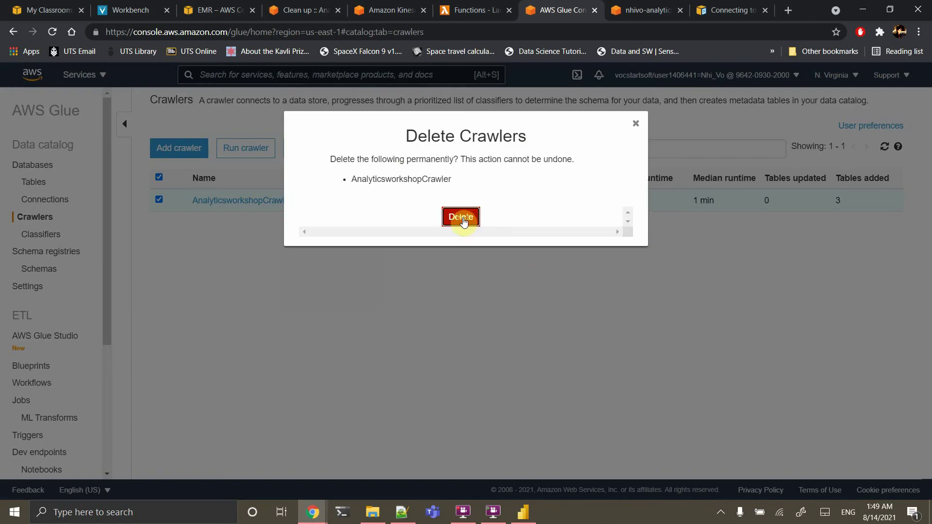
left_click(463, 219)
Close the finished Kinesis Firehose and Lambda tabs and open AWS Glue Studio
left_click(375, 10)
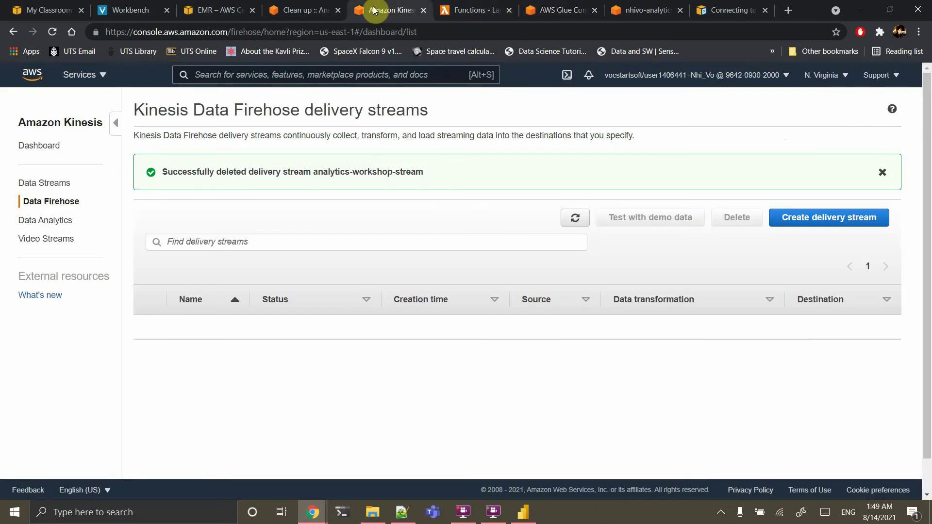
left_click(424, 11)
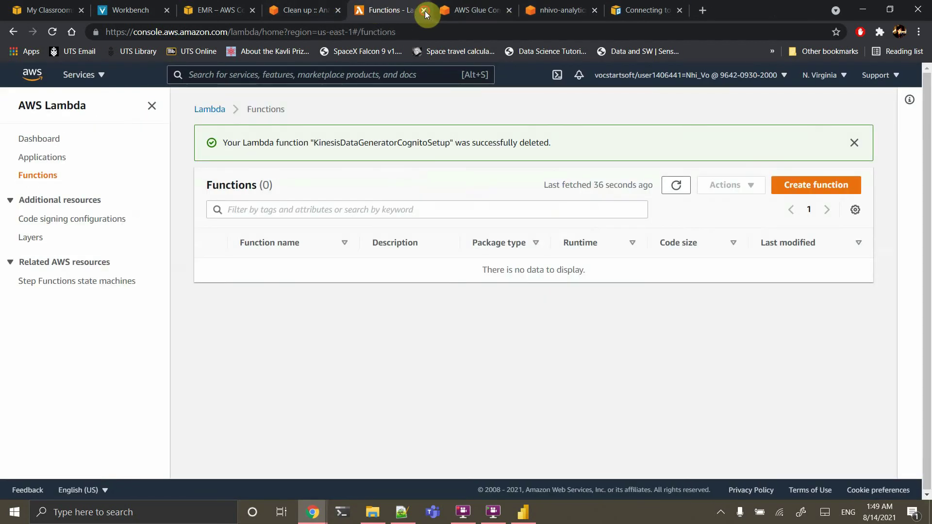
left_click(424, 10)
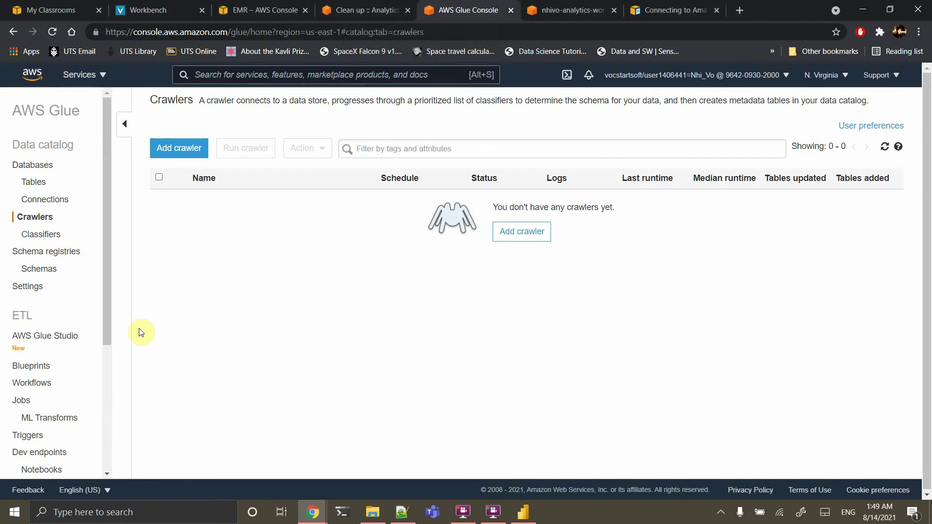
left_click(47, 342)
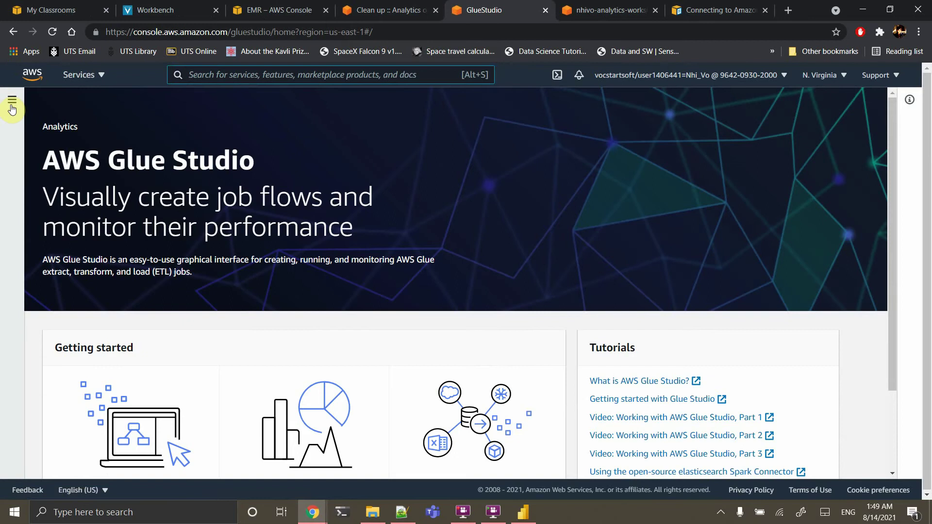
Delete the AnalyticsOnAWS-GlueStudio job from the Glue Studio jobs list, then return to the cleanup guide
left_click(12, 101)
left_click(27, 141)
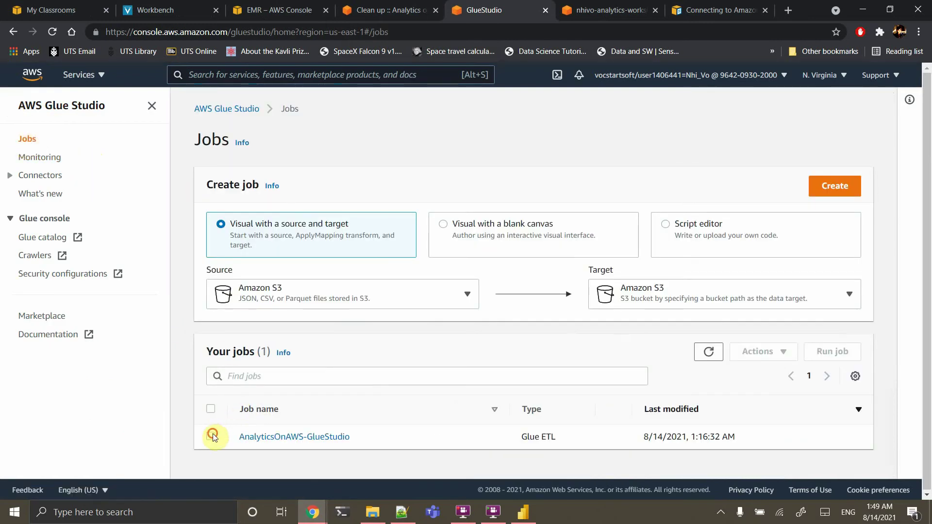
left_click(212, 436)
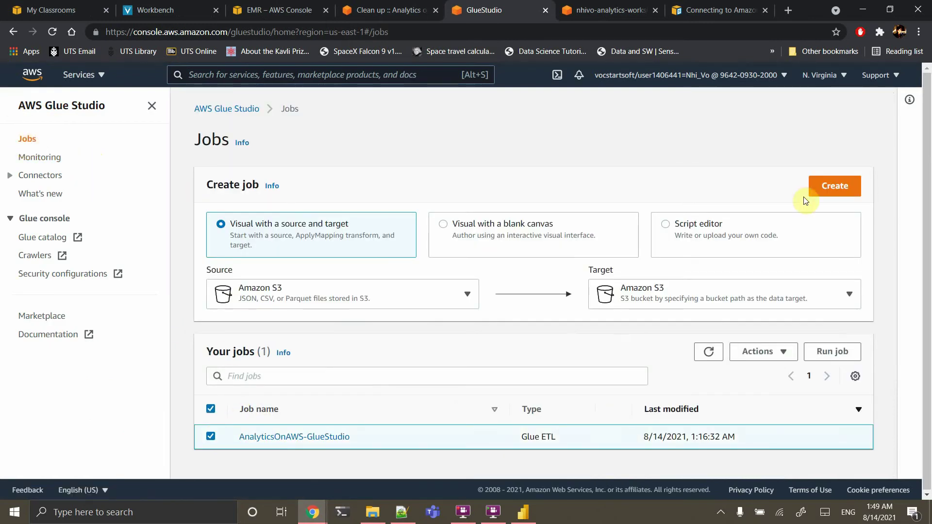
left_click(772, 361)
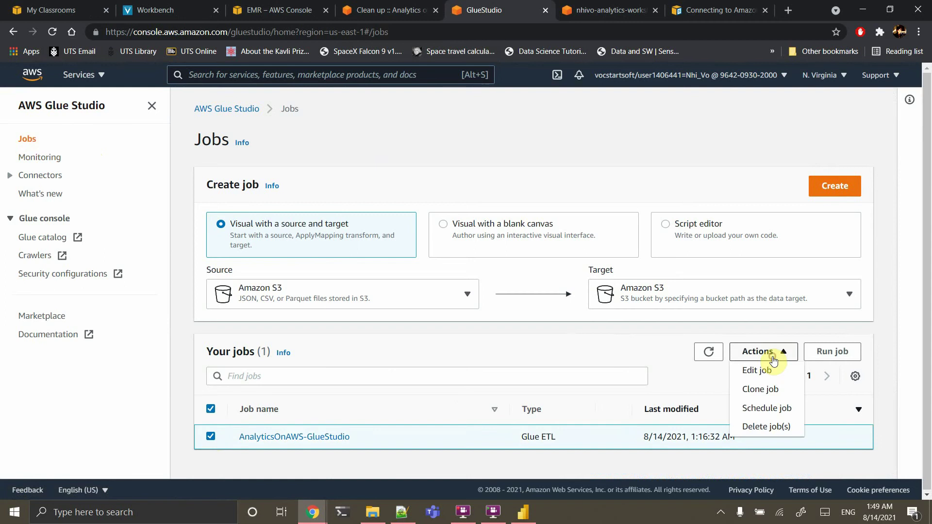
left_click(766, 426)
left_click(603, 326)
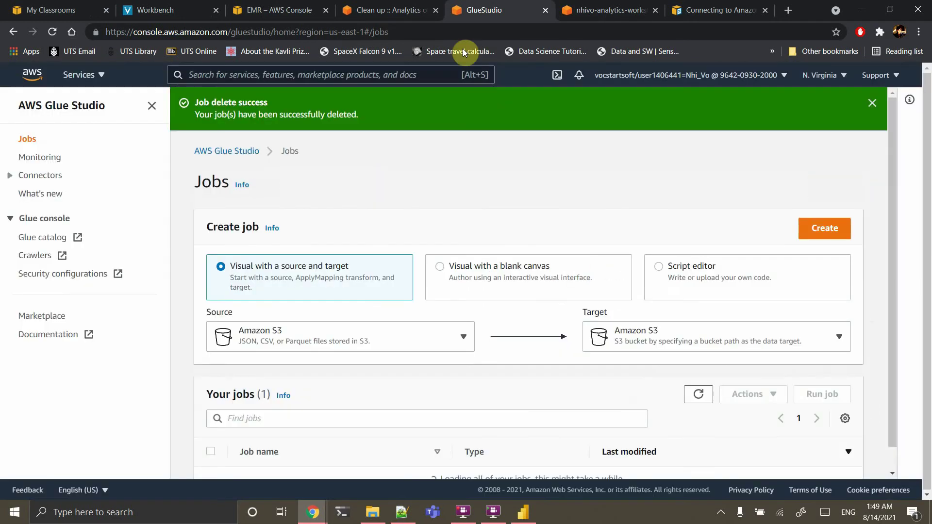
left_click(390, 4)
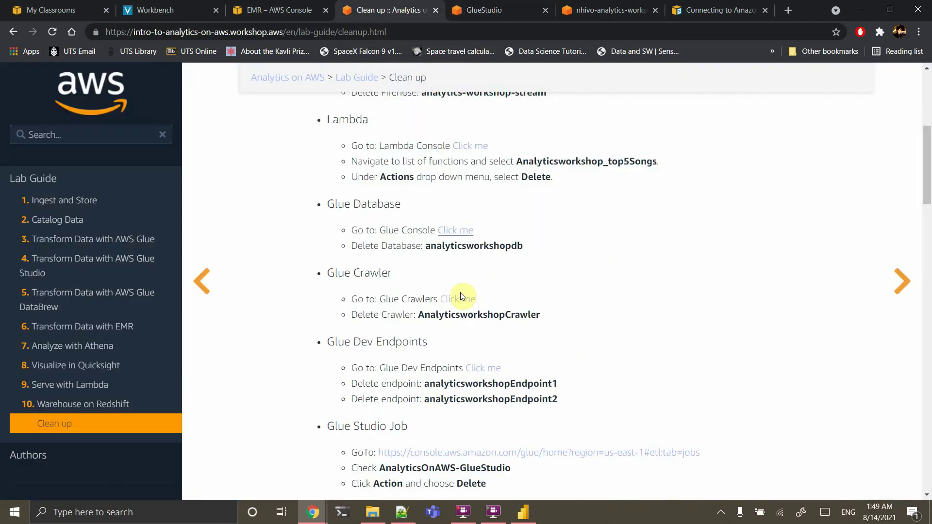
Open the IAM Console from the guide's Delete IAM Role step in a new tab
scroll(460, 292, "down", 5)
scroll(460, 293, "down", 5)
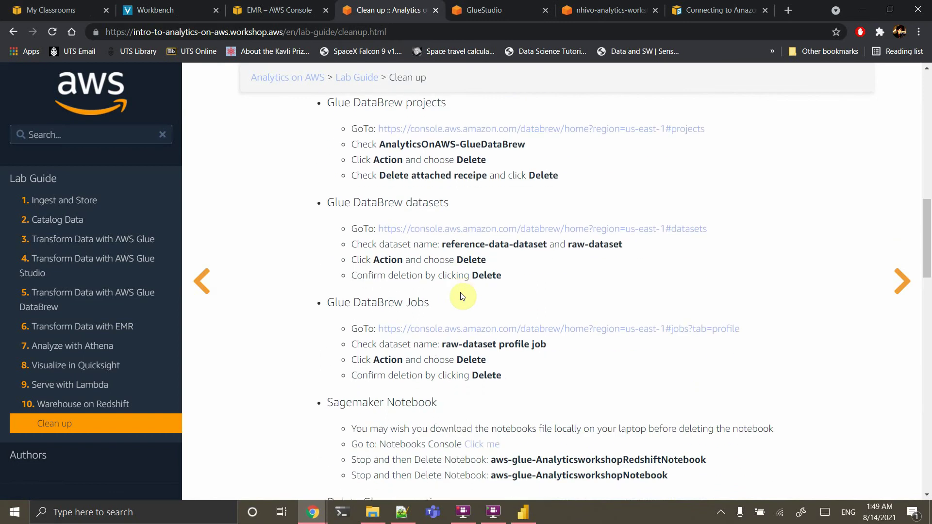
scroll(398, 275, "down", 4)
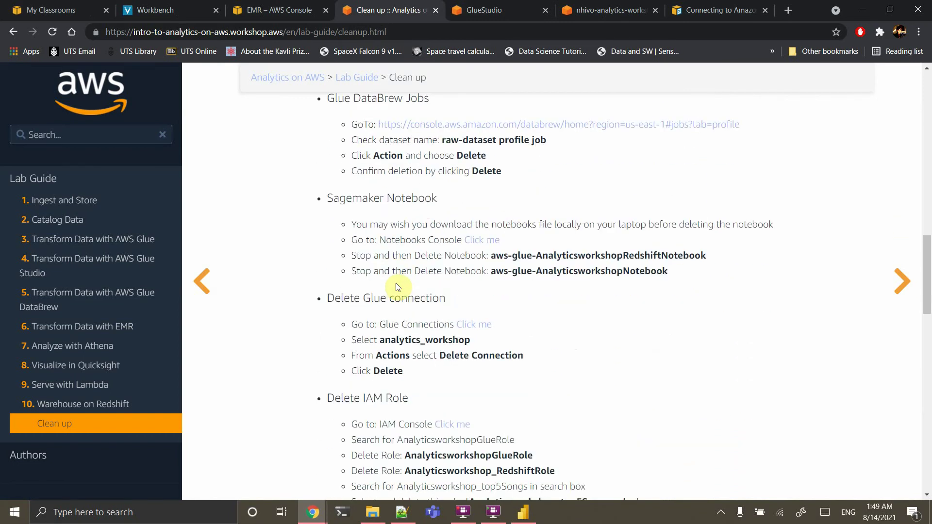
scroll(416, 260, "down", 3)
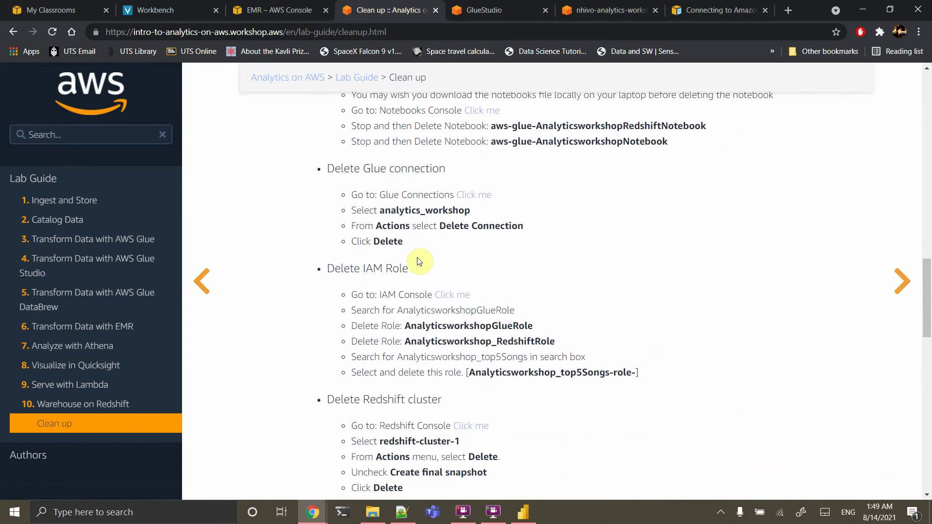
scroll(412, 209, "down", 1)
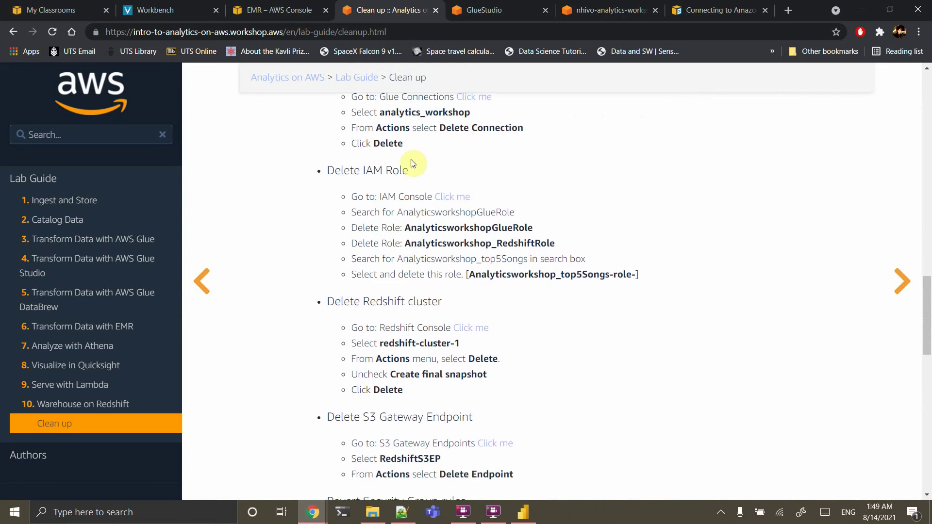
scroll(410, 157, "up", 1)
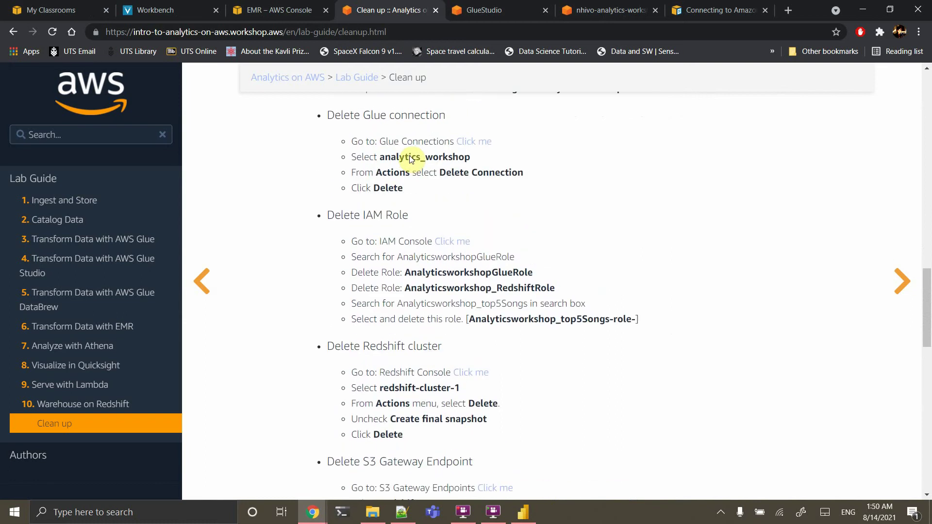
right_click(454, 241)
left_click(484, 250)
Close the Glue Studio jobs tab
scroll(490, 398, "down", 3)
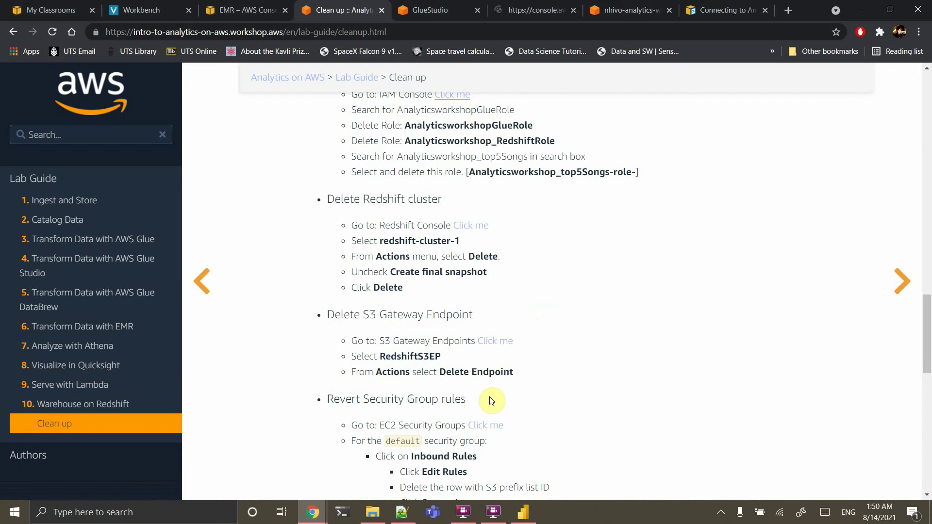
scroll(491, 400, "down", 7)
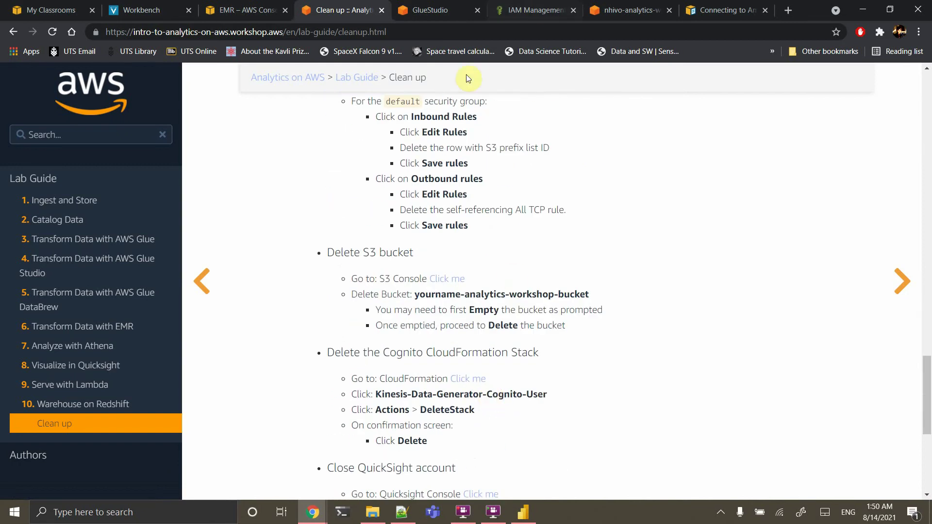
left_click(449, 10)
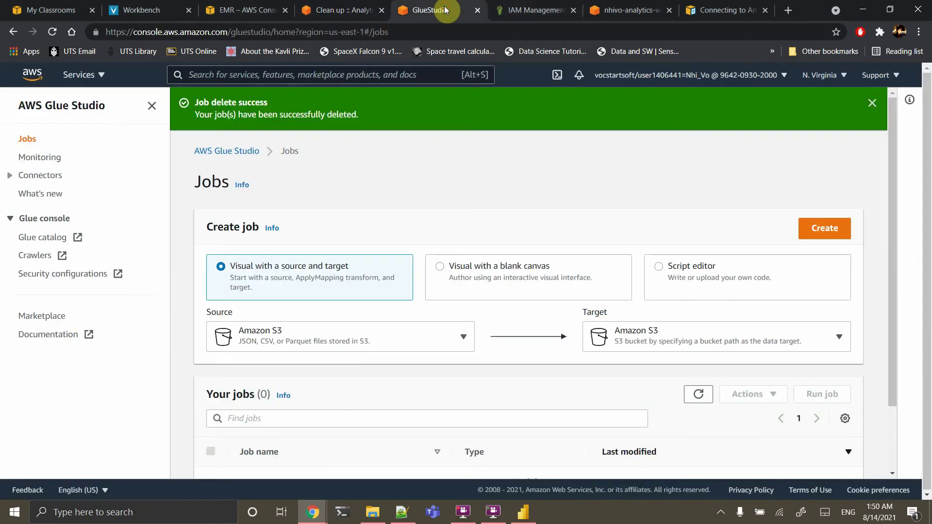
left_click(477, 10)
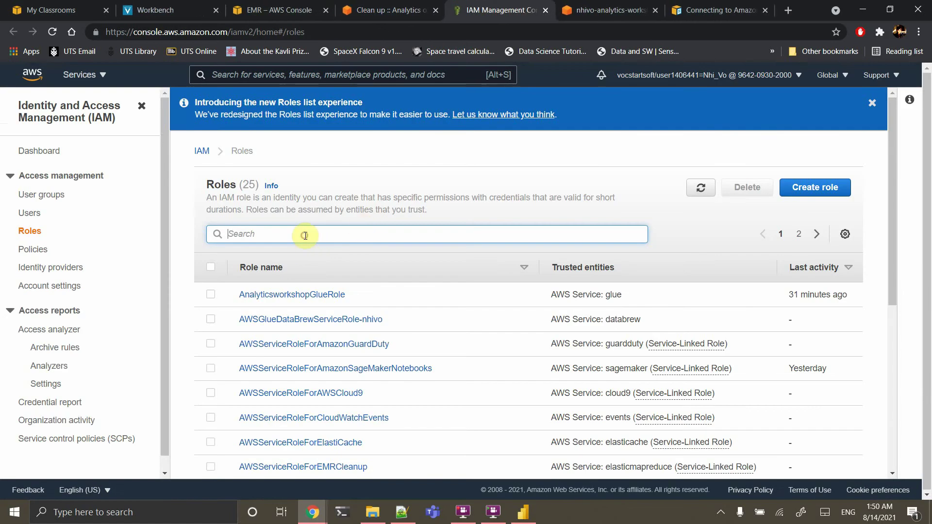
Filter IAM roles by 'ana' and delete AnalyticsworkshopGlueRole and the Kinesis Firehose service role
type("ana")
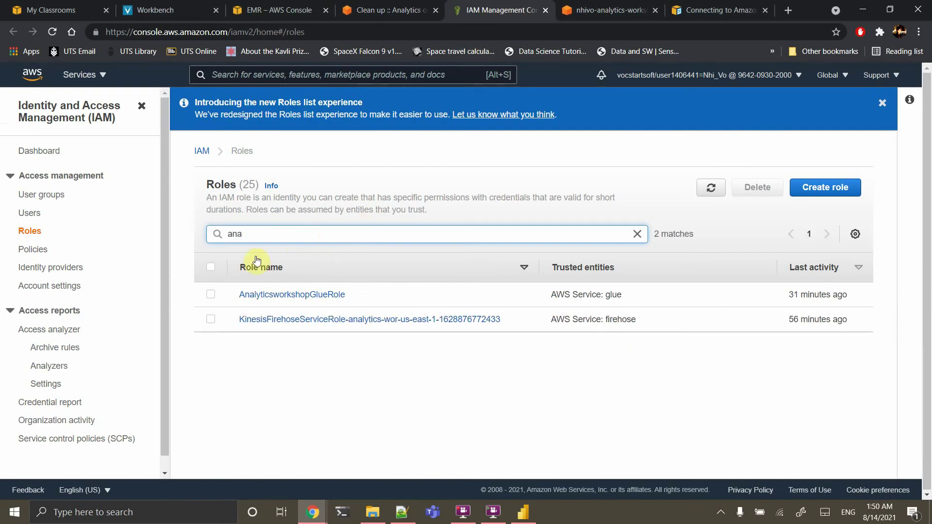
left_click(211, 295)
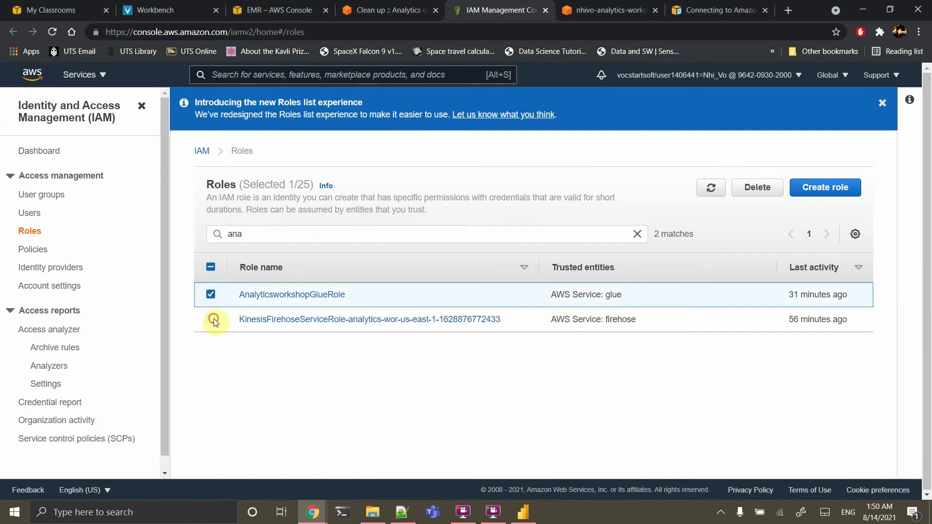
left_click(213, 319)
left_click(761, 190)
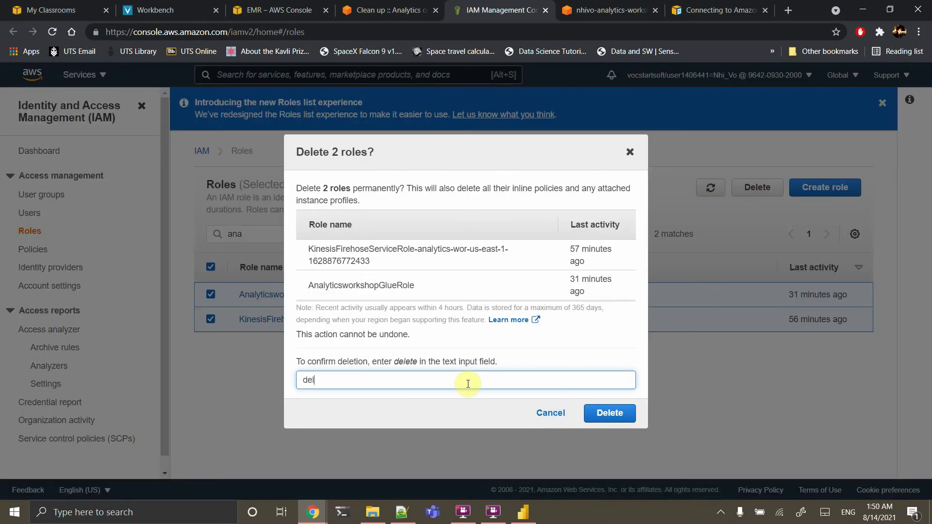
left_click(611, 413)
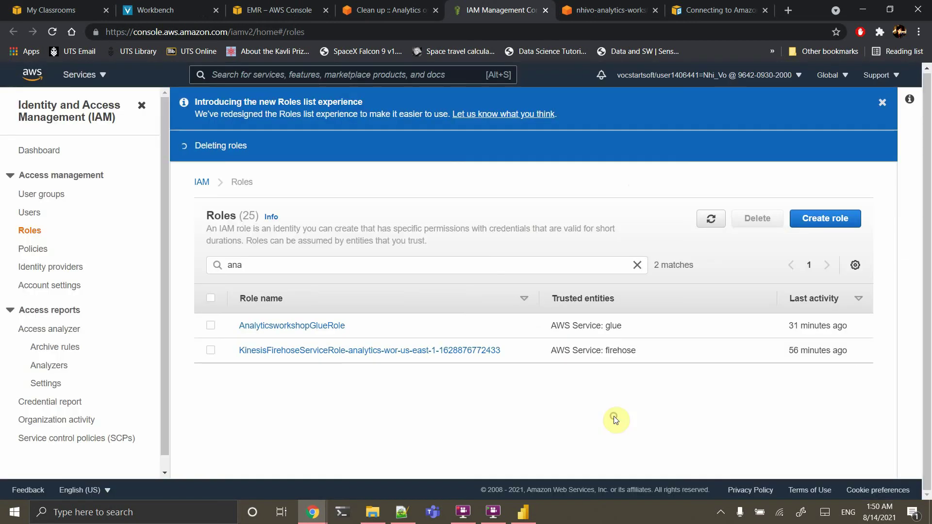
Open the CloudFormation and Cognito consoles from the cleanup guide in new tabs
left_click(393, 10)
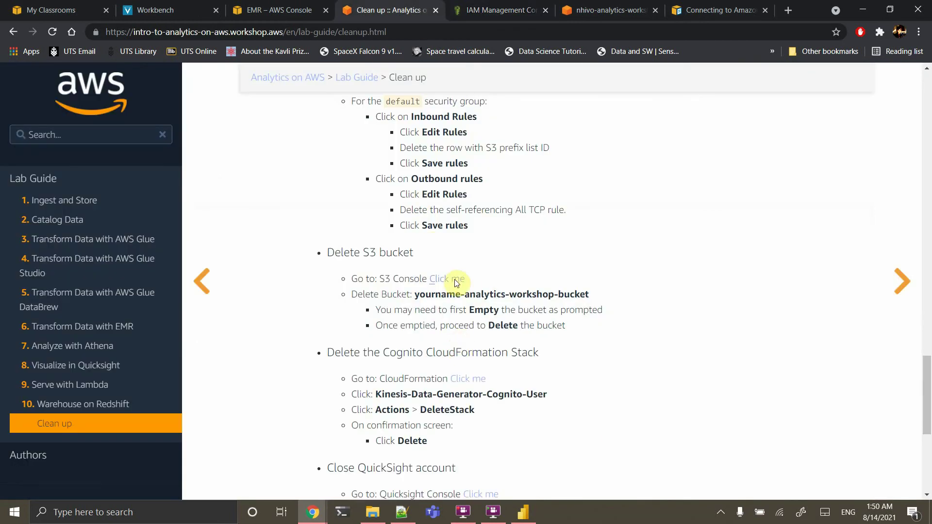
scroll(538, 352, "down", 1)
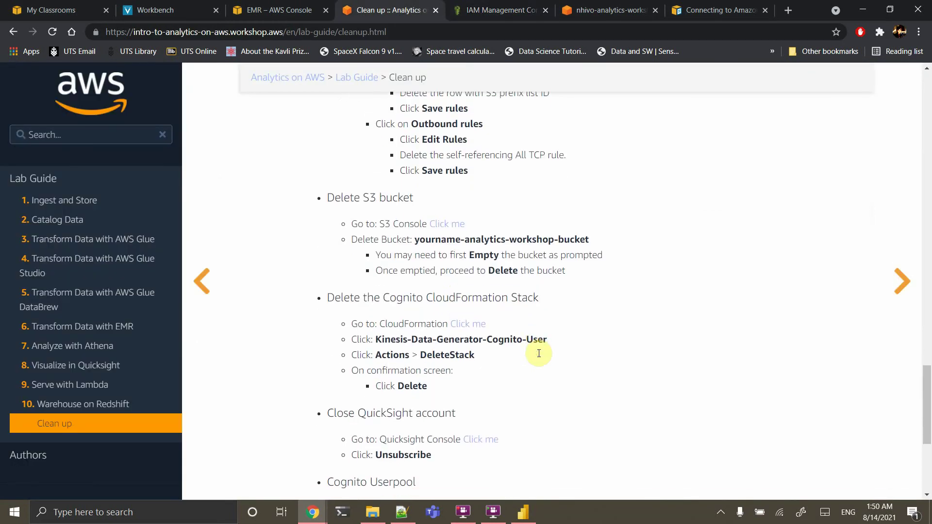
right_click(462, 329)
left_click(490, 333)
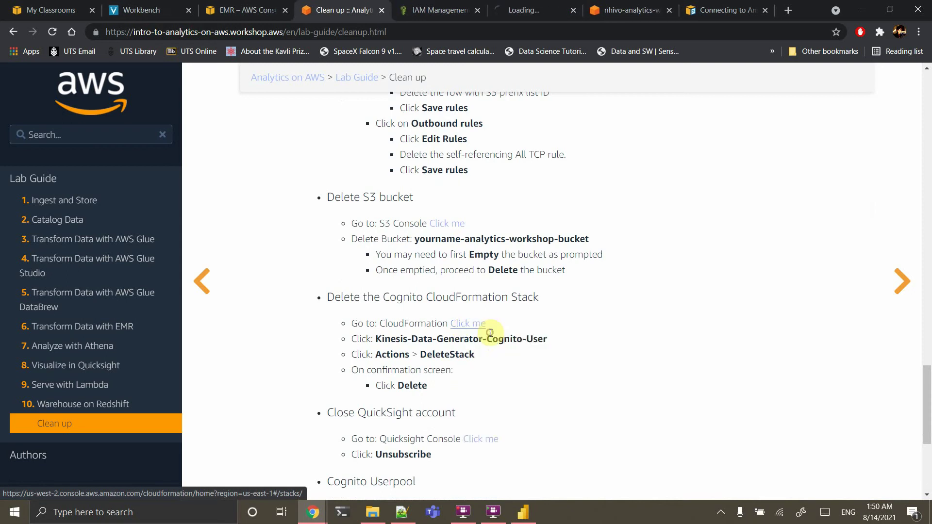
scroll(521, 417, "down", 3)
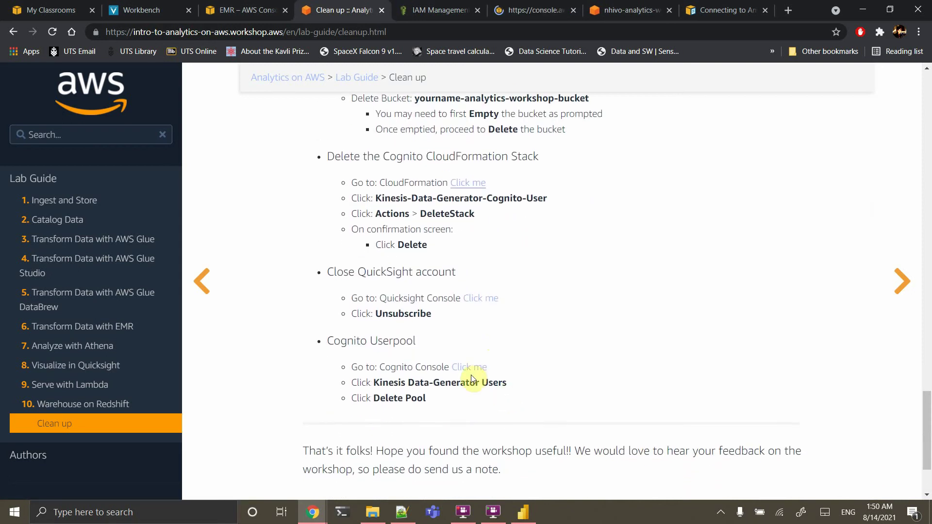
right_click(466, 372)
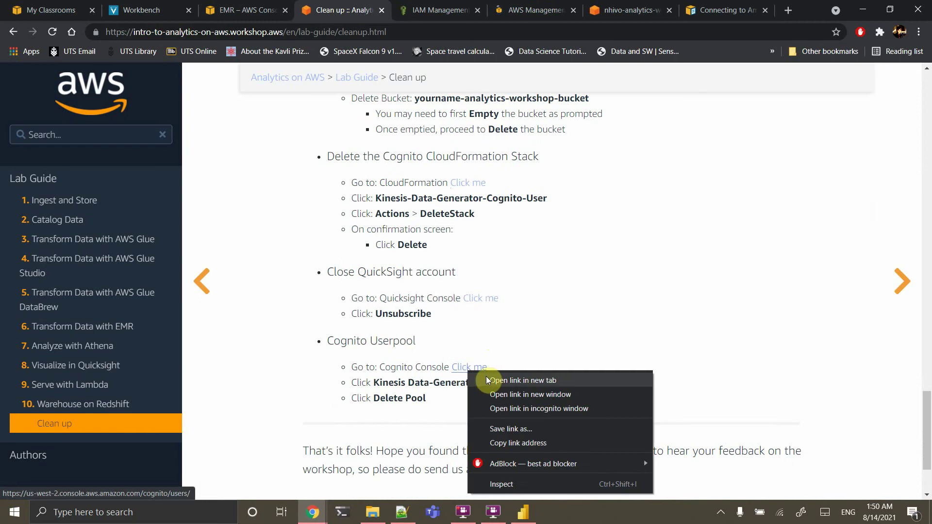
left_click(491, 377)
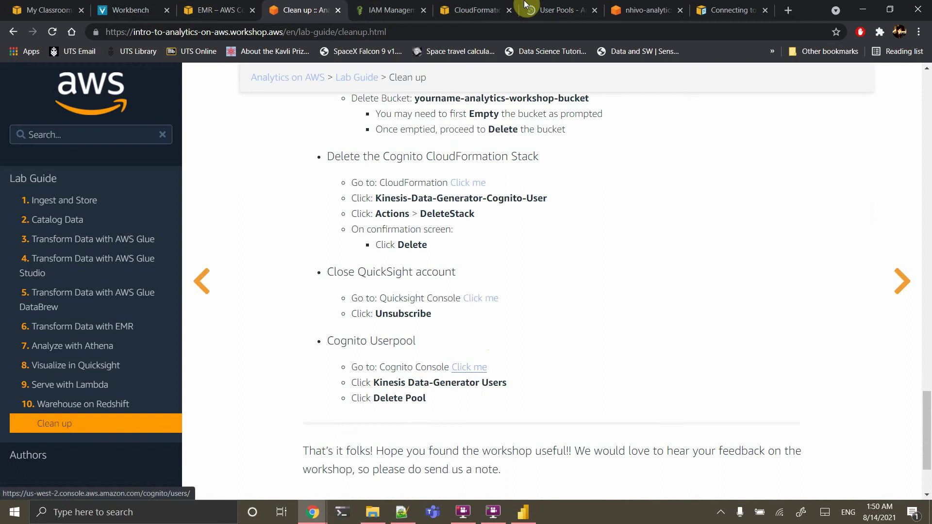
left_click(475, 9)
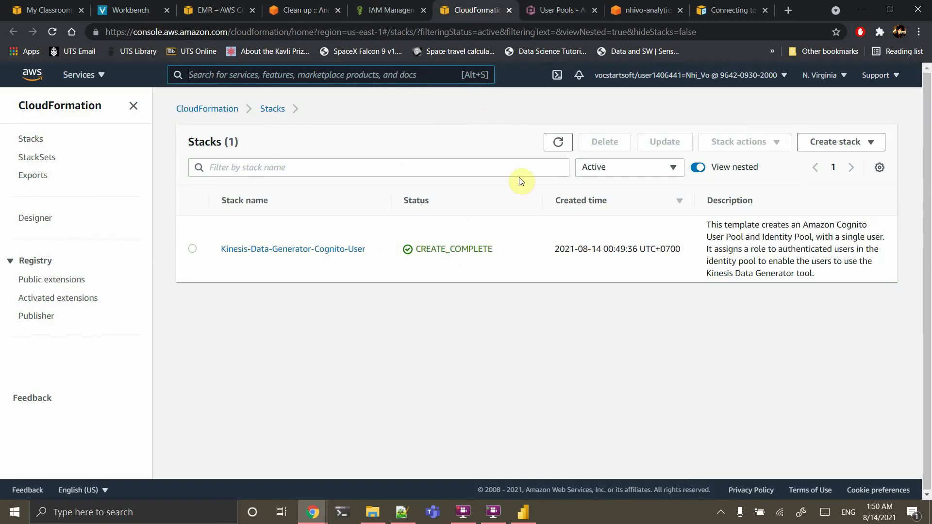
Delete the Kinesis-Data-Generator-Cognito-User CloudFormation stack
left_click(191, 251)
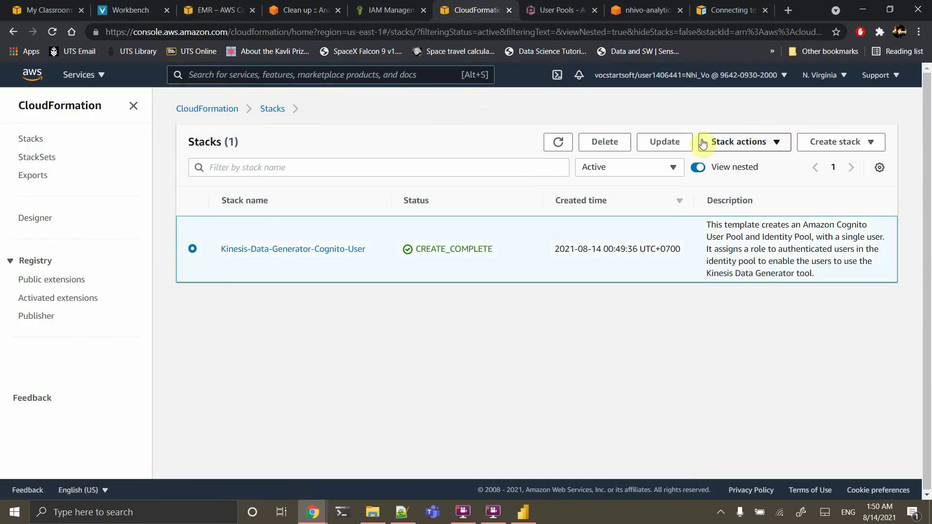
left_click(613, 143)
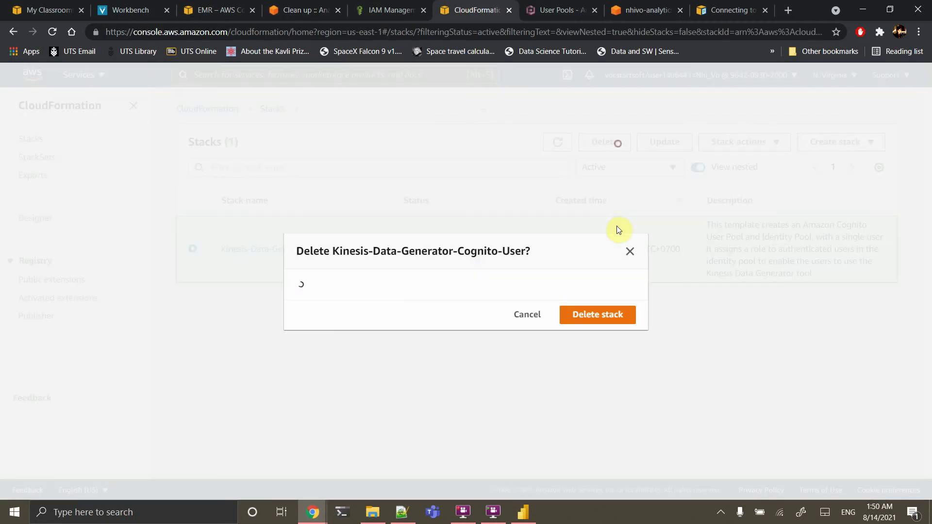
left_click(591, 313)
Delete the Kinesis Data-Generator Users pool in US East (Virginia), confirming with 'delete'
left_click(551, 10)
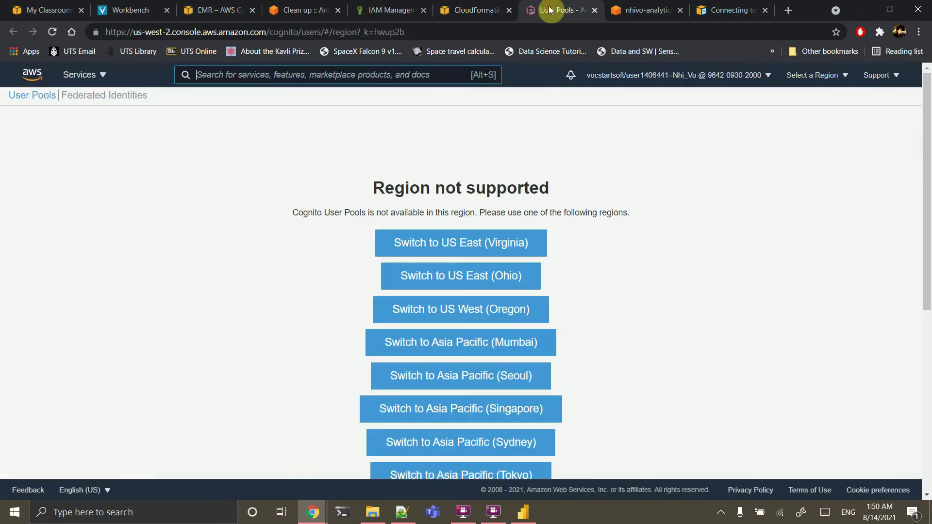
left_click(488, 248)
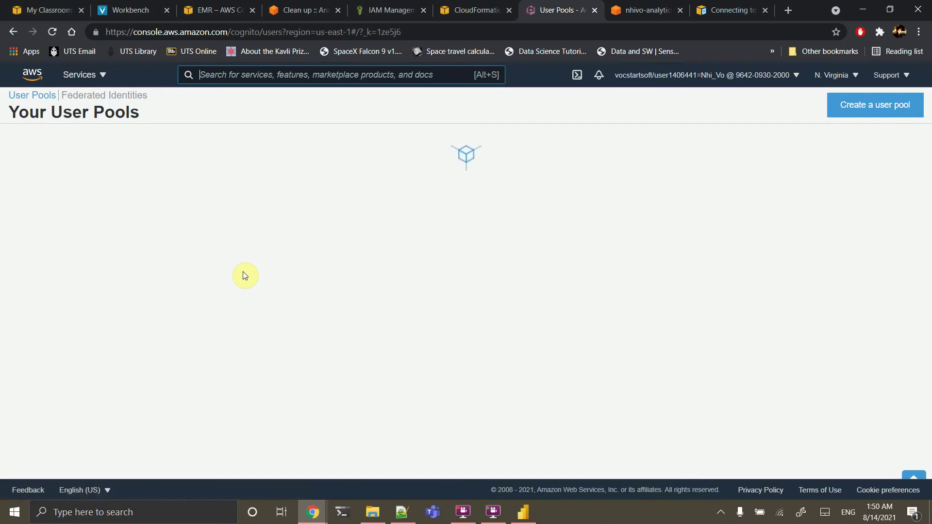
left_click(203, 168)
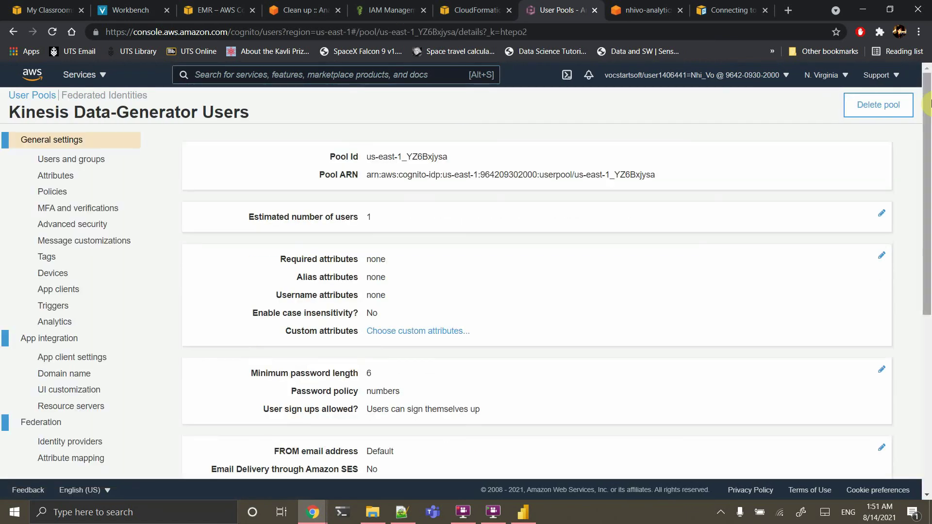
left_click(891, 118)
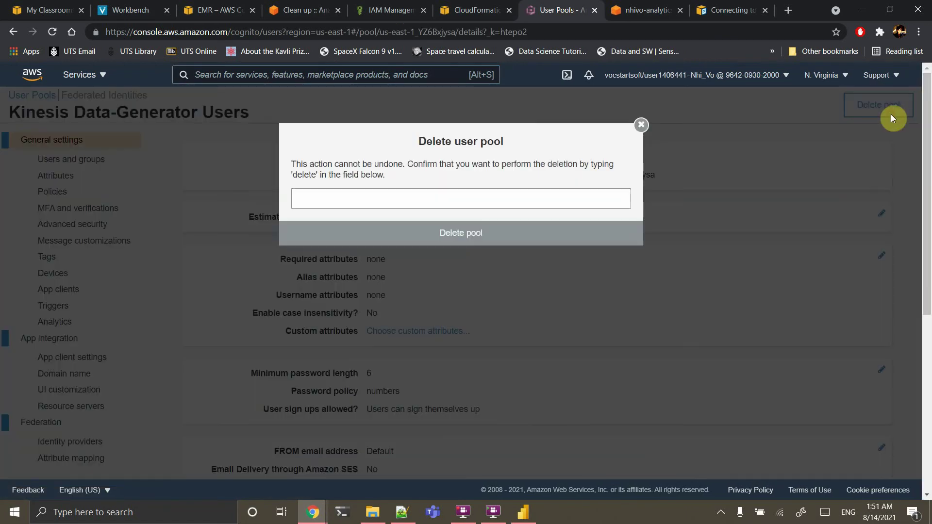
left_click(439, 204)
type("delete")
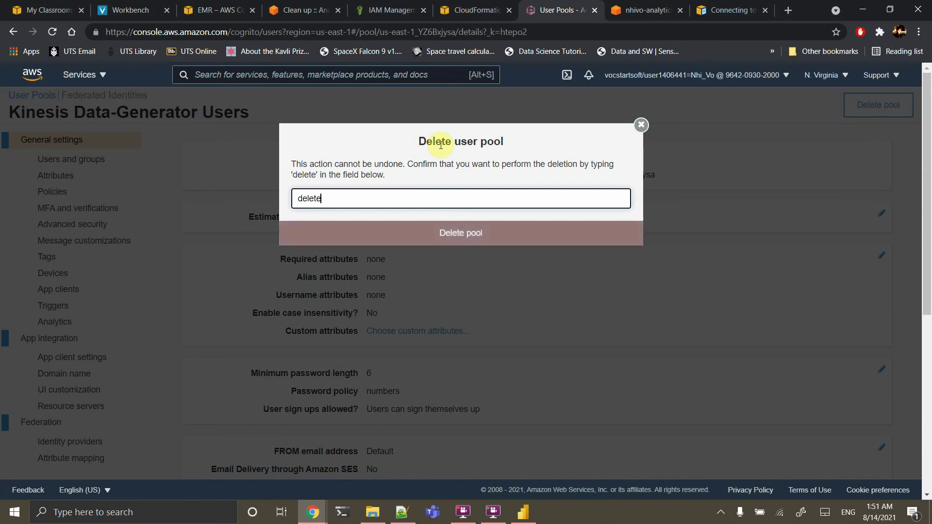
left_click(441, 233)
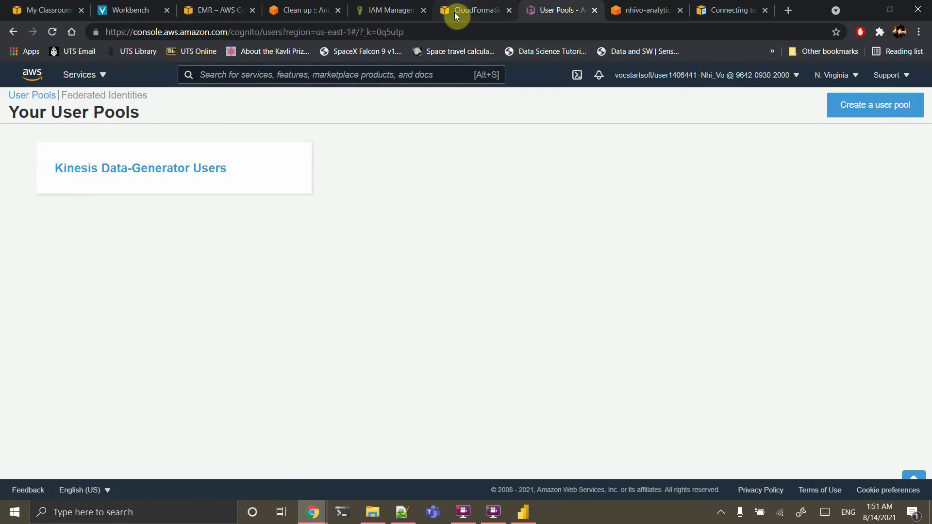
Check the stack's deletion progress, verify no user pools remain, and close the Cognito tab
left_click(455, 12)
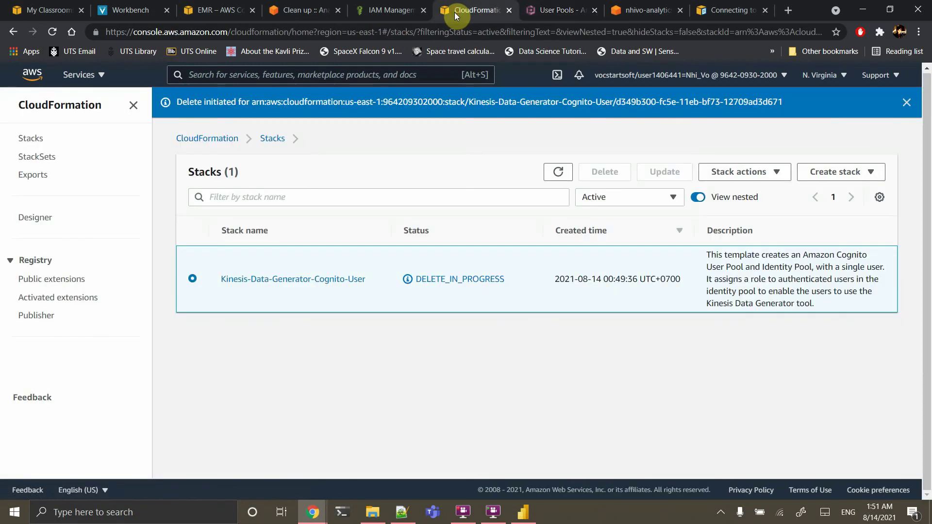
left_click(558, 10)
left_click(497, 10)
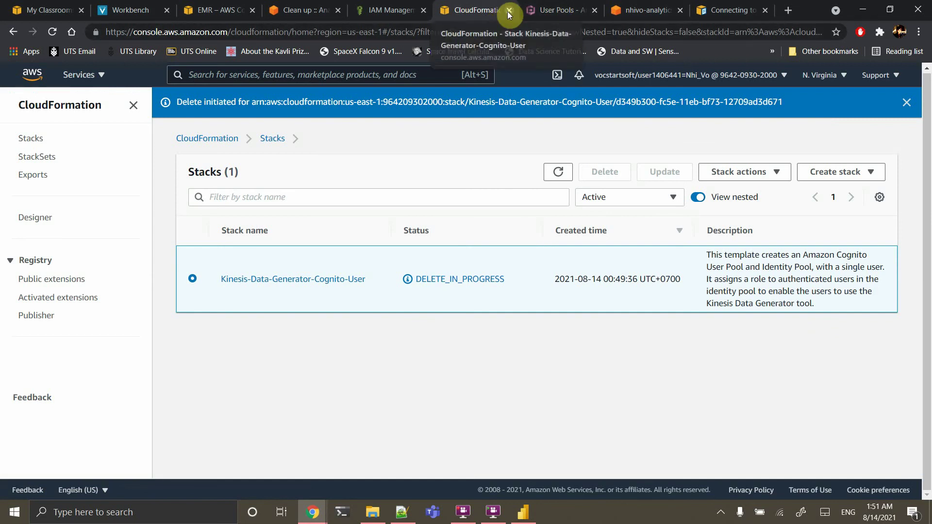
left_click(531, 8)
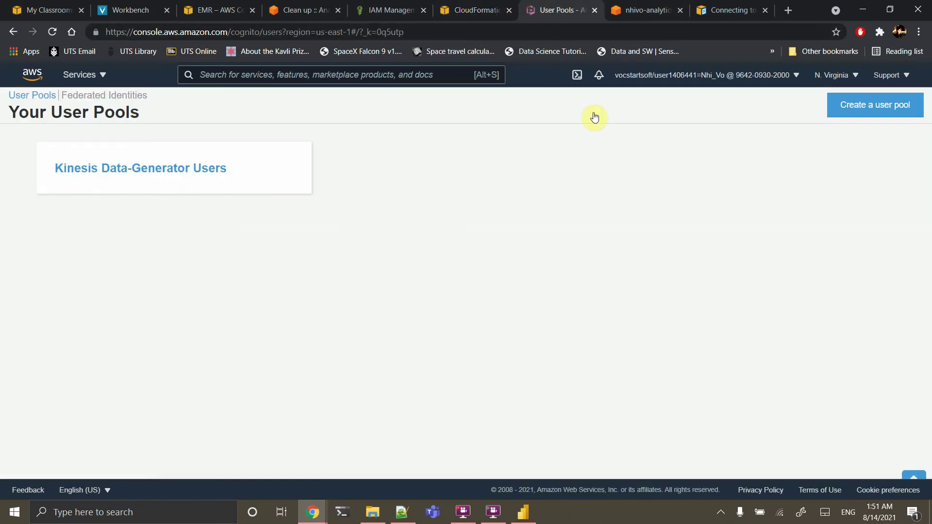
left_click(198, 180)
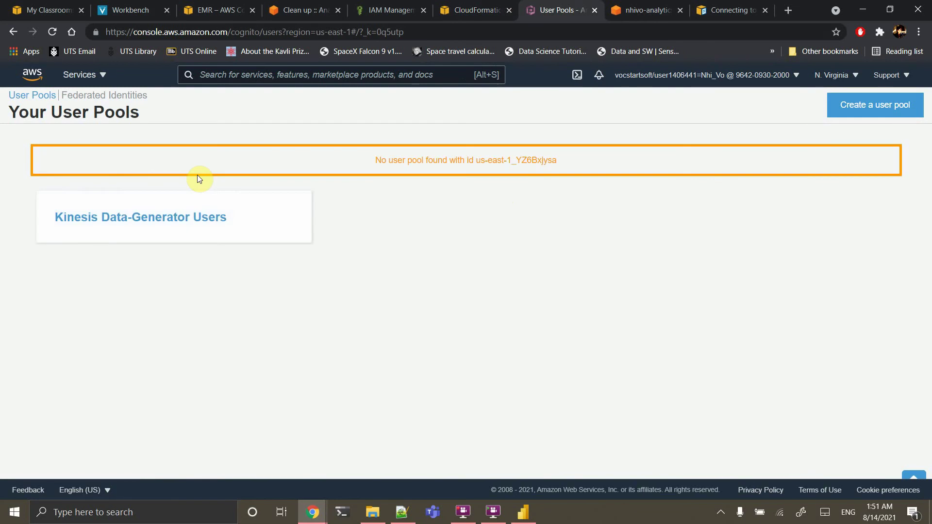
left_click(52, 32)
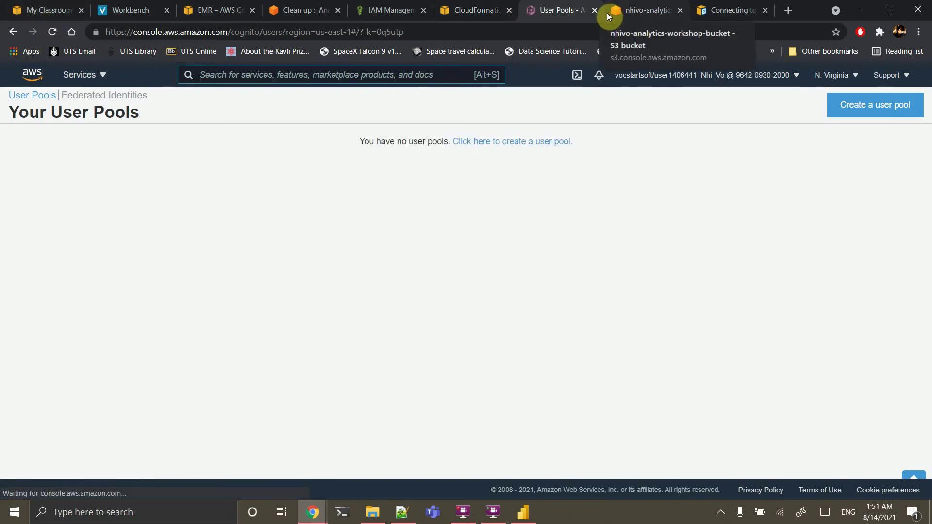
left_click(594, 10)
Open the S3 console from the cleanup guide and review the bucket list
left_click(301, 8)
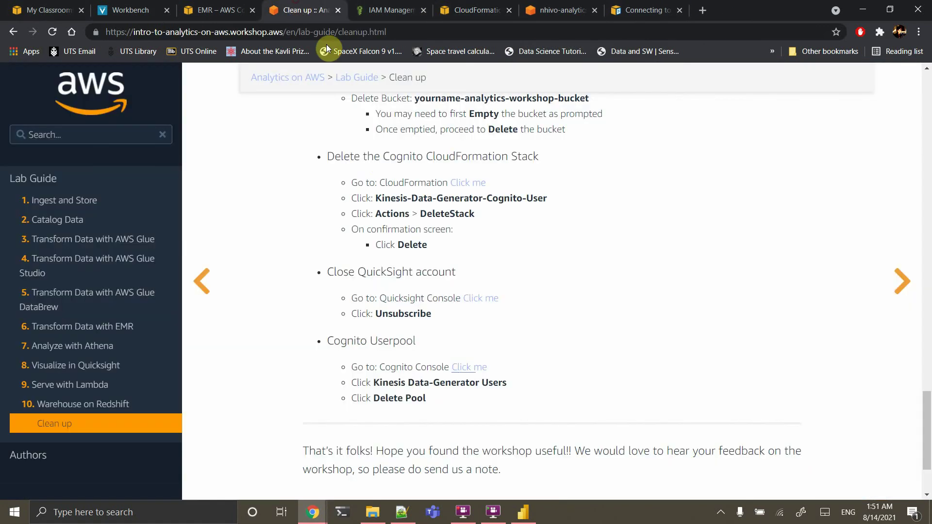
scroll(434, 282, "up", 4)
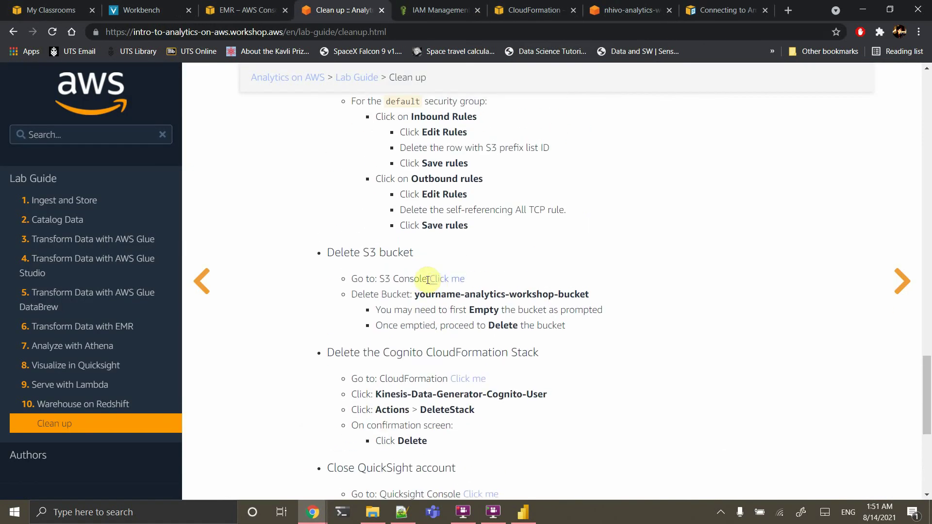
right_click(437, 280)
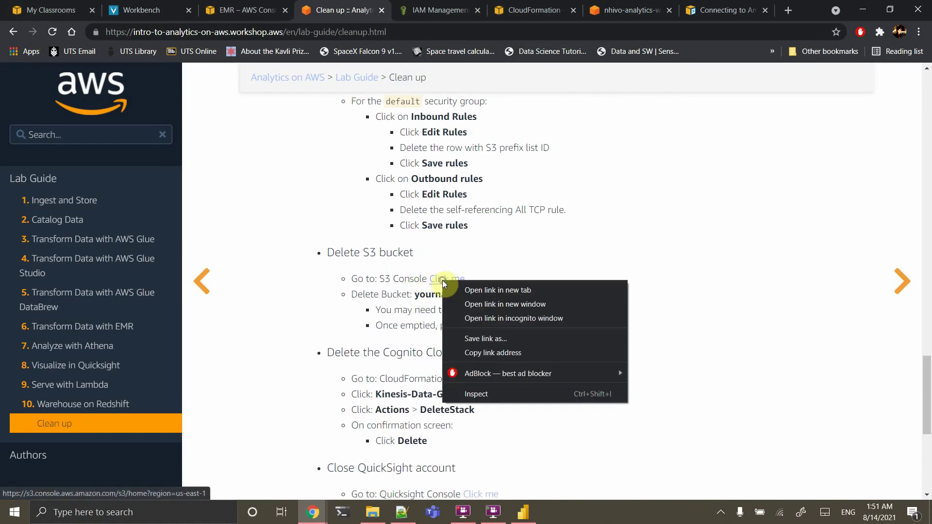
left_click(471, 287)
left_click(563, 8)
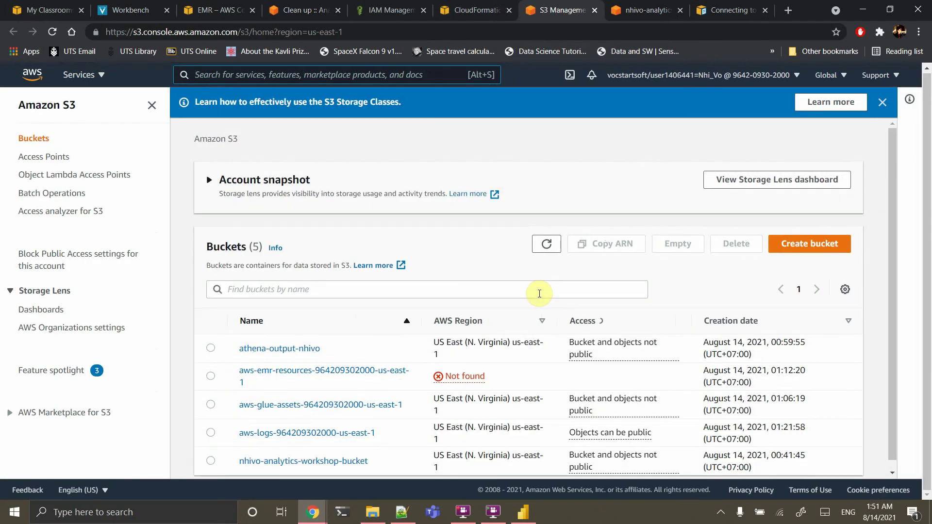
scroll(539, 293, "down", 1)
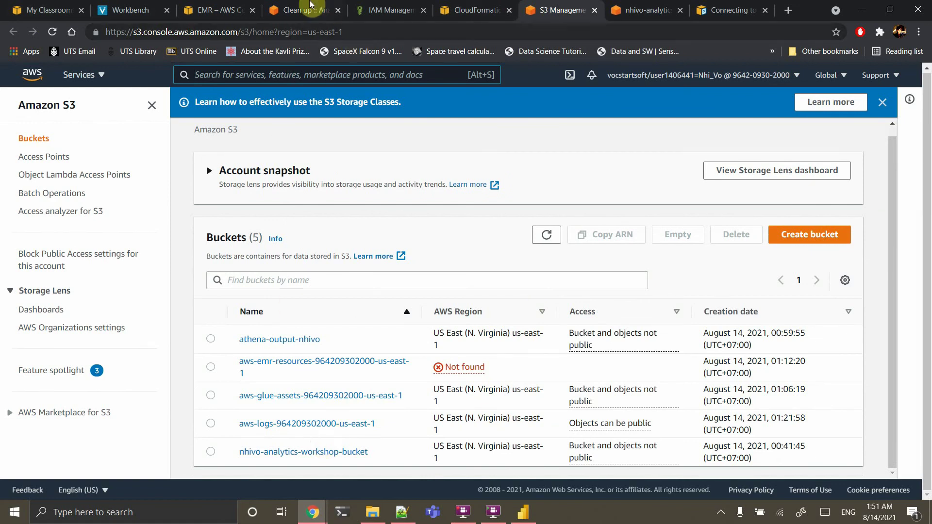
Review the guide's Ingest and Store page, then return to the Power BI track-count chart
left_click(310, 6)
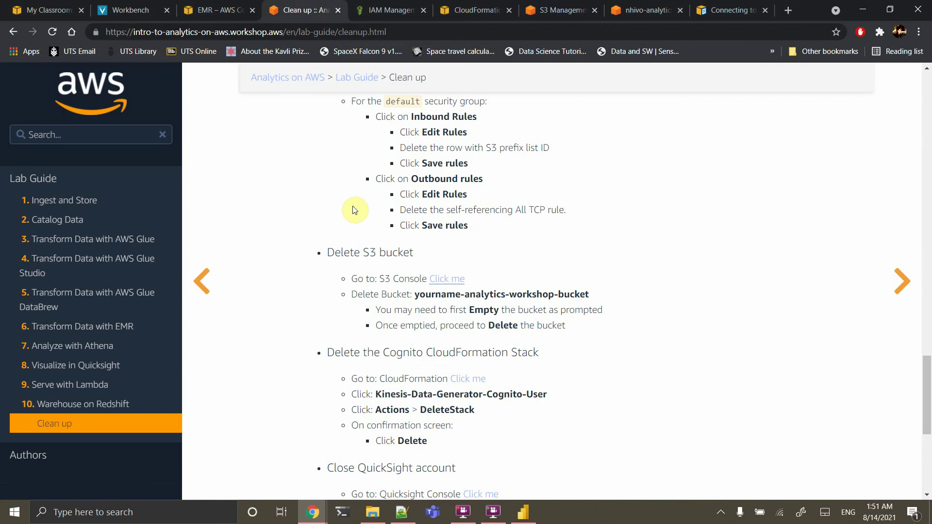
scroll(354, 210, "up", 20)
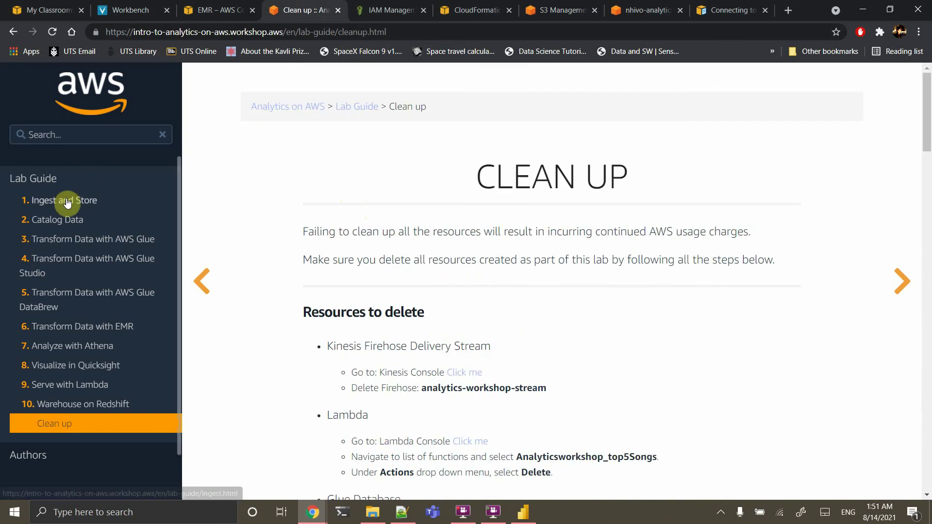
left_click(67, 201)
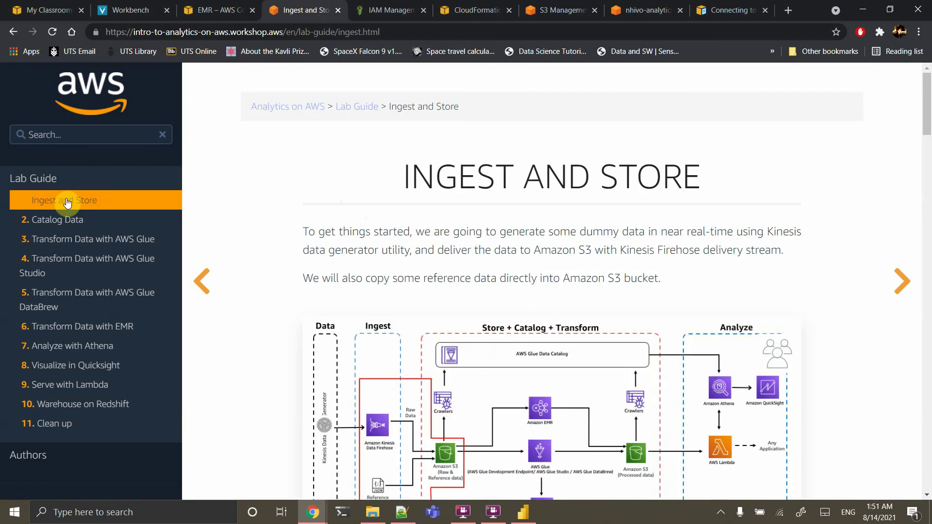
scroll(226, 325, "down", 3)
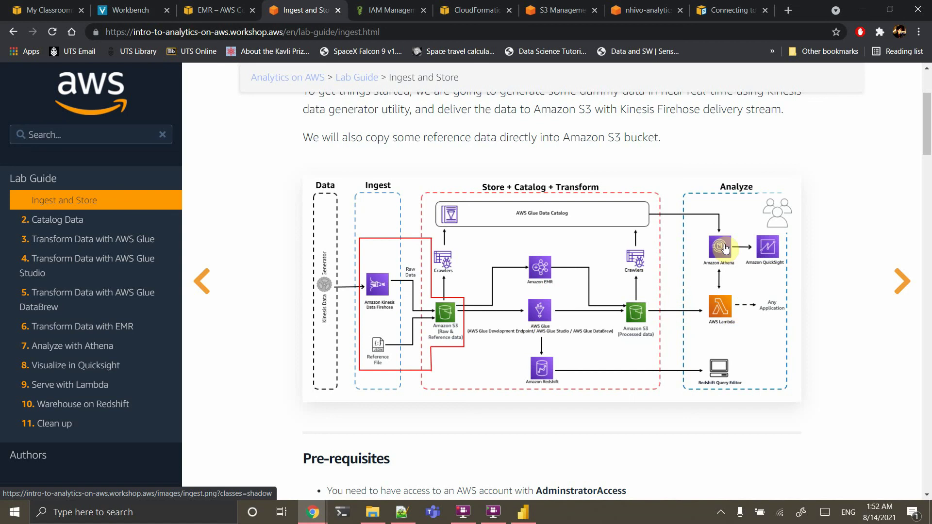
left_click(525, 513)
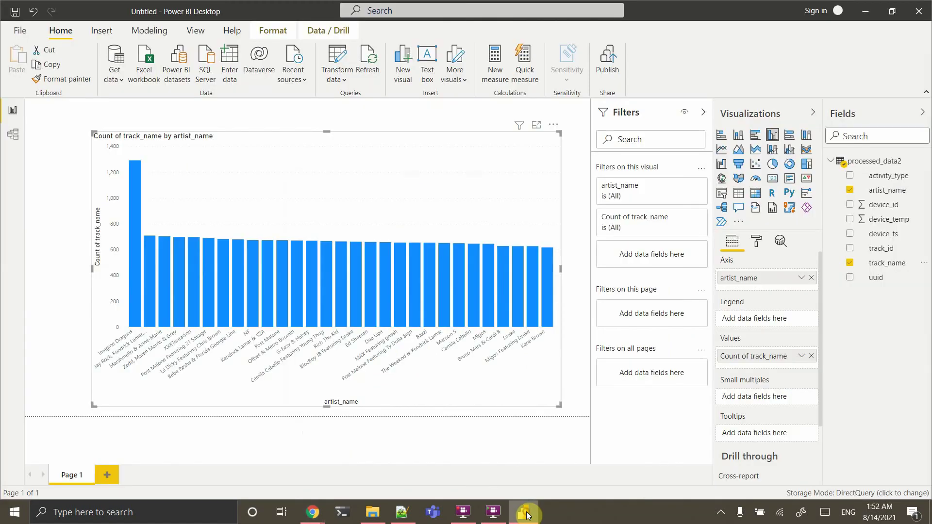